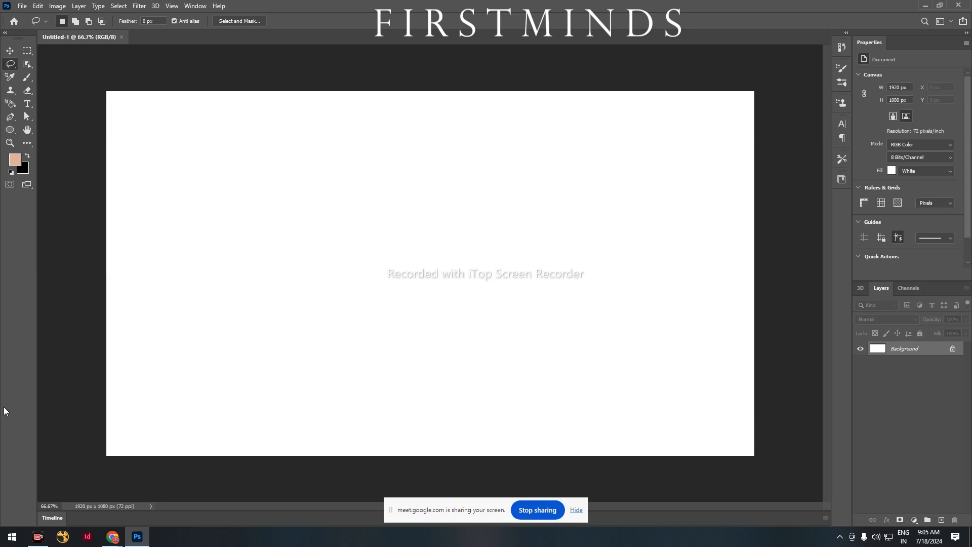
# Step: Check the in-call messages in the Google Meet window and return to Photoshop
pyautogui.moveTo(111, 533)
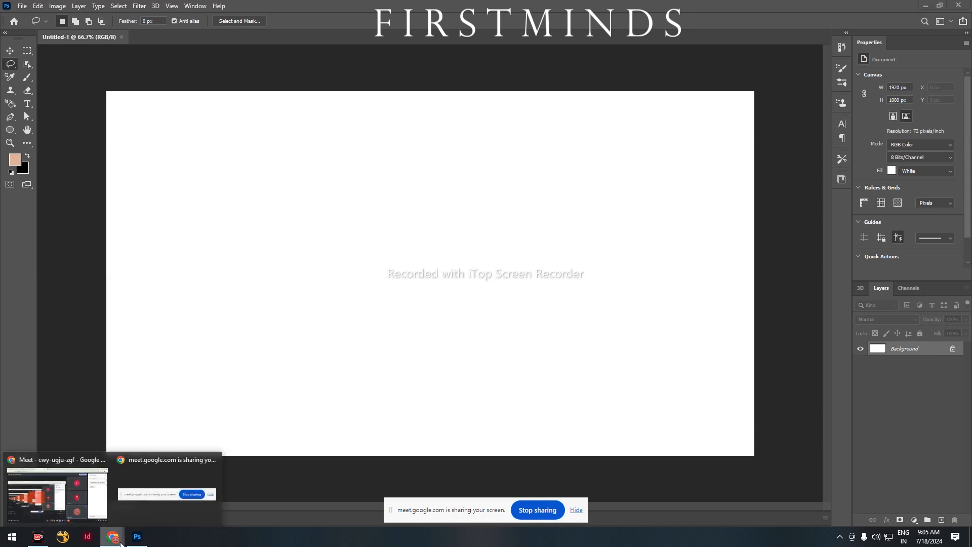
pyautogui.click(93, 509)
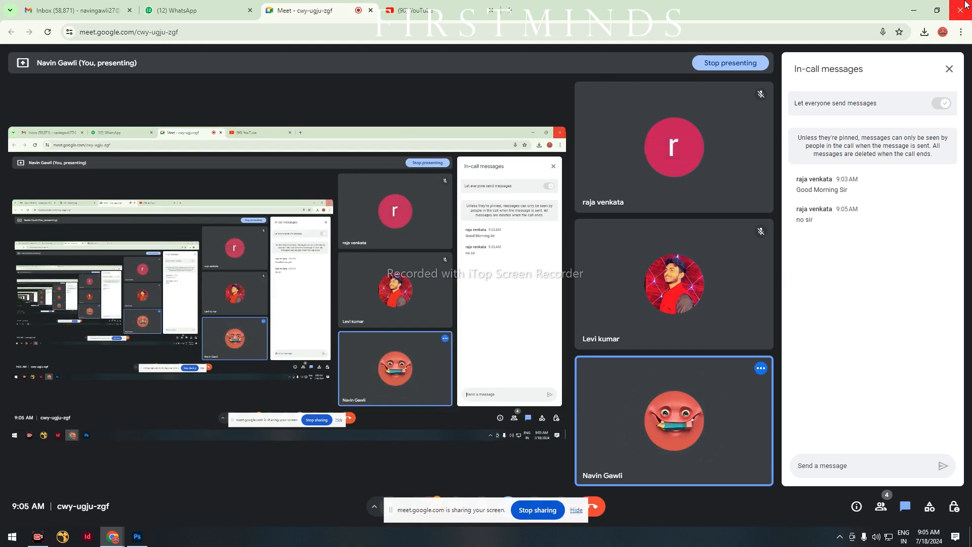
pyautogui.click(910, 11)
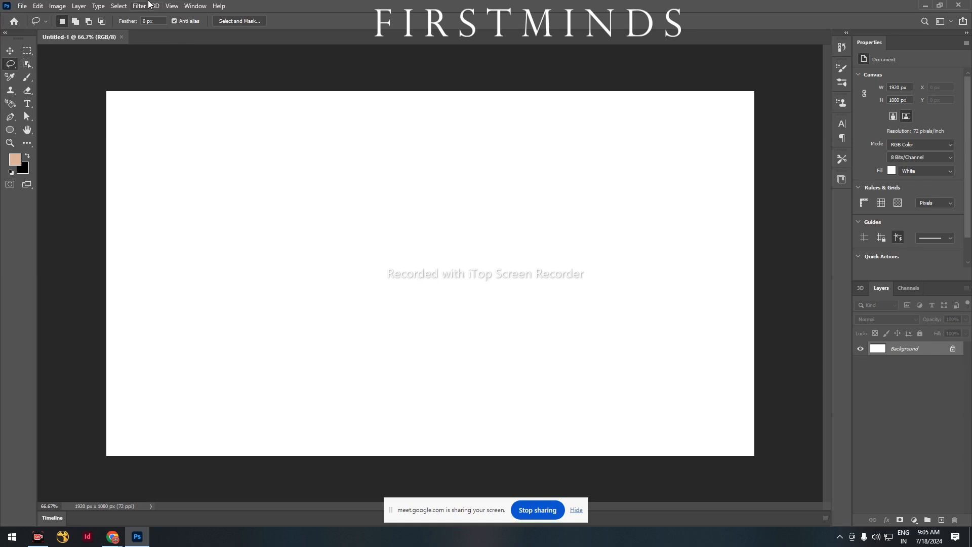
# Step: Add the Adjustments panel to the workspace and collapse it into the dock
pyautogui.click(195, 6)
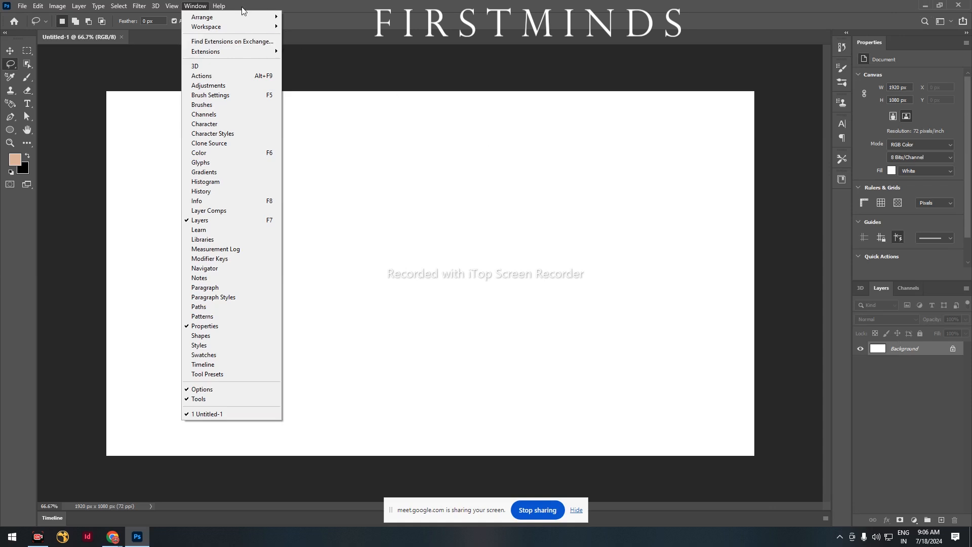
pyautogui.click(213, 89)
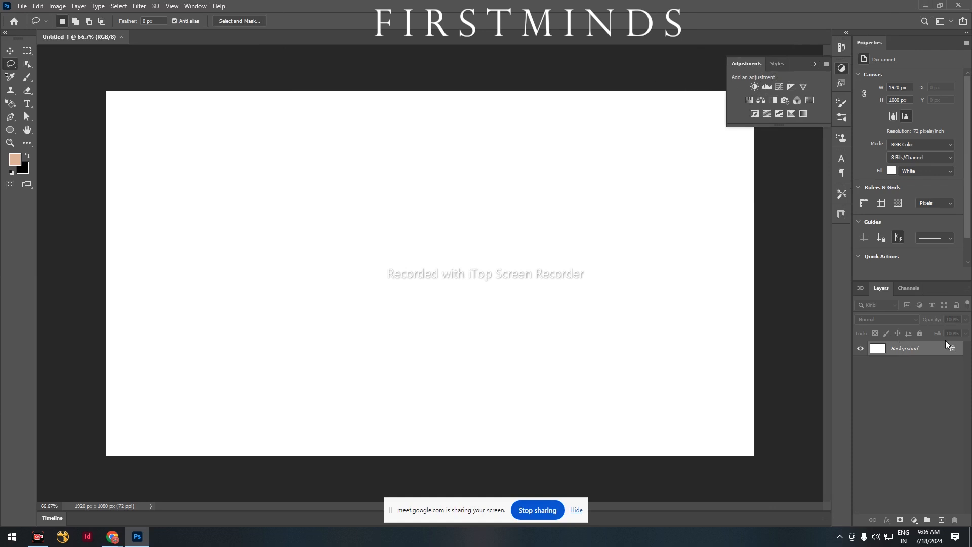
pyautogui.click(814, 65)
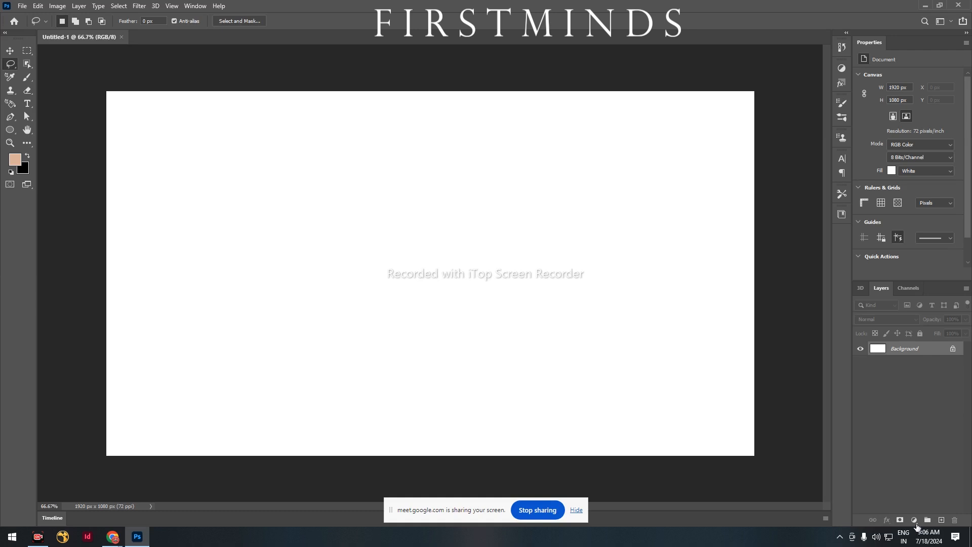
# Step: Examine the available fill and adjustment layer types, and expand the docked Adjustments for comparison
pyautogui.click(914, 521)
pyautogui.click(876, 485)
pyautogui.click(915, 521)
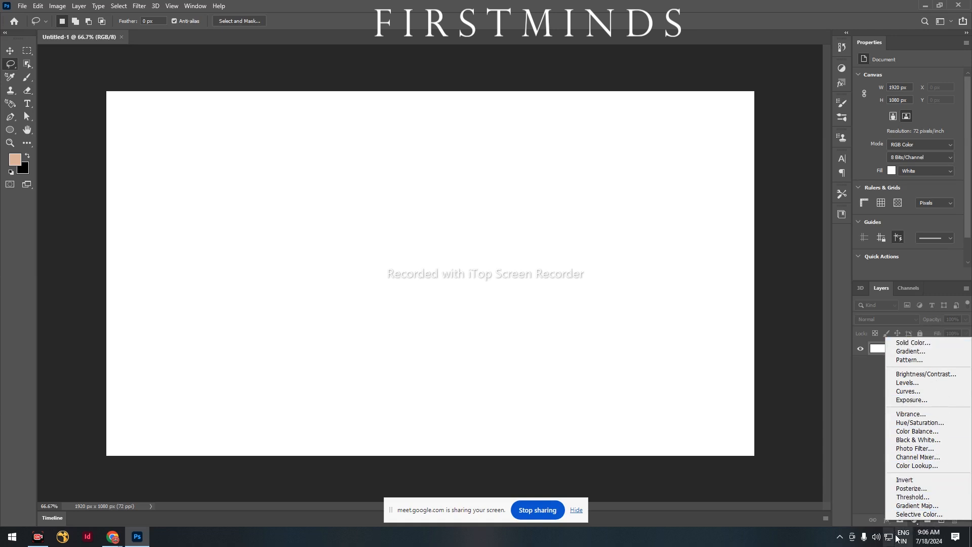
pyautogui.click(867, 446)
pyautogui.click(843, 69)
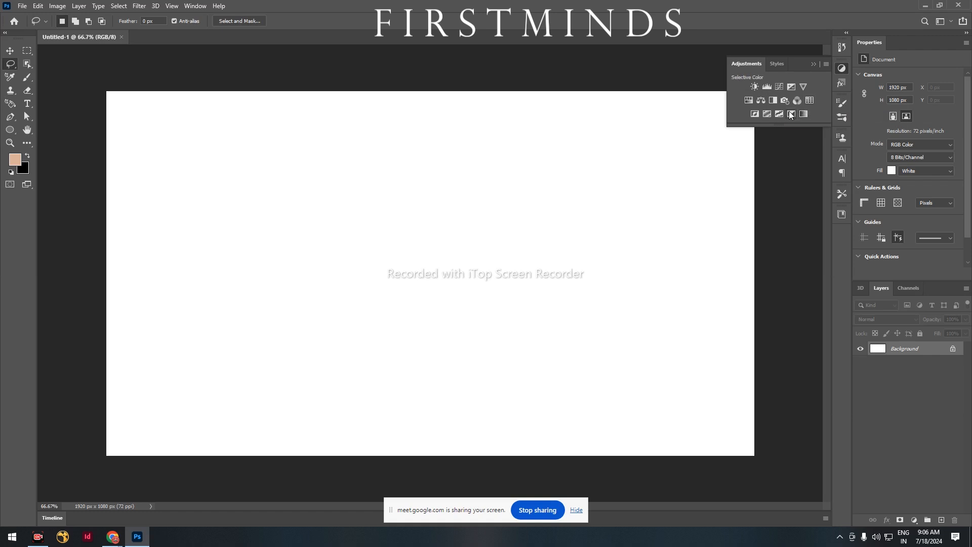
pyautogui.click(12, 120)
pyautogui.press('b')
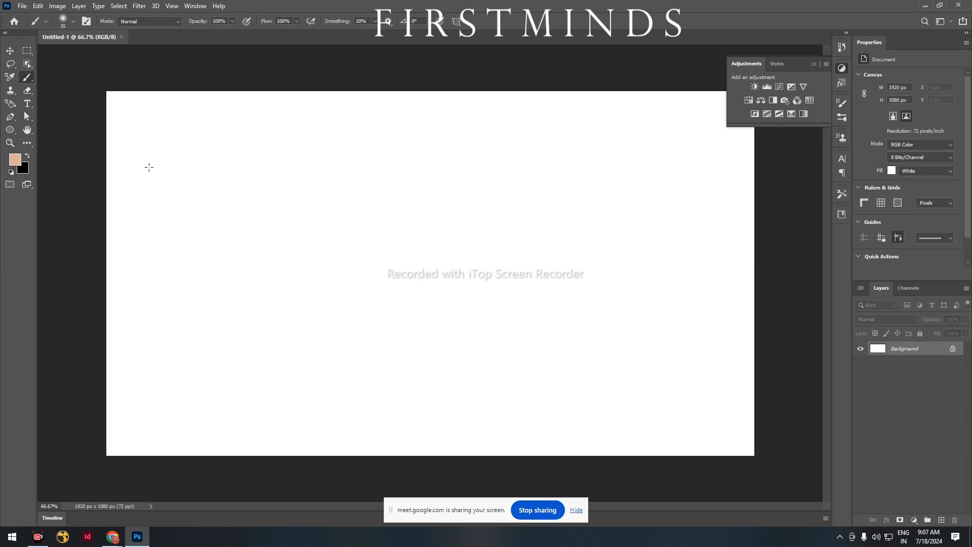
pyautogui.moveTo(137, 131)
pyautogui.mouseDown()
pyautogui.moveTo(137, 181)
pyautogui.moveTo(137, 156)
pyautogui.moveTo(154, 142)
pyautogui.moveTo(157, 168)
pyautogui.mouseUp()
pyautogui.hotkey('ctrl', 'z')
pyautogui.hotkey('ctrl', 'z')
pyautogui.hotkey('ctrl', 'z')
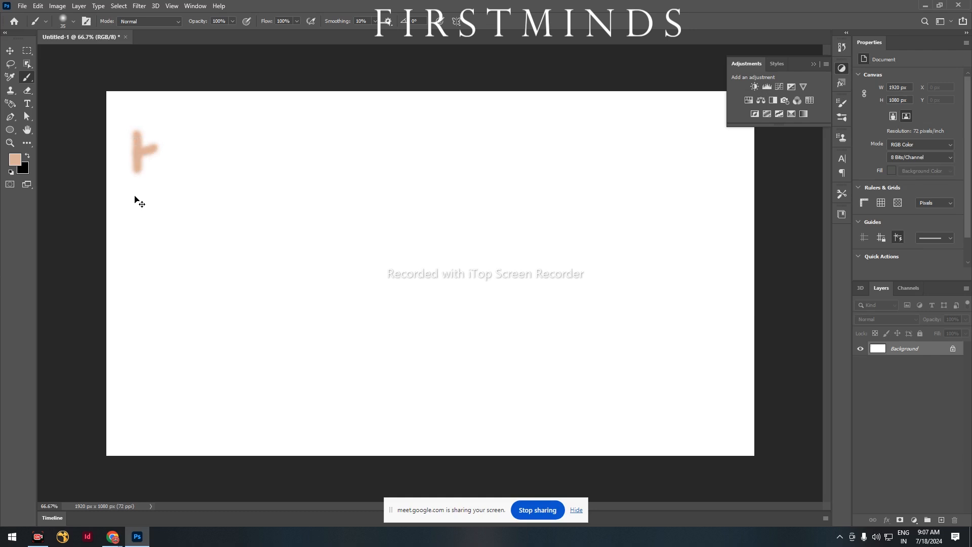
pyautogui.click(73, 23)
pyautogui.press('Escape')
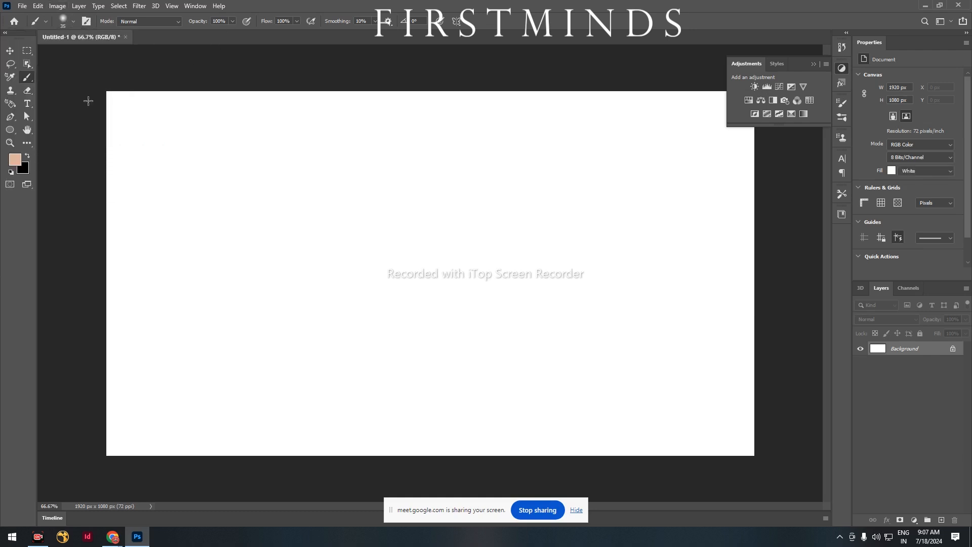
# Step: Switch to the Pencil tool and handwrite a list of HL, ML and SL with dashes in the canvas's upper-left area
pyautogui.rightClick(29, 84)
pyautogui.click(56, 83)
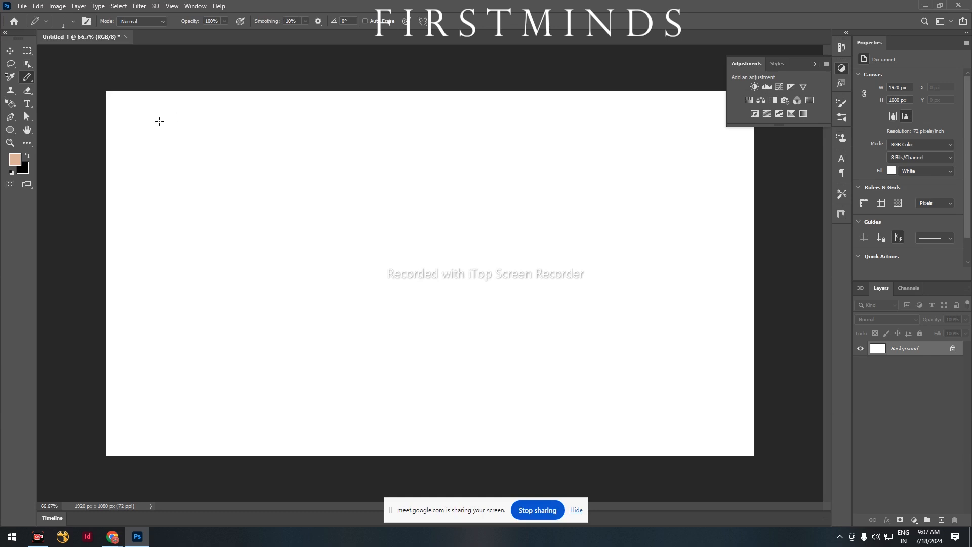
pyautogui.moveTo(149, 117); pyautogui.dragTo(157, 151)
pyautogui.moveTo(151, 133)
pyautogui.mouseDown()
pyautogui.moveTo(164, 130)
pyautogui.moveTo(169, 147)
pyautogui.mouseUp()
pyautogui.moveTo(164, 174)
pyautogui.mouseDown()
pyautogui.moveTo(179, 193)
pyautogui.moveTo(193, 176)
pyautogui.mouseUp()
pyautogui.hotkey('ctrl', 'z')
pyautogui.moveTo(163, 190)
pyautogui.mouseDown()
pyautogui.moveTo(157, 169)
pyautogui.moveTo(168, 162)
pyautogui.mouseUp()
pyautogui.moveTo(192, 208)
pyautogui.mouseDown()
pyautogui.moveTo(184, 235)
pyautogui.moveTo(232, 224)
pyautogui.mouseUp()
pyautogui.moveTo(220, 130); pyautogui.dragTo(248, 125)
pyautogui.moveTo(234, 159); pyautogui.dragTo(252, 154)
pyautogui.moveTo(248, 201); pyautogui.dragTo(268, 196)
# Step: Handwrite R, G and B with dashes near the canvas's upper middle, circle them and label the group as channels
pyautogui.moveTo(401, 145)
pyautogui.mouseDown()
pyautogui.moveTo(407, 117)
pyautogui.moveTo(397, 134)
pyautogui.moveTo(417, 138)
pyautogui.mouseUp()
pyautogui.moveTo(418, 179)
pyautogui.mouseDown()
pyautogui.moveTo(435, 168)
pyautogui.moveTo(443, 194)
pyautogui.moveTo(429, 196)
pyautogui.moveTo(437, 226)
pyautogui.mouseUp()
pyautogui.moveTo(438, 131); pyautogui.dragTo(460, 122)
pyautogui.moveTo(444, 173); pyautogui.dragTo(473, 164)
pyautogui.moveTo(451, 212); pyautogui.dragTo(474, 207)
pyautogui.moveTo(379, 116)
pyautogui.mouseDown()
pyautogui.moveTo(378, 180)
pyautogui.moveTo(521, 202)
pyautogui.moveTo(383, 112)
pyautogui.mouseUp()
pyautogui.moveTo(457, 310)
pyautogui.mouseDown()
pyautogui.moveTo(505, 324)
pyautogui.moveTo(499, 312)
pyautogui.moveTo(512, 300)
pyautogui.moveTo(527, 312)
pyautogui.moveTo(543, 300)
pyautogui.moveTo(540, 273)
pyautogui.moveTo(541, 295)
pyautogui.moveTo(556, 281)
pyautogui.moveTo(552, 257)
pyautogui.moveTo(572, 252)
pyautogui.mouseUp()
pyautogui.moveTo(592, 258); pyautogui.dragTo(587, 296)
# Step: Draw a line under the HL, ML and SL list and handwrite "Light" beneath it
pyautogui.moveTo(173, 258); pyautogui.dragTo(275, 233)
pyautogui.moveTo(187, 269); pyautogui.dragTo(223, 293)
pyautogui.moveTo(251, 260)
pyautogui.mouseDown()
pyautogui.moveTo(266, 324)
pyautogui.moveTo(237, 283)
pyautogui.moveTo(254, 257)
pyautogui.moveTo(275, 282)
pyautogui.moveTo(286, 255)
pyautogui.moveTo(284, 278)
pyautogui.mouseUp()
pyautogui.moveTo(285, 243); pyautogui.dragTo(291, 288)
pyautogui.moveTo(277, 266); pyautogui.dragTo(302, 258)
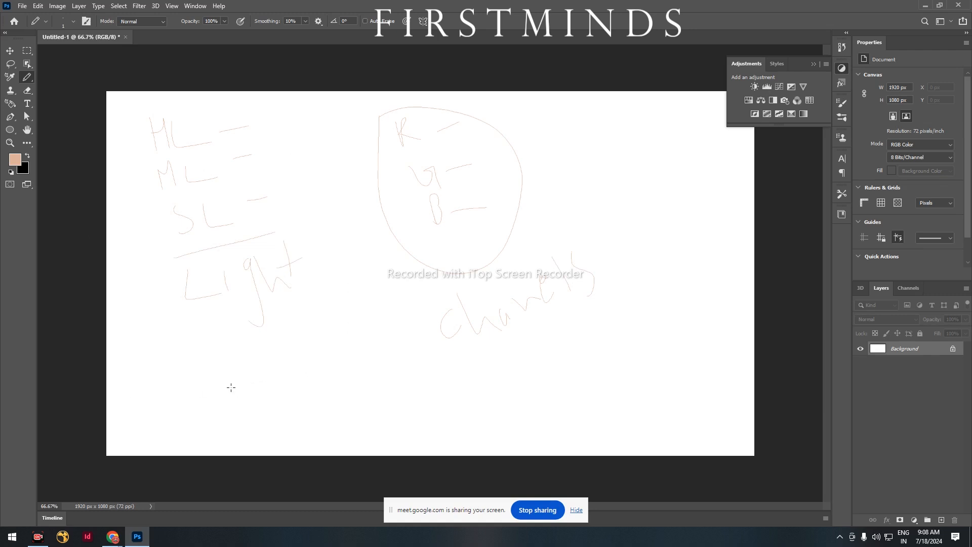
# Step: Undo the most recent pencil strokes, including the "Light" note and most of the channels label
pyautogui.hotkey('ctrl', 'z')
pyautogui.hotkey('ctrl', 'z')
pyautogui.hotkey('ctrl', 'z')
pyautogui.hotkey('ctrl', 'z')
pyautogui.hotkey('ctrl', 'z')
pyautogui.hotkey('ctrl', 'z')
pyautogui.hotkey('ctrl', 'z')
pyautogui.hotkey('ctrl', 'z')
pyautogui.hotkey('ctrl', 'z')
pyautogui.hotkey('ctrl', 'z')
pyautogui.hotkey('ctrl', 'z')
# Step: Reset the colors with white as foreground, fill the Background layer with it and add a new empty layer above
pyautogui.hotkey('alt', 'BackSpace')
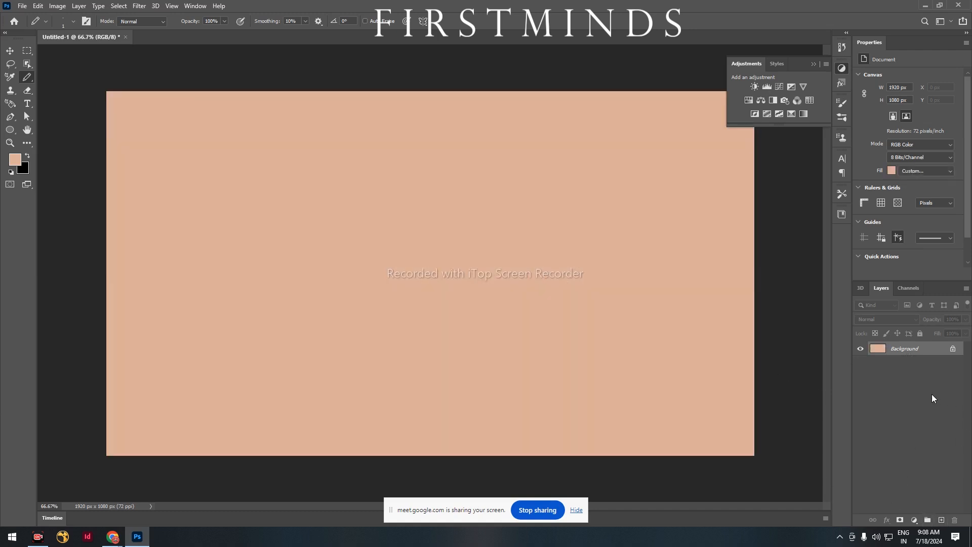
pyautogui.hotkey('ctrl', 'z')
pyautogui.press('d')
pyautogui.press('x')
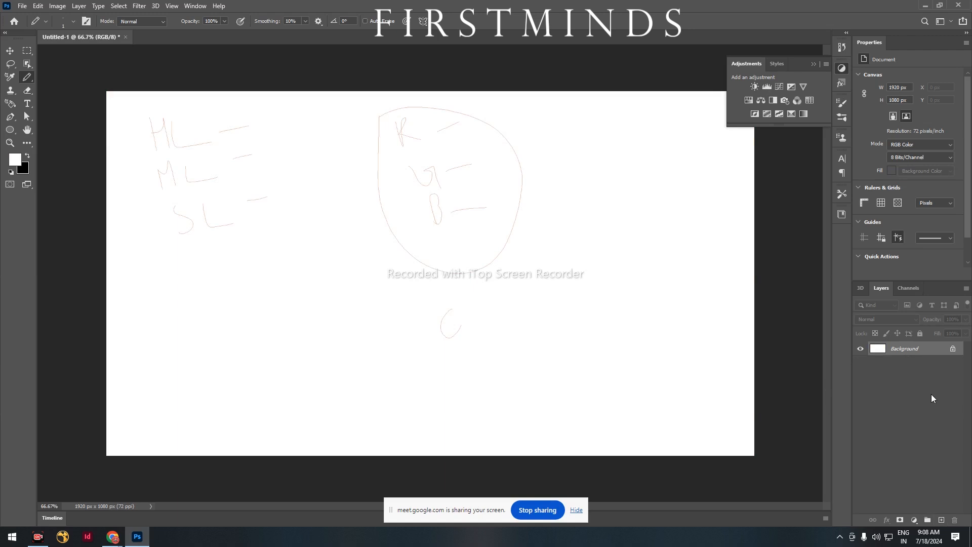
pyautogui.hotkey('ctrl', 'BackSpace')
pyautogui.hotkey('ctrl', 'z')
pyautogui.hotkey('alt', 'BackSpace')
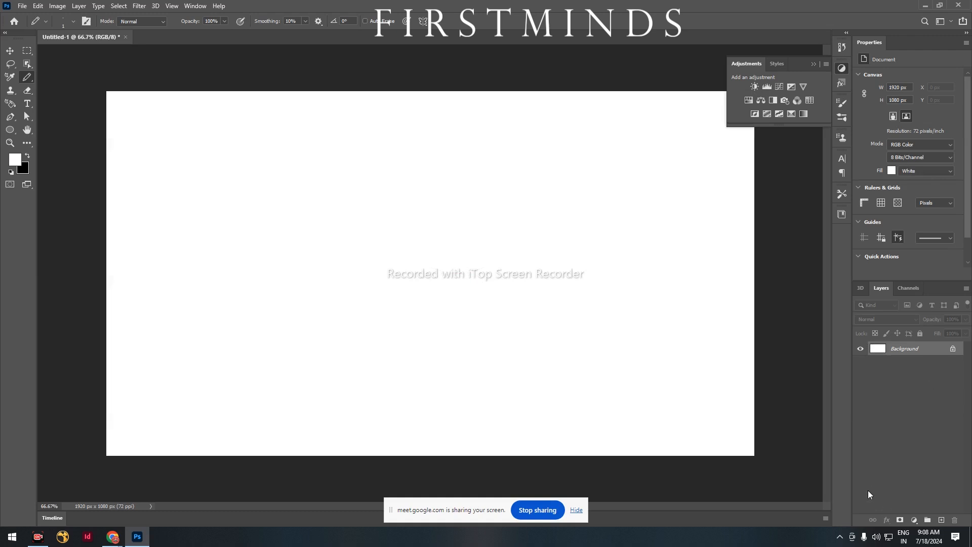
pyautogui.click(937, 518)
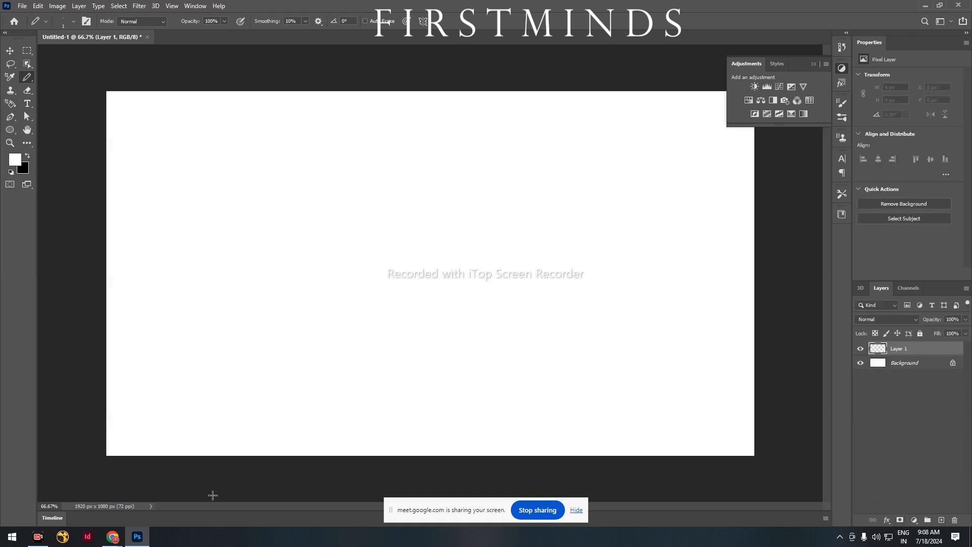
# Step: Switch to Chrome and search Google for "BRIDE RAW FOOTAGES" in a new tab
pyautogui.moveTo(116, 537)
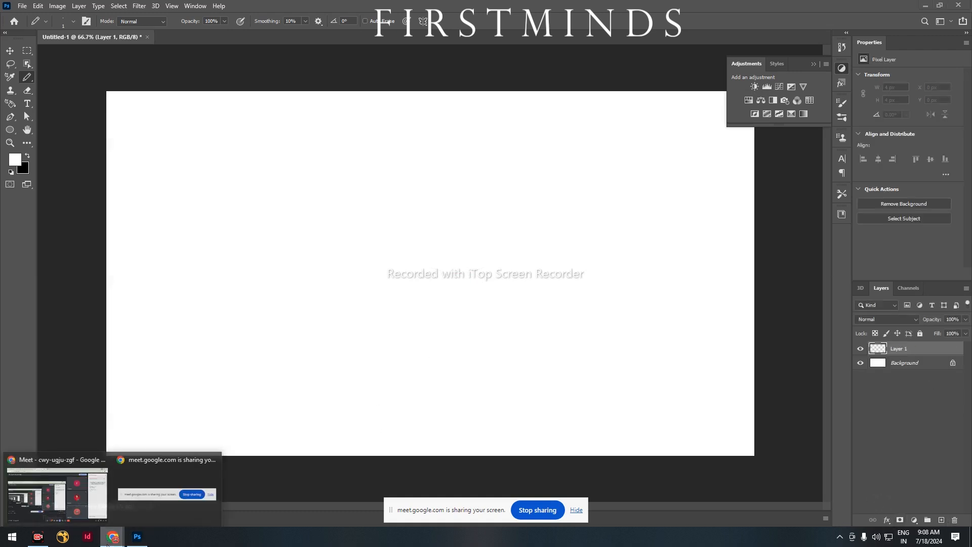
pyautogui.click(40, 484)
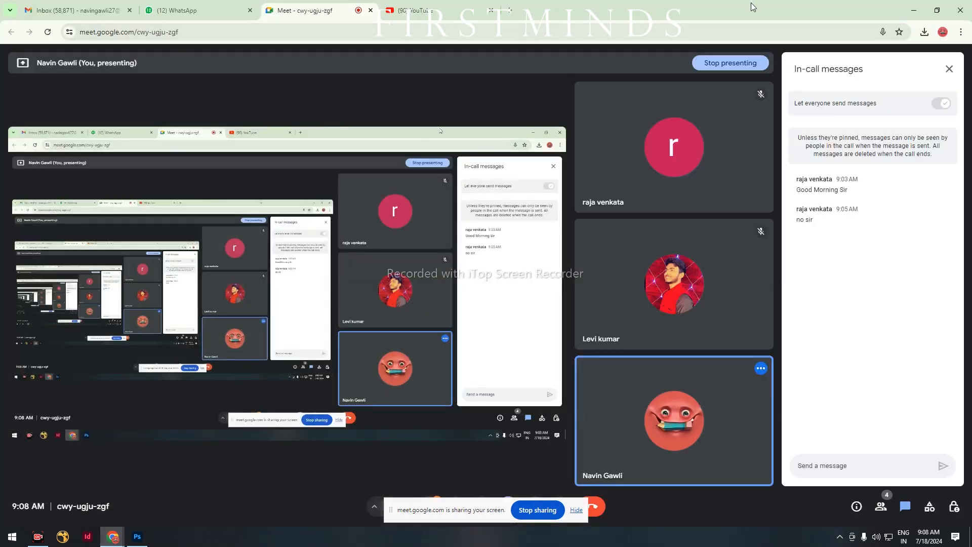
pyautogui.click(510, 10)
pyautogui.click(457, 211)
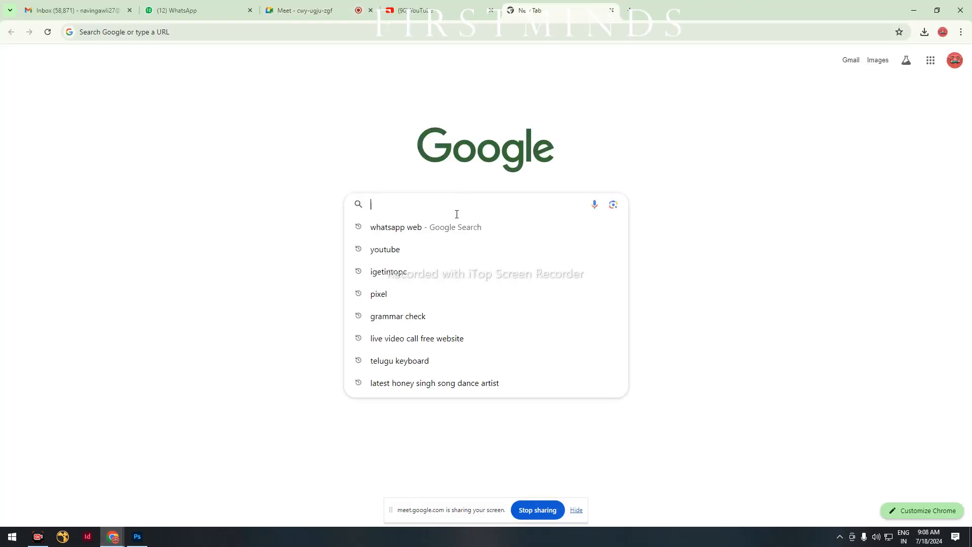
pyautogui.write('BRIDE RAW')
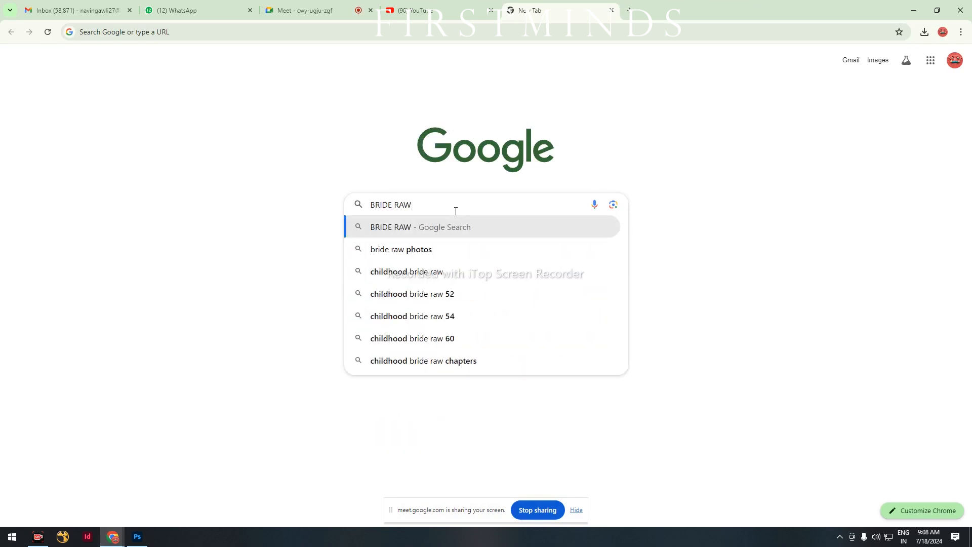
pyautogui.write(' FO')
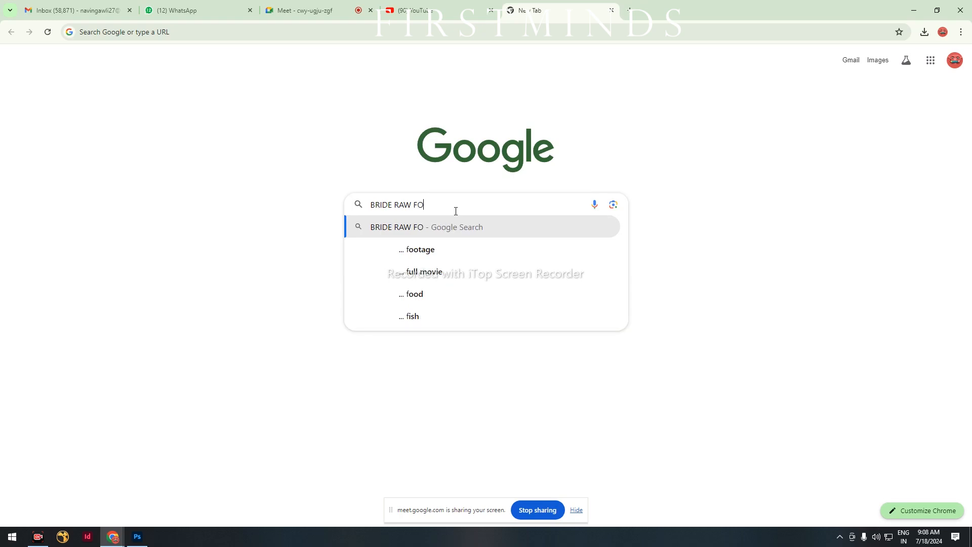
pyautogui.write('OTAGES')
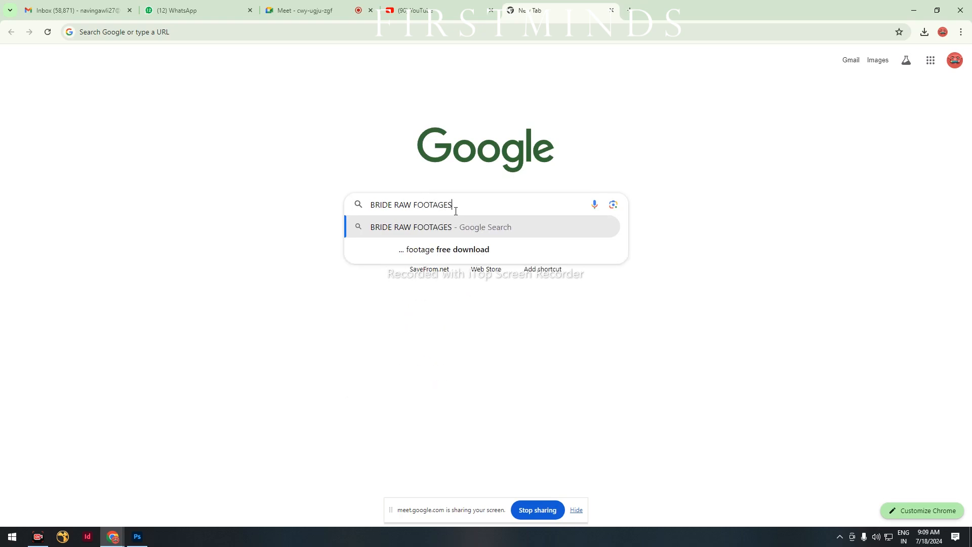
pyautogui.press('Return')
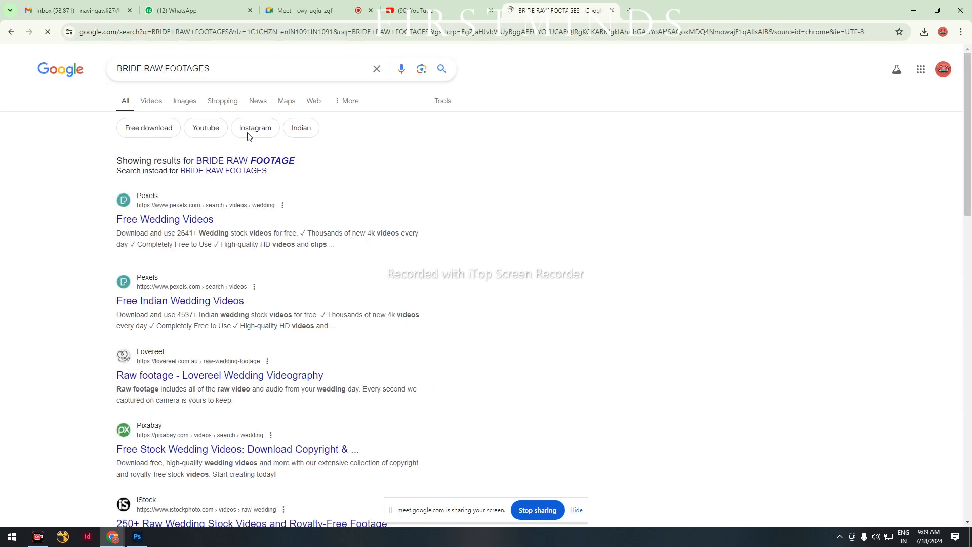
# Step: Open the Pexels "Free Wedding Videos" result, browse the videos, and view the first clip of hennaed hands before closing it
pyautogui.click(163, 221)
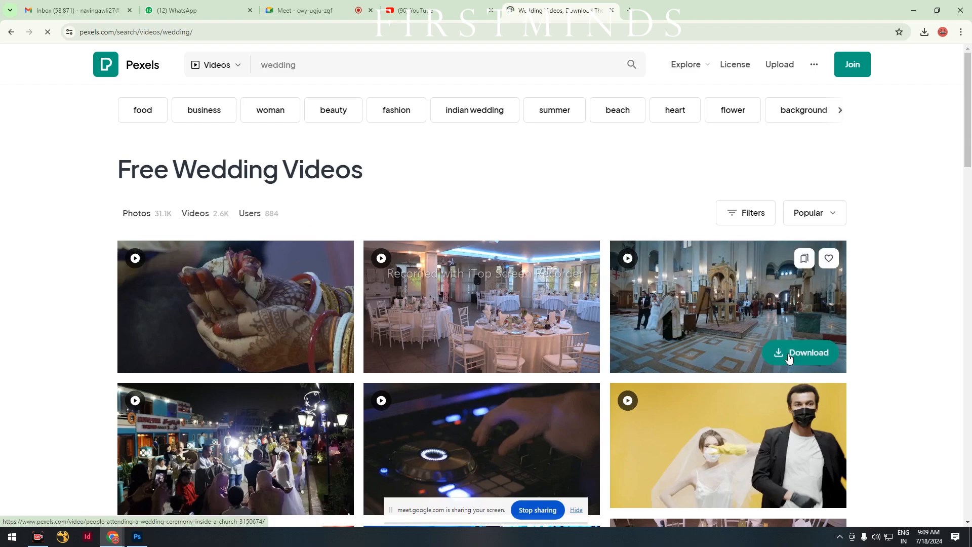
pyautogui.scroll(-6, 620, 336)
pyautogui.scroll(-15, 620, 336)
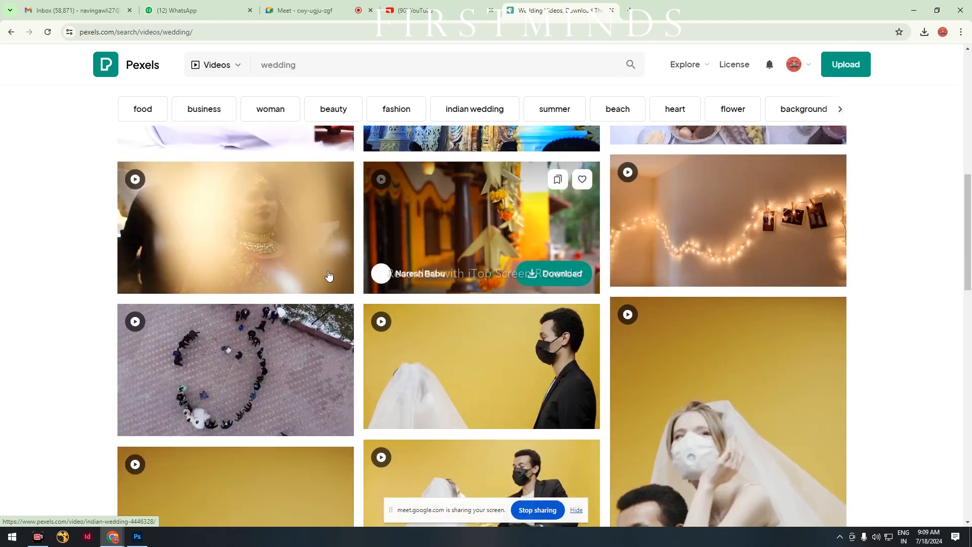
pyautogui.scroll(-10, 467, 320)
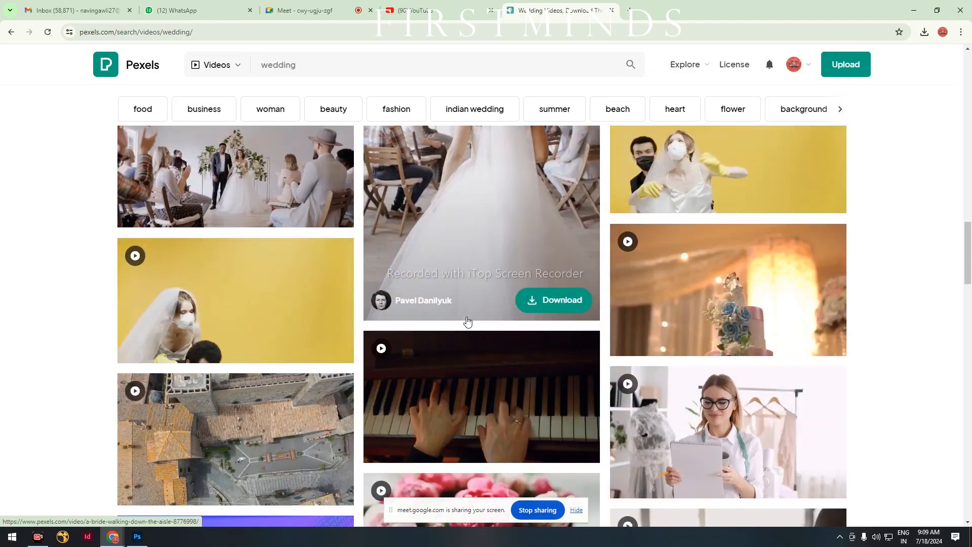
pyautogui.scroll(20, 243, 233)
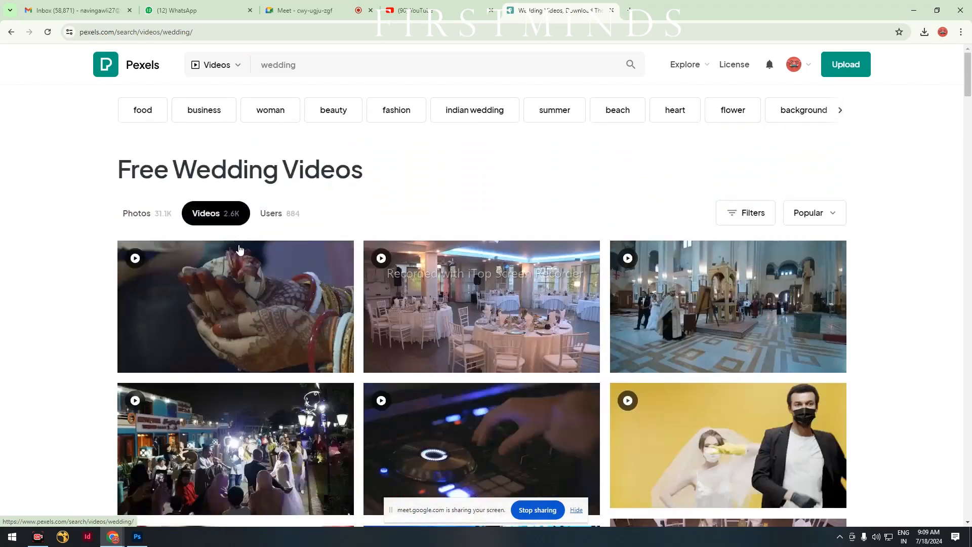
pyautogui.click(259, 282)
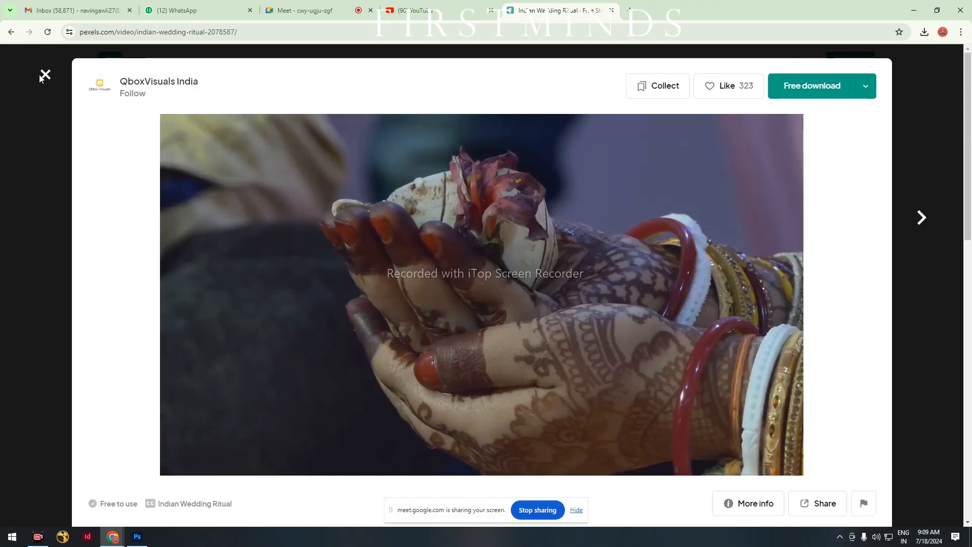
pyautogui.click(43, 73)
# Step: Switch the Pexels "wedding" search from videos to photos and browse the results
pyautogui.click(233, 65)
pyautogui.click(221, 94)
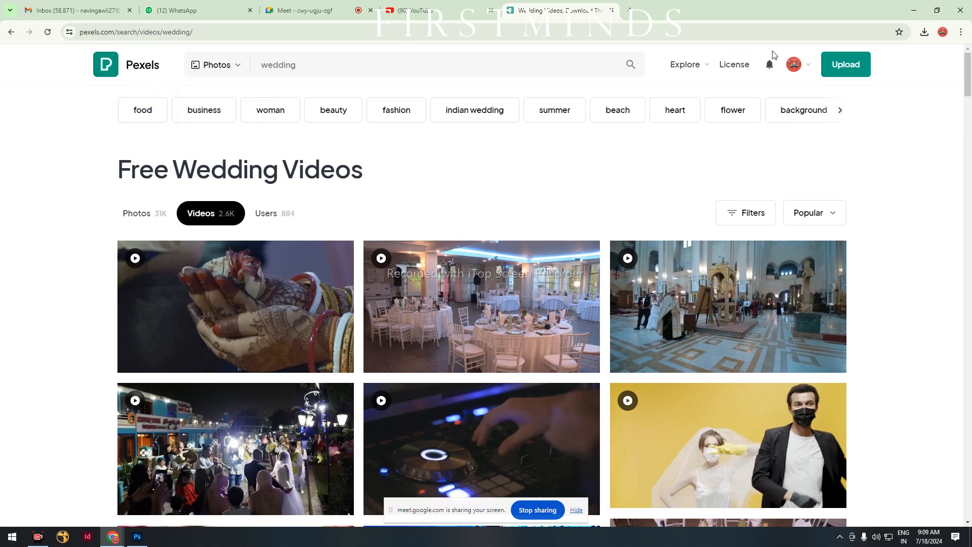
pyautogui.click(631, 64)
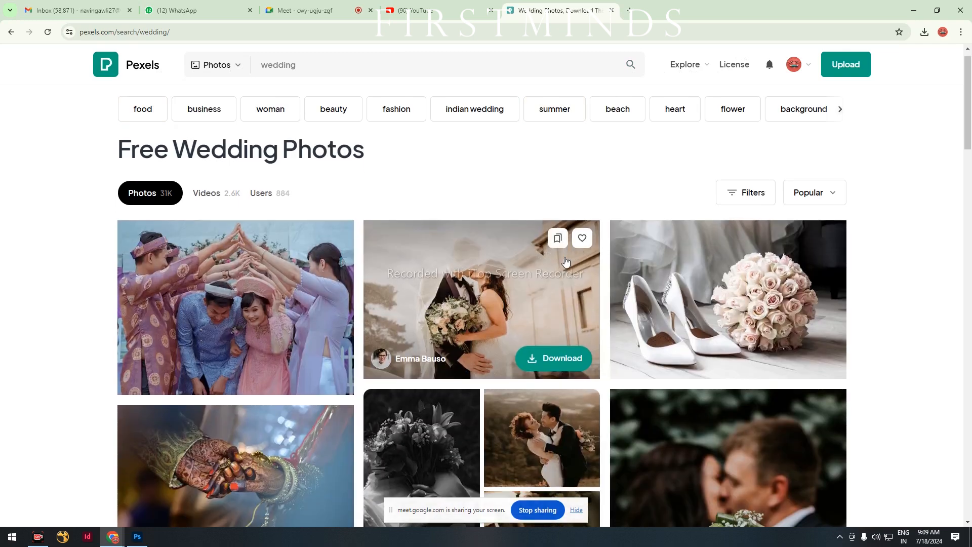
pyautogui.scroll(-6, 564, 258)
pyautogui.scroll(-15, 566, 262)
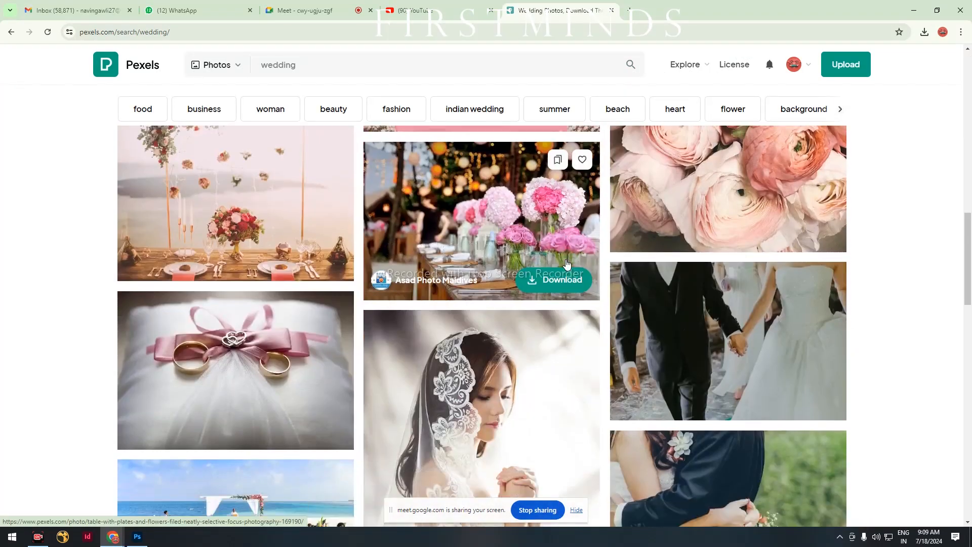
pyautogui.scroll(-5, 568, 262)
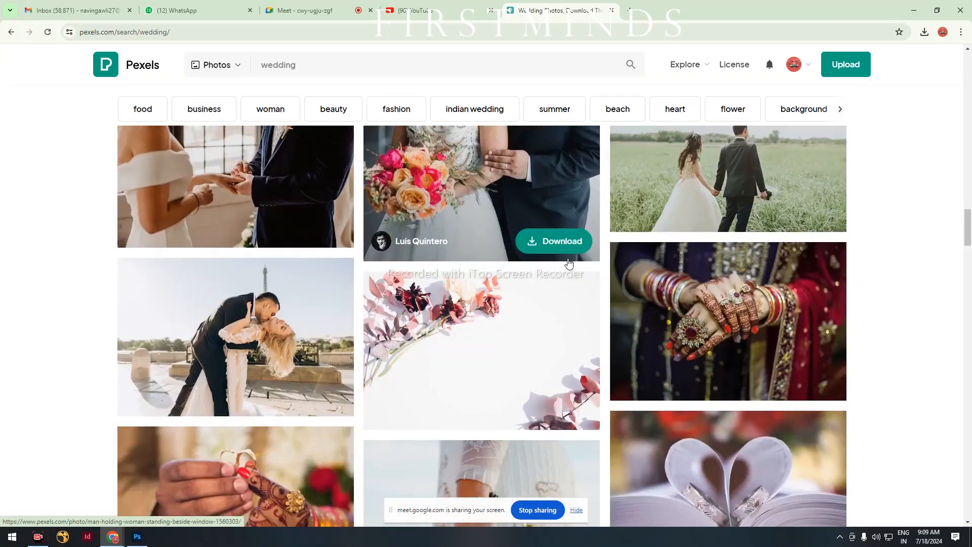
pyautogui.scroll(-8, 568, 264)
# Step: Go back from the Pexels pages to the Google results for "BRIDE RAW FOOTAGES"
pyautogui.click(9, 35)
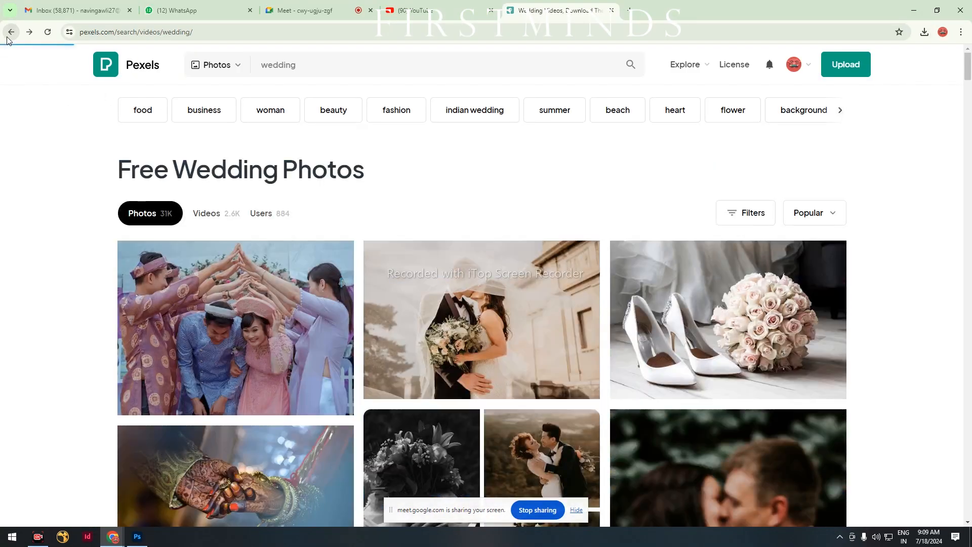
pyautogui.click(7, 37)
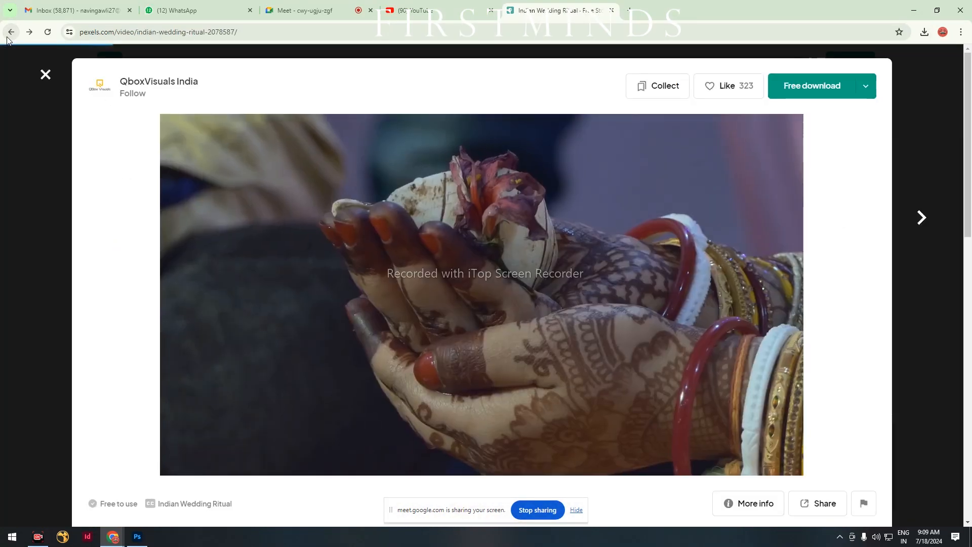
pyautogui.click(7, 37)
pyautogui.click(10, 32)
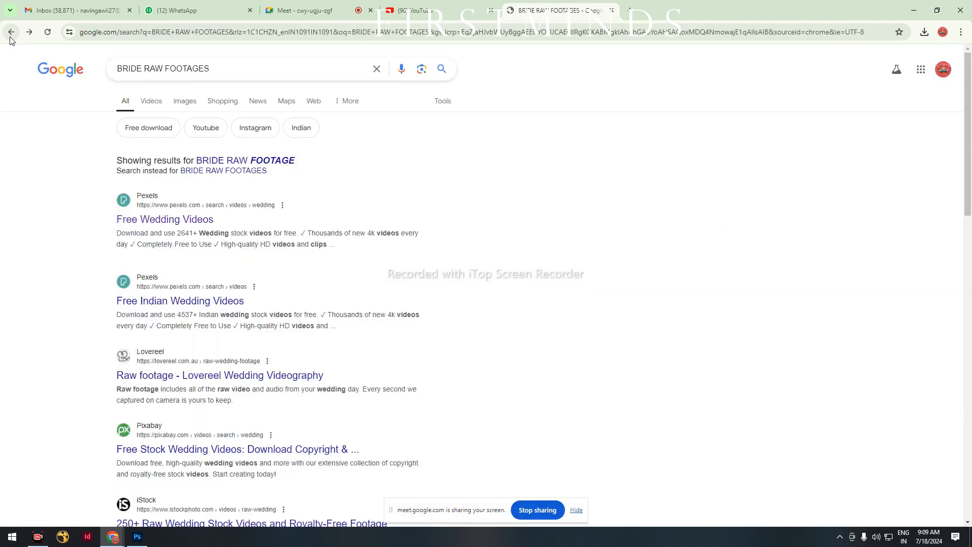
# Step: Open the Lovereel raw footage result, look through the page and return to the search results
pyautogui.scroll(-4, 233, 313)
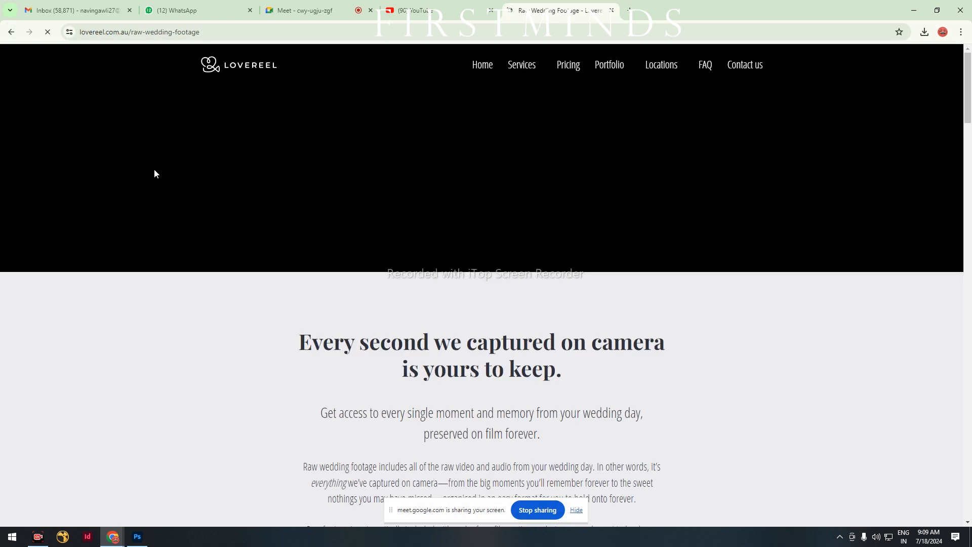
pyautogui.scroll(-8, 648, 341)
pyautogui.scroll(-6, 646, 341)
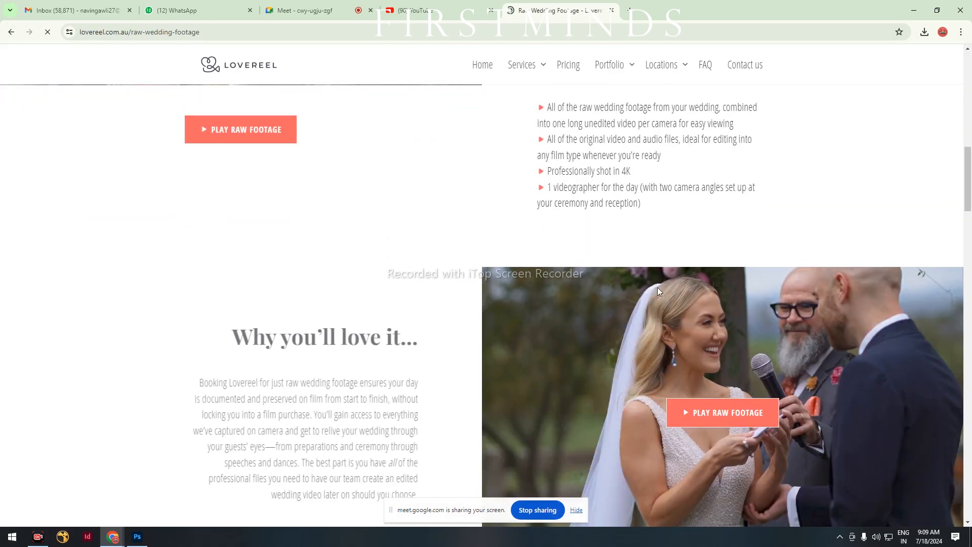
pyautogui.scroll(5, 511, 299)
pyautogui.scroll(4, 476, 303)
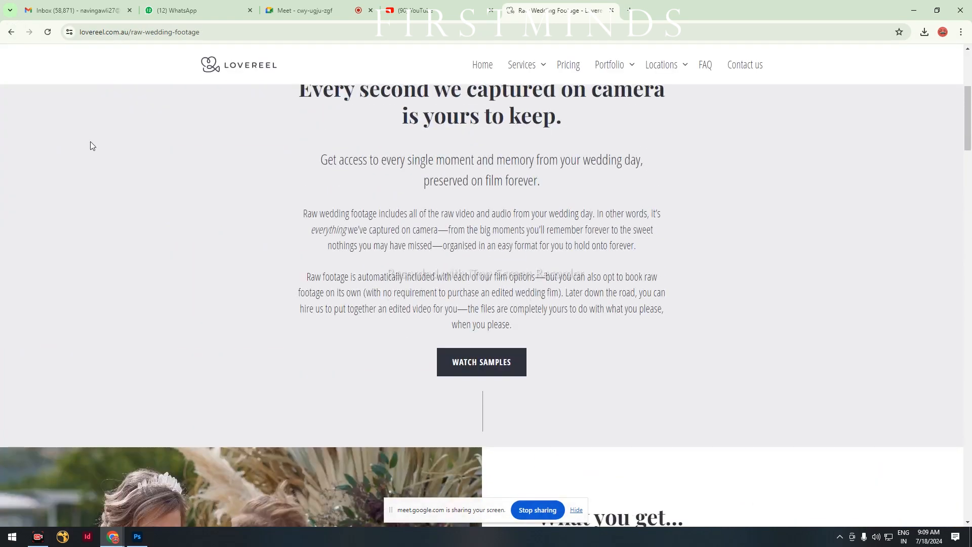
pyautogui.click(10, 32)
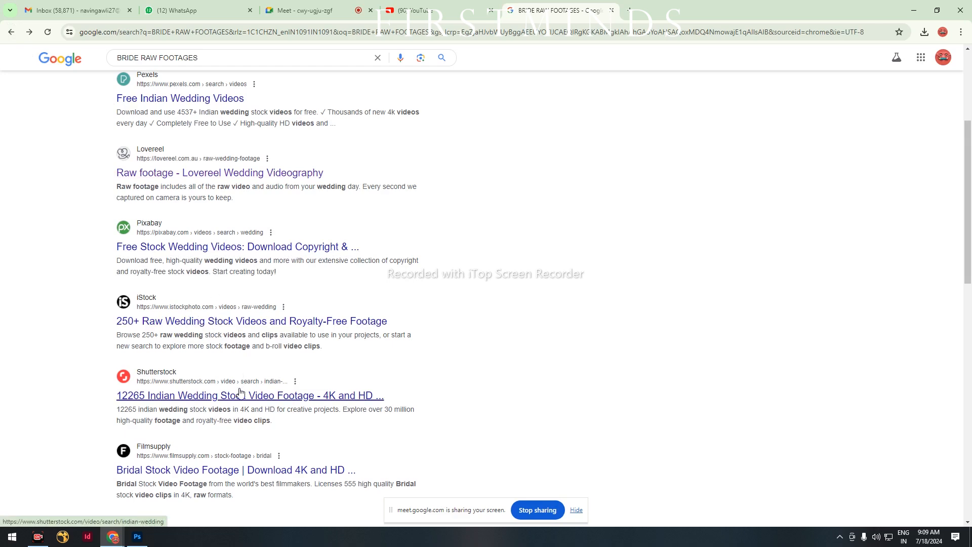
# Step: Switch the Google search to image results and look through them for a suitable bride photo
pyautogui.scroll(-2, 240, 391)
pyautogui.scroll(6, 224, 243)
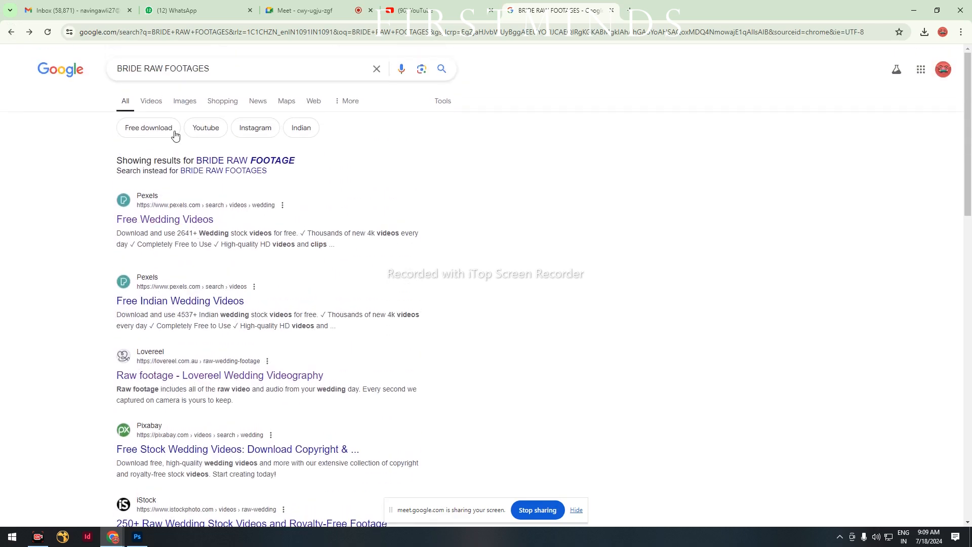
pyautogui.click(184, 101)
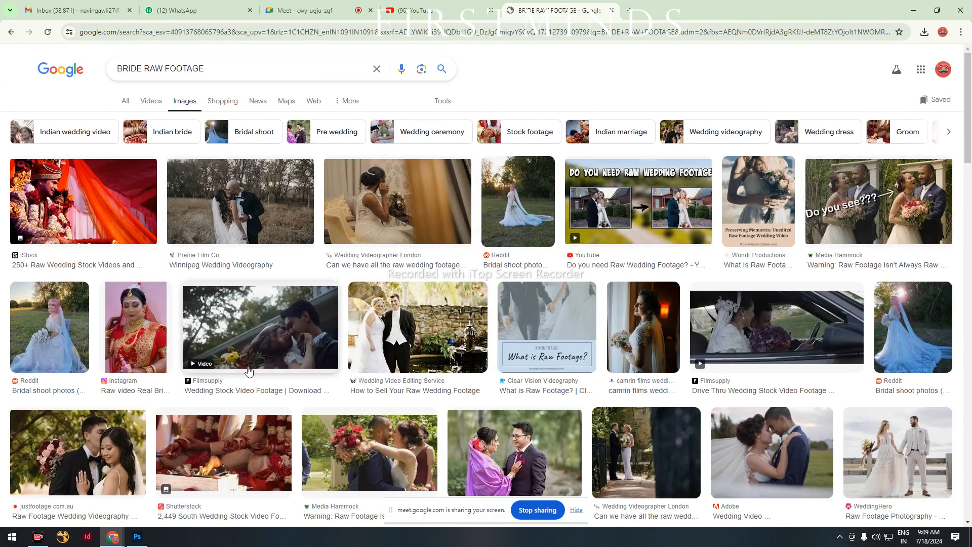
pyautogui.scroll(-2, 272, 288)
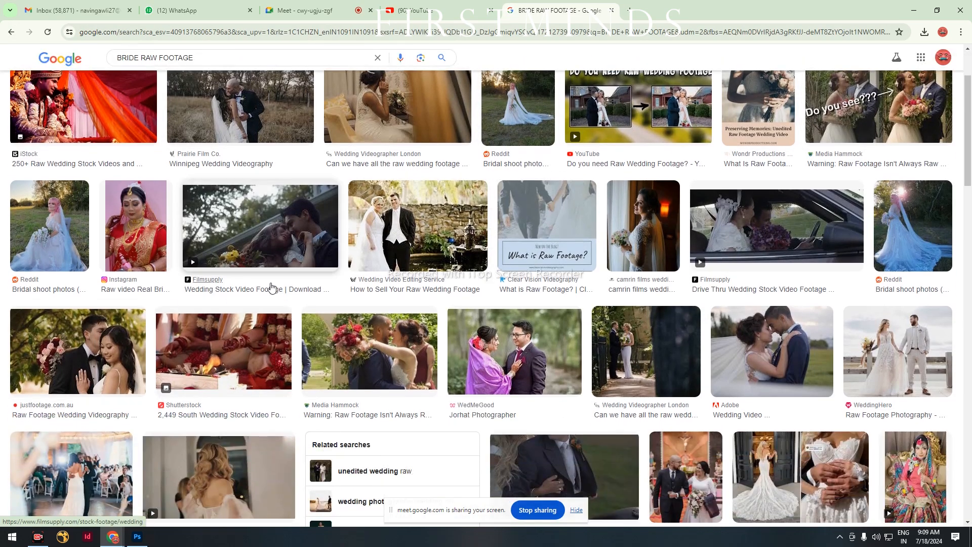
pyautogui.scroll(-3, 272, 287)
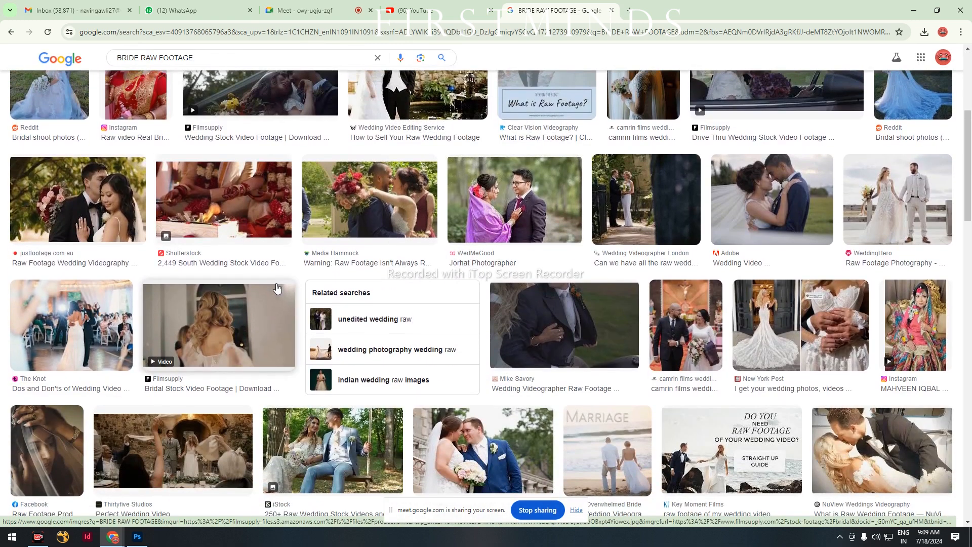
pyautogui.scroll(5, 146, 320)
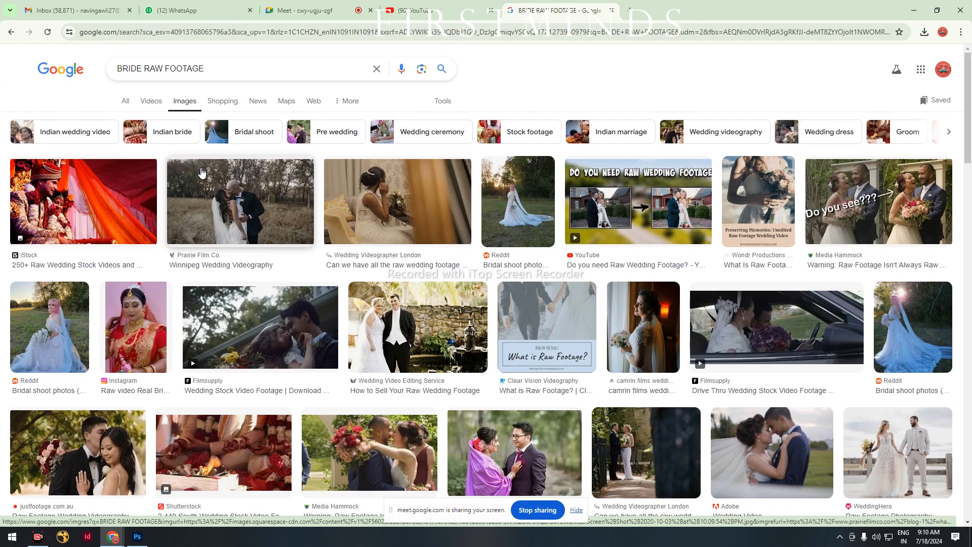
pyautogui.scroll(-10, 201, 173)
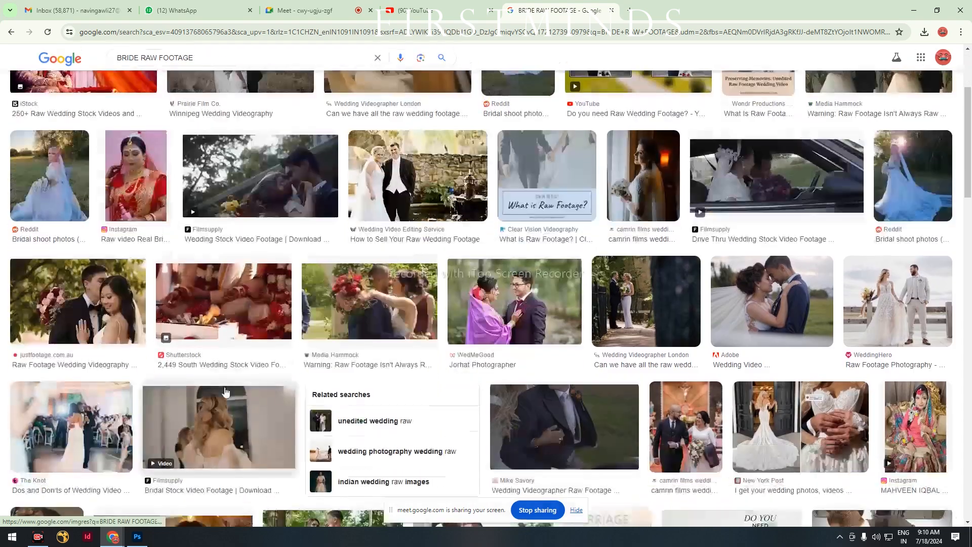
pyautogui.scroll(-5, 252, 401)
pyautogui.scroll(-10, 251, 402)
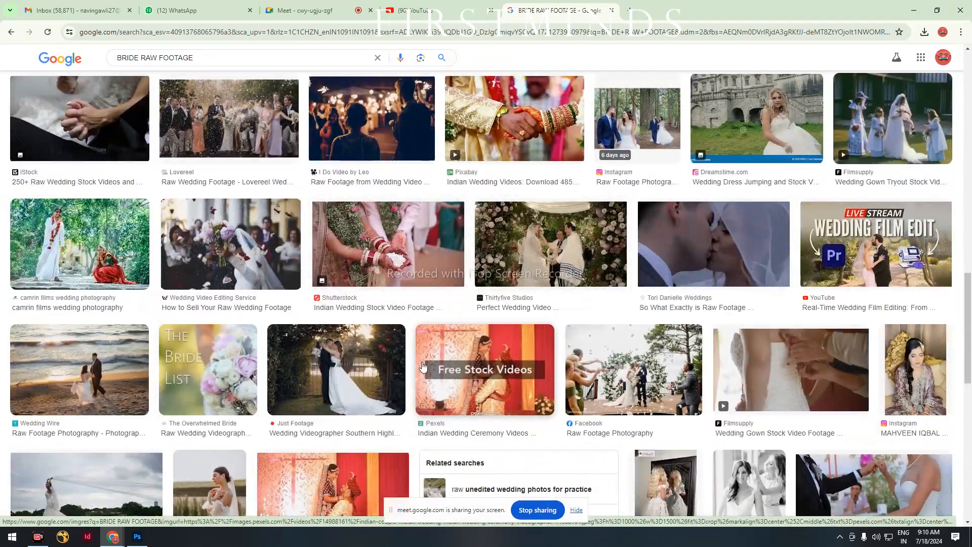
pyautogui.scroll(15, 557, 370)
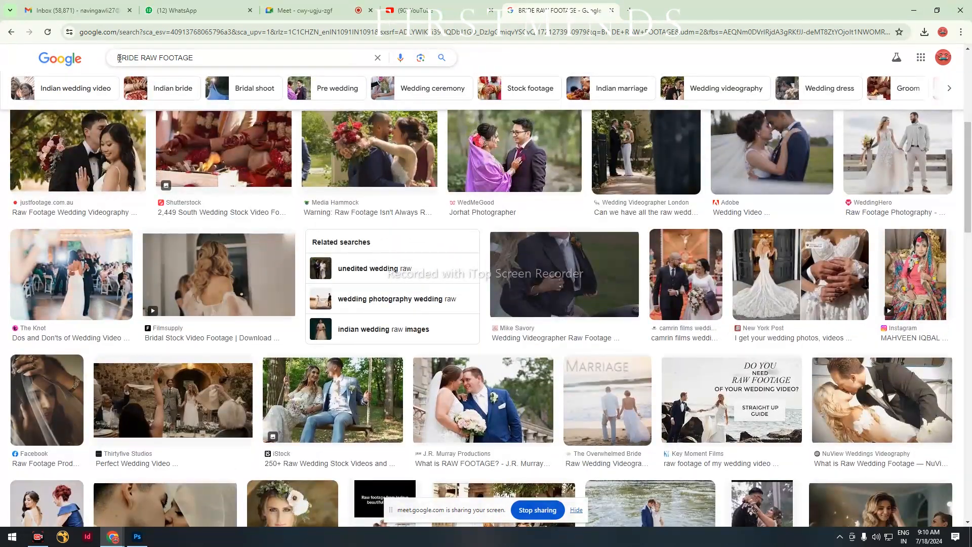
# Step: Refine the image search to "INDIAN BRIDE RAW FOOTAGE"
pyautogui.click(119, 58)
pyautogui.write('IND')
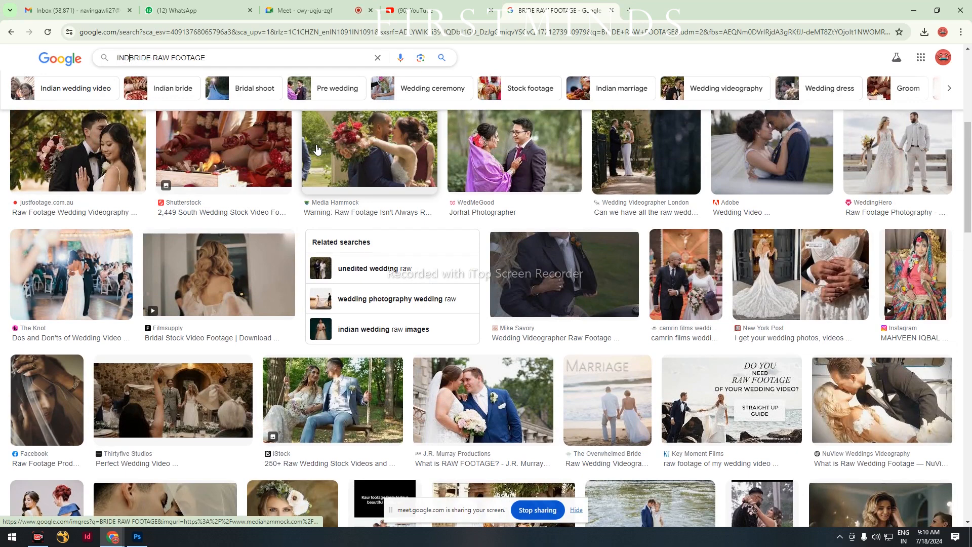
pyautogui.write('IAN')
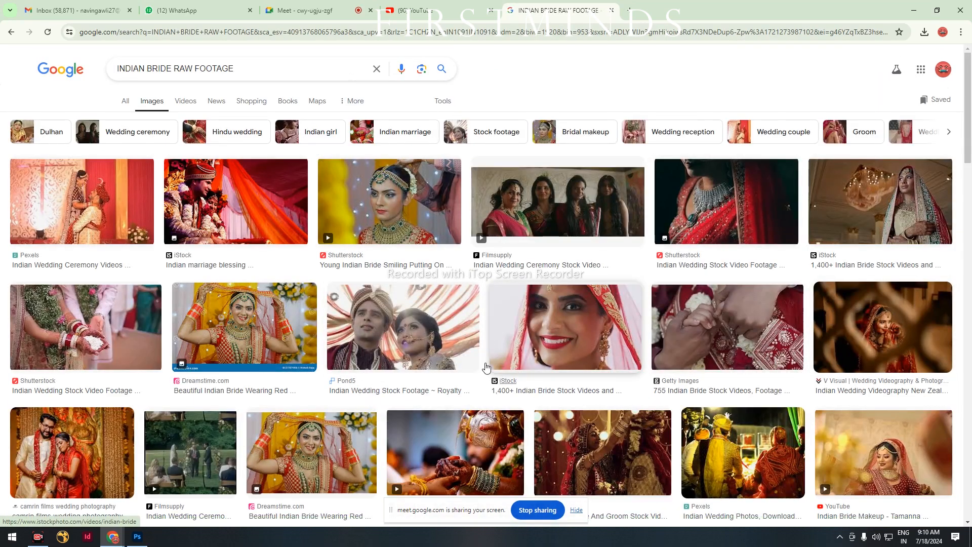
# Step: Preview the iStock image of the veiled bride beside a chandelier and copy the image
pyautogui.click(866, 218)
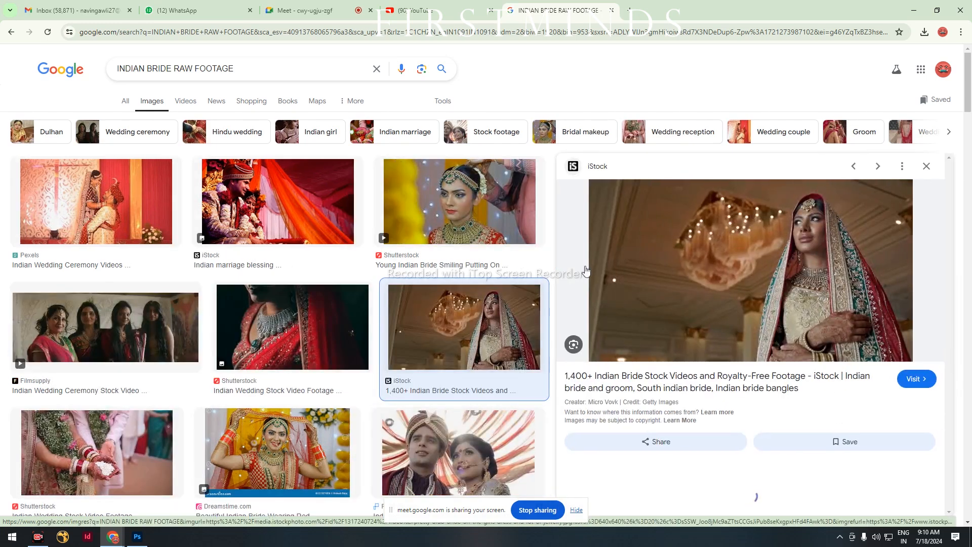
pyautogui.rightClick(673, 260)
pyautogui.click(721, 428)
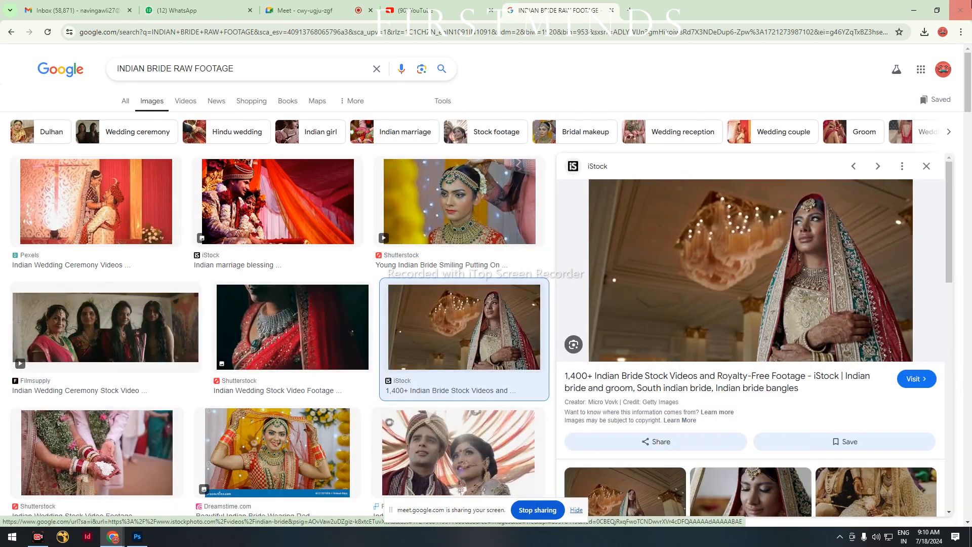
# Step: Preview the Shutterstock "Young Indian Bride Smiling Putting On" image, open its related shot of the bride looking down and copy it
pyautogui.click(468, 176)
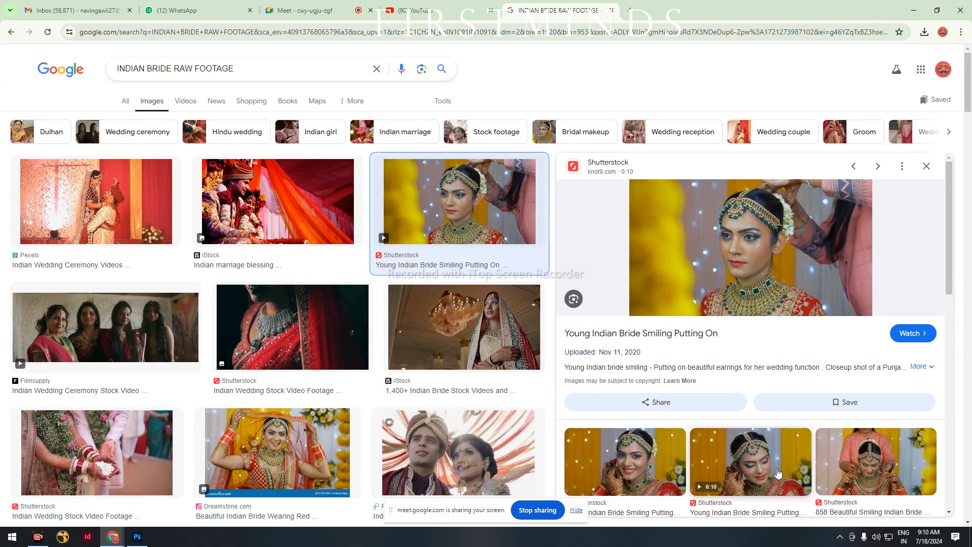
pyautogui.scroll(-5, 720, 433)
pyautogui.click(723, 394)
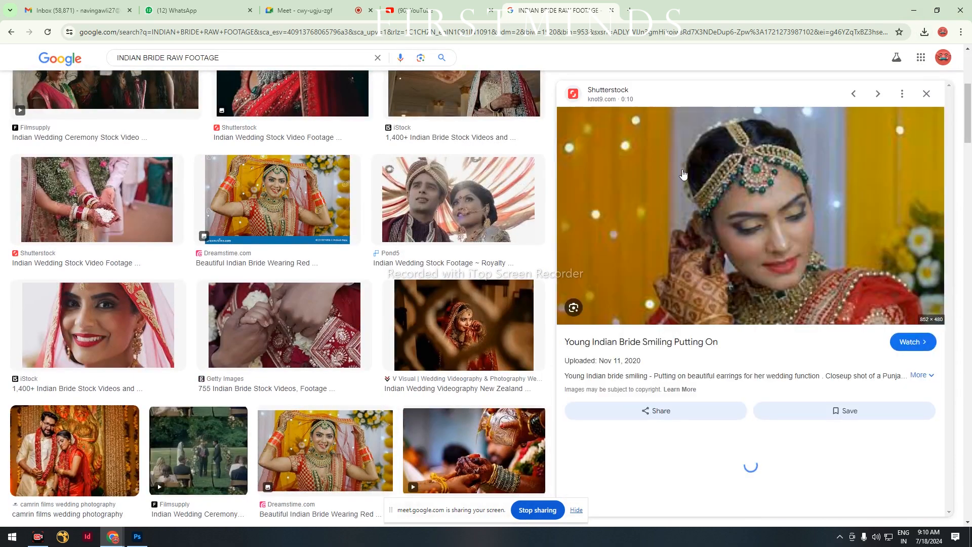
pyautogui.rightClick(696, 173)
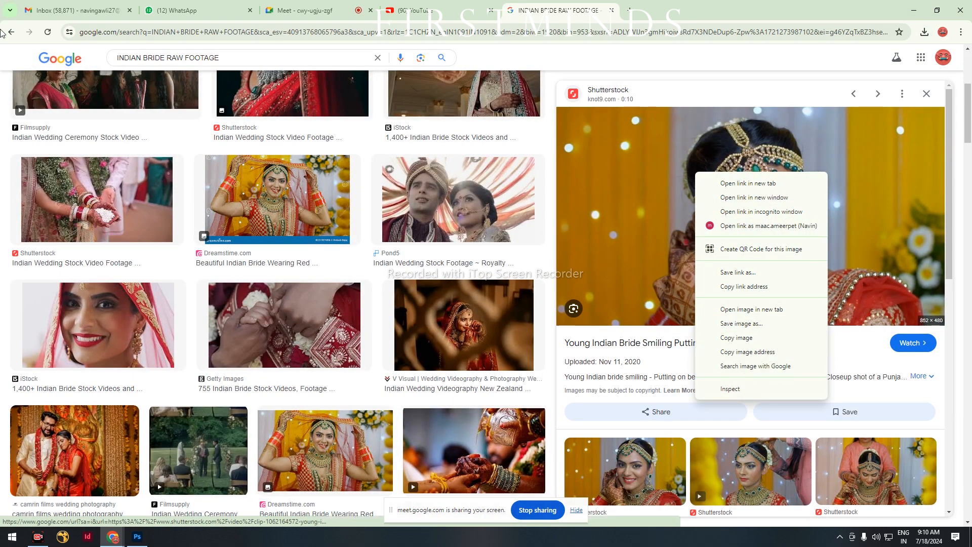
pyautogui.click(743, 338)
# Step: Switch to Photoshop, paste the bride image and scale it proportionally to 226.37% so it fills the canvas
pyautogui.hotkey('alt', 'Tab')
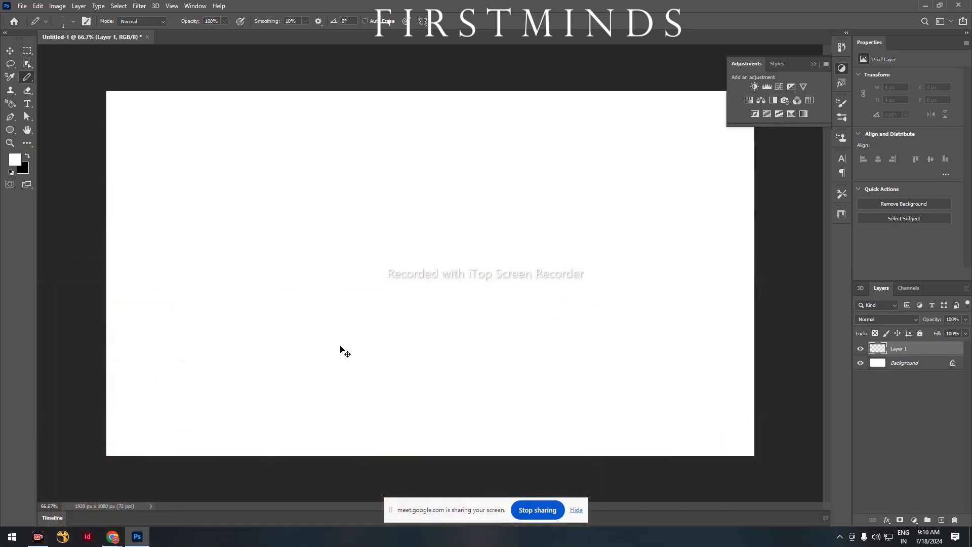
pyautogui.hotkey('ctrl', 'v')
pyautogui.hotkey('ctrl', 't')
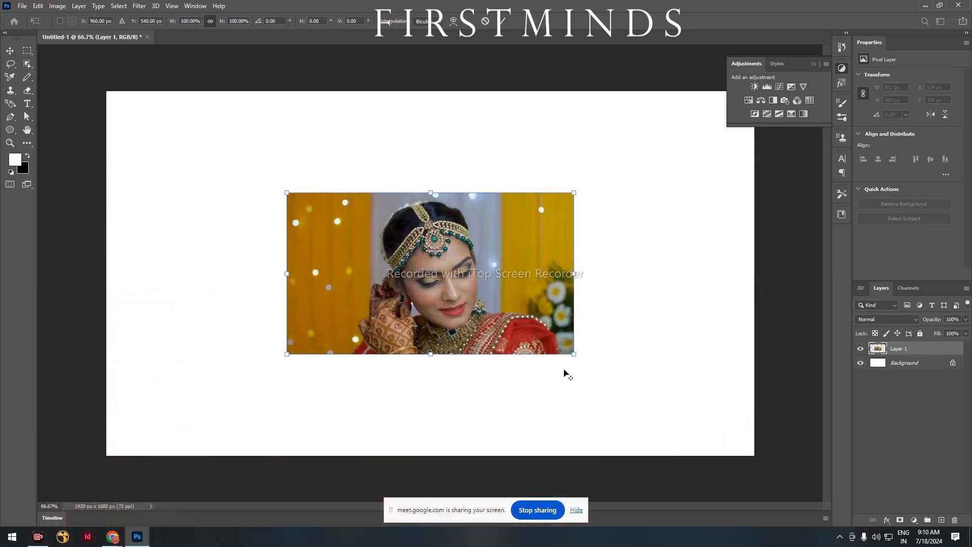
pyautogui.moveTo(573, 354); pyautogui.dragTo(733, 494)
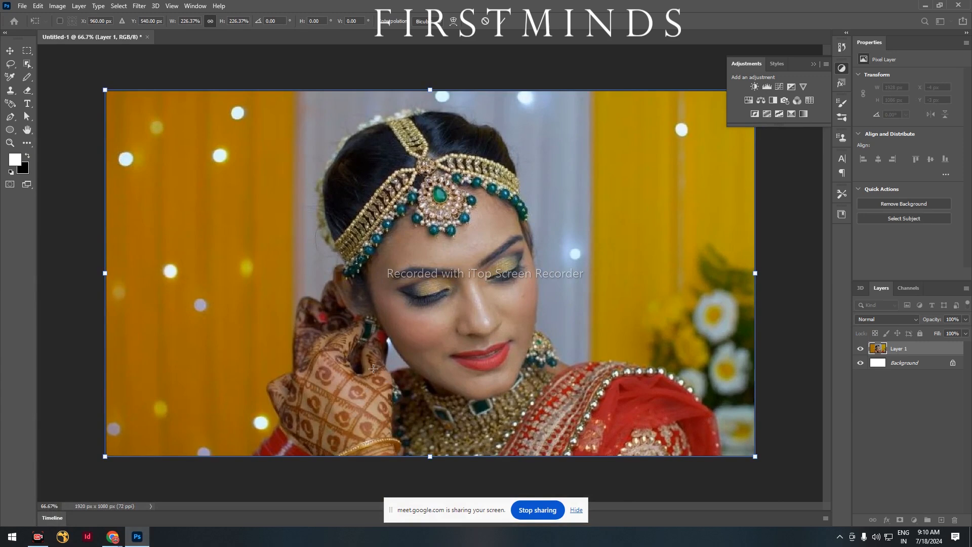
pyautogui.press('Return')
# Step: Duplicate the bride photo layer with the original hidden, and add a Levels adjustment layer above the copy
pyautogui.press('b')
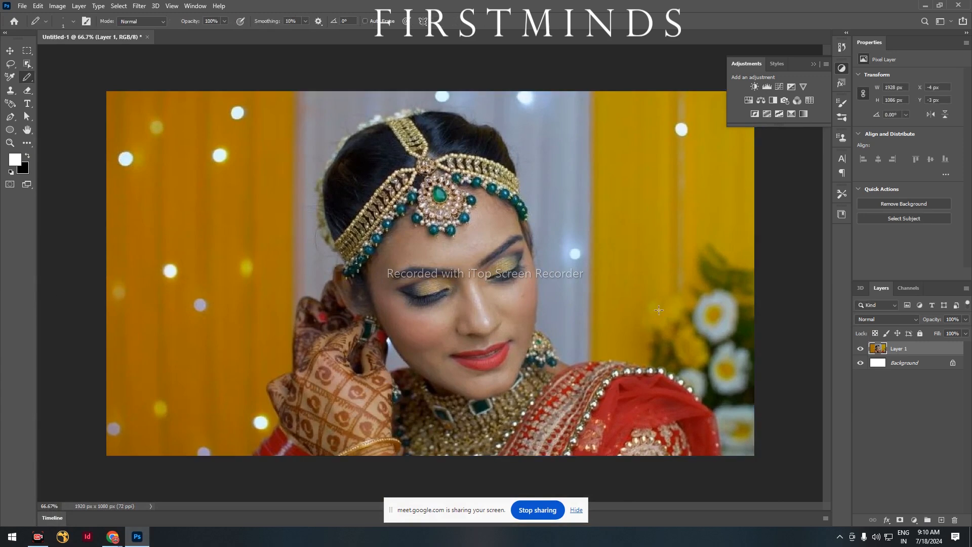
pyautogui.hotkey('ctrl', 'j')
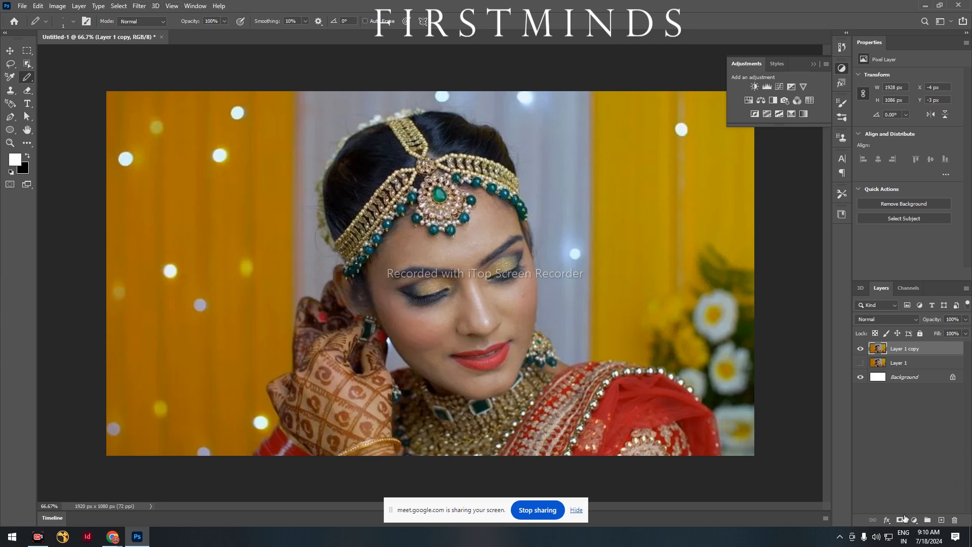
pyautogui.click(768, 90)
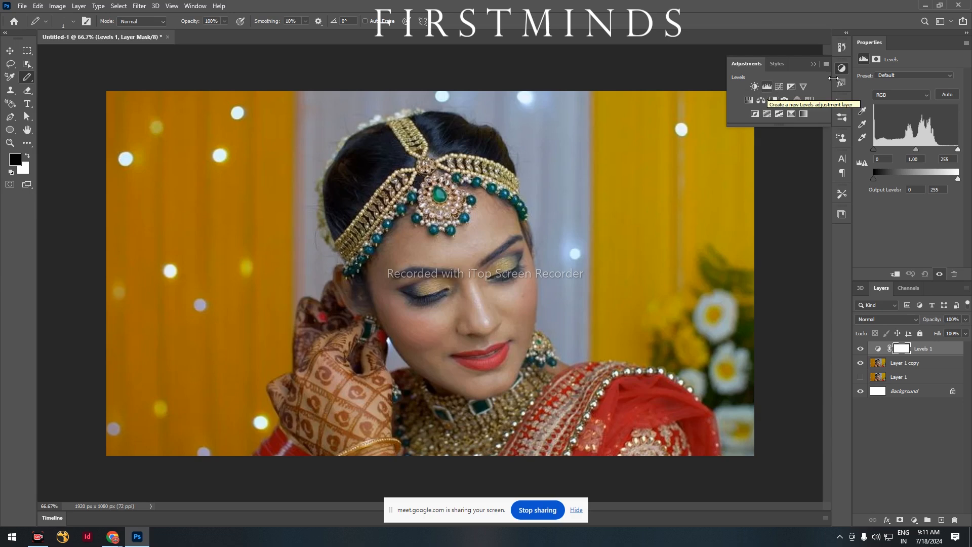
# Step: Set the Red channel's white input level to 234 in the Levels adjustment
pyautogui.click(912, 94)
pyautogui.click(907, 105)
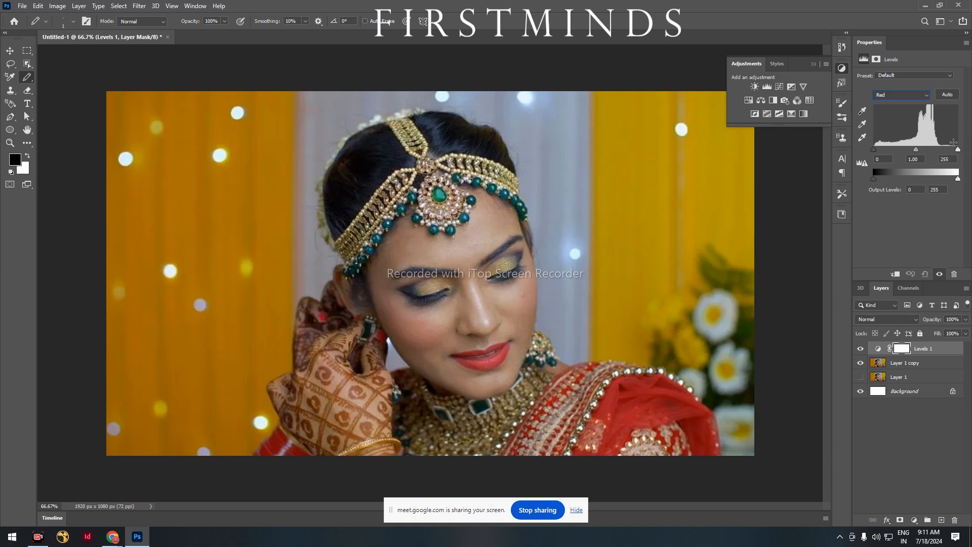
pyautogui.moveTo(958, 151); pyautogui.dragTo(956, 151)
# Step: Set the white input level to 215 for the Green channel and 209 for the Blue channel in the Levels adjustment
pyautogui.click(880, 100)
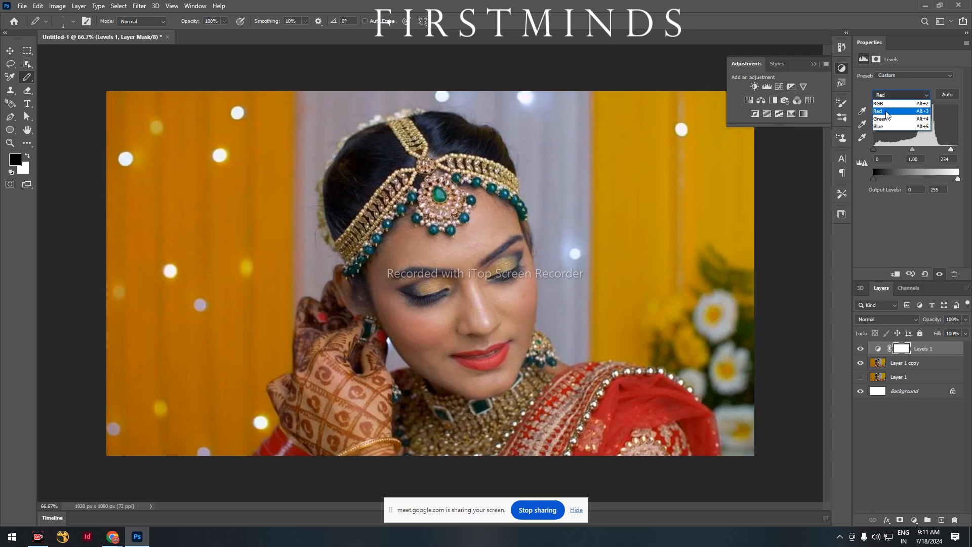
pyautogui.click(889, 116)
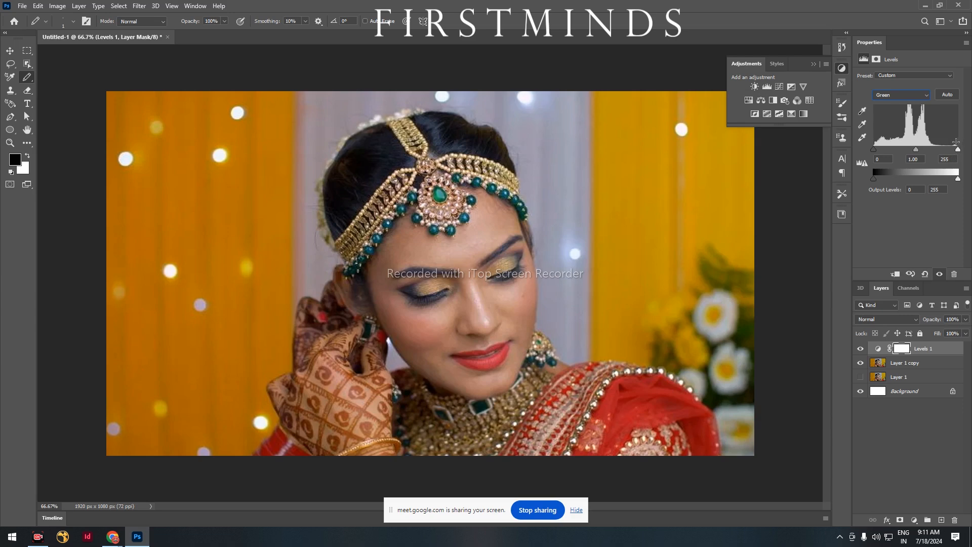
pyautogui.moveTo(957, 153); pyautogui.dragTo(945, 153)
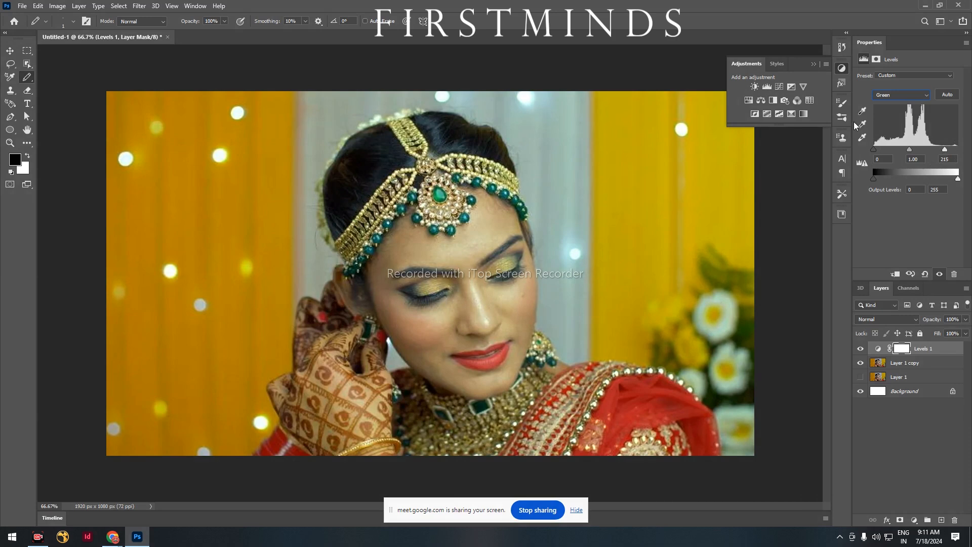
pyautogui.click(896, 106)
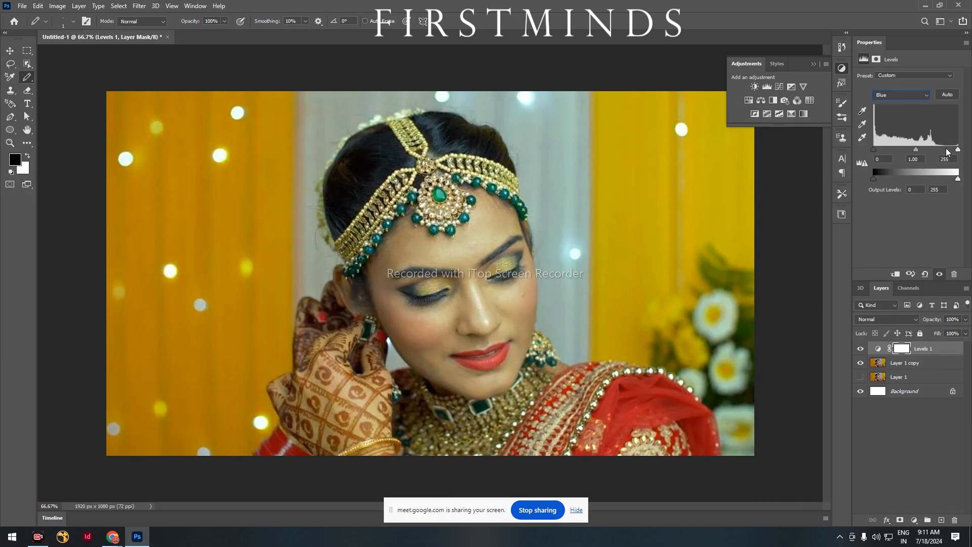
pyautogui.moveTo(958, 150); pyautogui.dragTo(945, 157)
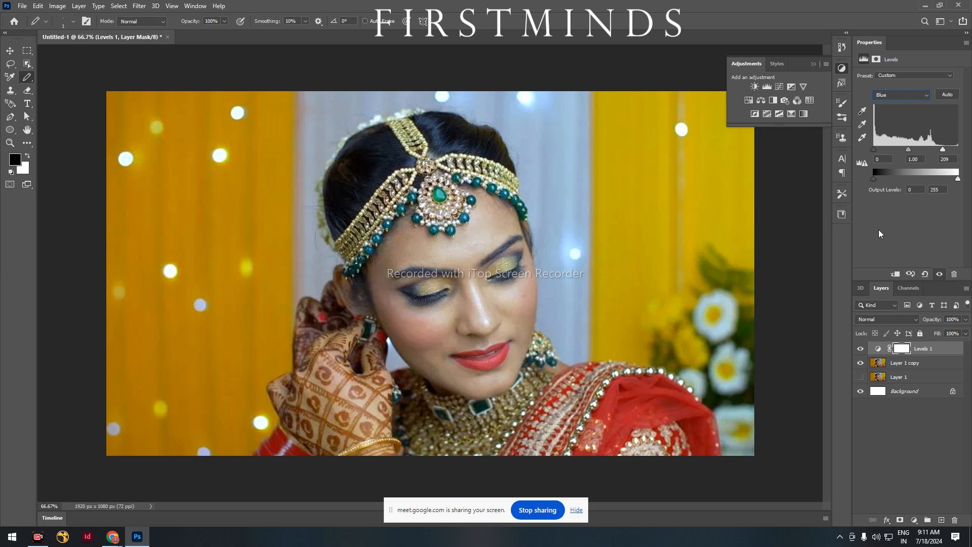
# Step: Set the white input level to 244 for the composite RGB channel in the Levels adjustment and deselect the layer
pyautogui.click(894, 75)
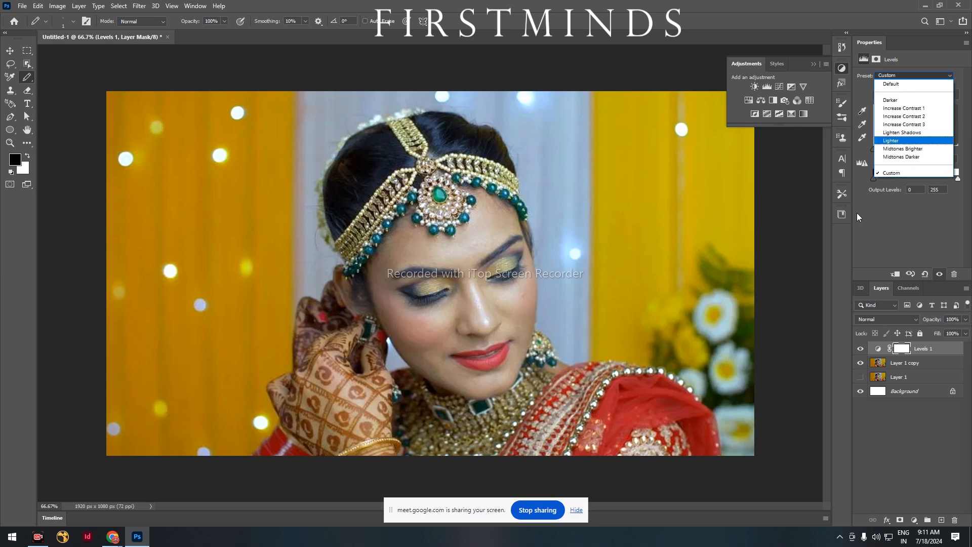
pyautogui.click(888, 171)
pyautogui.click(905, 93)
pyautogui.click(889, 104)
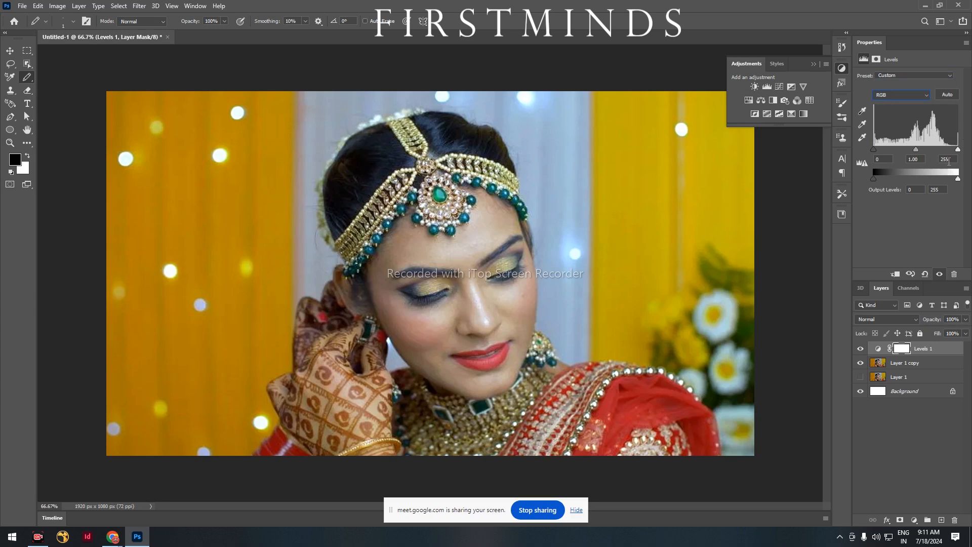
pyautogui.moveTo(959, 150); pyautogui.dragTo(955, 151)
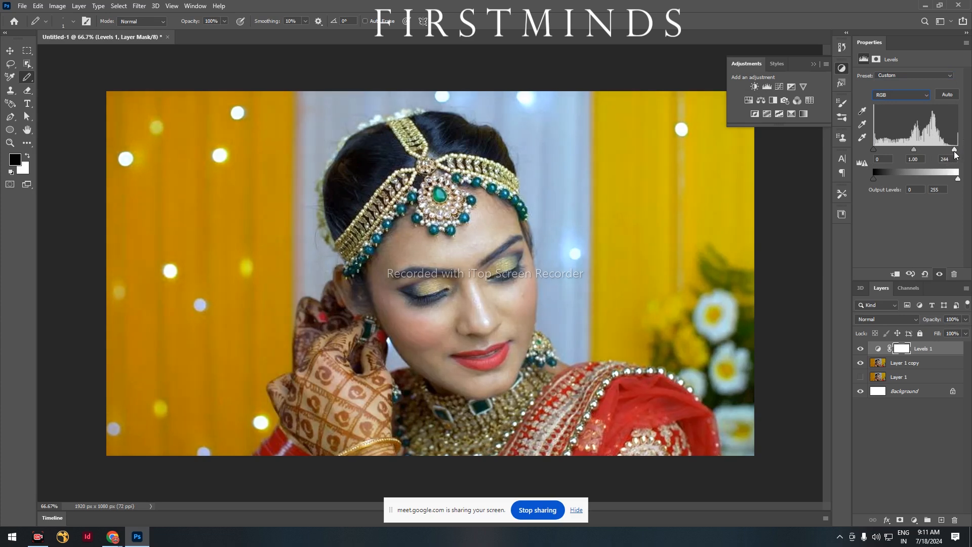
pyautogui.click(901, 451)
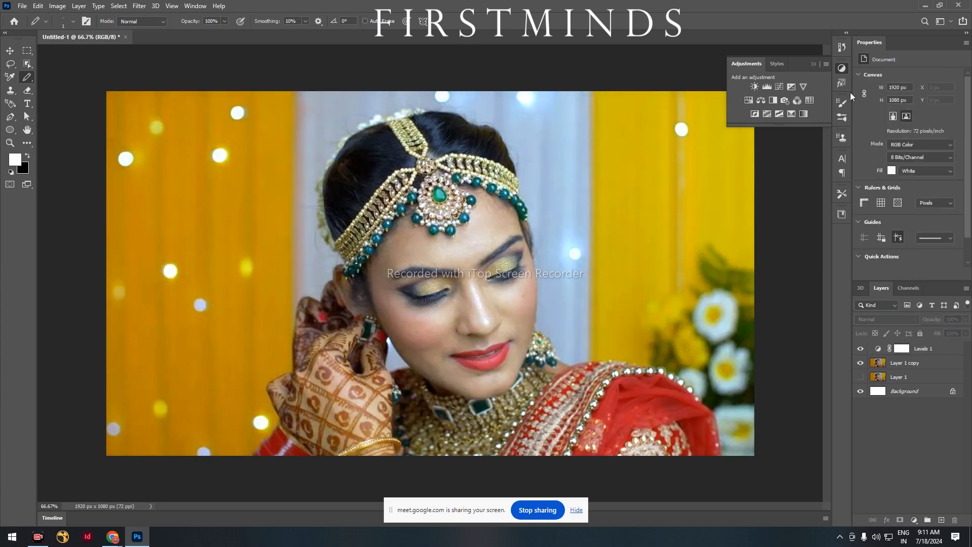
# Step: Compare the bride photo with and without the Levels adjustment by toggling that layer's visibility
pyautogui.click(860, 349)
pyautogui.click(861, 349)
pyautogui.click(860, 349)
pyautogui.click(861, 349)
pyautogui.click(860, 349)
pyautogui.click(860, 349)
pyautogui.scroll(-3, 491, 303)
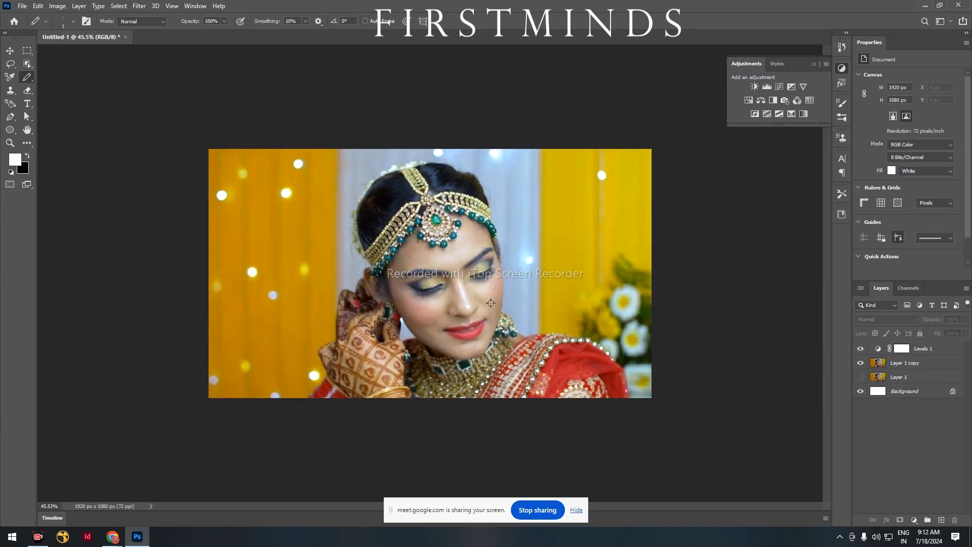
pyautogui.scroll(2, 490, 302)
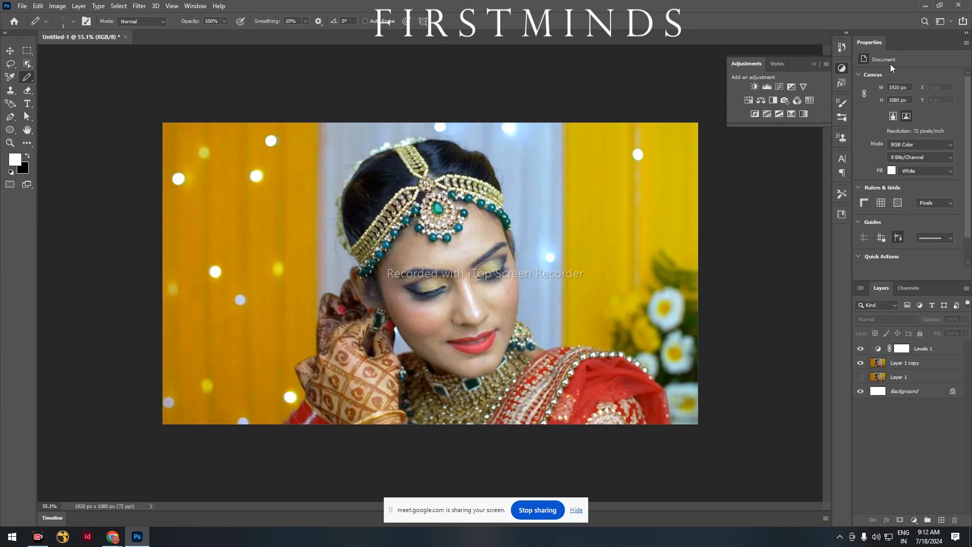
# Step: Add a Curves adjustment layer and lower the Red curve's midtones with a point at input 117, output 102
pyautogui.click(780, 88)
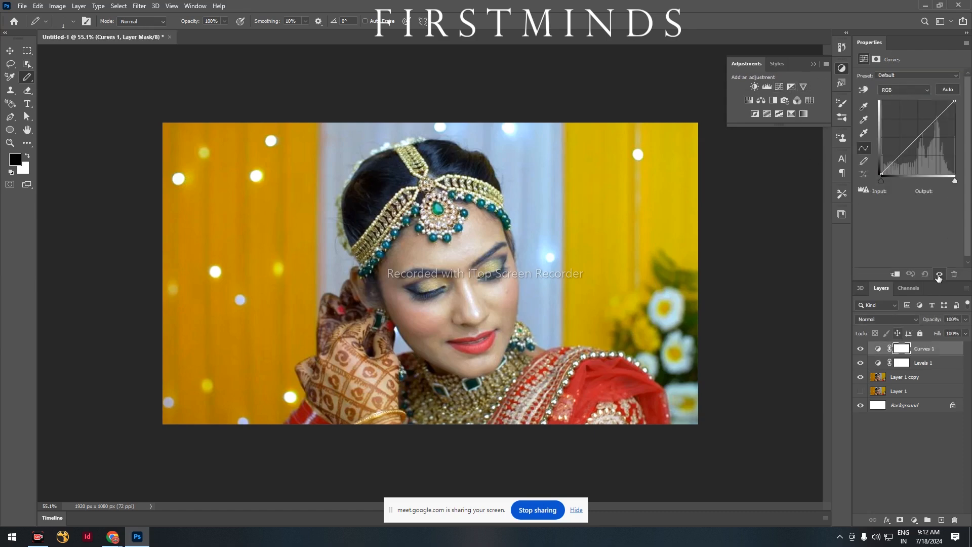
pyautogui.click(904, 90)
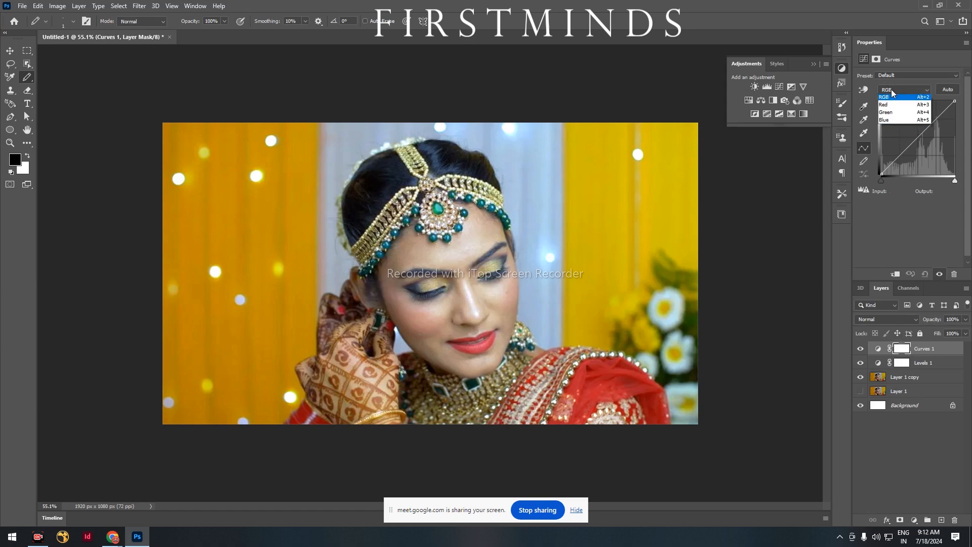
pyautogui.click(903, 106)
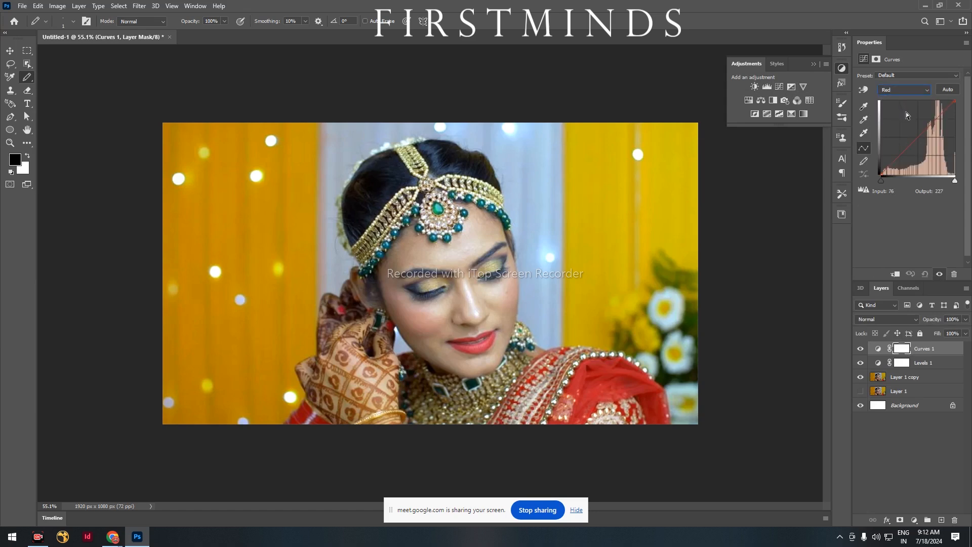
pyautogui.moveTo(915, 140)
pyautogui.mouseDown()
pyautogui.moveTo(925, 165)
pyautogui.moveTo(915, 145)
pyautogui.mouseUp()
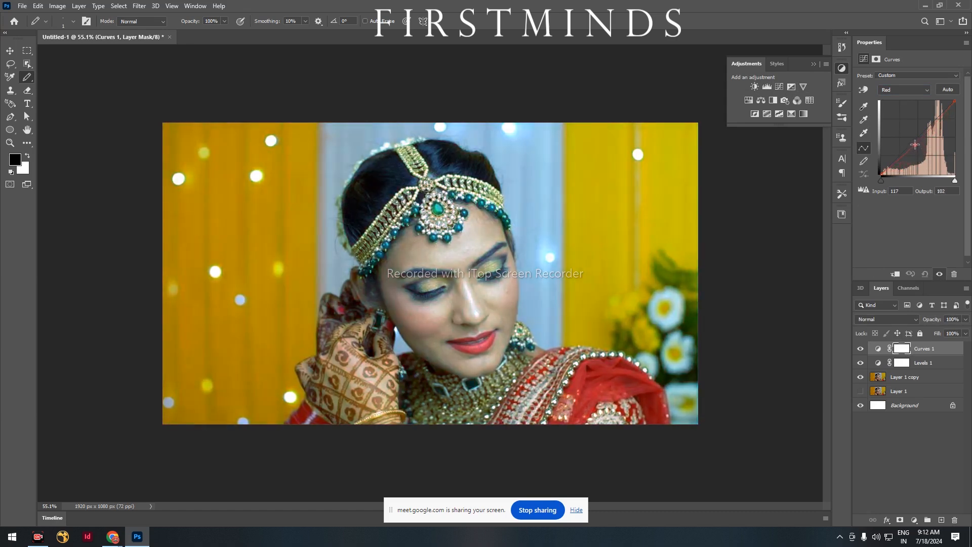
# Step: Lower the Green curve's midtones with a point at input 119, output 104
pyautogui.click(890, 91)
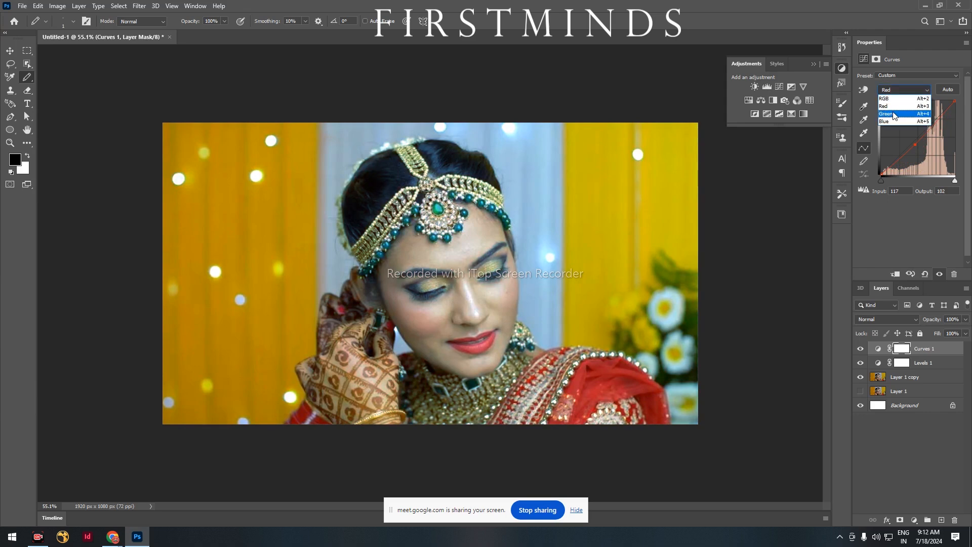
pyautogui.click(894, 115)
pyautogui.moveTo(913, 142)
pyautogui.mouseDown()
pyautogui.moveTo(908, 130)
pyautogui.moveTo(915, 143)
pyautogui.mouseUp()
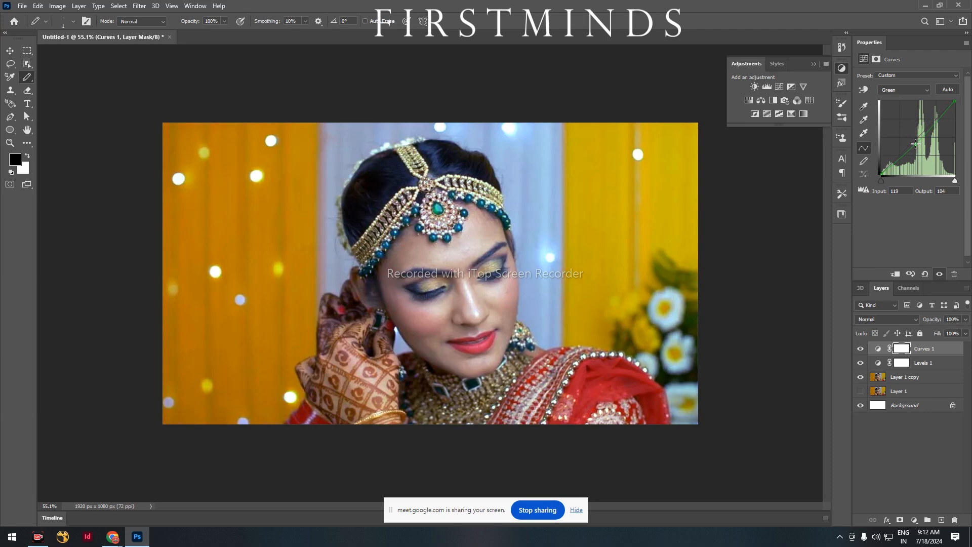
# Step: Raise the Red curve's midtone point to input 124, output 129, checking the photo with and without Curves
pyautogui.click(905, 89)
pyautogui.click(897, 106)
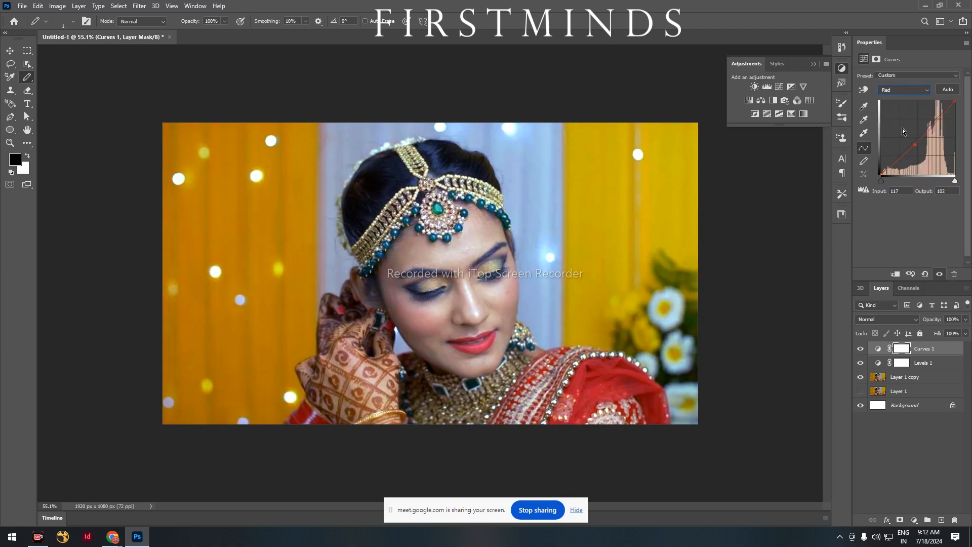
pyautogui.moveTo(910, 137); pyautogui.dragTo(914, 139)
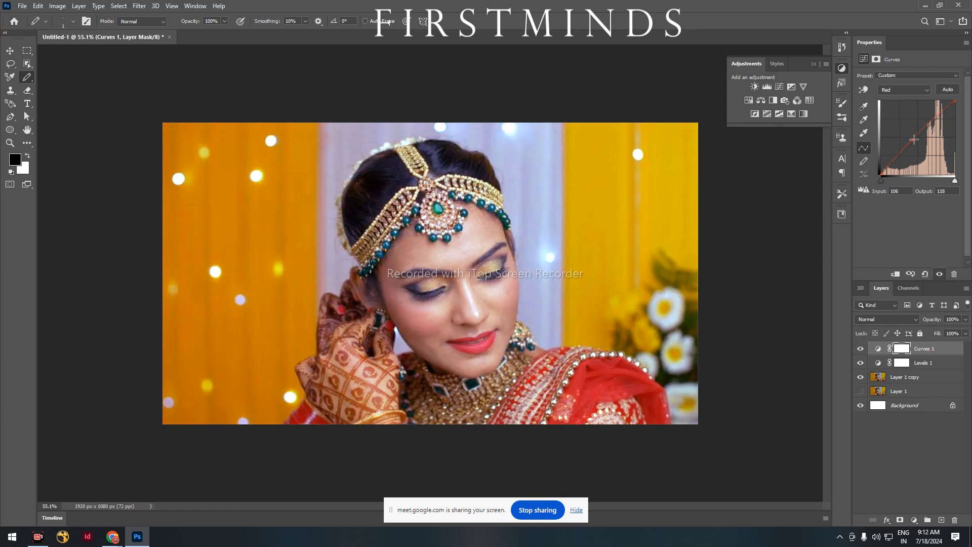
pyautogui.click(861, 349)
pyautogui.click(862, 349)
pyautogui.moveTo(912, 140); pyautogui.dragTo(916, 138)
# Step: Lower the Blue curve's midtones with a point at input 125, output 113, and deselect the Curves layer
pyautogui.click(905, 90)
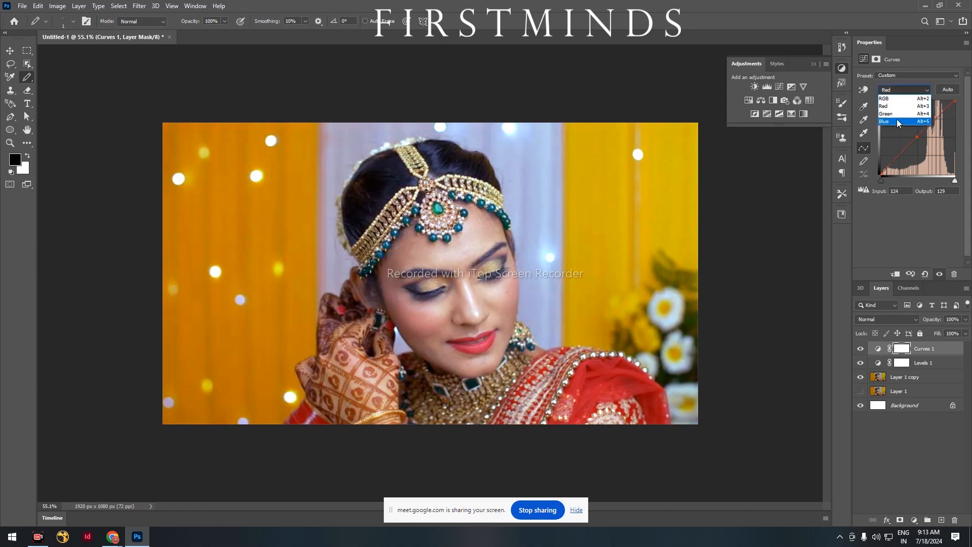
pyautogui.click(897, 120)
pyautogui.click(915, 137)
pyautogui.moveTo(915, 137); pyautogui.dragTo(918, 141)
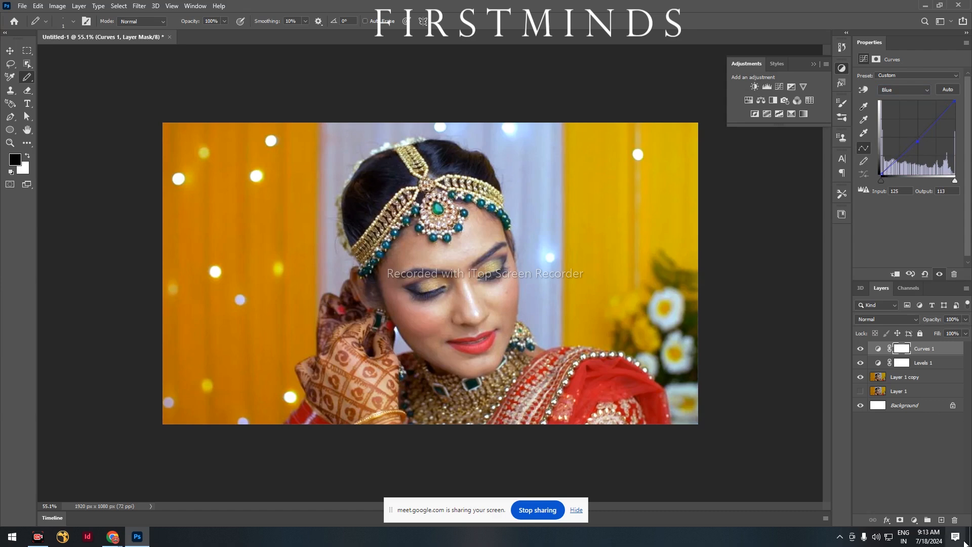
pyautogui.click(887, 431)
# Step: Compare the bride photo with and without the Curves adjustment by toggling that layer's visibility
pyautogui.click(861, 350)
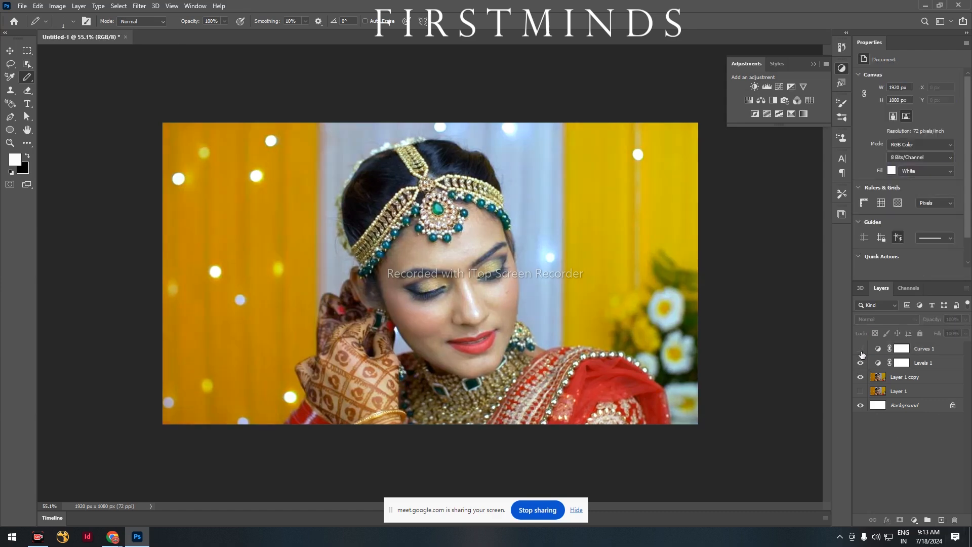
pyautogui.click(861, 351)
pyautogui.click(861, 351)
pyautogui.click(861, 351)
# Step: Add an Exposure adjustment layer, try the Minus 1.0 preset and return to the Default preset
pyautogui.click(791, 87)
pyautogui.click(913, 80)
pyautogui.click(907, 99)
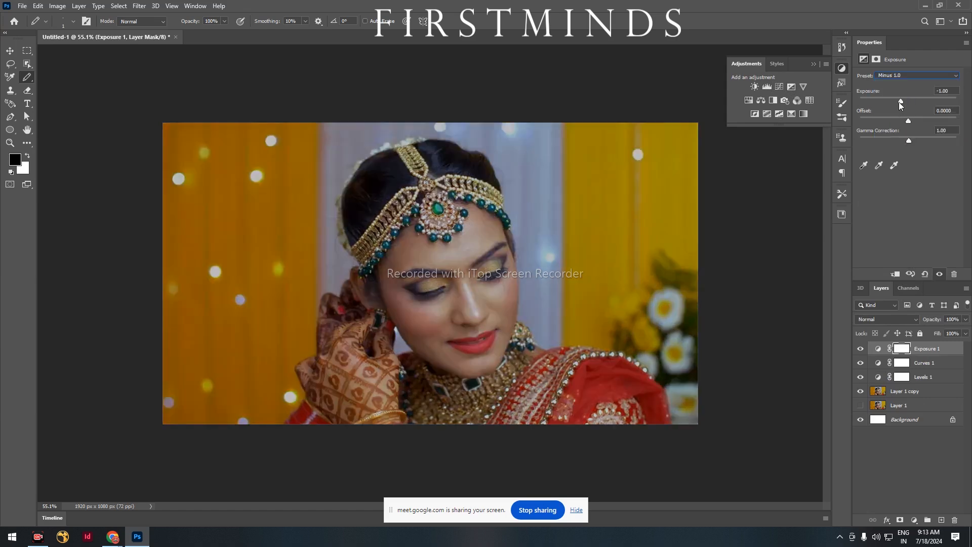
pyautogui.click(906, 80)
pyautogui.click(902, 83)
# Step: Set the Exposure adjustment to exposure +0.10, offset -0.0079 and gamma correction 0.86, after trying exposure values up to +4.01
pyautogui.moveTo(907, 100); pyautogui.dragTo(906, 123)
pyautogui.click(903, 121)
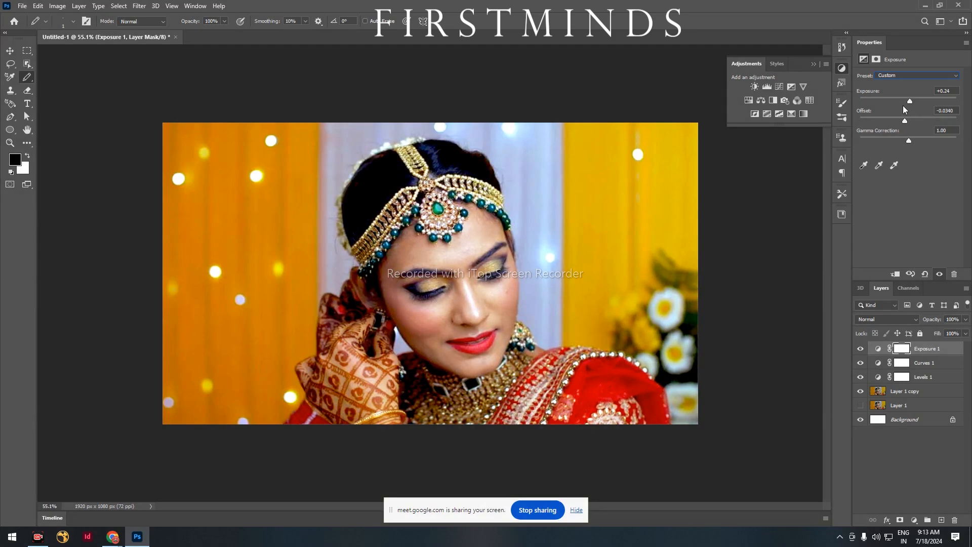
pyautogui.moveTo(910, 102); pyautogui.dragTo(938, 102)
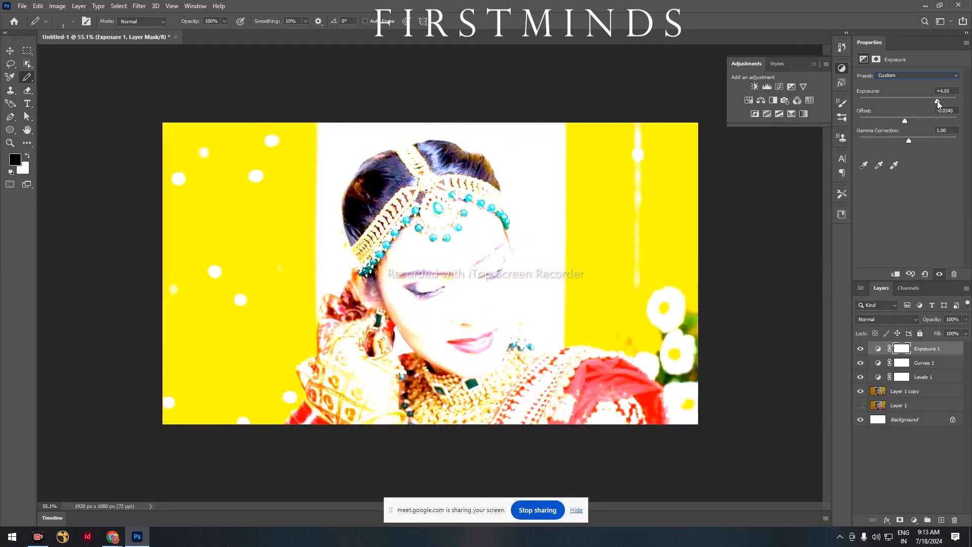
pyautogui.moveTo(938, 101); pyautogui.dragTo(910, 110)
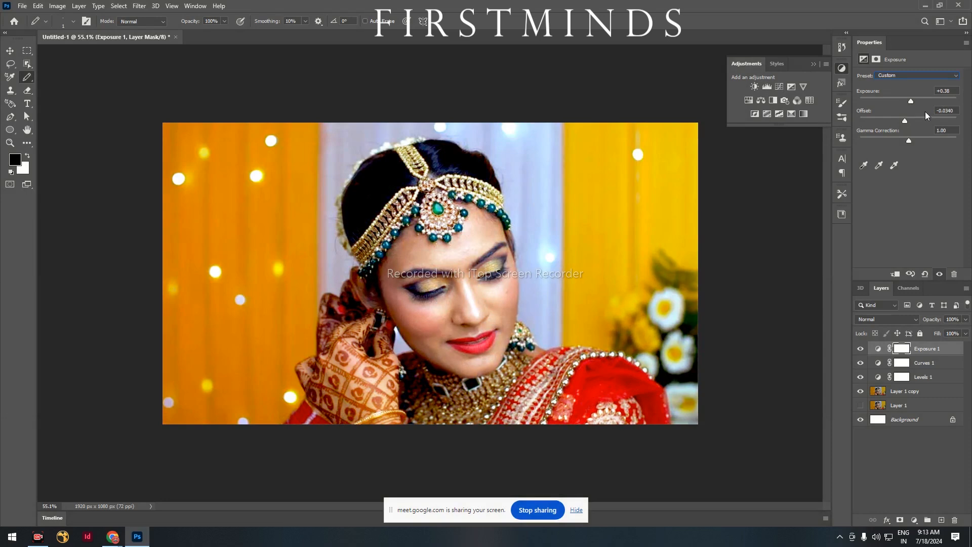
pyautogui.moveTo(911, 102); pyautogui.dragTo(907, 123)
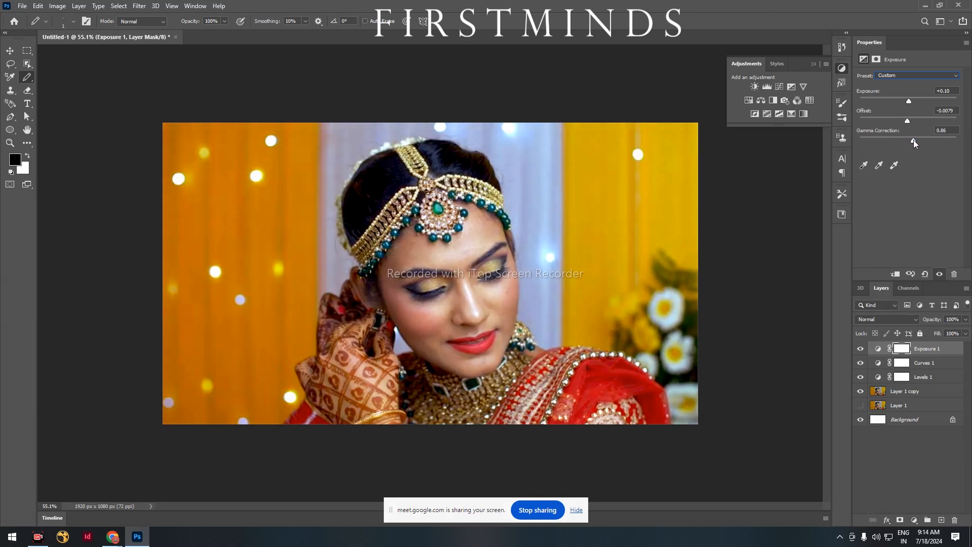
# Step: Compare the photo before and after by hiding and showing the Exposure, Curves and Levels adjustment layers
pyautogui.click(860, 348)
pyautogui.click(862, 365)
pyautogui.click(861, 378)
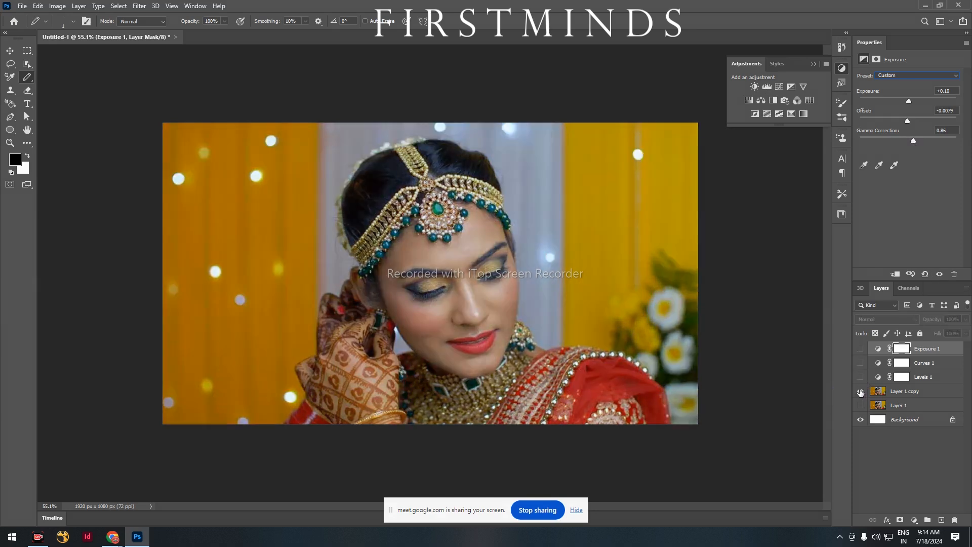
pyautogui.click(861, 377)
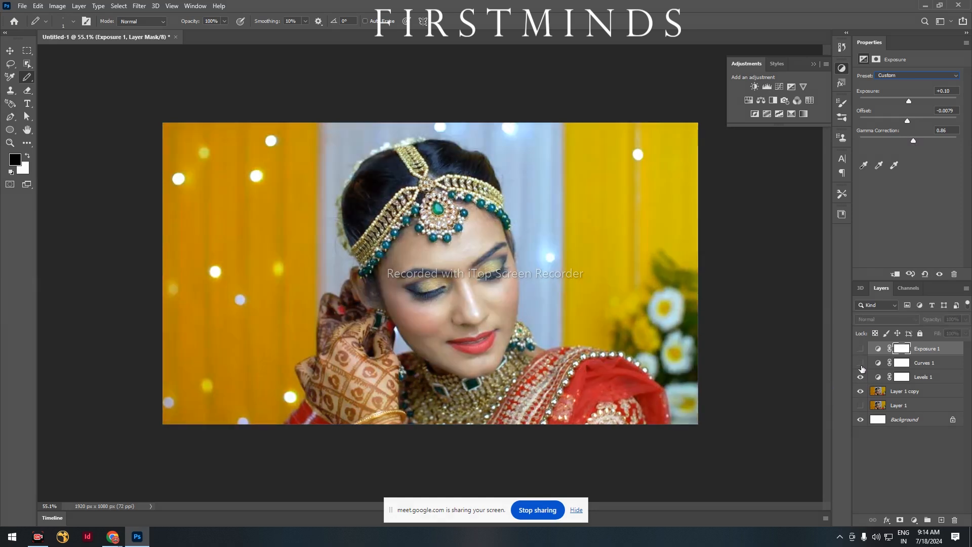
pyautogui.click(861, 349)
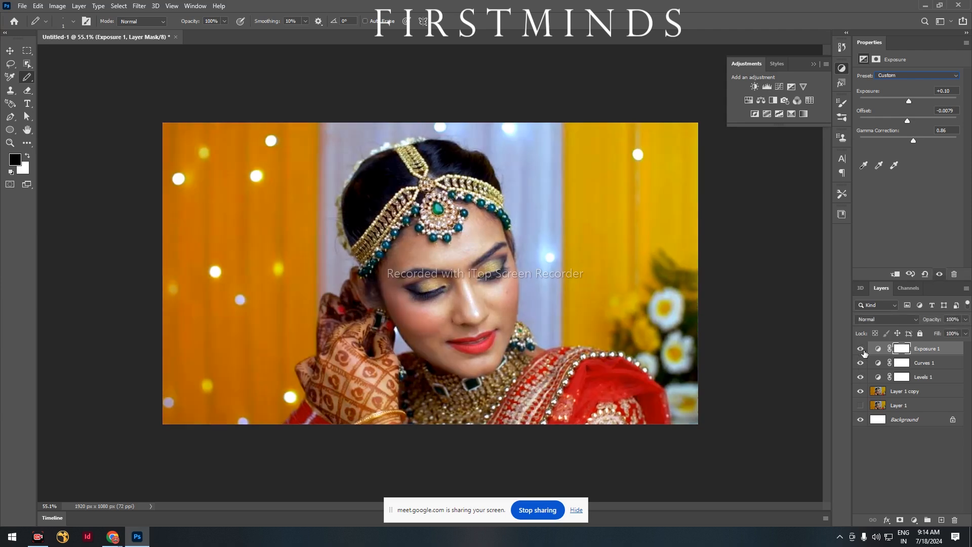
pyautogui.click(862, 350)
pyautogui.click(862, 350)
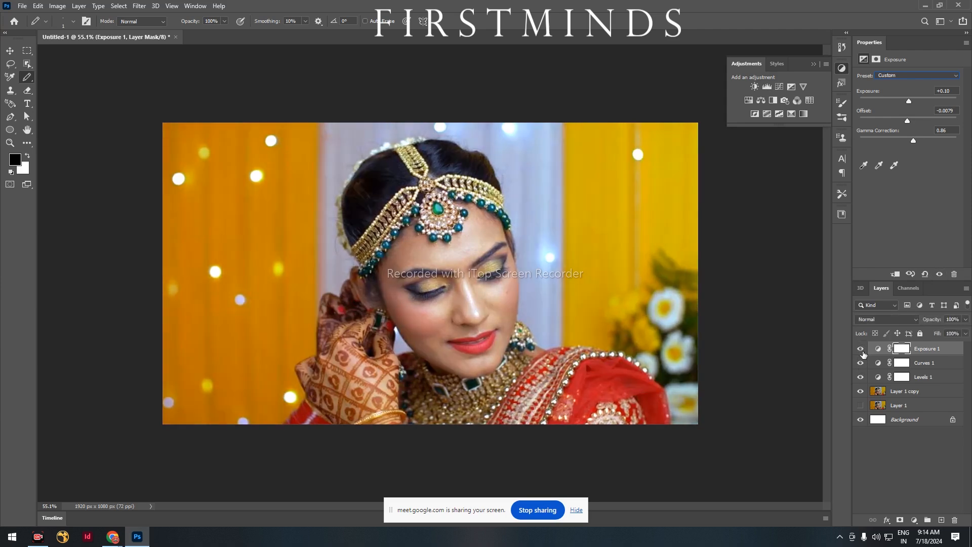
pyautogui.click(863, 351)
pyautogui.click(864, 352)
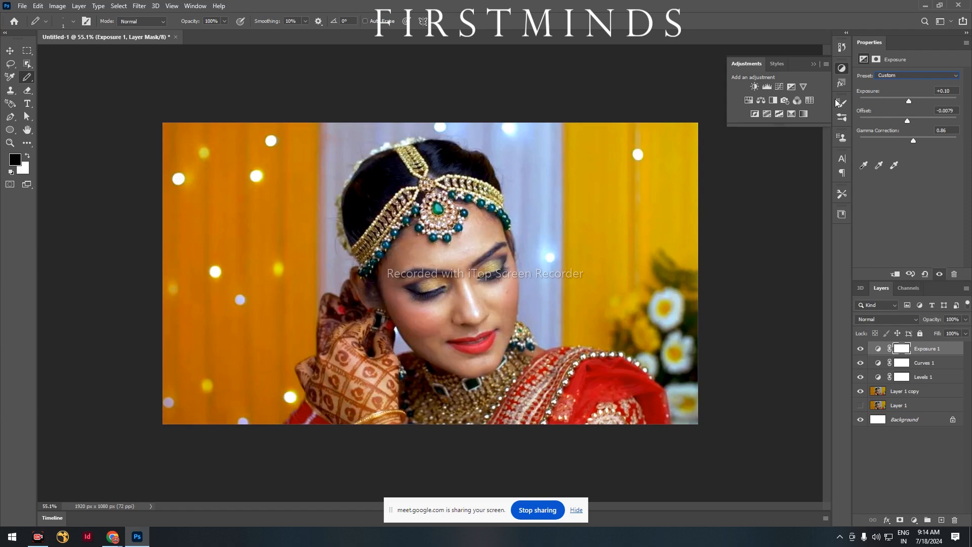
# Step: Add a Vibrance adjustment layer and try vibrance and saturation at +100 each
pyautogui.click(804, 87)
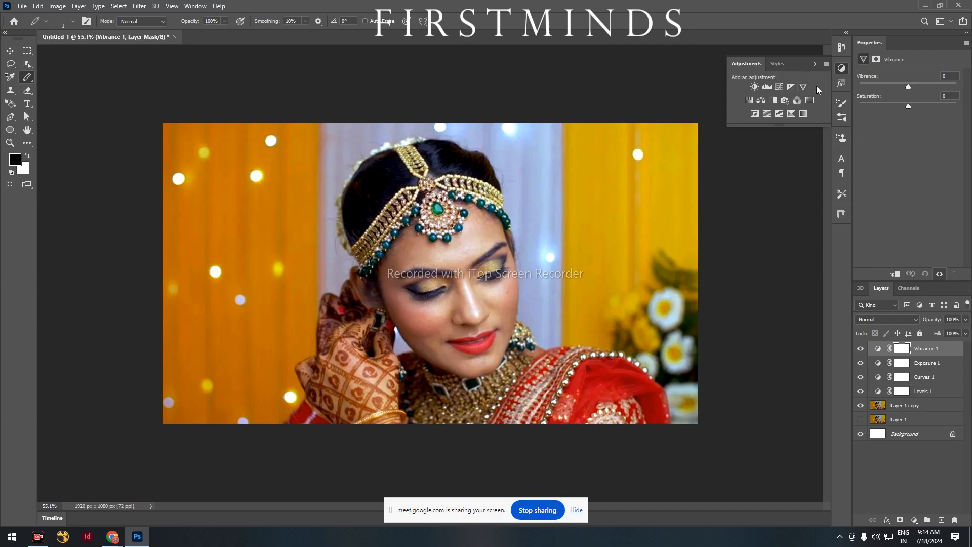
pyautogui.click(912, 87)
pyautogui.moveTo(933, 86); pyautogui.dragTo(970, 101)
pyautogui.moveTo(908, 106)
pyautogui.mouseDown()
pyautogui.moveTo(877, 109)
pyautogui.moveTo(908, 110)
pyautogui.mouseUp()
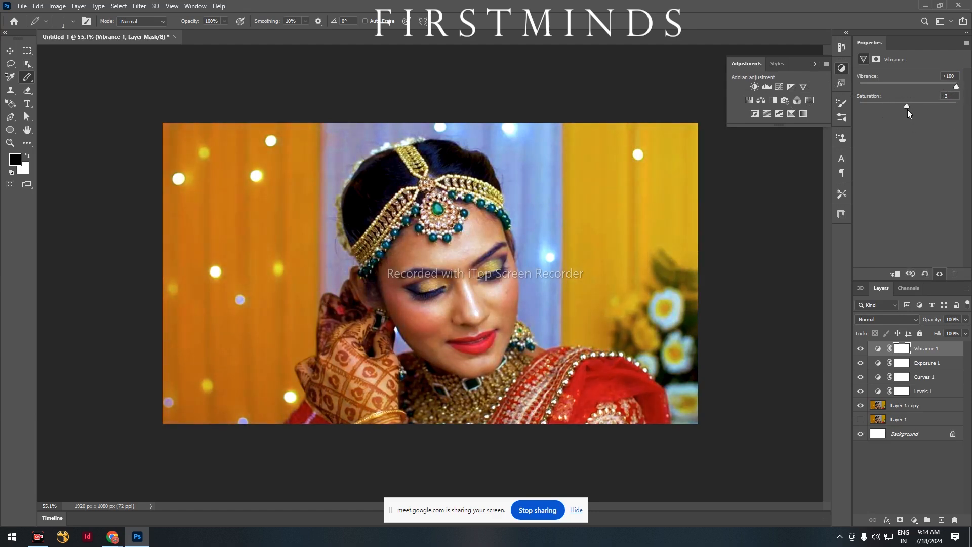
pyautogui.moveTo(956, 87)
pyautogui.mouseDown()
pyautogui.moveTo(930, 97)
pyautogui.moveTo(916, 90)
pyautogui.moveTo(957, 88)
pyautogui.mouseUp()
pyautogui.moveTo(907, 106); pyautogui.dragTo(967, 108)
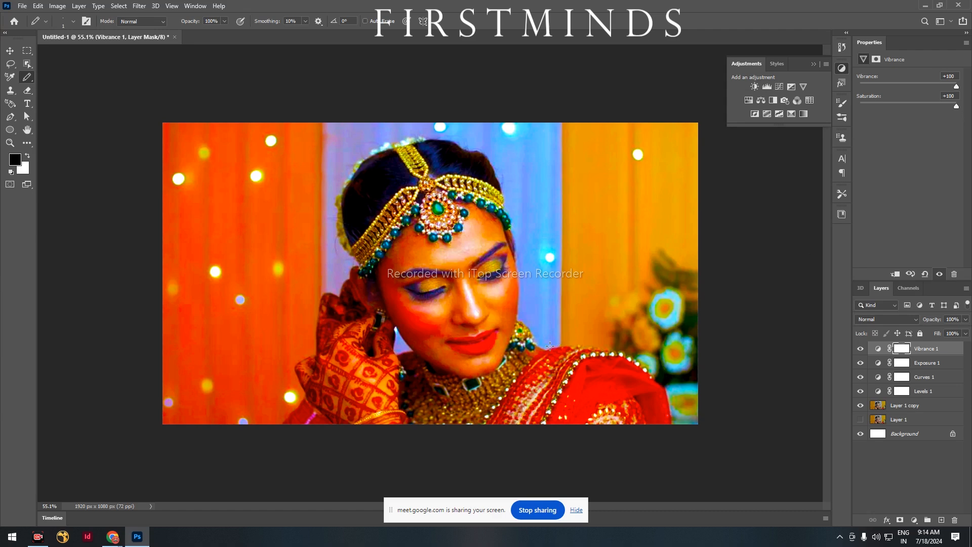
# Step: Reset the Vibrance adjustment to its defaults and set the vibrance to +24
pyautogui.click(925, 274)
pyautogui.moveTo(909, 87); pyautogui.dragTo(916, 86)
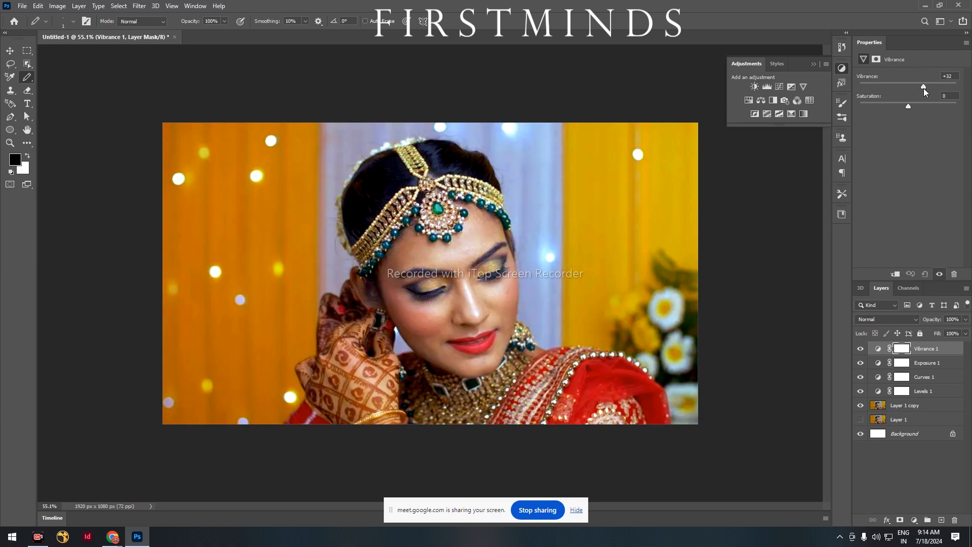
# Step: Examine the whole photo and the bride's face up close with the Vibrance layer toggled on and off
pyautogui.click(861, 349)
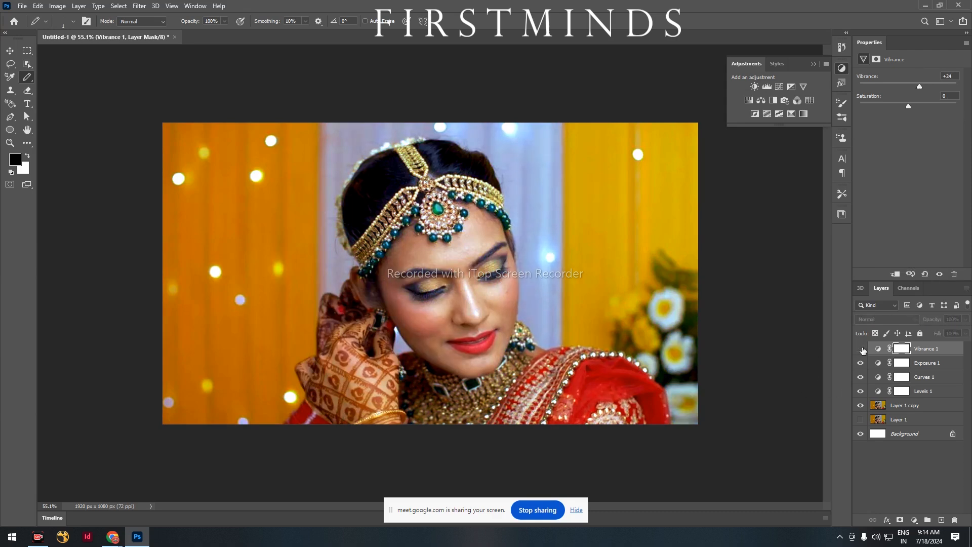
pyautogui.click(861, 349)
pyautogui.click(861, 349)
pyautogui.click(861, 349)
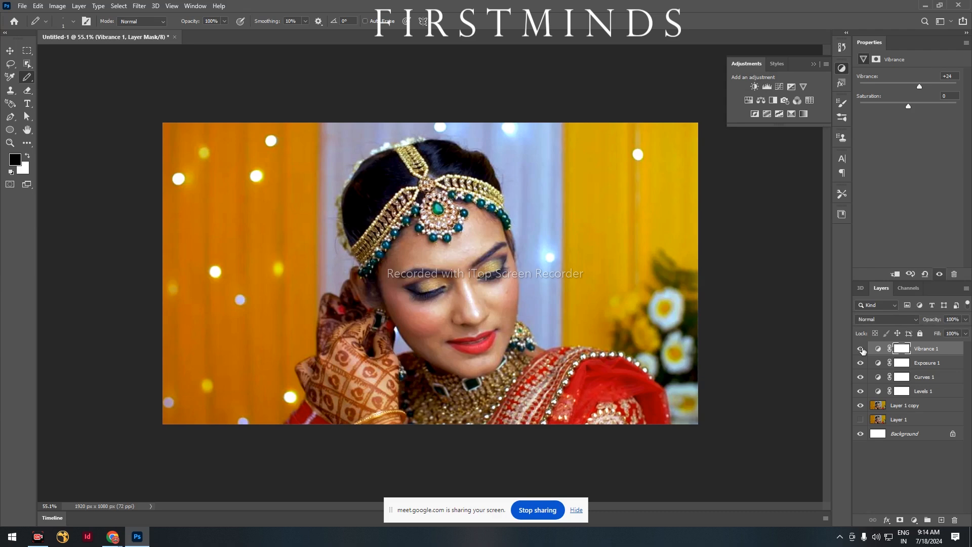
pyautogui.scroll(6, 455, 359)
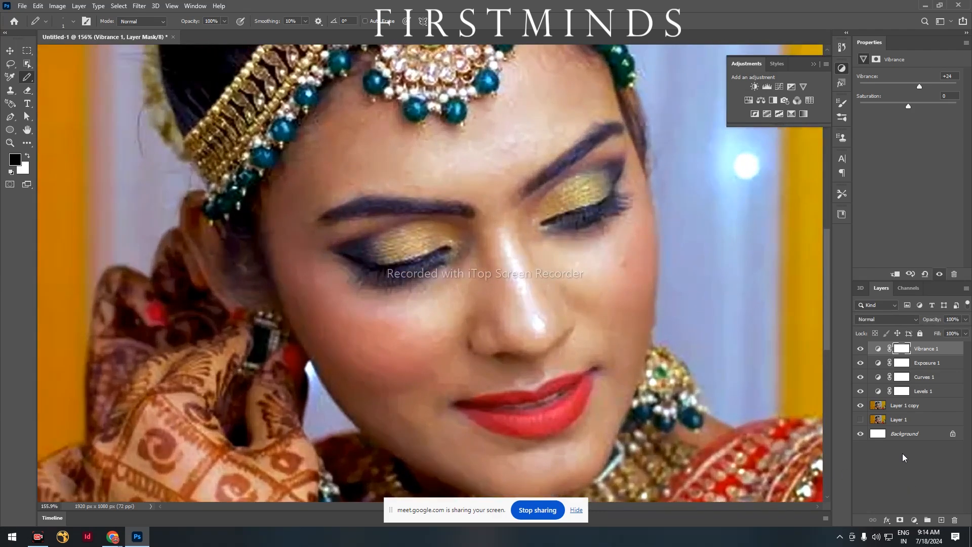
pyautogui.click(861, 349)
pyautogui.click(861, 349)
pyautogui.click(861, 349)
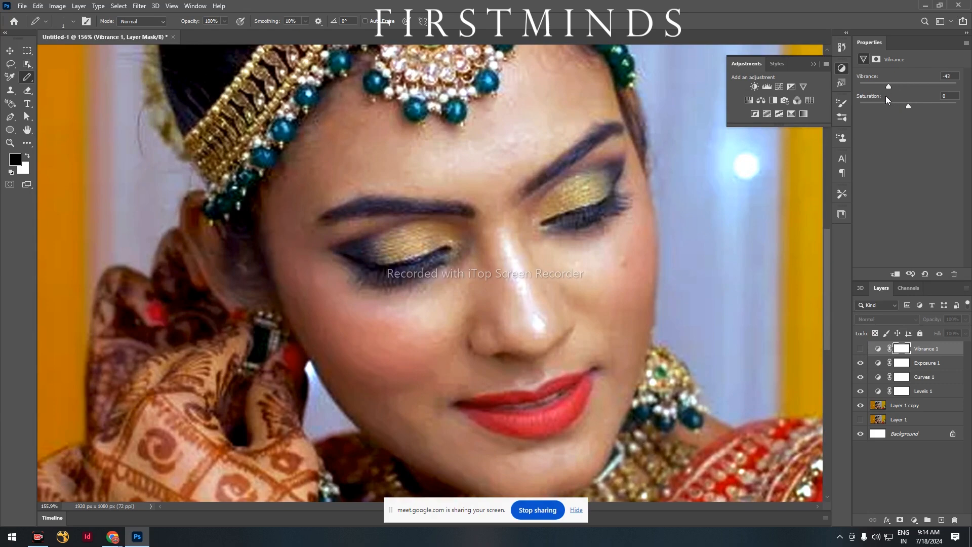
# Step: Compare the bride's face with the Vibrance layer hidden and shown, and view the whole photo with it on
pyautogui.click(861, 349)
pyautogui.click(861, 349)
pyautogui.click(861, 349)
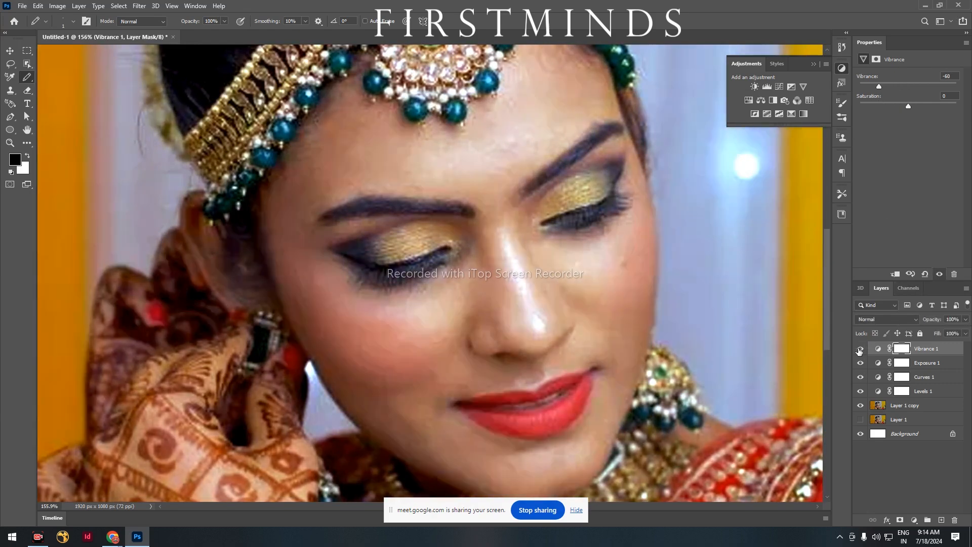
pyautogui.scroll(-6, 525, 226)
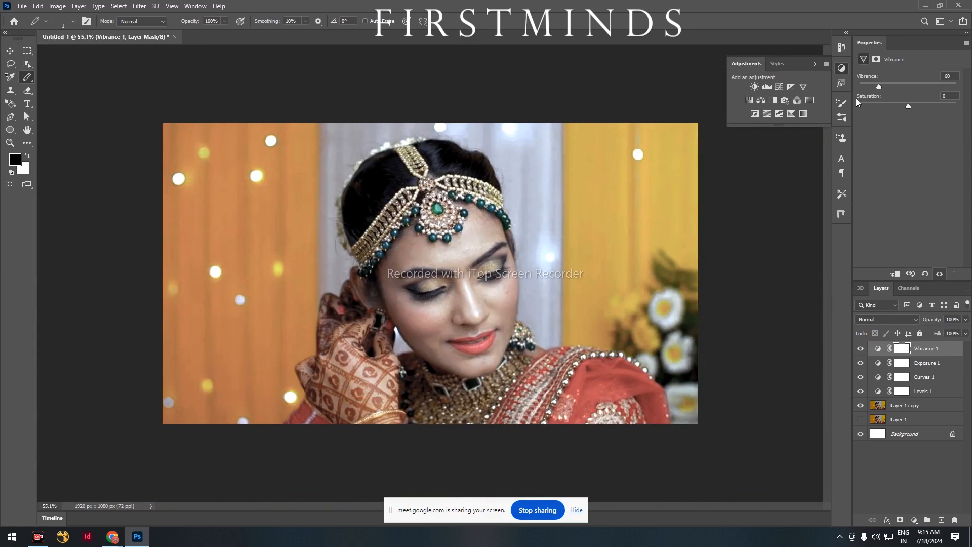
# Step: Set the Vibrance adjustment to vibrance -1 and saturation -10, comparing the photo with the layer hidden and shown
pyautogui.moveTo(883, 89); pyautogui.dragTo(945, 87)
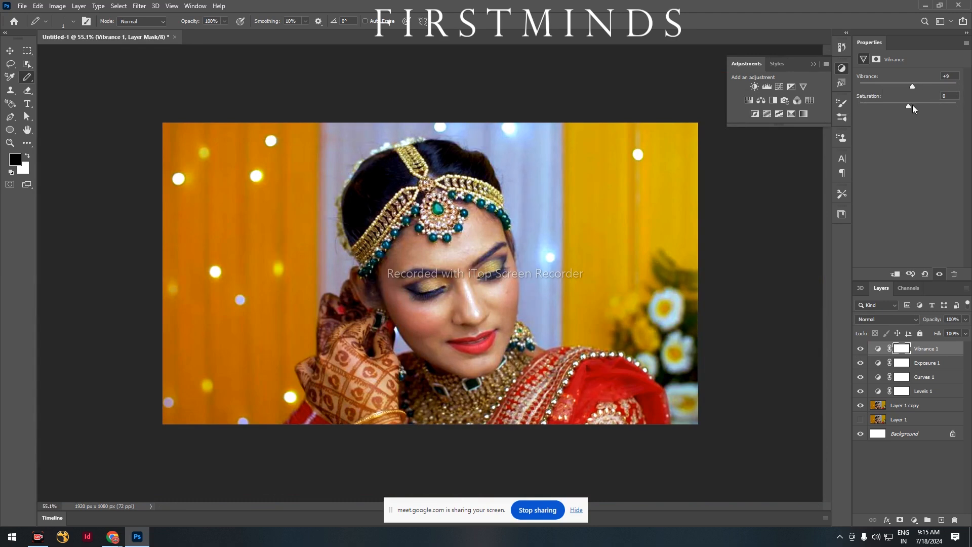
pyautogui.moveTo(910, 109); pyautogui.dragTo(911, 107)
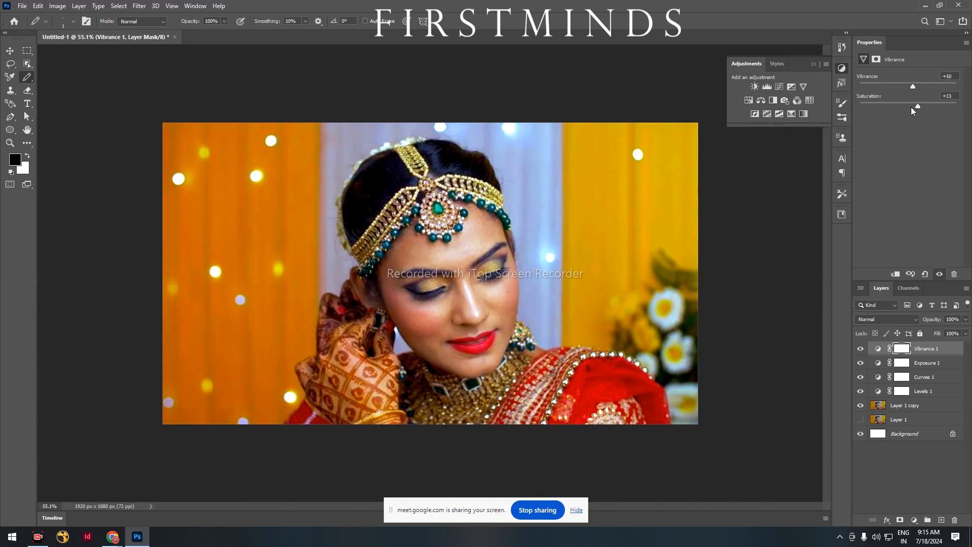
pyautogui.moveTo(911, 108); pyautogui.dragTo(903, 108)
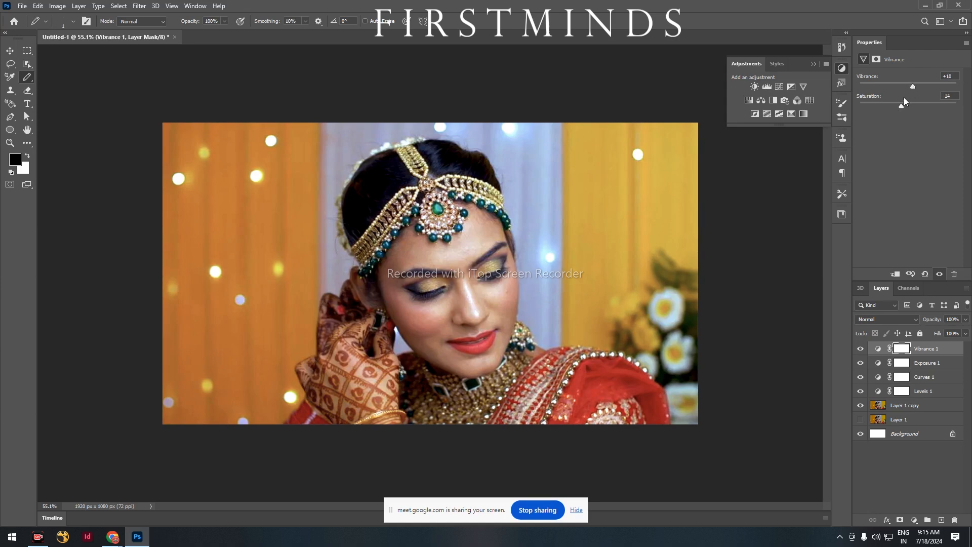
pyautogui.click(861, 350)
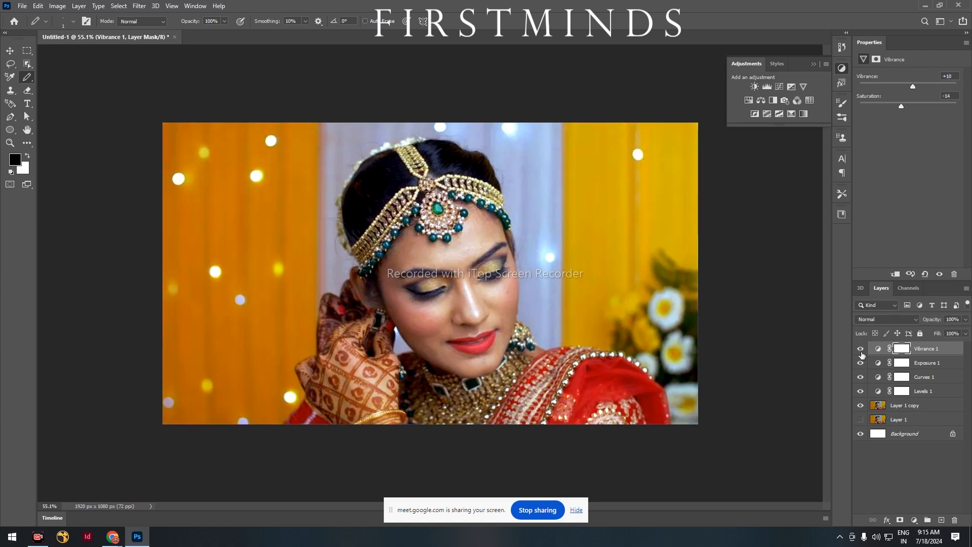
pyautogui.click(862, 350)
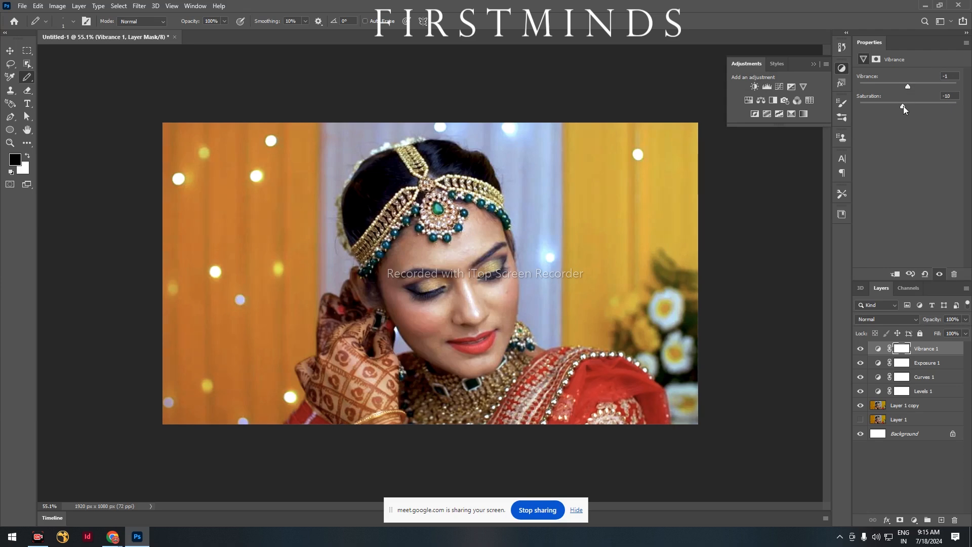
pyautogui.click(919, 492)
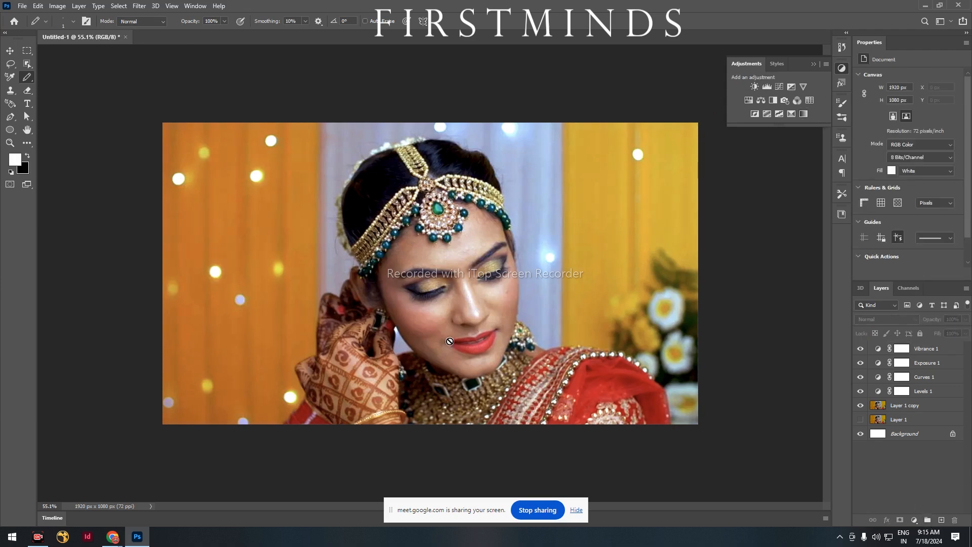
# Step: Add a Black & White adjustment layer above the Vibrance layer
pyautogui.hotkey('ctrl', '0')
pyautogui.scroll(-3, 492, 384)
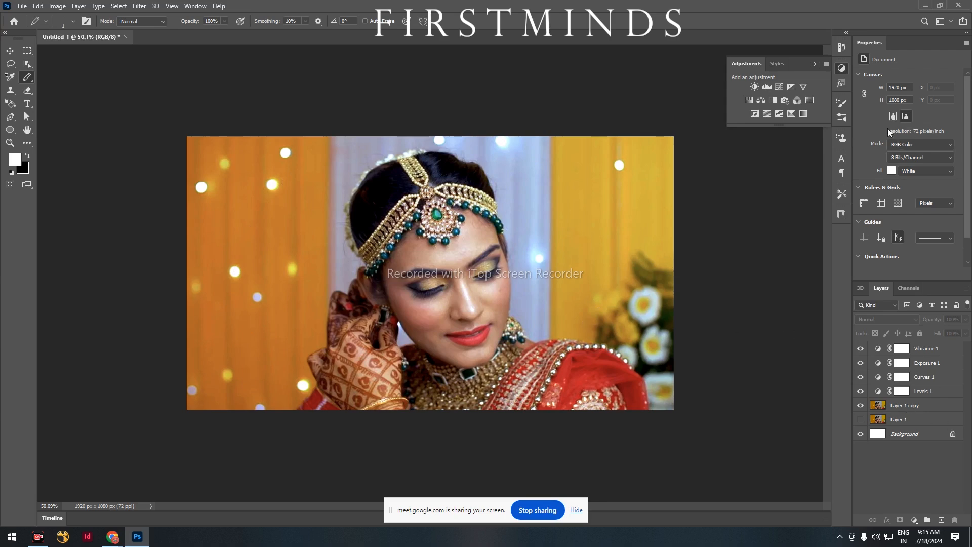
pyautogui.moveTo(880, 405); pyautogui.dragTo(884, 411)
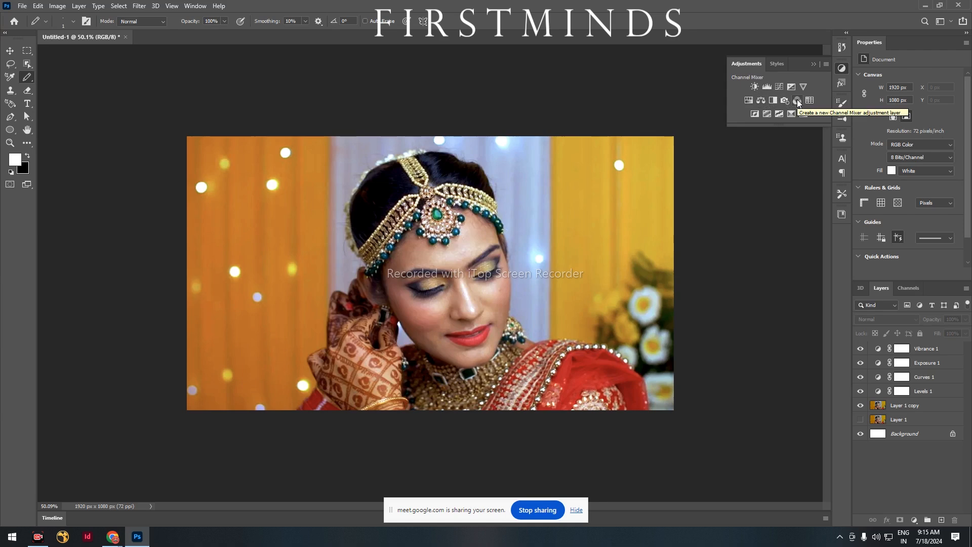
pyautogui.click(771, 103)
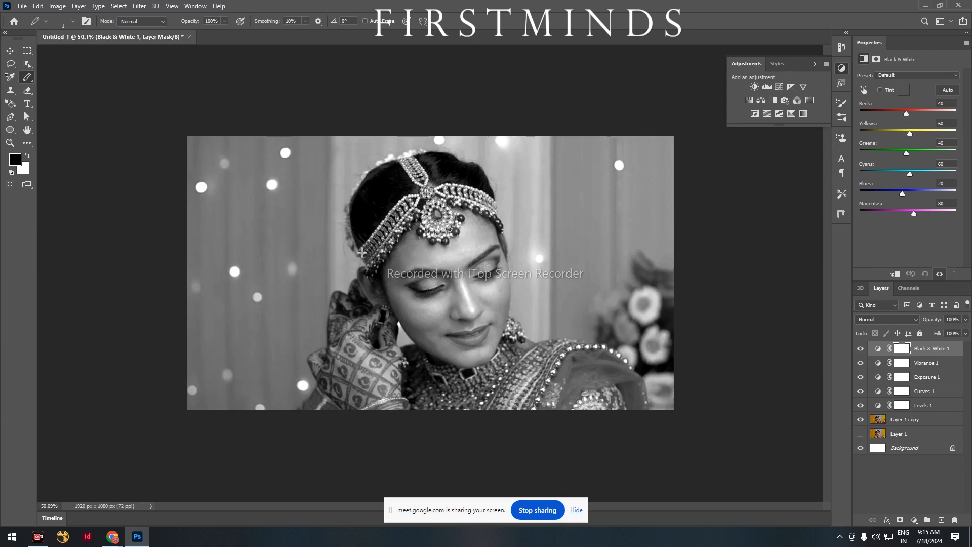
# Step: Try to restore colour on the bride's face by painting black on the Black & White layer mask with a 200 px brush
pyautogui.click(902, 350)
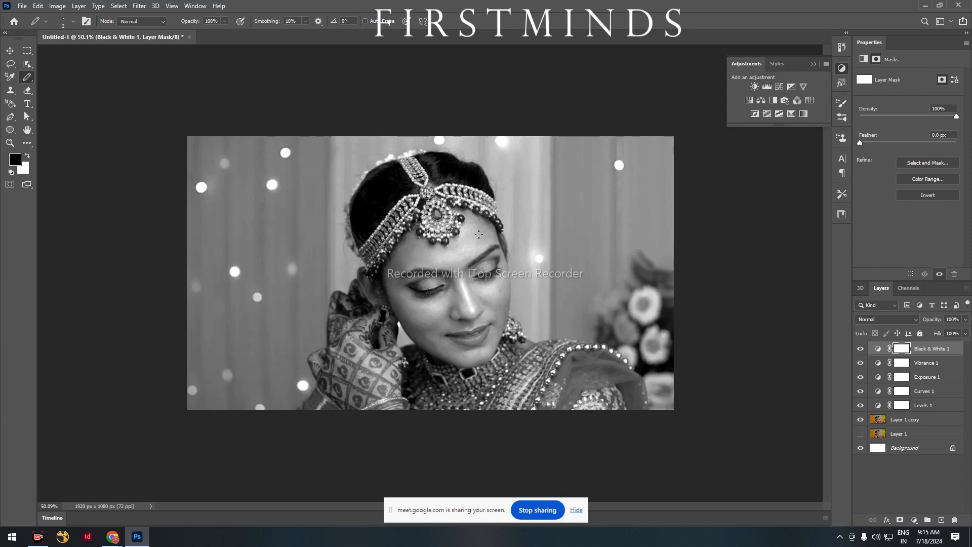
pyautogui.press(']')
pyautogui.press(']')
pyautogui.press(']')
pyautogui.press(']')
pyautogui.press(']')
pyautogui.press(']')
pyautogui.press(']')
pyautogui.press(']')
pyautogui.press(']')
pyautogui.press(']')
pyautogui.press(']')
pyautogui.press(']')
pyautogui.press(']')
pyautogui.press(']')
pyautogui.press(']')
pyautogui.press(']')
pyautogui.press(']')
pyautogui.press(']')
pyautogui.moveTo(447, 223)
pyautogui.mouseDown()
pyautogui.moveTo(480, 318)
pyautogui.moveTo(463, 239)
pyautogui.moveTo(473, 260)
pyautogui.moveTo(474, 218)
pyautogui.moveTo(447, 195)
pyautogui.moveTo(408, 213)
pyautogui.moveTo(423, 263)
pyautogui.mouseUp()
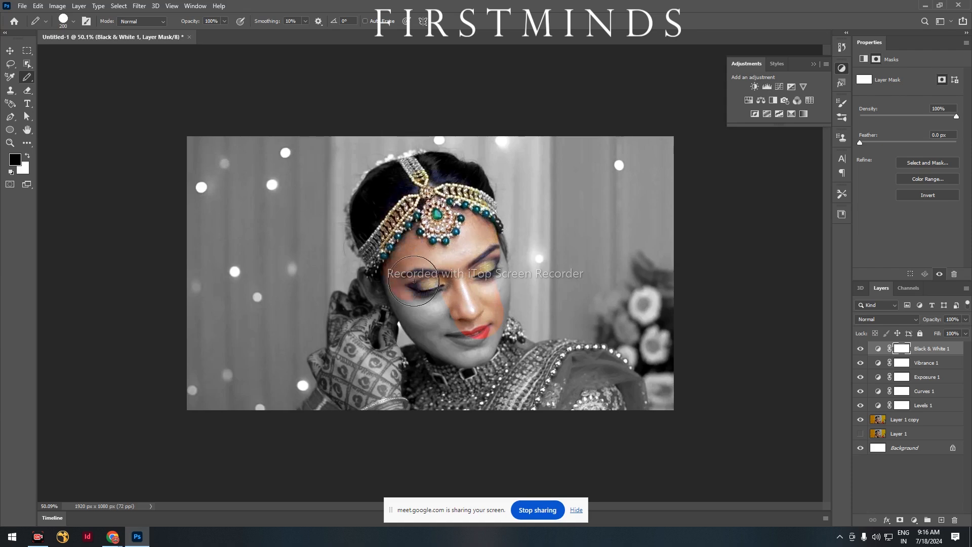
# Step: Select the bride with the Object Selection tool, fill the selection with black on the Black & White mask, and deselect
pyautogui.click(27, 64)
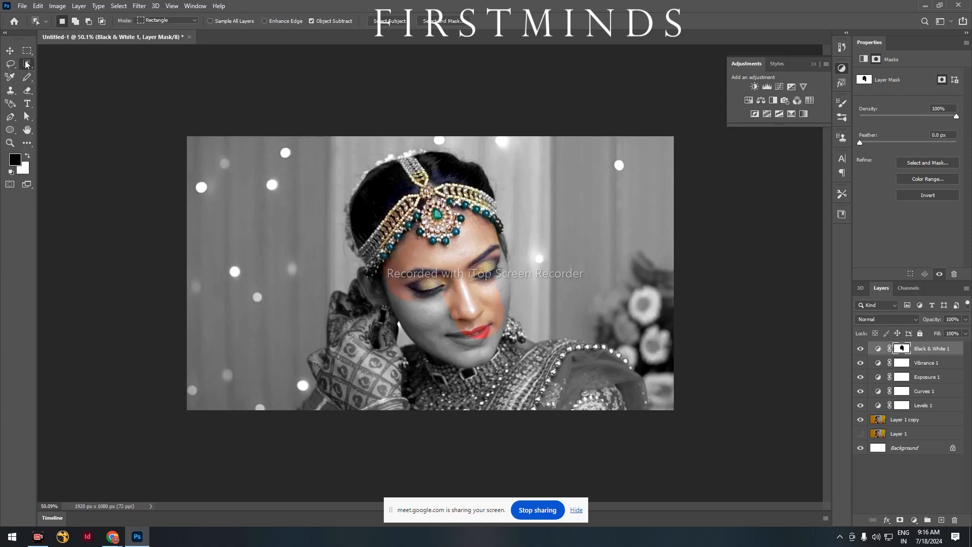
pyautogui.moveTo(311, 152); pyautogui.dragTo(634, 485)
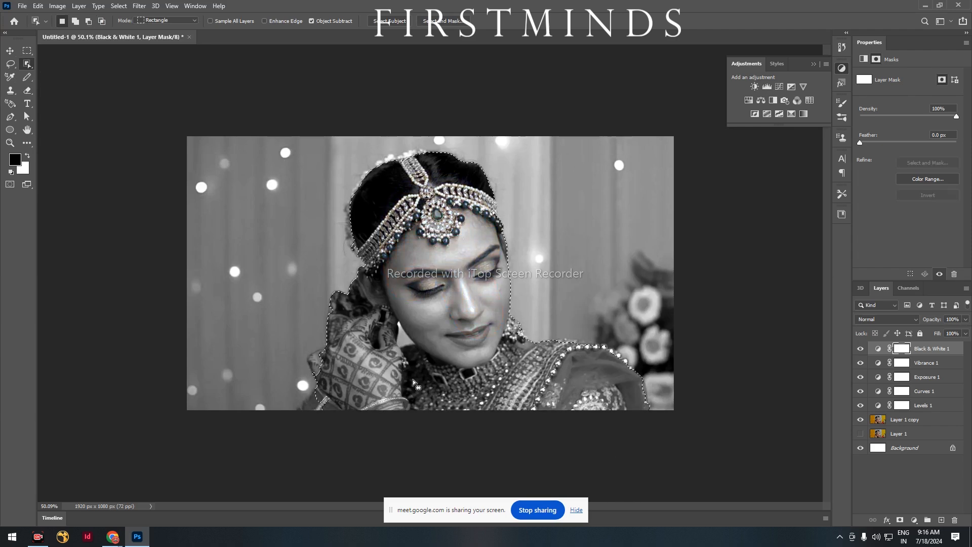
pyautogui.press('x')
pyautogui.press('Delete')
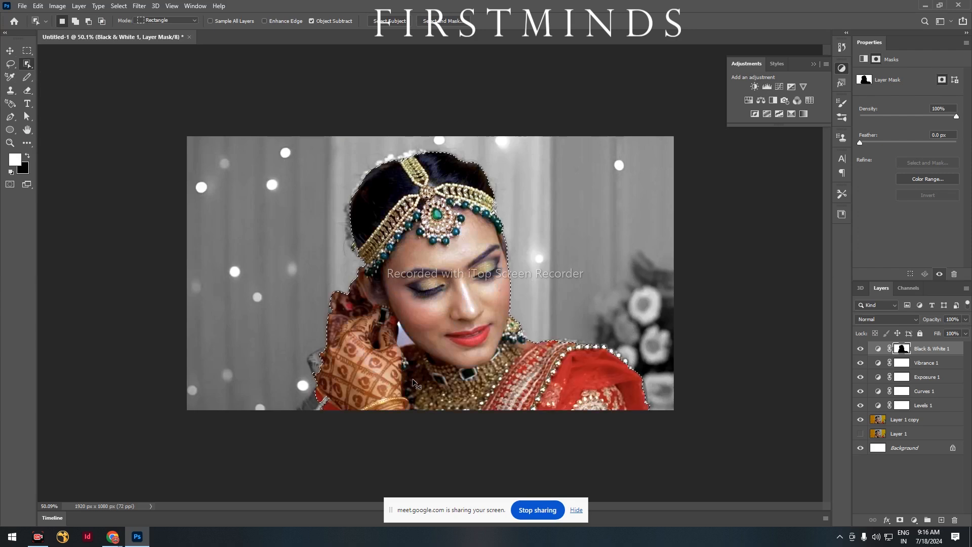
pyautogui.hotkey('ctrl', 'd')
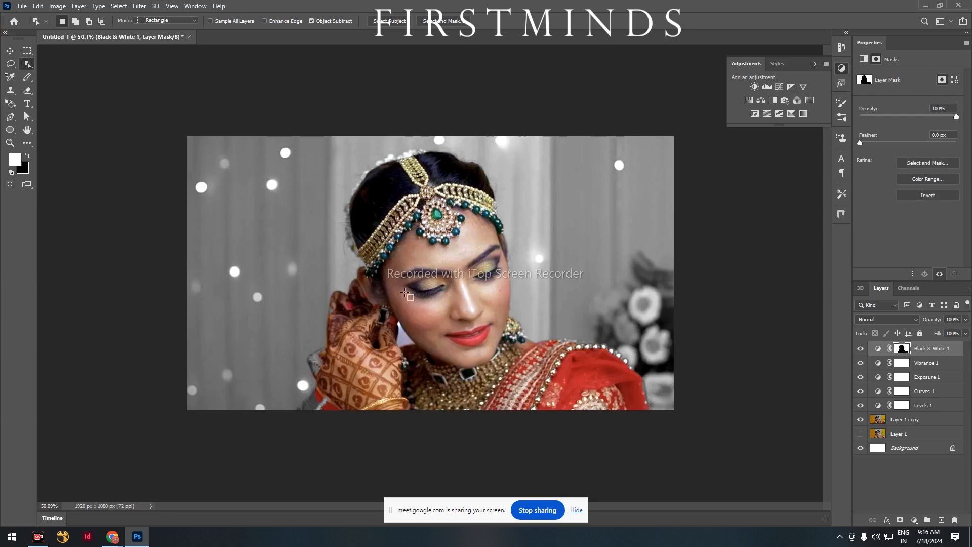
# Step: Select the grey area missed beside the bride's hand, mask it out of the Black & White layer, and deselect
pyautogui.scroll(5, 413, 380)
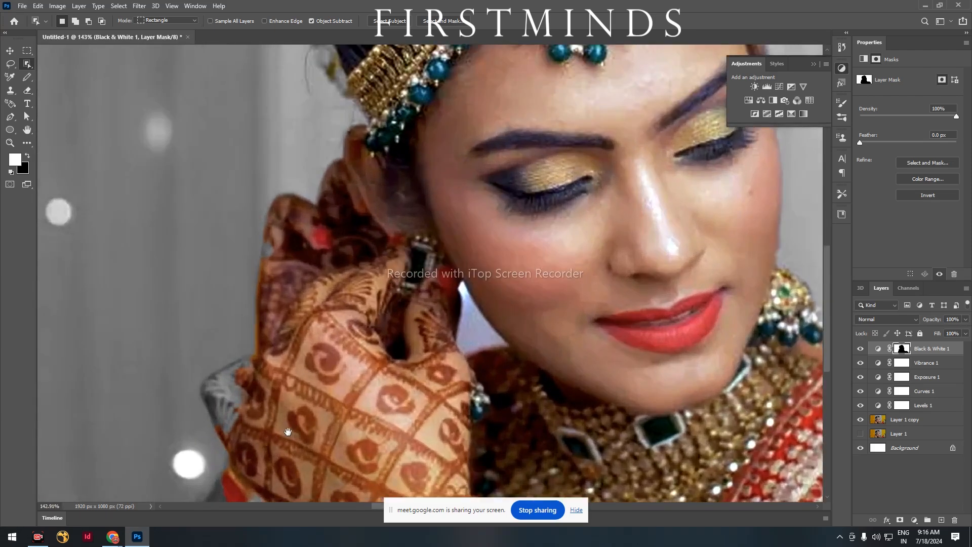
pyautogui.scroll(-5, 283, 426)
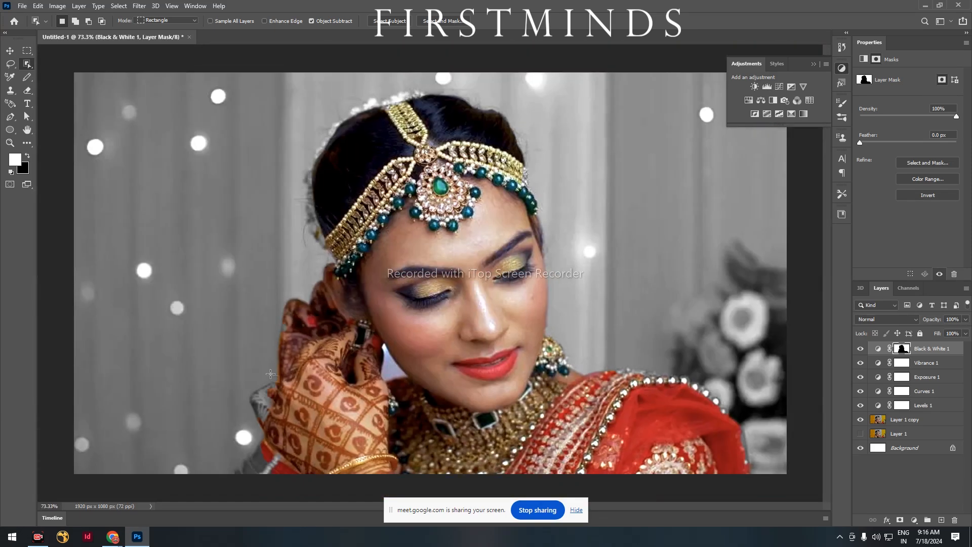
pyautogui.moveTo(209, 389); pyautogui.dragTo(326, 490)
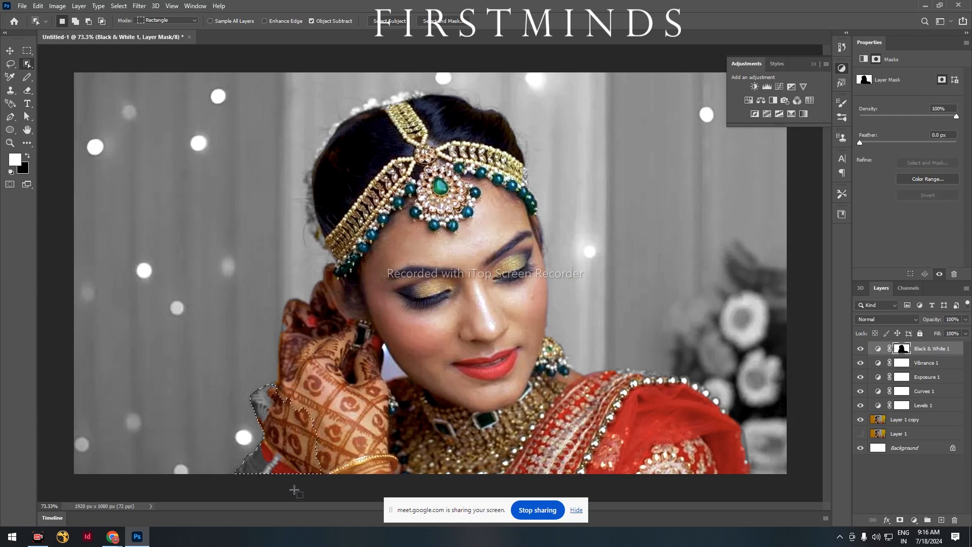
pyautogui.moveTo(203, 382); pyautogui.dragTo(335, 493)
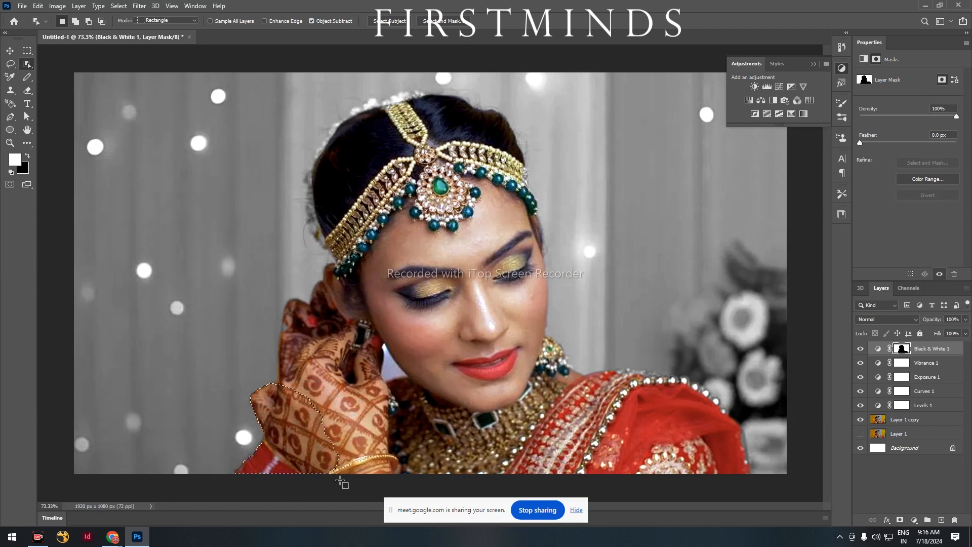
pyautogui.scroll(-3, 507, 251)
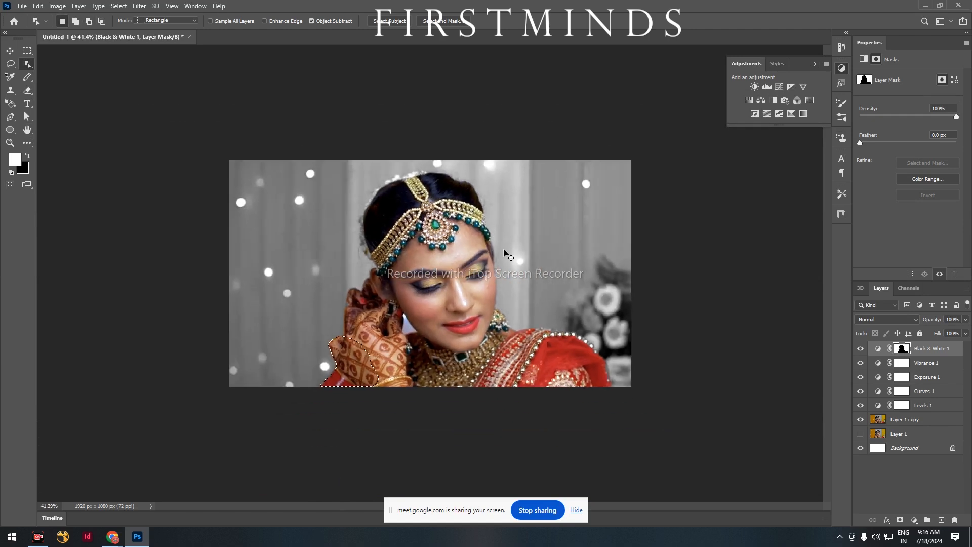
pyautogui.hotkey('ctrl', 'd')
# Step: Apply a Lens Blur filter to Layer 1 copy with a slightly increased iris radius
pyautogui.click(921, 425)
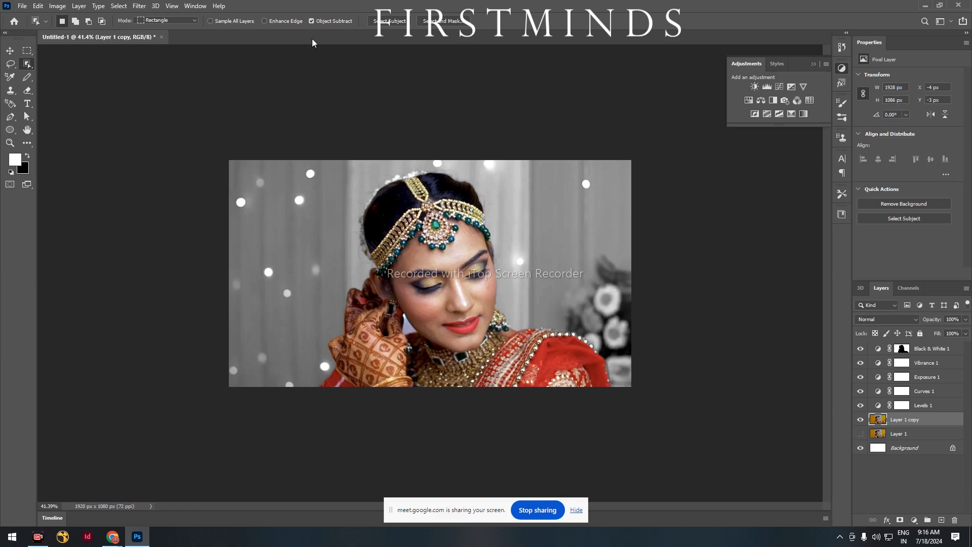
pyautogui.click(140, 6)
pyautogui.moveTo(152, 122)
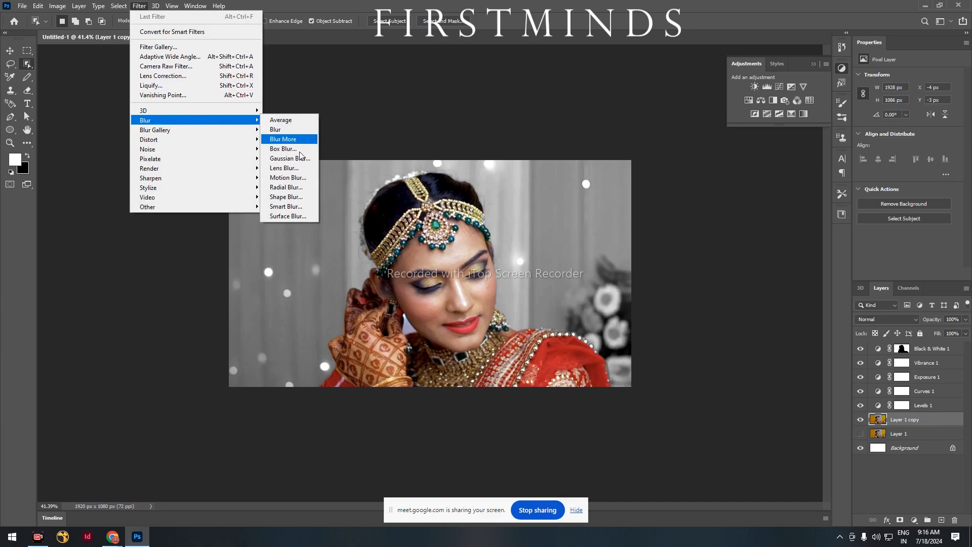
pyautogui.click(300, 170)
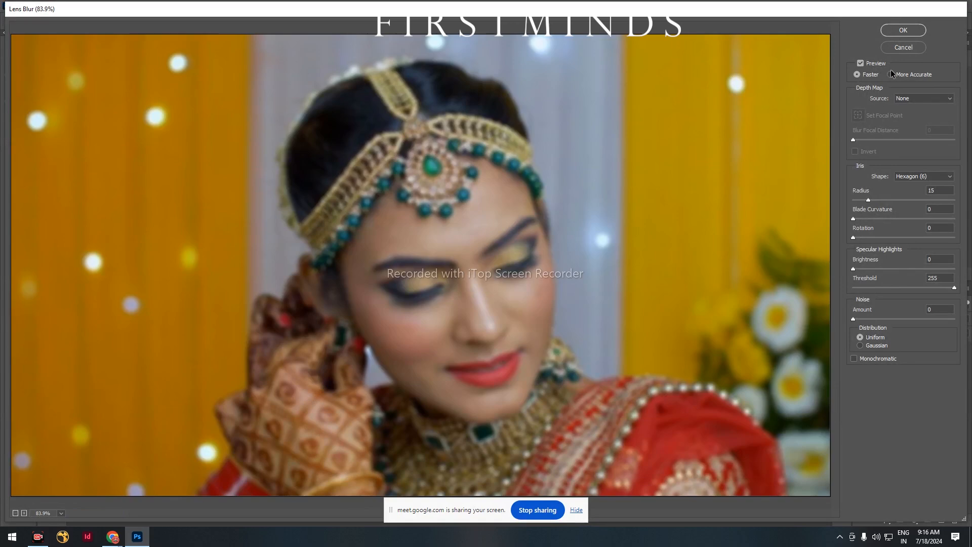
pyautogui.moveTo(868, 200); pyautogui.dragTo(871, 200)
pyautogui.click(903, 30)
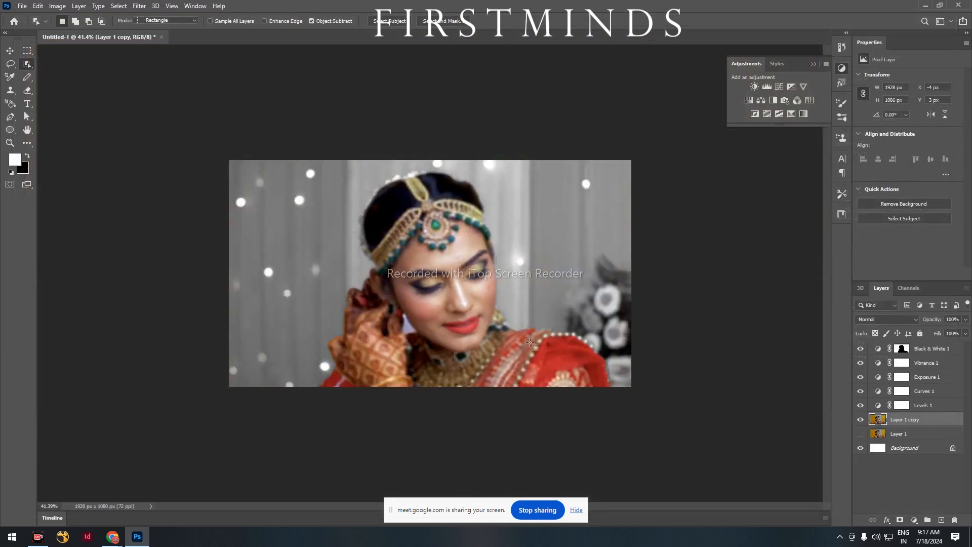
# Step: Make Layer 1 visible and place the blurred Layer 1 copy beneath it
pyautogui.click(861, 433)
pyautogui.moveTo(910, 421); pyautogui.dragTo(912, 438)
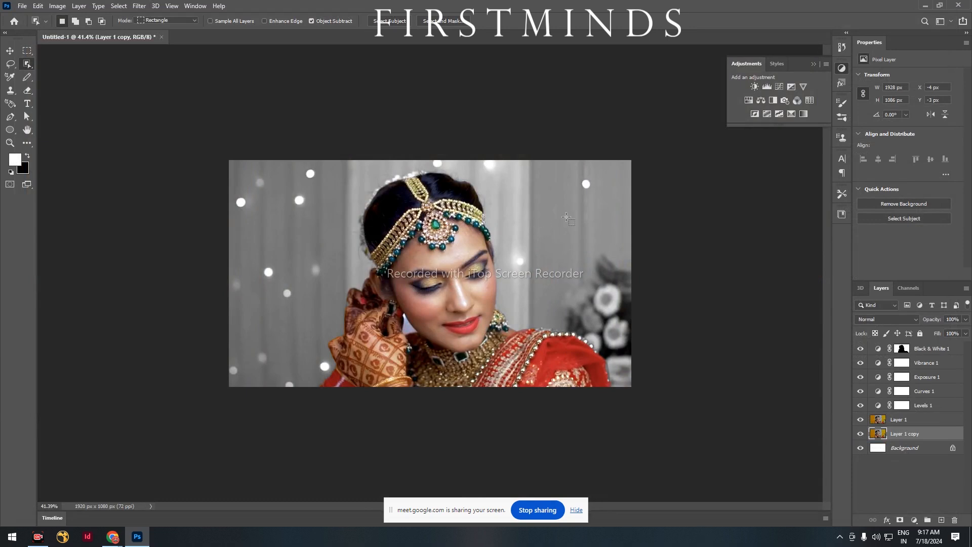
pyautogui.click(896, 420)
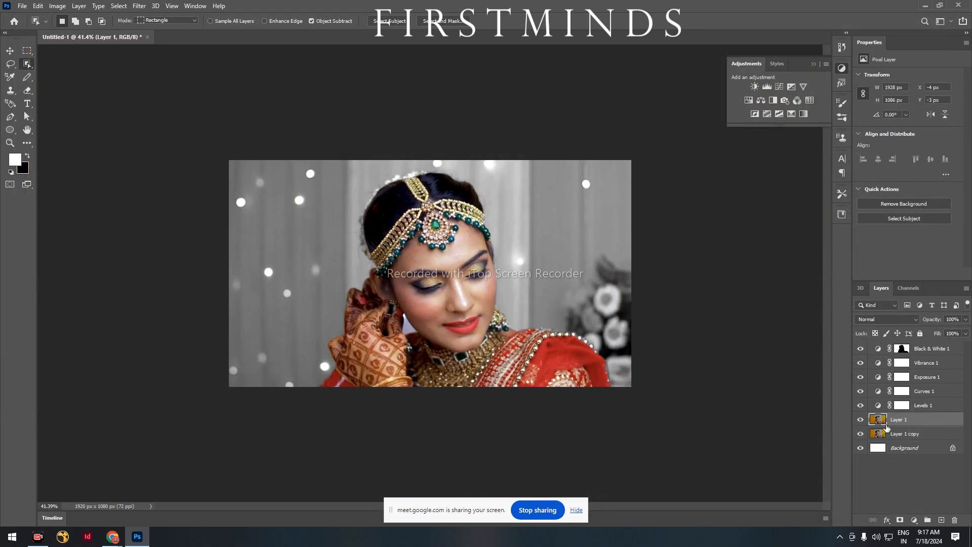
# Step: Hide Layer 1 and add a layer mask to Layer 1 copy from the Black & White mask's selection, leaving out the bride
pyautogui.click(863, 420)
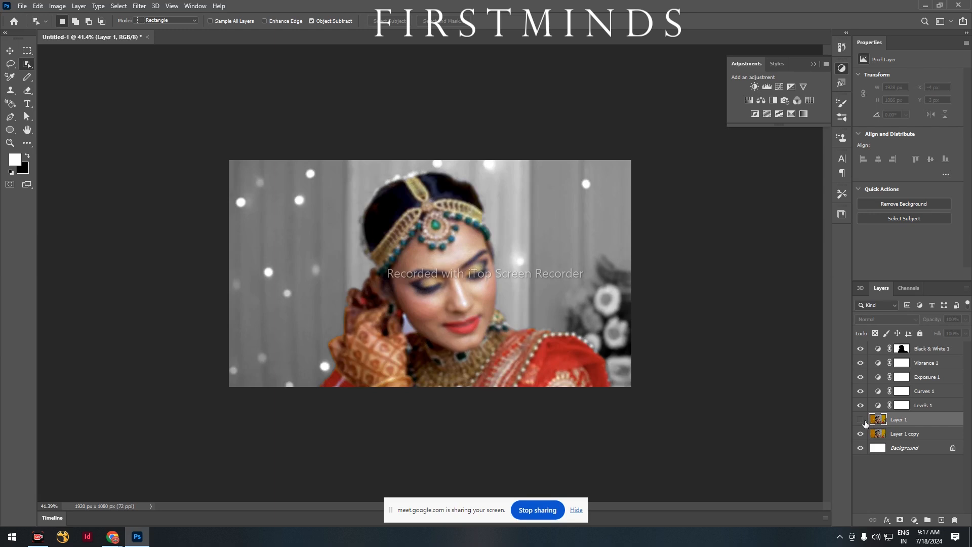
pyautogui.click(905, 437)
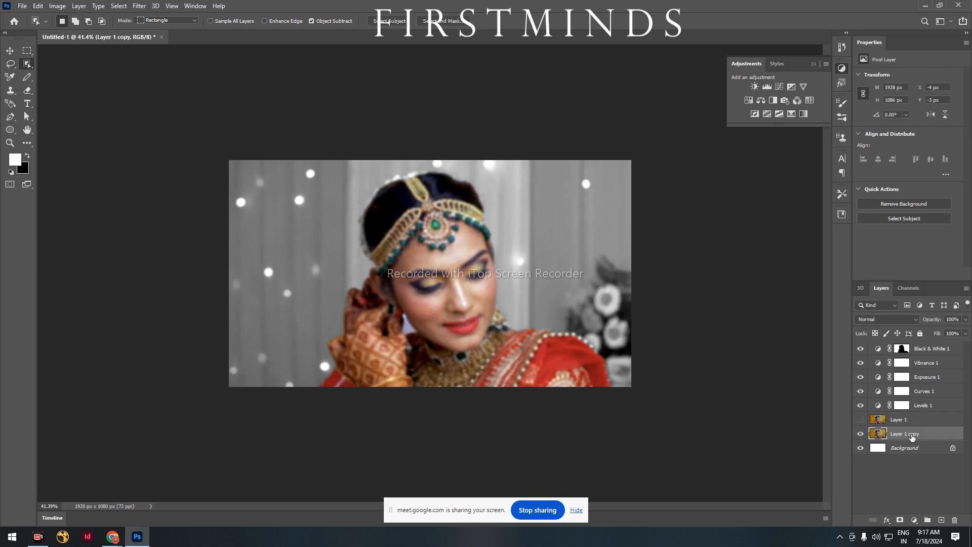
pyautogui.keyDown('ctrl'); pyautogui.click(903, 349); pyautogui.keyUp('ctrl')
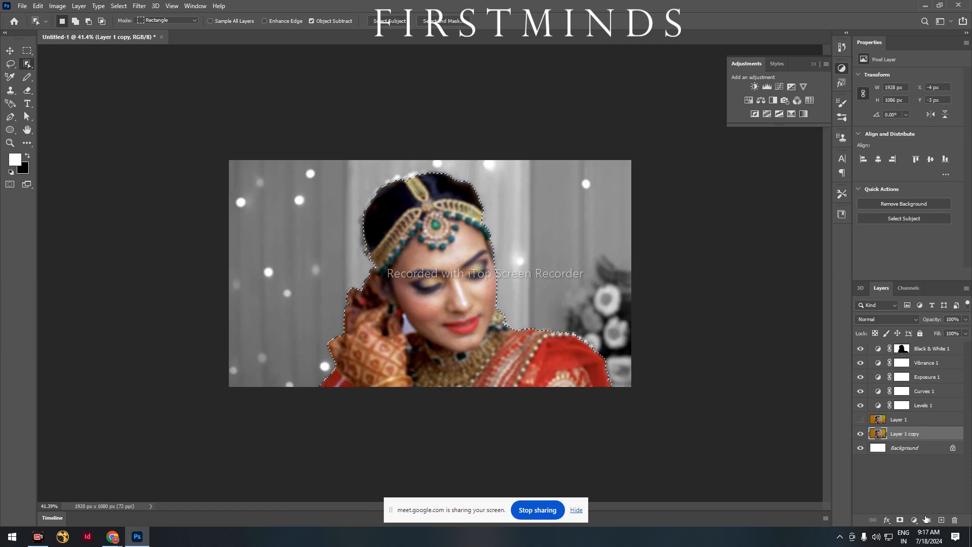
pyautogui.click(901, 521)
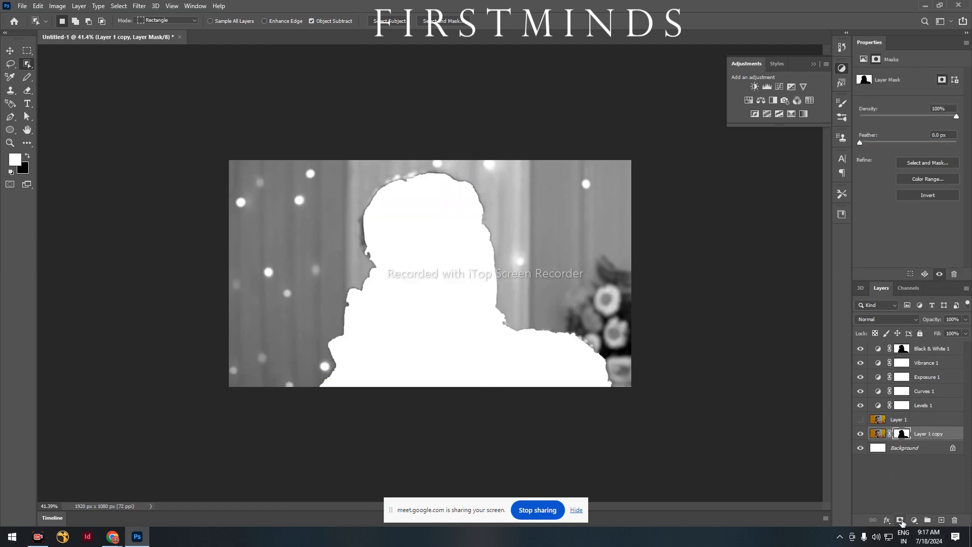
# Step: Show Layer 1 again and check the combined photo close up and as a whole
pyautogui.click(860, 420)
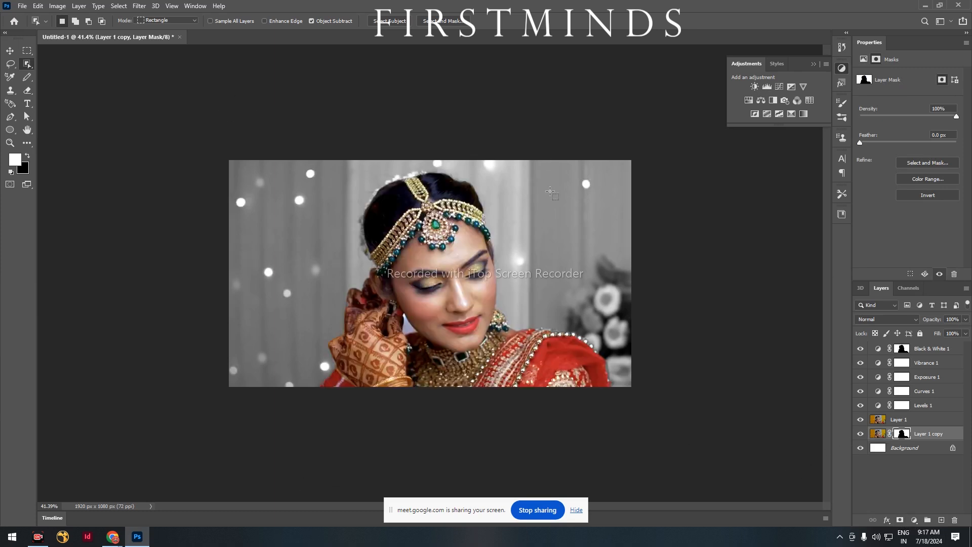
pyautogui.scroll(3, 379, 163)
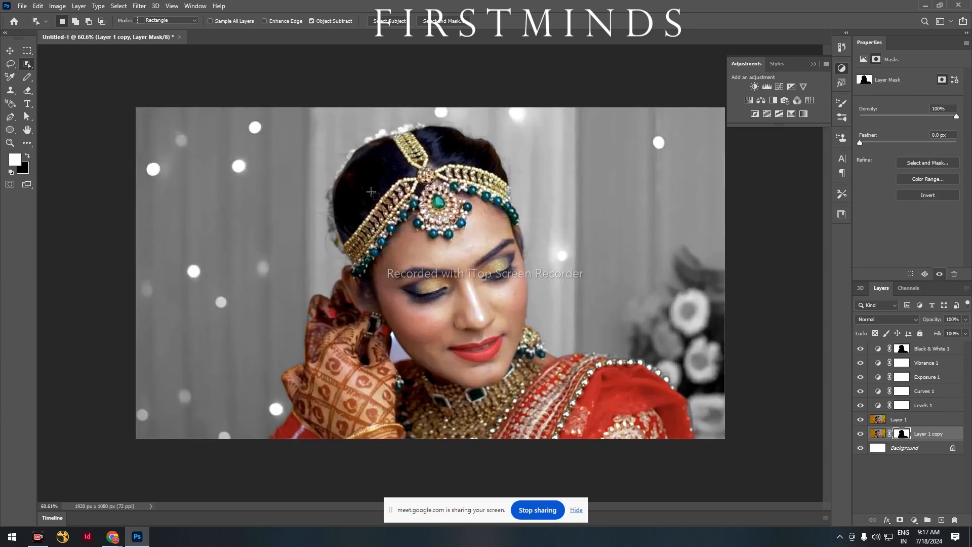
pyautogui.scroll(-3, 483, 157)
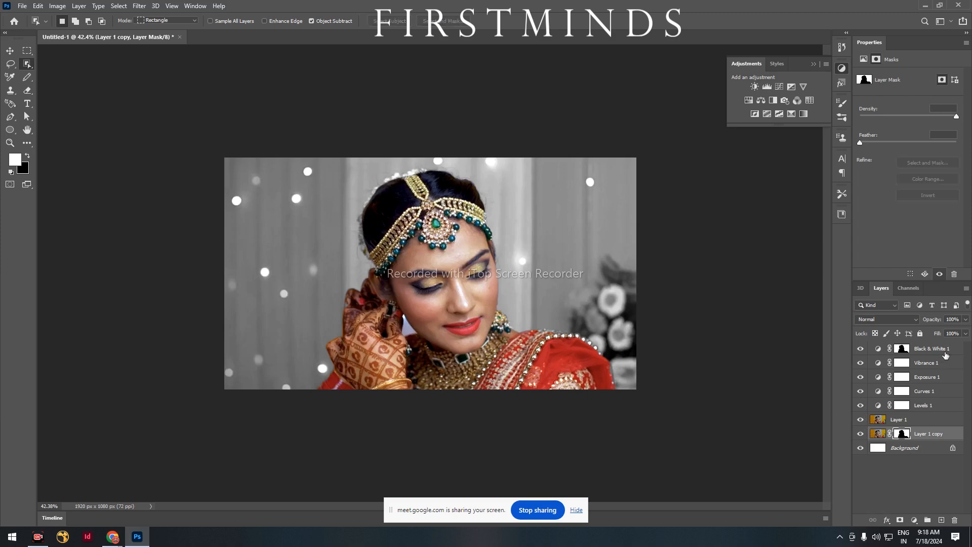
# Step: Delete Layer 1, its copy and all the adjustment layers, leaving only the Background layer
pyautogui.keyDown('shift'); pyautogui.click(945, 354); pyautogui.keyUp('shift')
pyautogui.press('Delete')
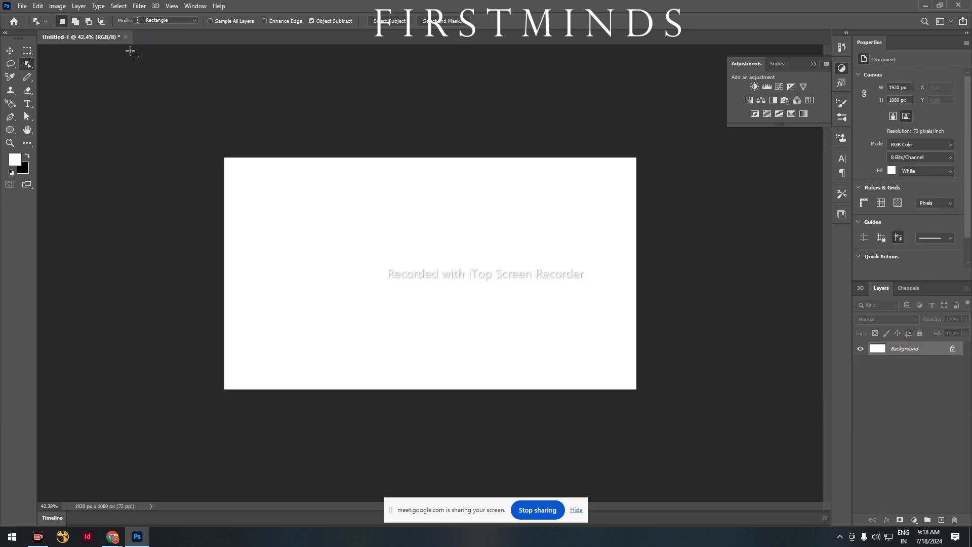
# Step: Check the document's dimensions in Image Size and Canvas Size without changing them
pyautogui.click(58, 6)
pyautogui.click(86, 81)
pyautogui.click(607, 172)
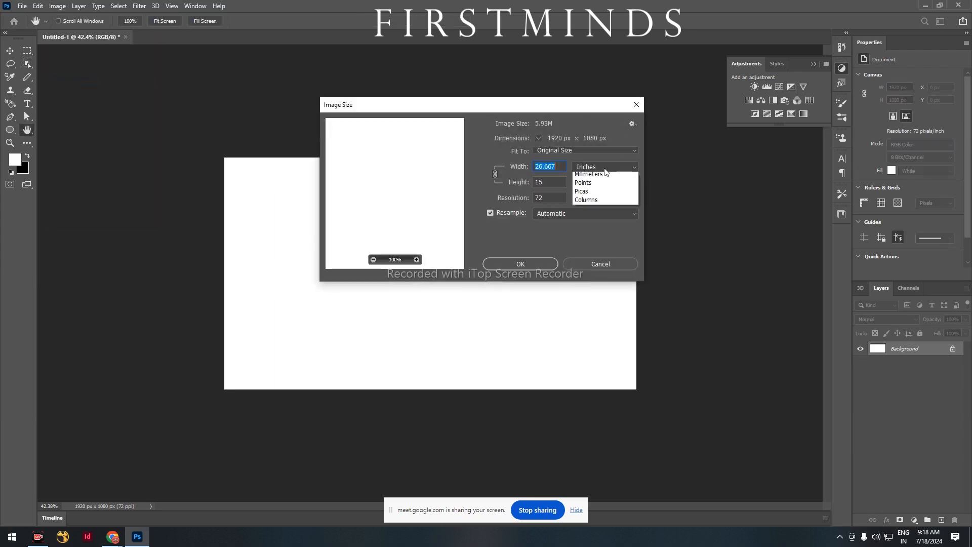
pyautogui.click(629, 108)
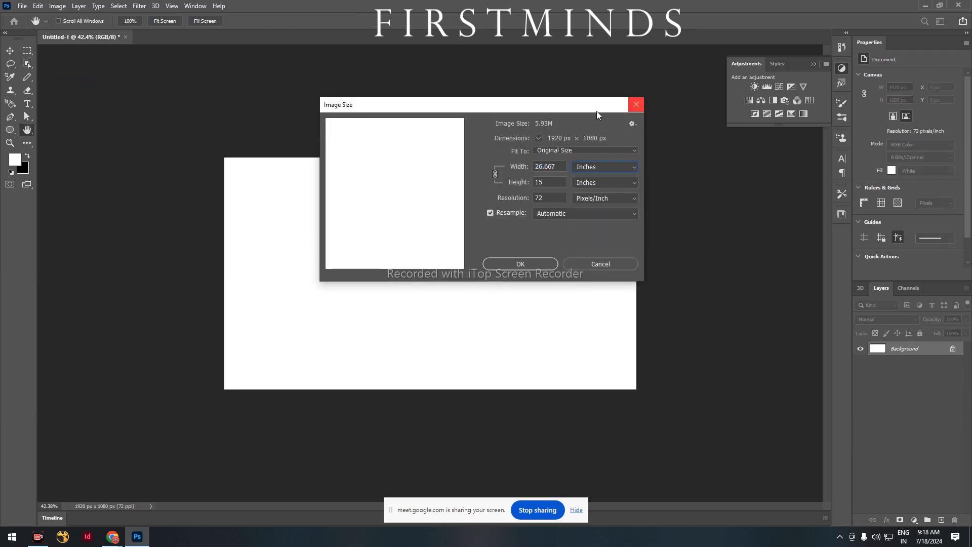
pyautogui.click(628, 265)
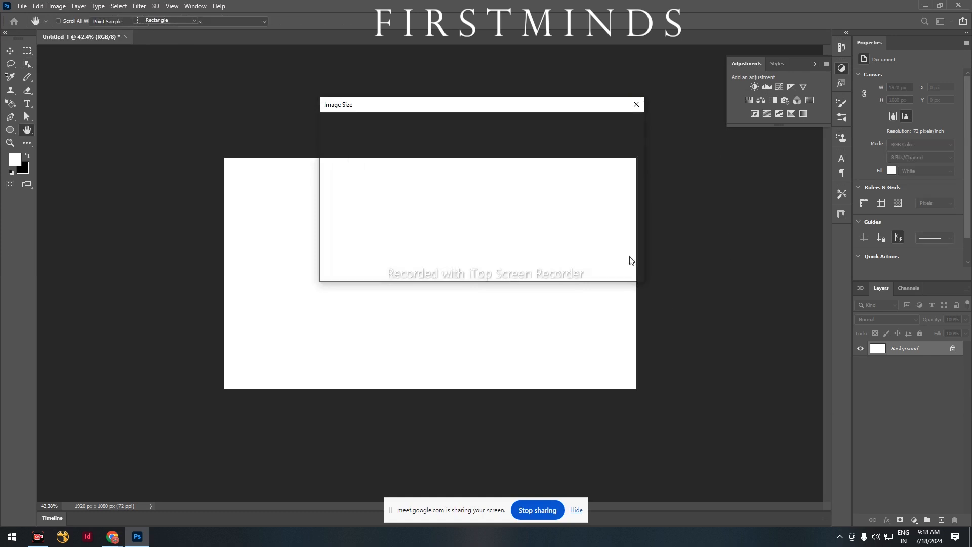
pyautogui.click(65, 7)
pyautogui.click(95, 93)
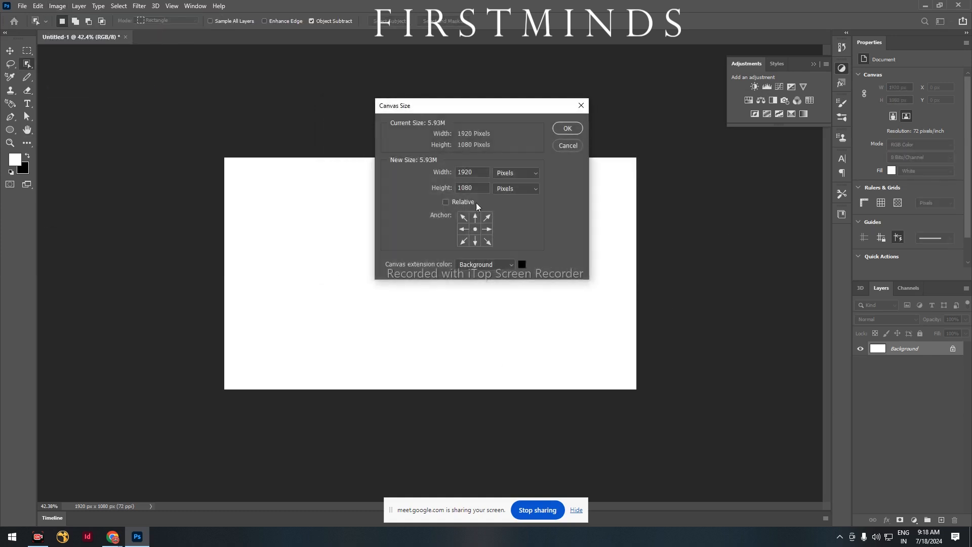
pyautogui.click(559, 130)
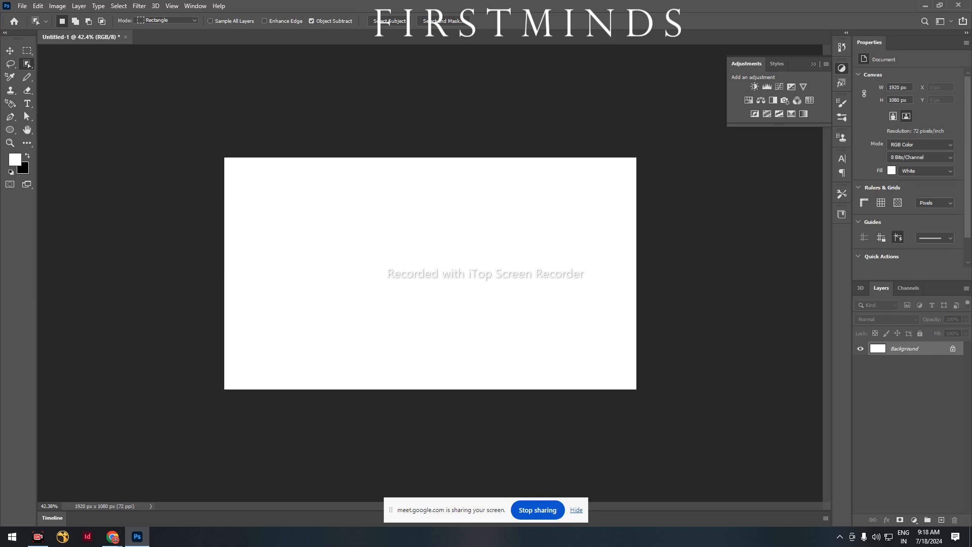
# Step: Switch to Chrome, search Google for "pixel" in a new tab, and open the Pexels stock photo site
pyautogui.moveTo(112, 537)
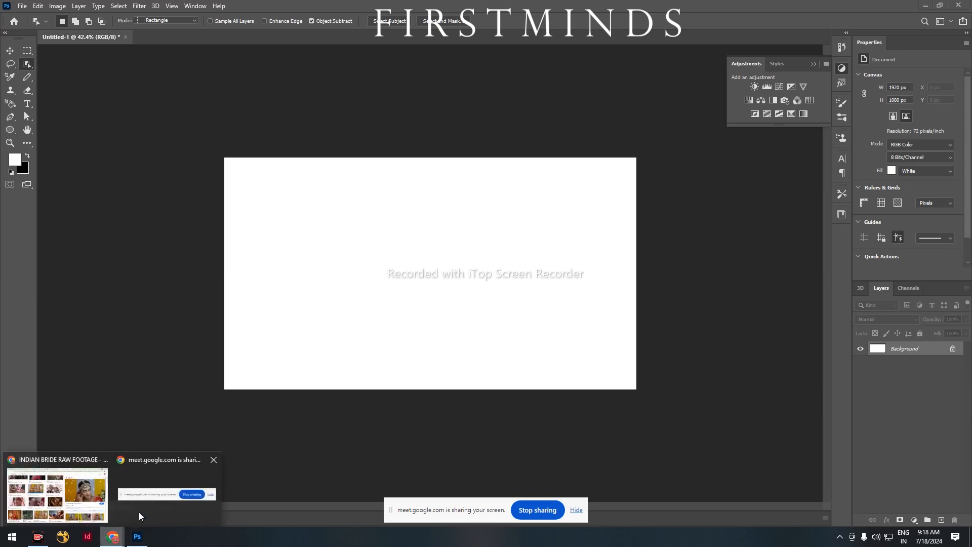
pyautogui.click(85, 493)
pyautogui.scroll(5, 215, 176)
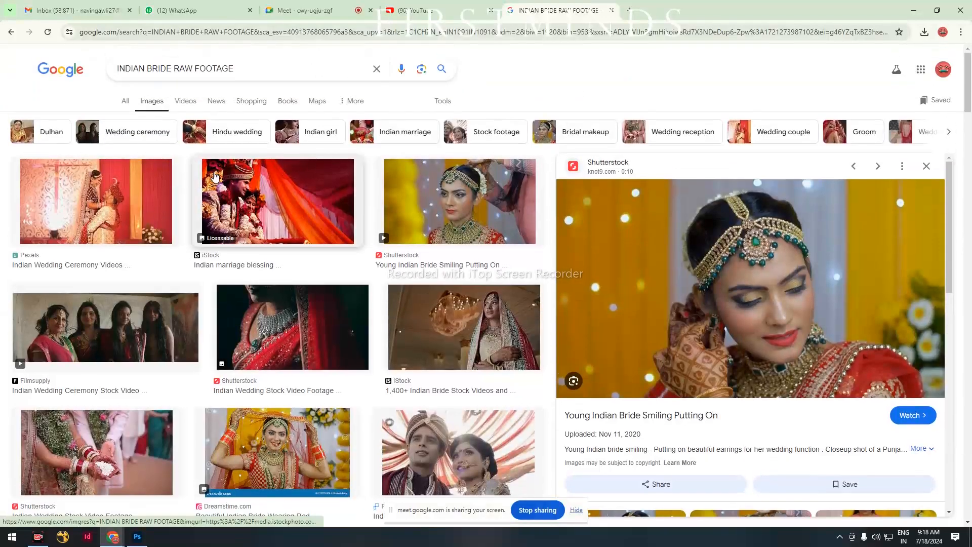
pyautogui.tripleClick(263, 72)
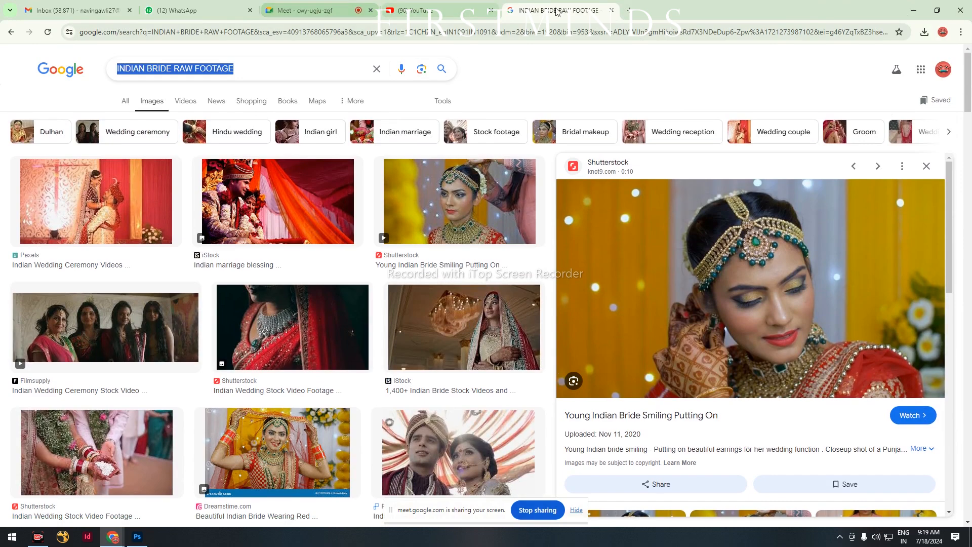
pyautogui.click(629, 10)
pyautogui.click(428, 206)
pyautogui.click(405, 319)
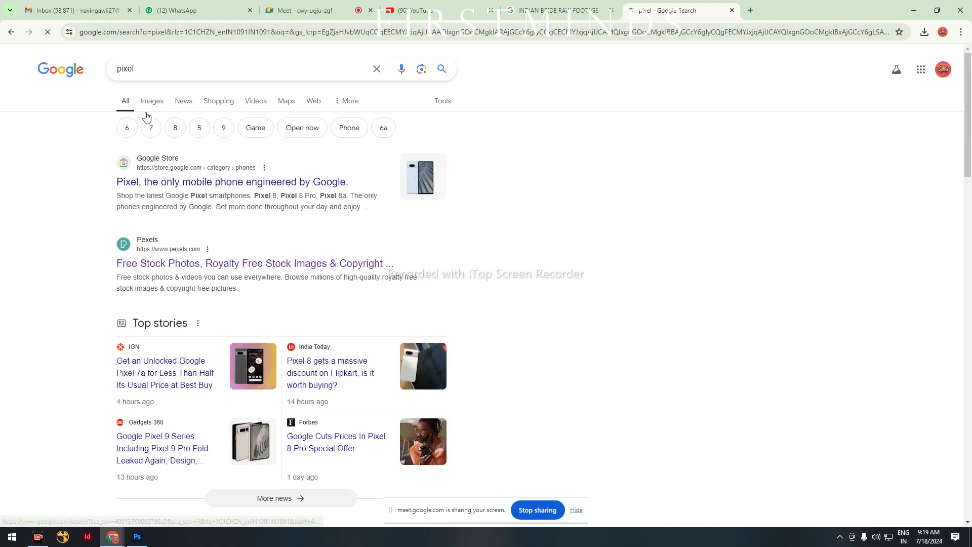
pyautogui.click(166, 268)
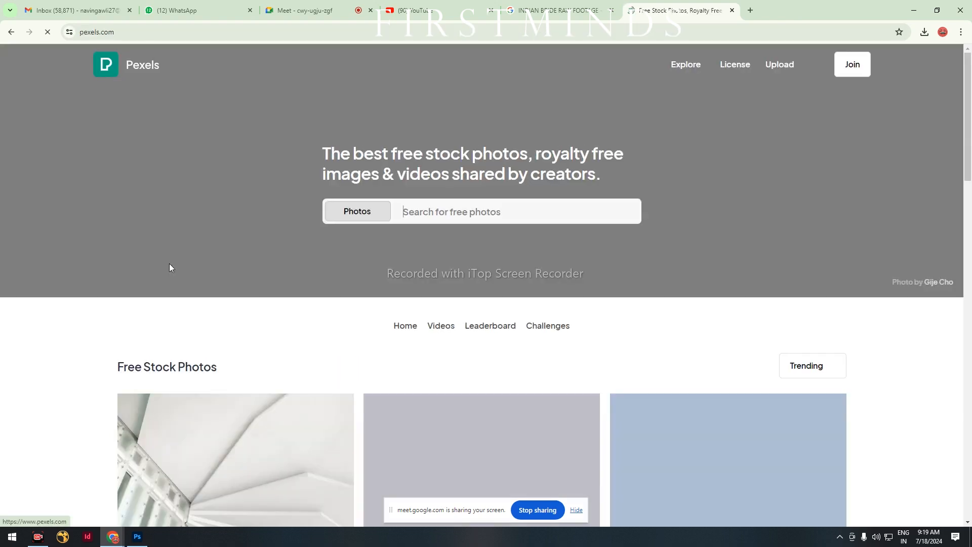
# Step: Search Pexels for "city" and look through the photos for a suitable background
pyautogui.click(430, 211)
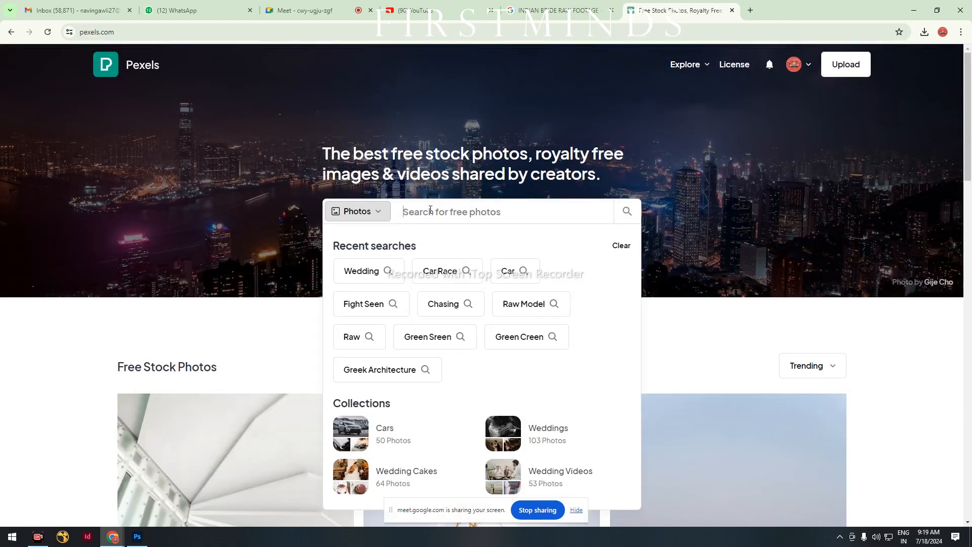
pyautogui.write('city')
pyautogui.press('Return')
pyautogui.scroll(-8, 606, 464)
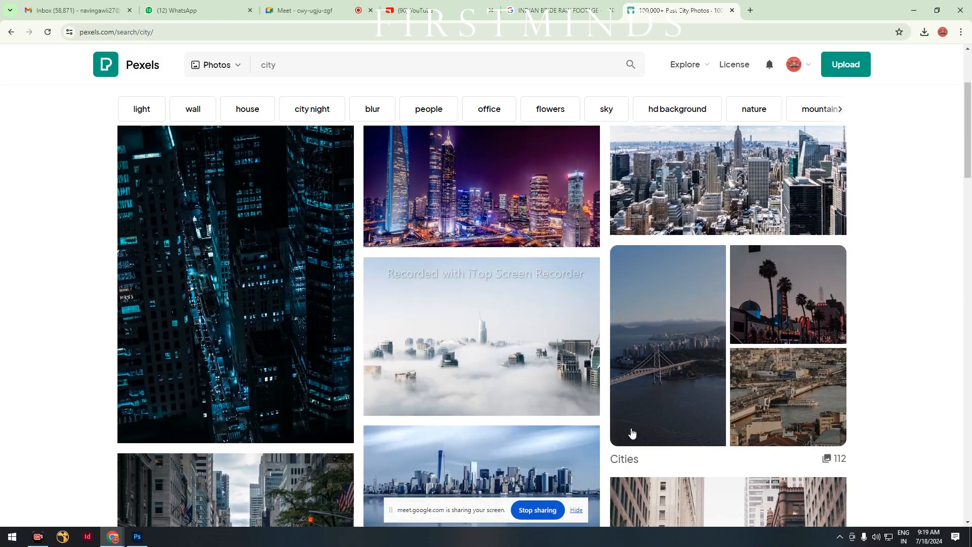
pyautogui.scroll(-16, 639, 405)
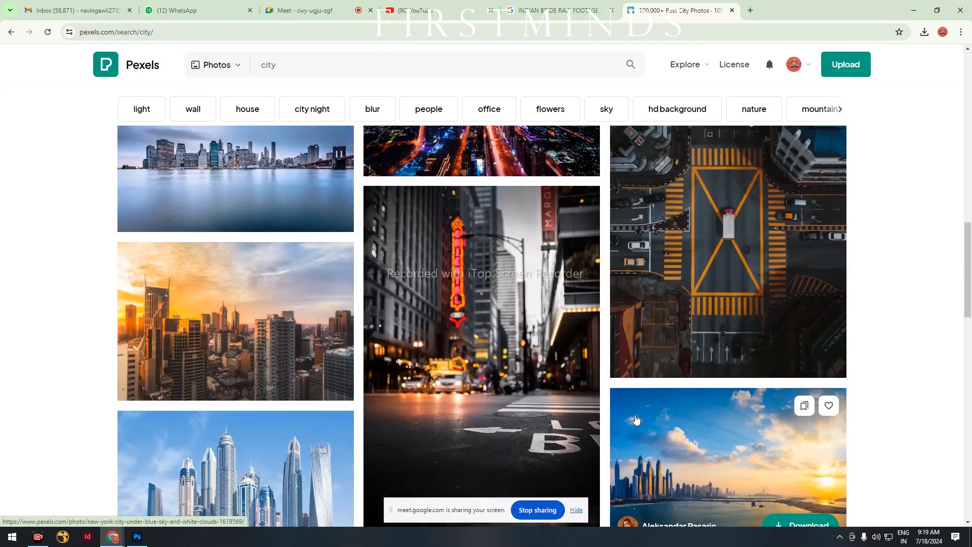
pyautogui.scroll(-11, 638, 417)
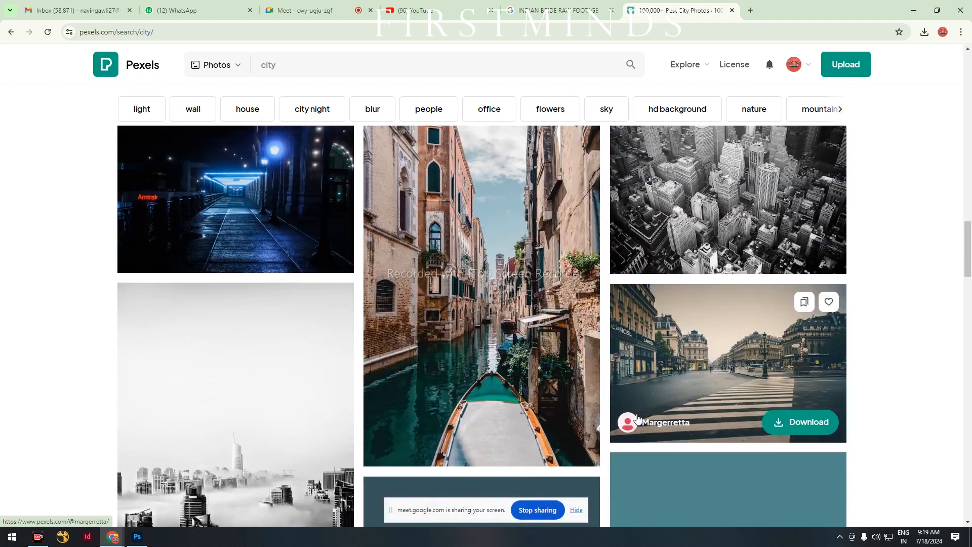
pyautogui.scroll(-8, 638, 417)
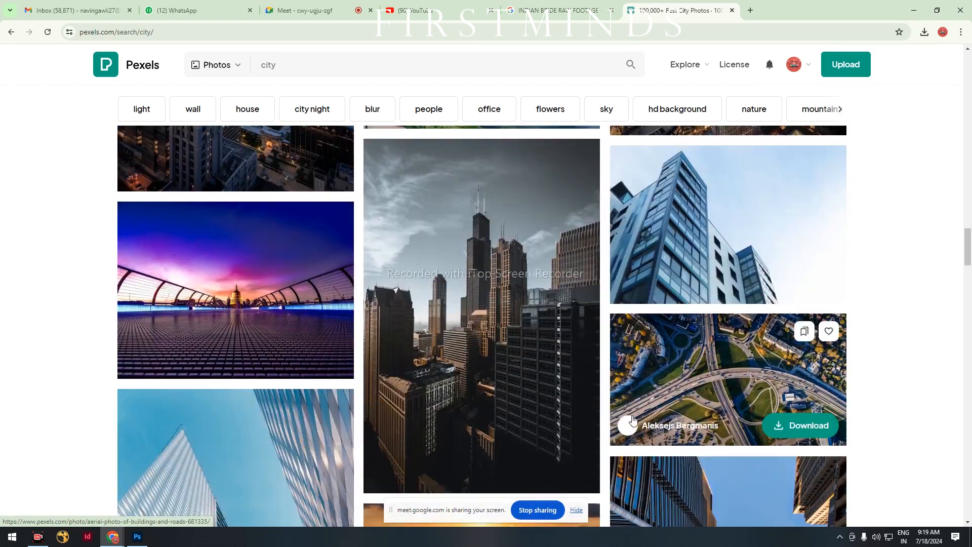
# Step: Refine the Pexels photo search to "city street"
pyautogui.click(335, 67)
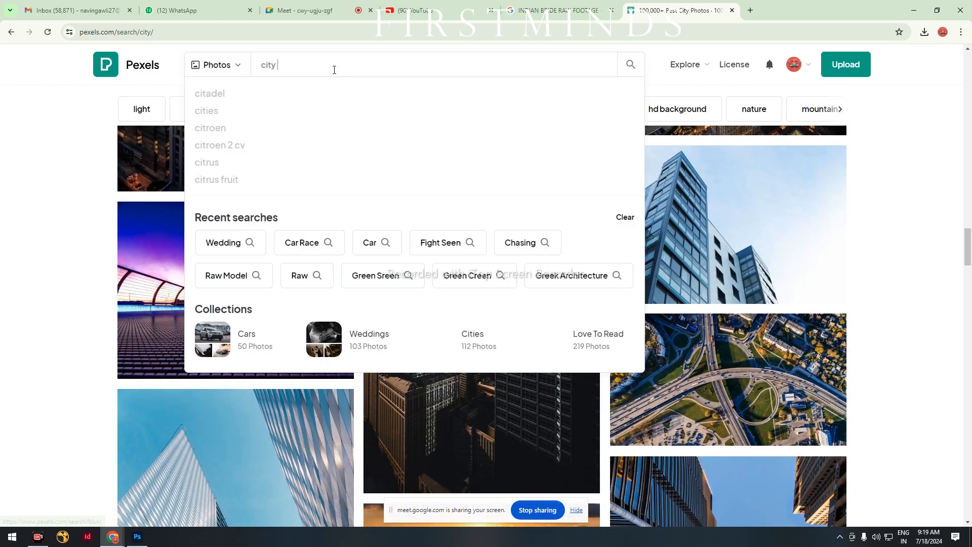
pyautogui.write('stre')
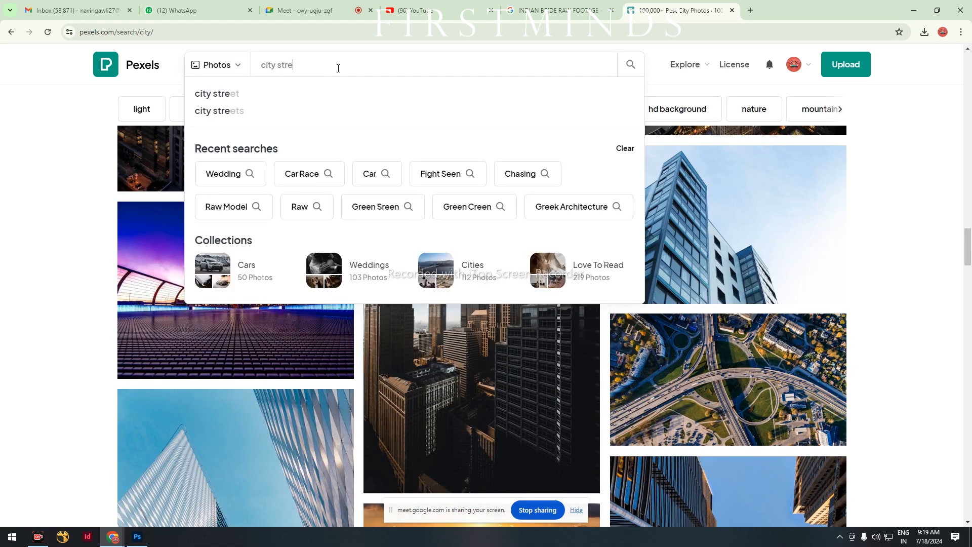
pyautogui.write('et')
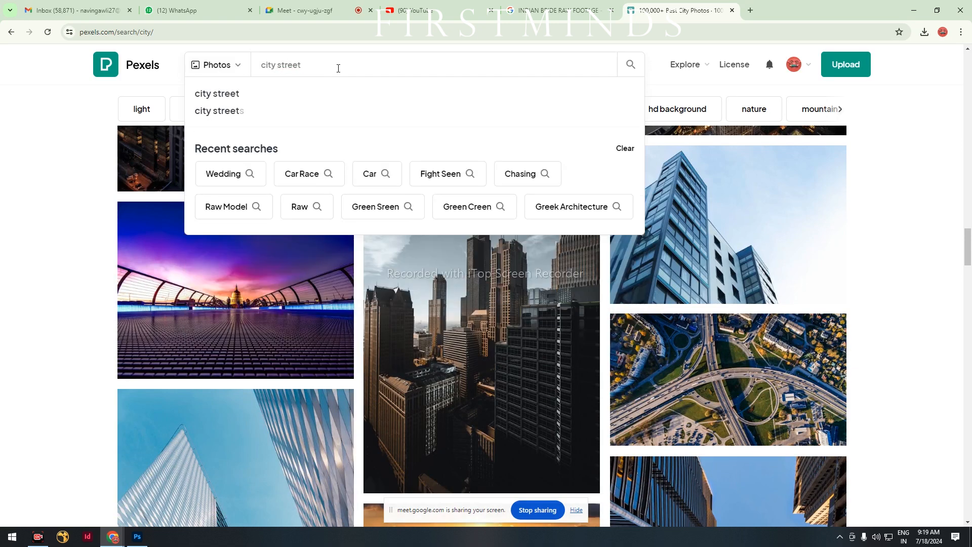
pyautogui.press('Return')
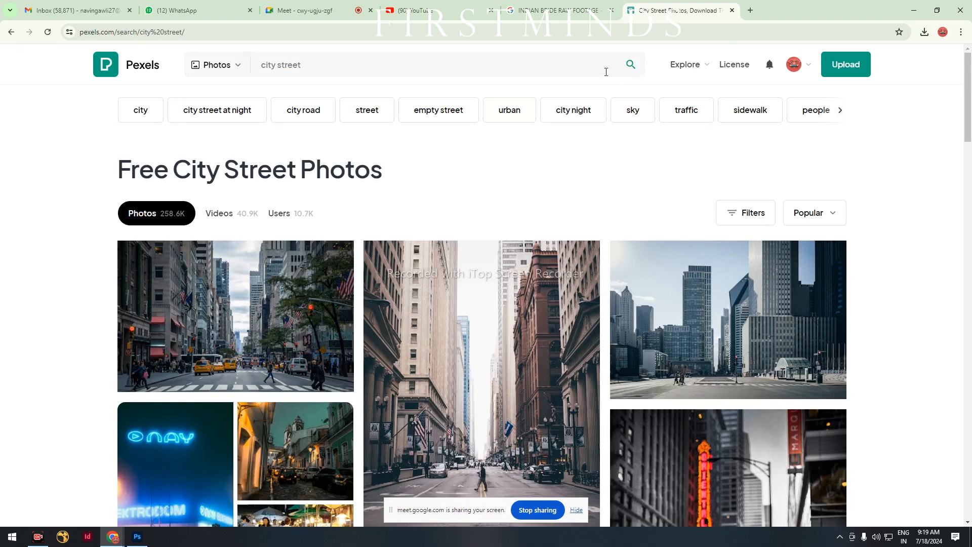
# Step: Search Pexels for "city streets", look through the photos, and open the sponsored iStock photo of an empty brick-building street
pyautogui.click(333, 73)
pyautogui.click(251, 117)
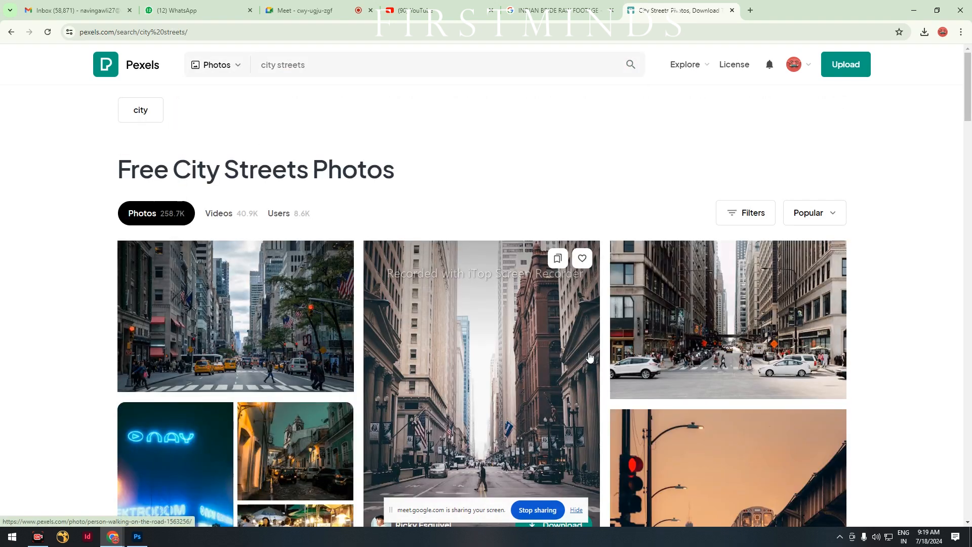
pyautogui.scroll(-5, 588, 357)
pyautogui.scroll(-10, 588, 357)
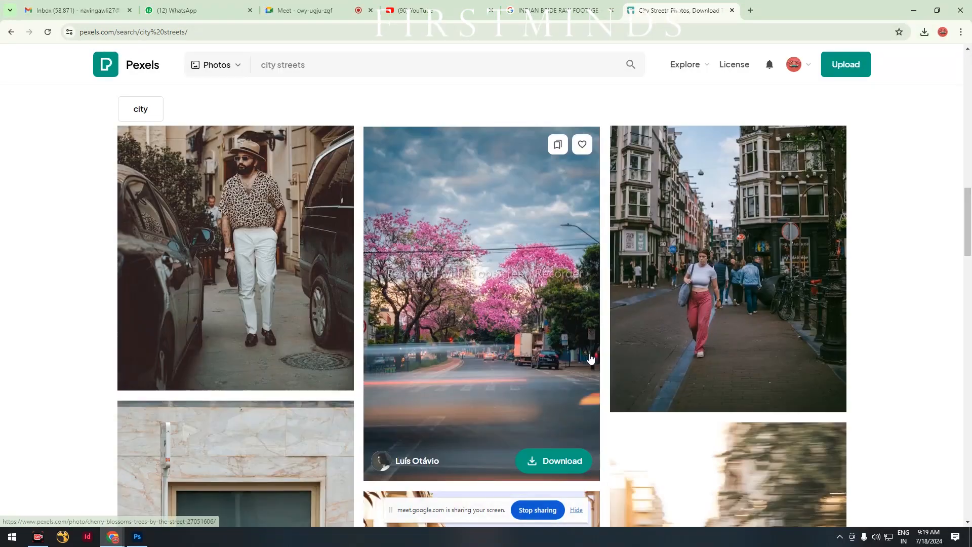
pyautogui.scroll(5, 590, 358)
pyautogui.scroll(-9, 593, 349)
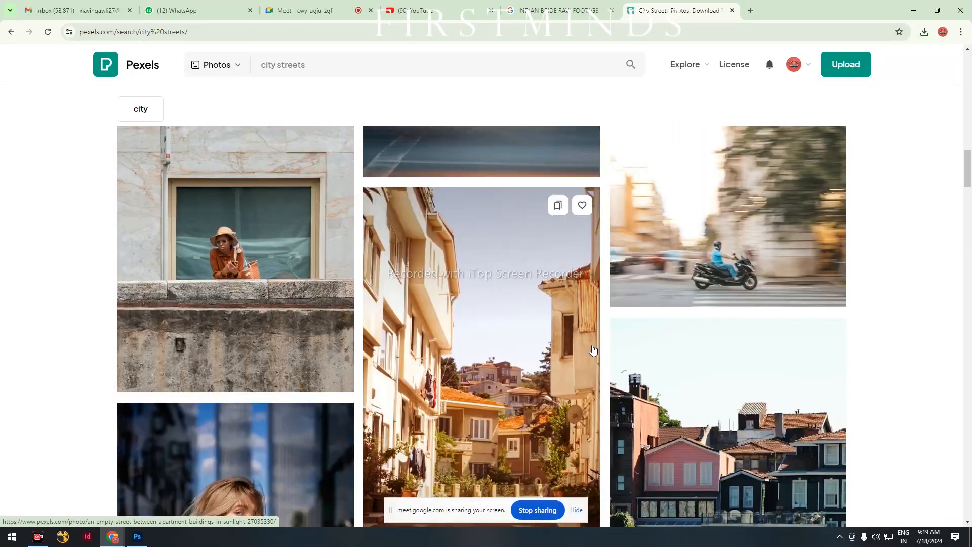
pyautogui.scroll(-18, 628, 353)
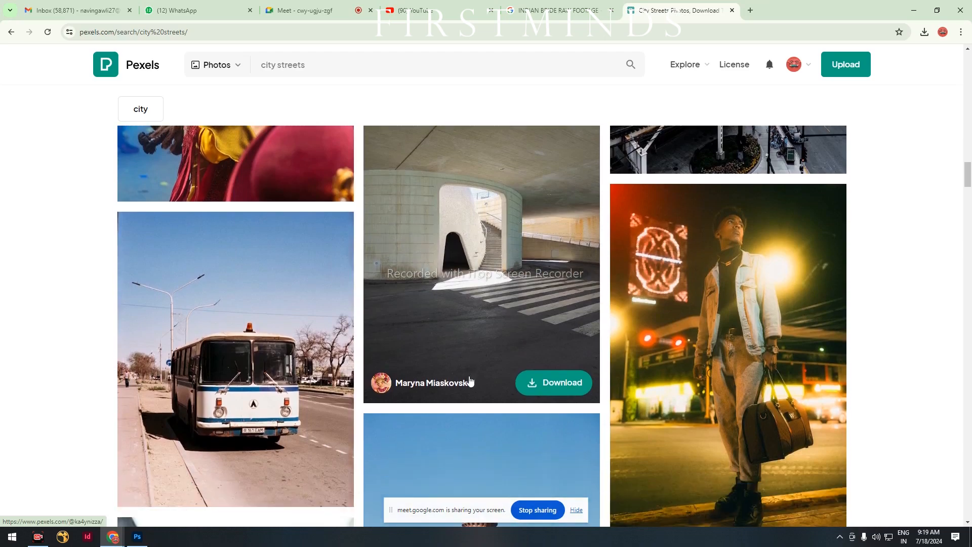
pyautogui.scroll(-18, 466, 382)
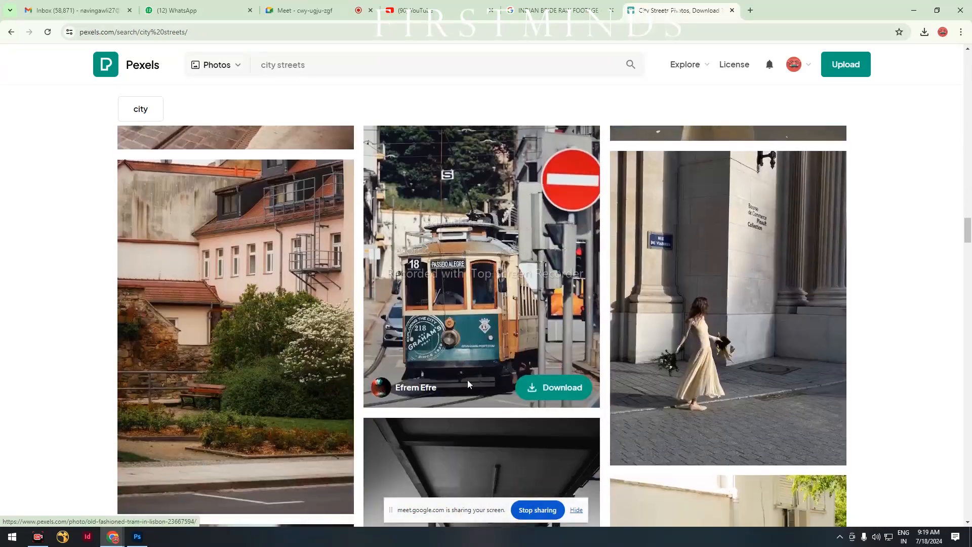
pyautogui.scroll(-15, 468, 386)
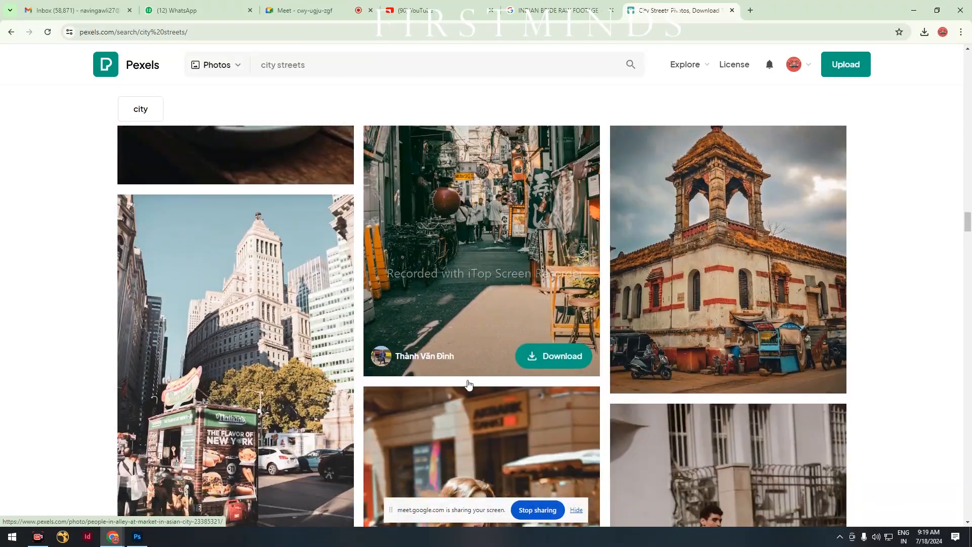
pyautogui.scroll(-5, 469, 385)
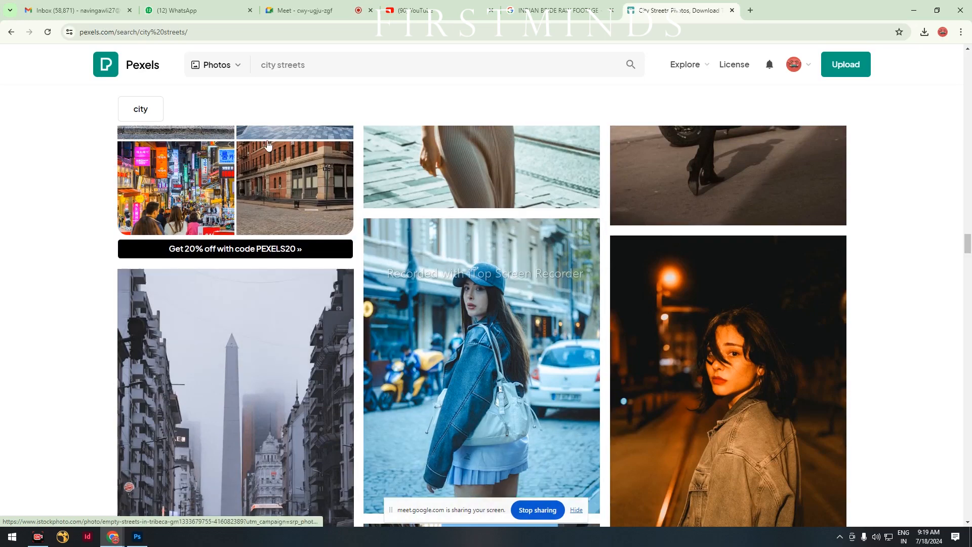
pyautogui.click(283, 191)
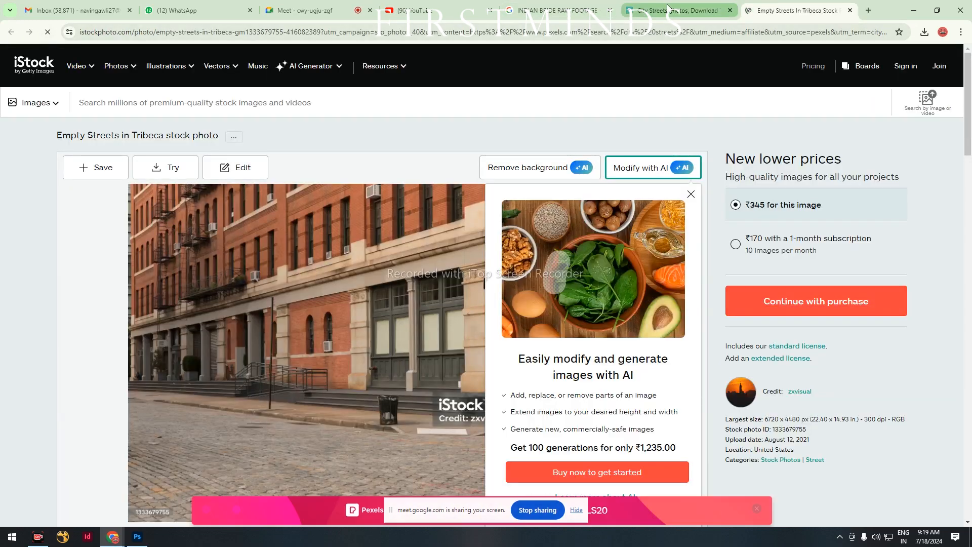
# Step: Return to the Google Images page for the bride footage and search for "city roads" instead
pyautogui.click(557, 11)
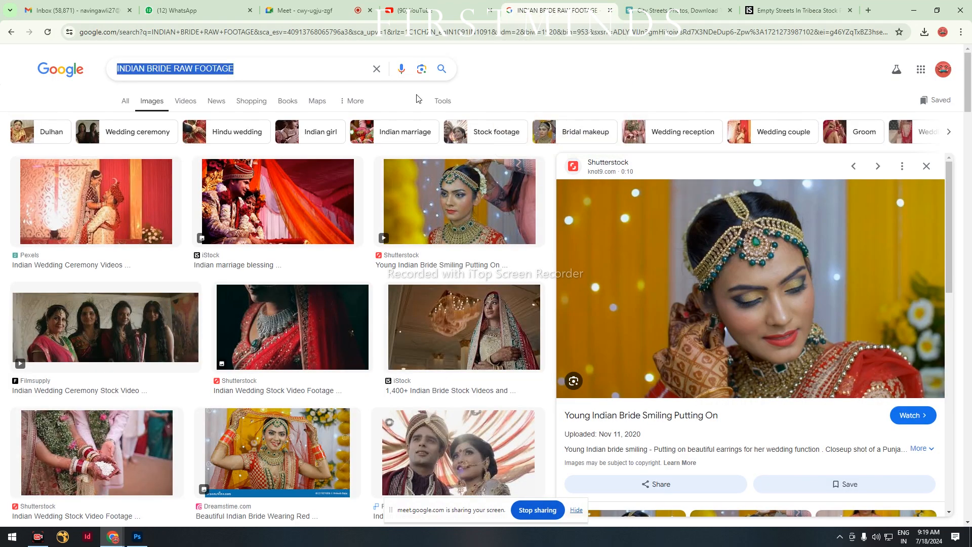
pyautogui.write('city')
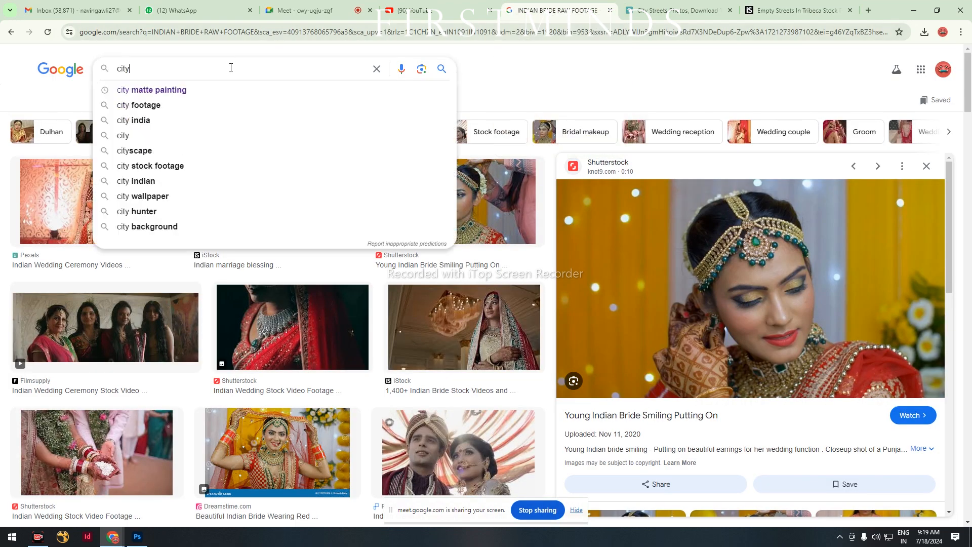
pyautogui.write(' roads')
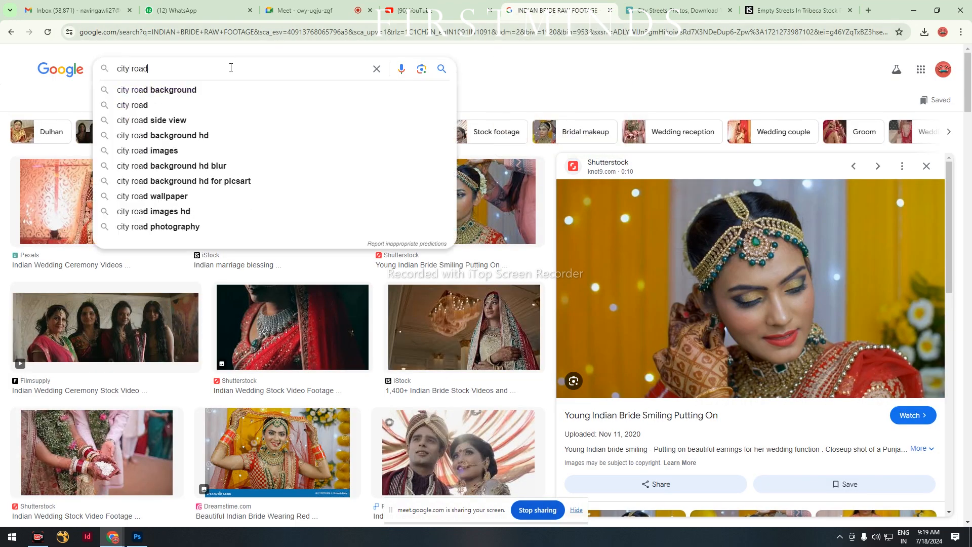
pyautogui.press('Return')
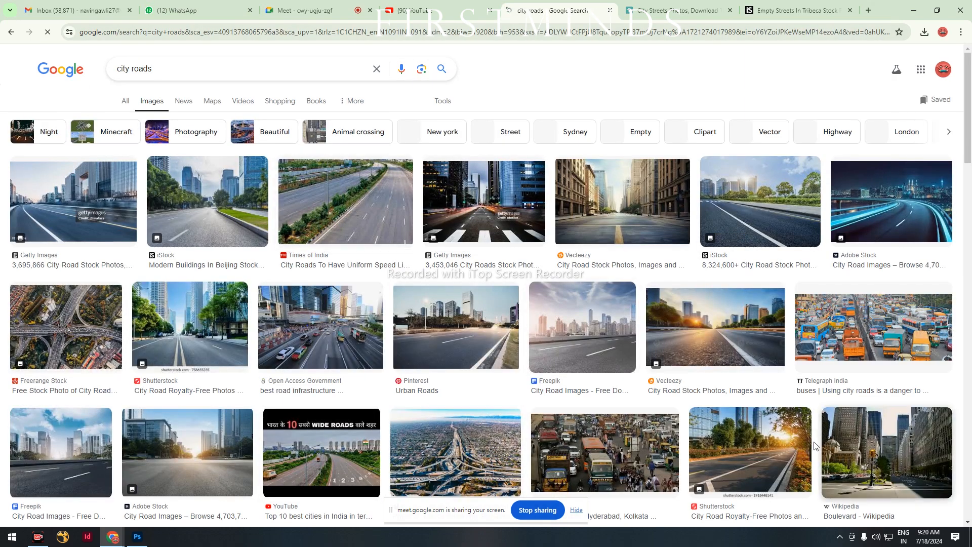
# Step: Look through the road images, open the preview of the Italian city street photo, and examine its related images
pyautogui.scroll(-10, 406, 278)
pyautogui.scroll(4, 419, 303)
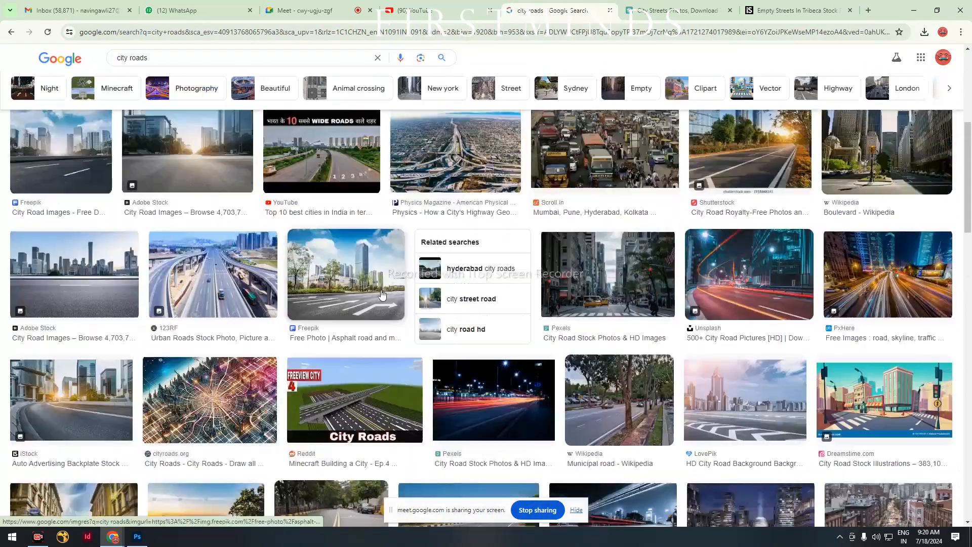
pyautogui.scroll(-1, 380, 301)
pyautogui.click(83, 439)
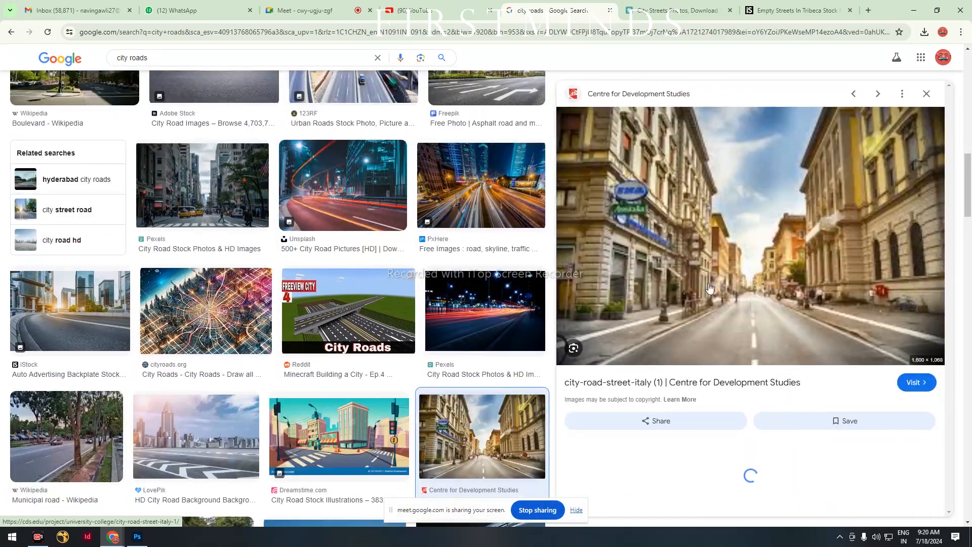
pyautogui.scroll(-3, 641, 372)
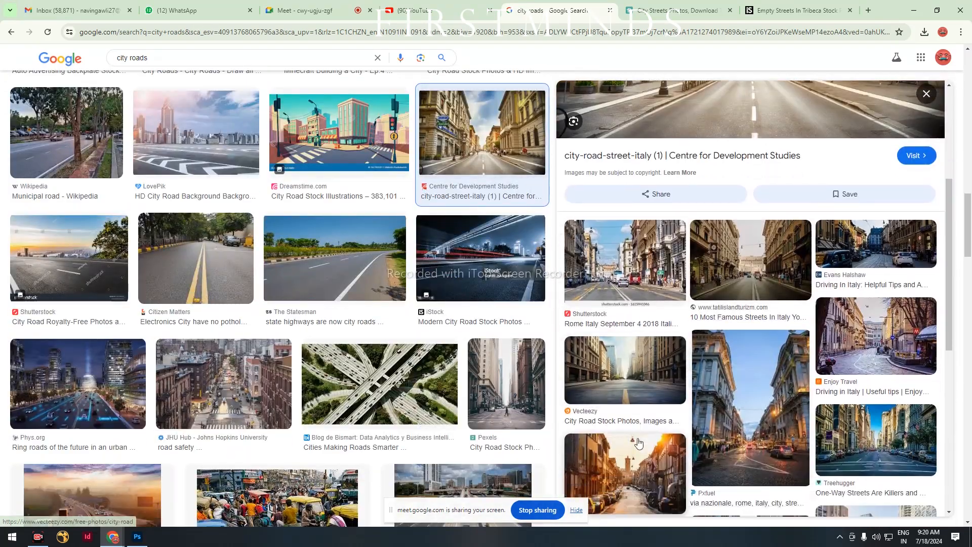
# Step: Browse the related images of Italian streets and open the iStock photo of the curved alley with potted plants
pyautogui.scroll(-6, 642, 373)
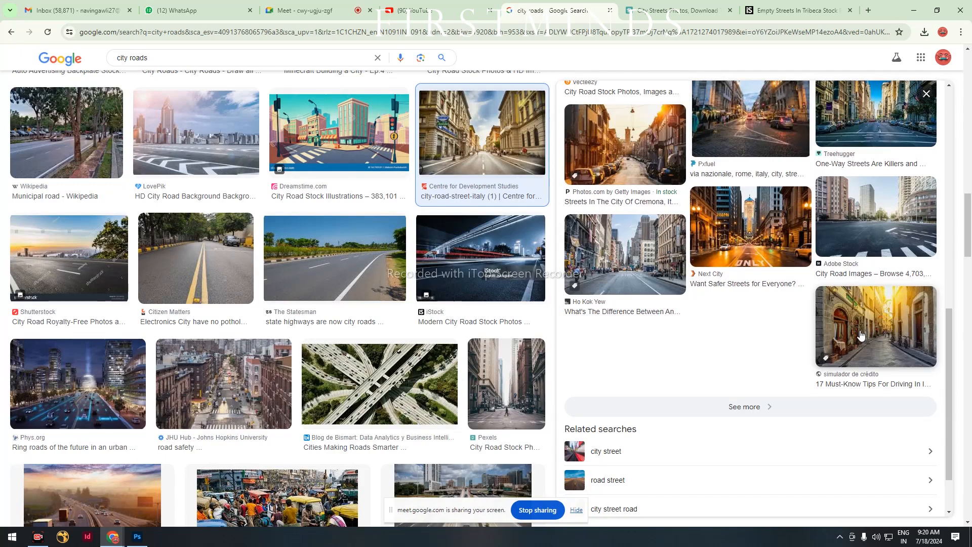
pyautogui.click(843, 344)
pyautogui.scroll(-5, 840, 346)
pyautogui.scroll(5, 840, 347)
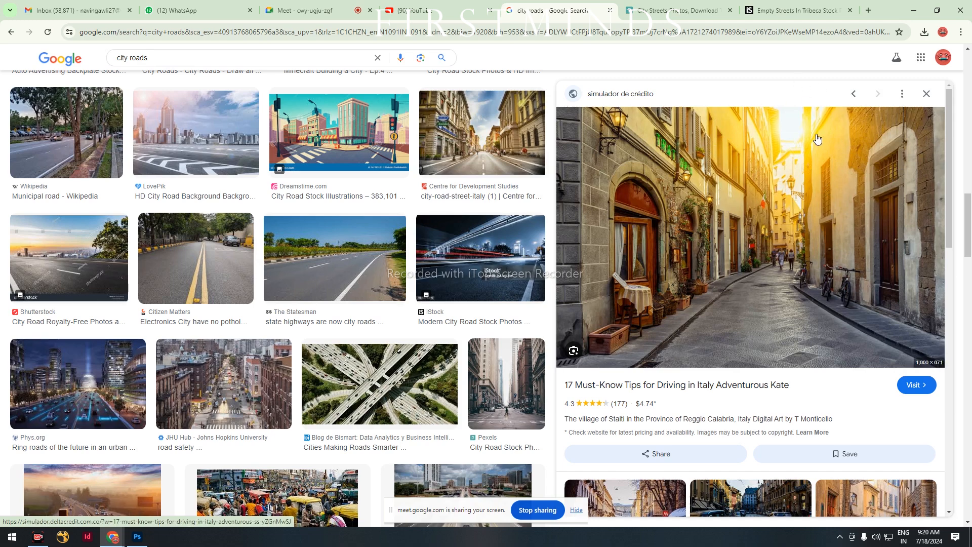
pyautogui.scroll(-2, 817, 142)
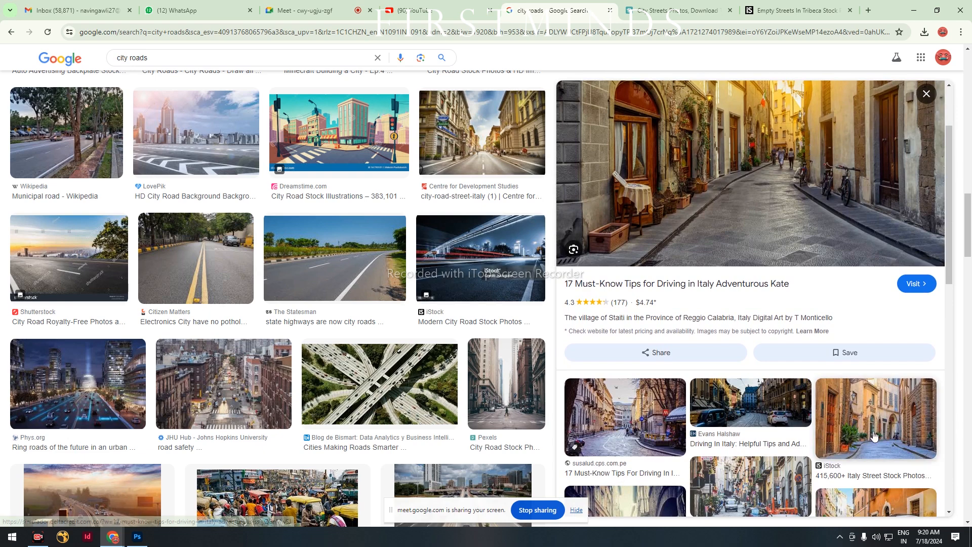
pyautogui.click(873, 428)
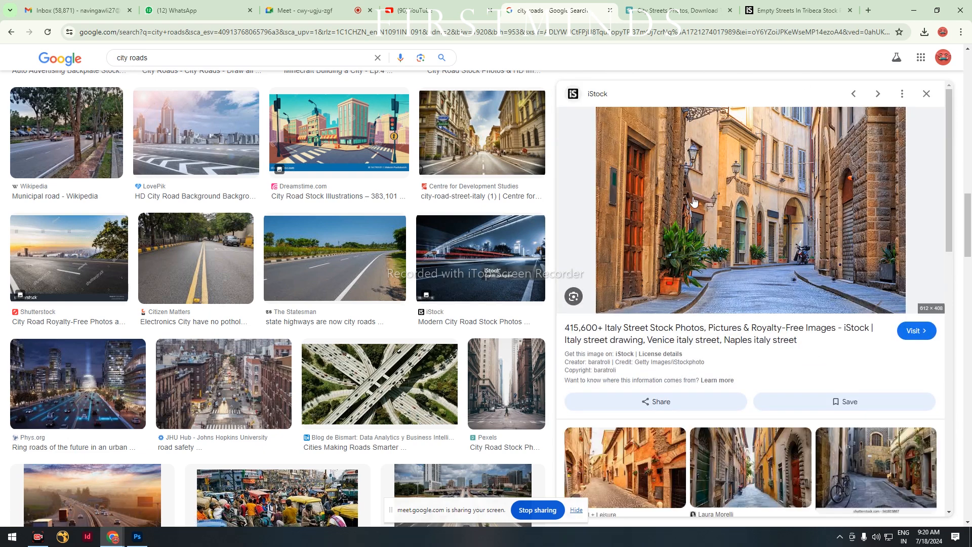
# Step: Copy the iStock alley photo and paste it into the blank Photoshop document
pyautogui.rightClick(758, 149)
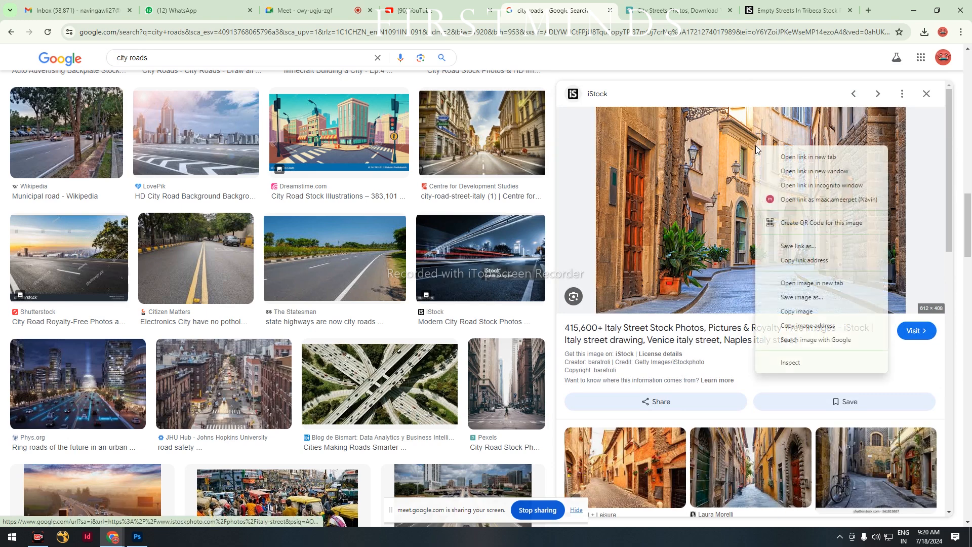
pyautogui.click(806, 312)
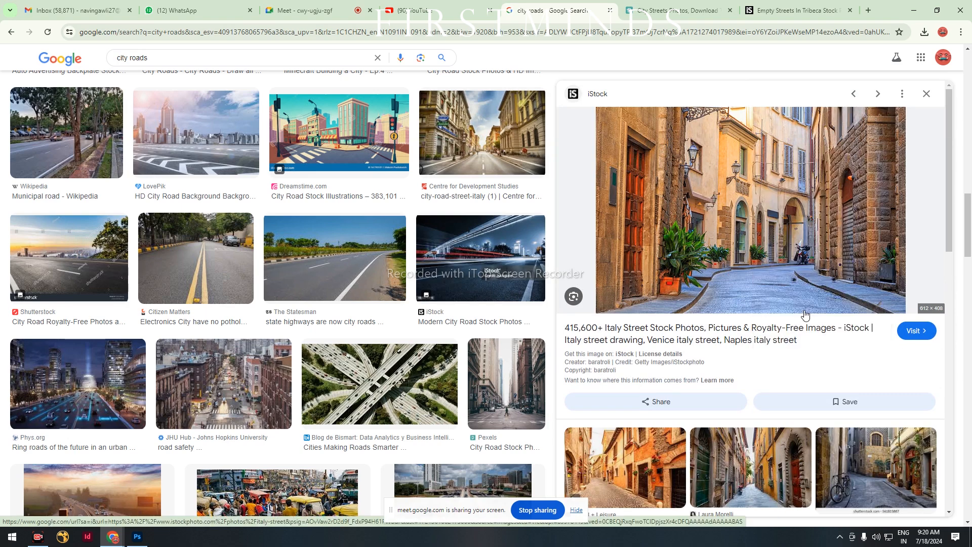
pyautogui.click(915, 9)
pyautogui.hotkey('ctrl', 'v')
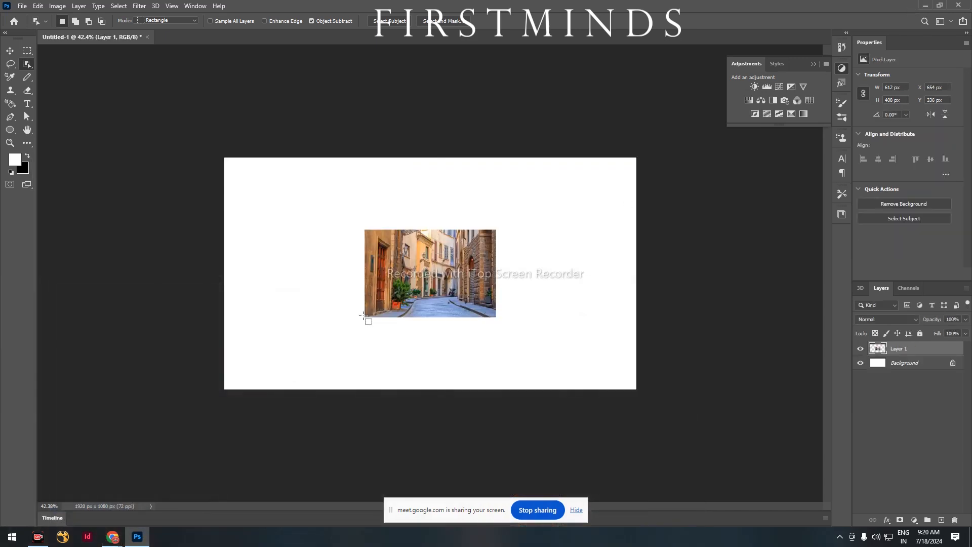
# Step: Scale the pasted alley photo proportionally to about 263%, so that it nearly fills the canvas height
pyautogui.hotkey('ctrl', 't')
pyautogui.moveTo(494, 317); pyautogui.dragTo(606, 383)
pyautogui.press('Return')
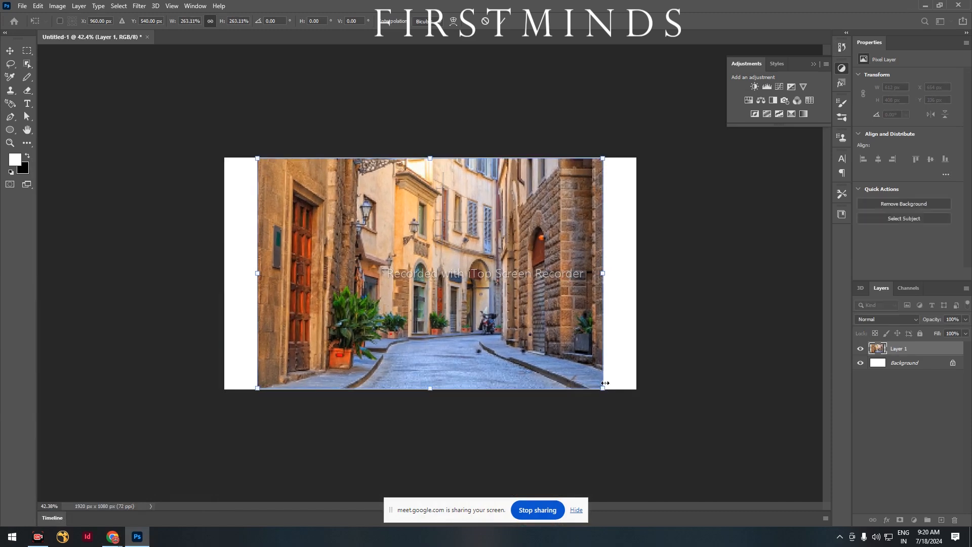
pyautogui.press('w')
pyautogui.hotkey('ctrl', '+')
pyautogui.hotkey('ctrl', '+')
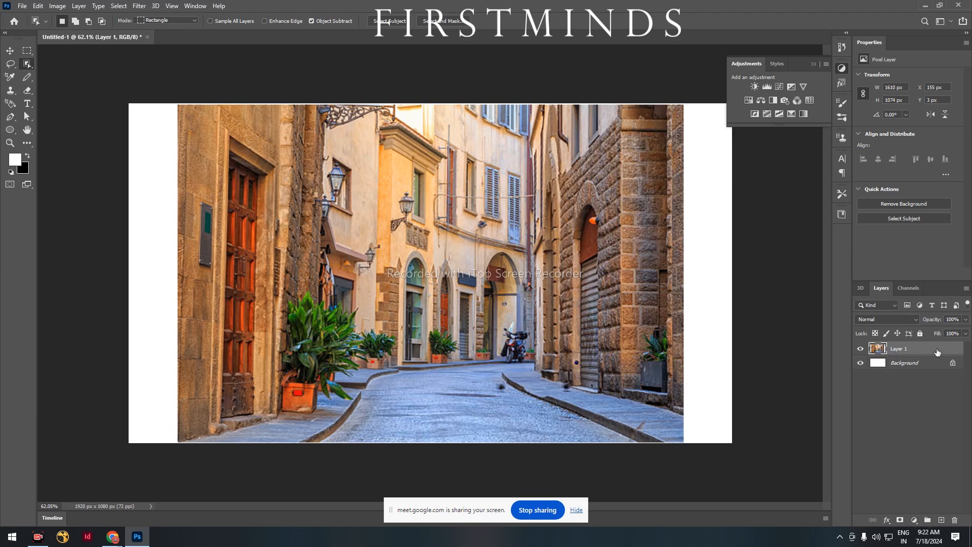
# Step: Duplicate the alley photo layer, hide and lock the original, and make the copy active
pyautogui.hotkey('ctrl', 'j')
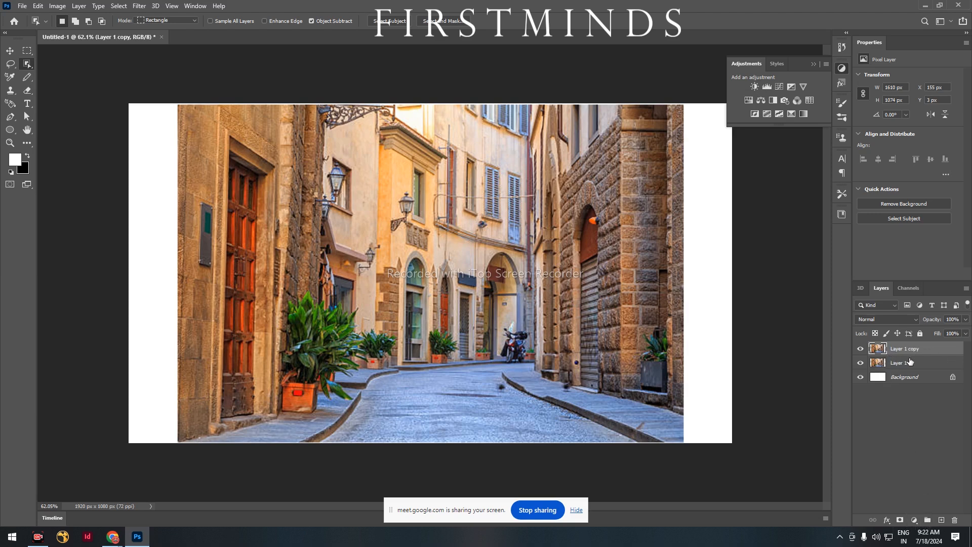
pyautogui.click(860, 362)
pyautogui.click(912, 364)
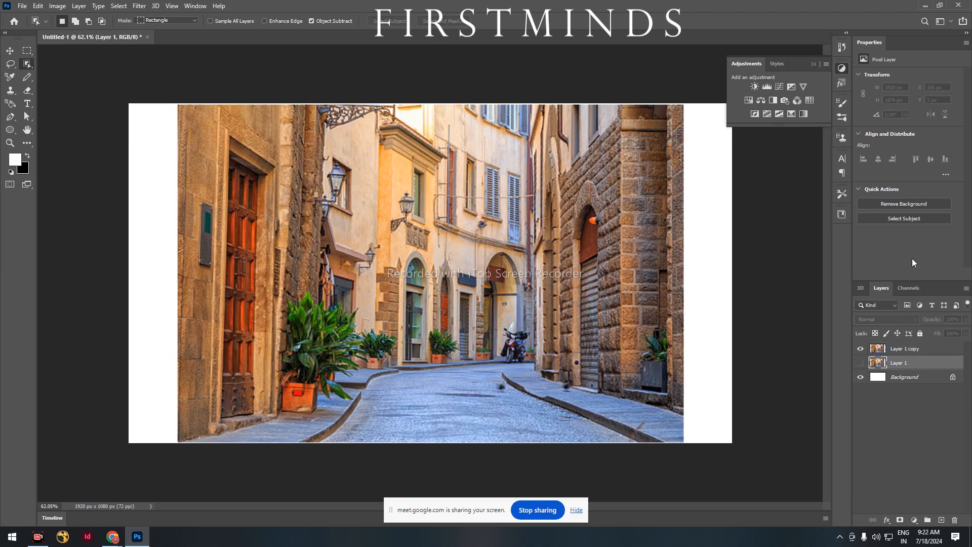
pyautogui.click(921, 334)
pyautogui.click(911, 351)
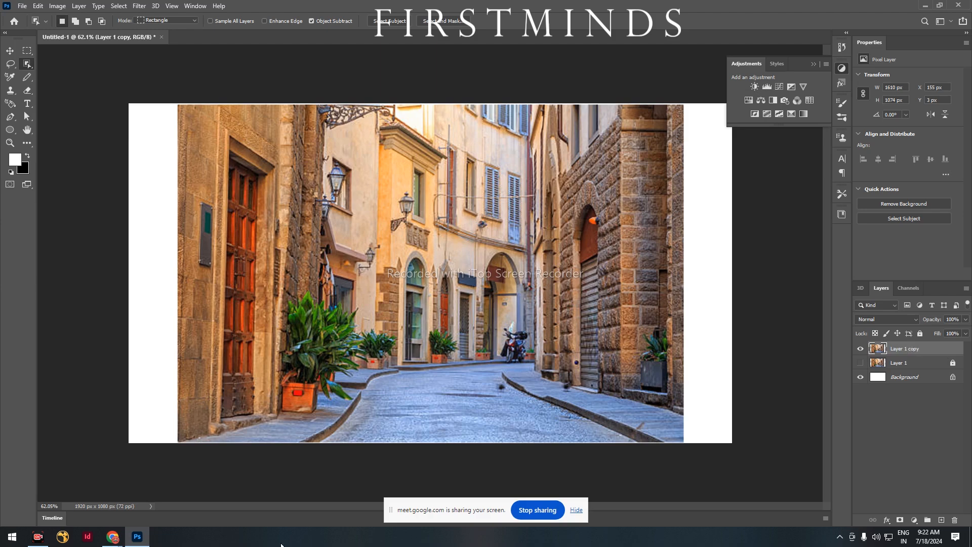
# Step: Switch to the Chrome image results and open the related photo of Florence's best shopping streets
pyautogui.moveTo(121, 529)
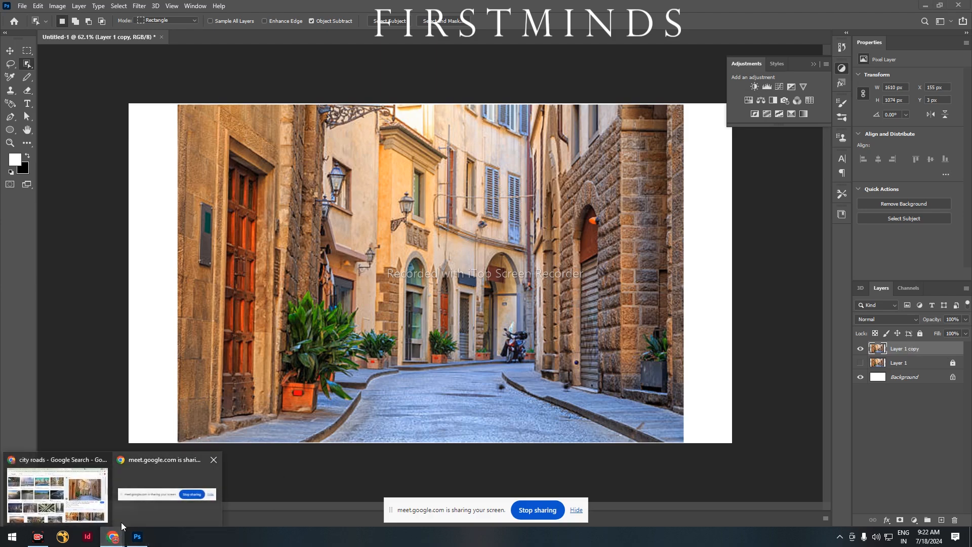
pyautogui.click(46, 508)
pyautogui.scroll(-5, 772, 260)
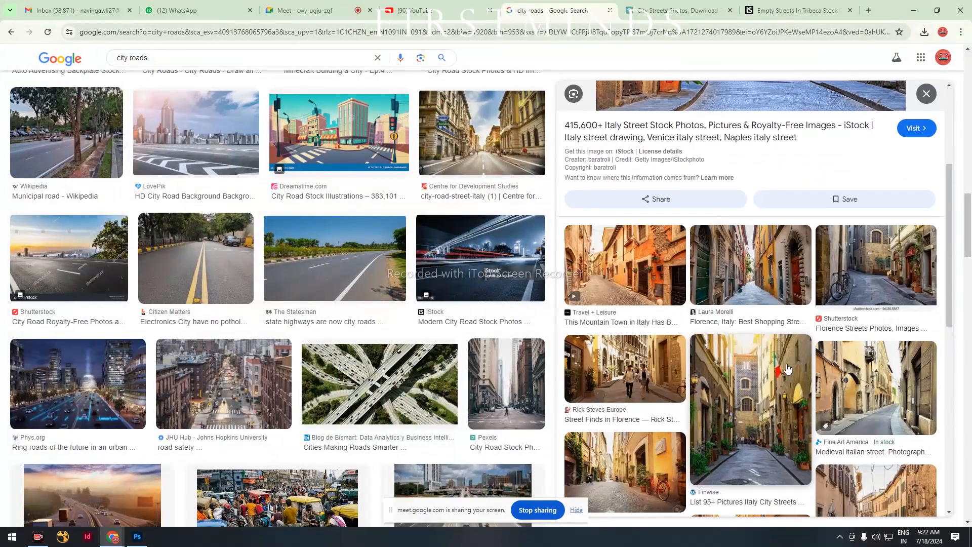
pyautogui.click(774, 261)
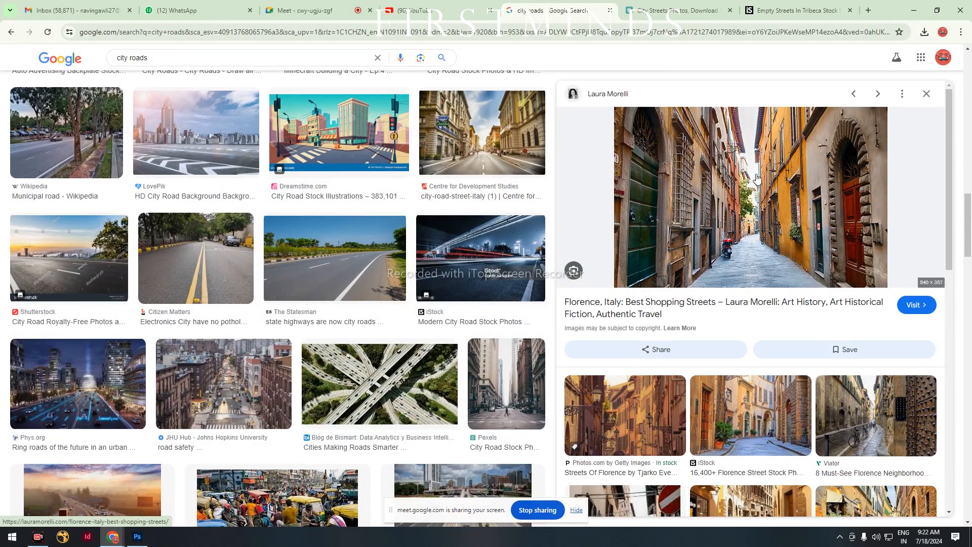
# Step: Check the Devour Tours street and Centre for Development Studies road previews, returning to the Florence shopping street photo
pyautogui.scroll(-5, 671, 327)
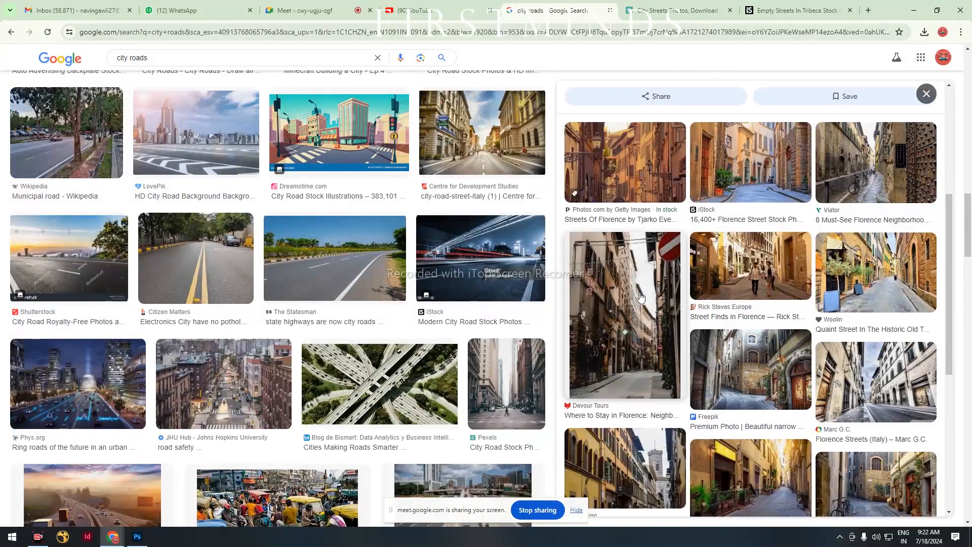
pyautogui.click(641, 297)
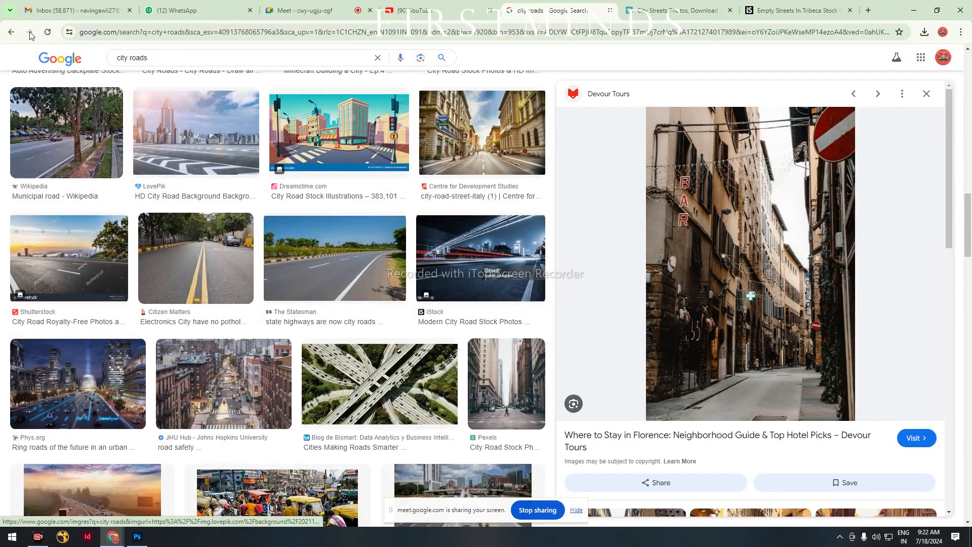
pyautogui.click(7, 35)
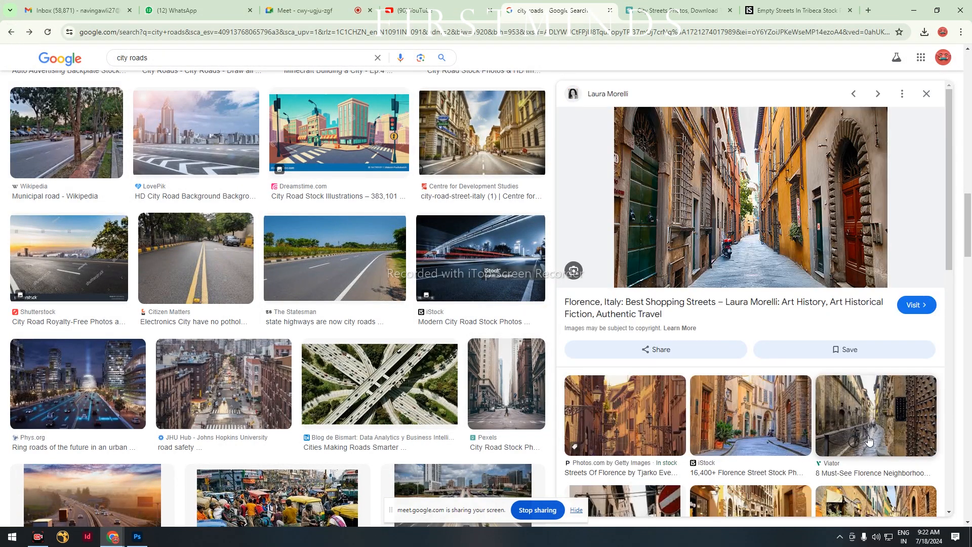
pyautogui.click(479, 167)
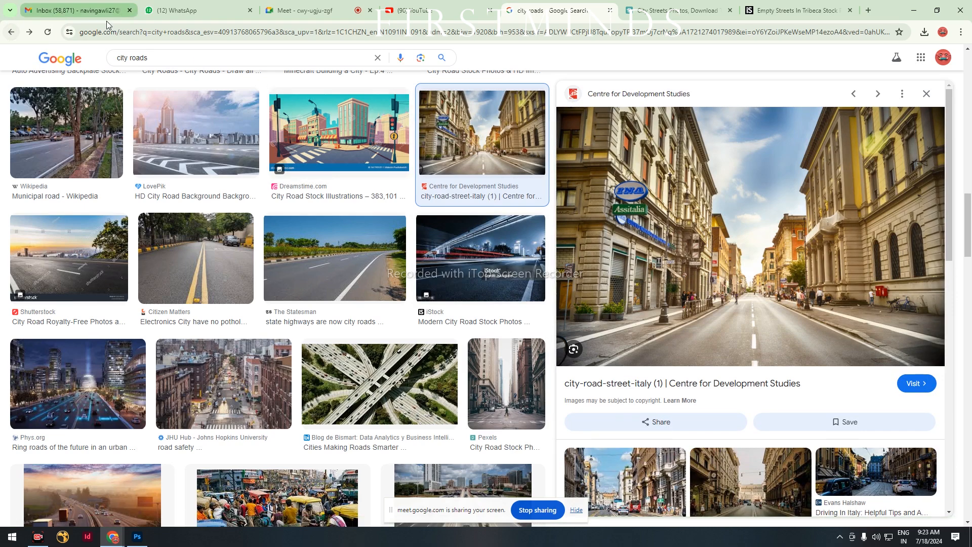
pyautogui.click(10, 32)
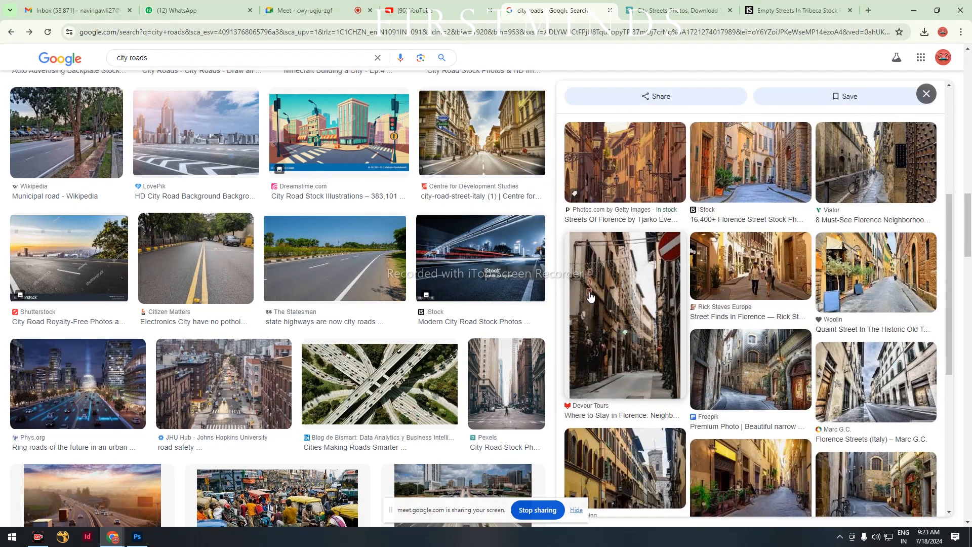
# Step: Look through the related Florence street images and the further city roads results for another suitable street photo
pyautogui.scroll(-4, 735, 355)
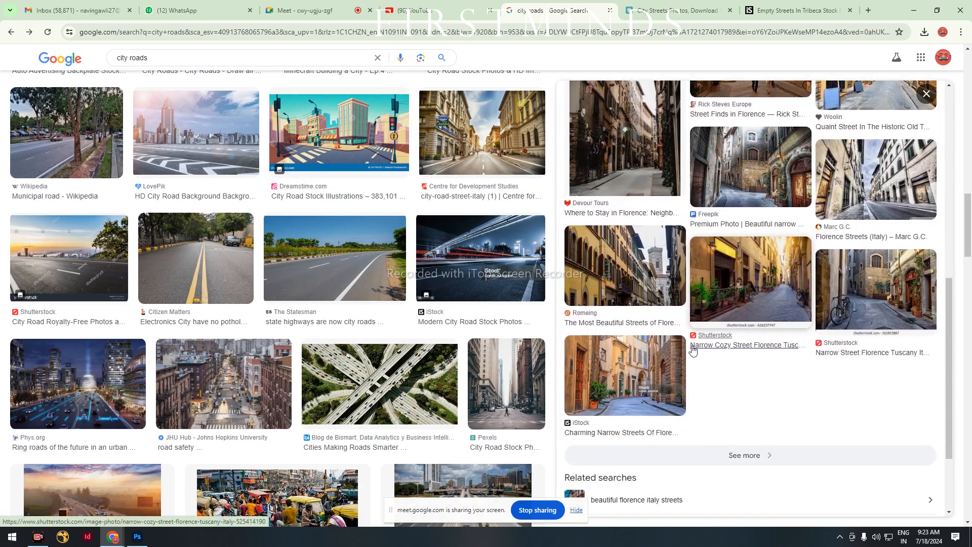
pyautogui.scroll(-2, 729, 352)
pyautogui.scroll(-3, 278, 435)
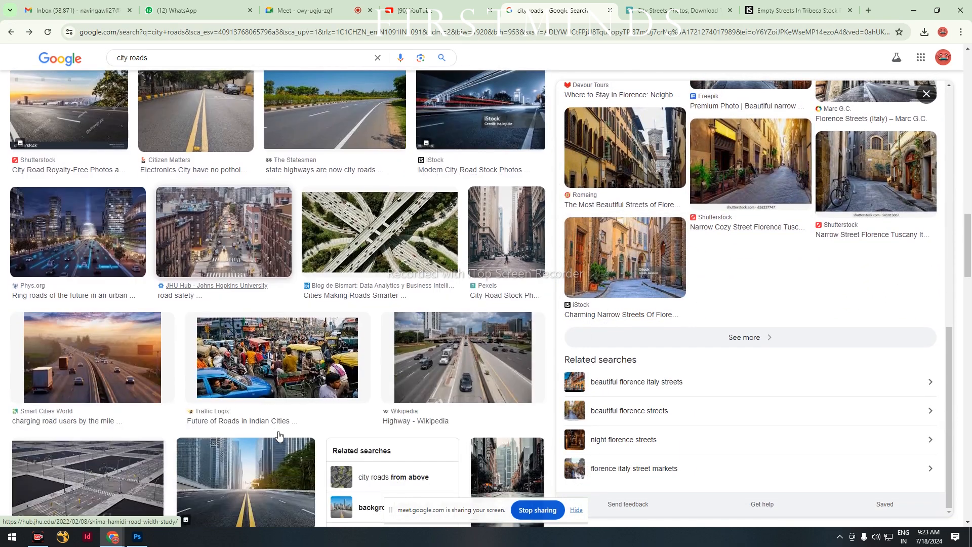
pyautogui.scroll(-5, 278, 435)
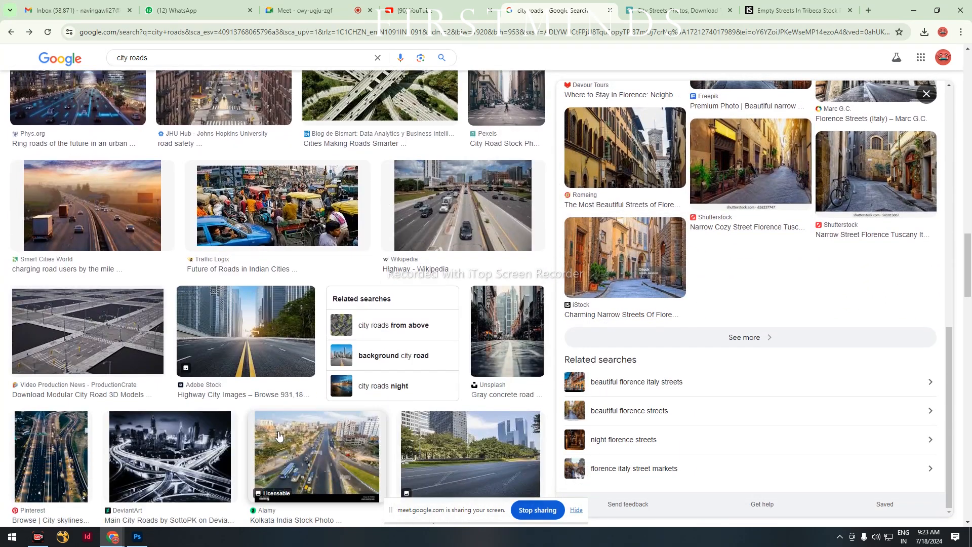
pyautogui.scroll(-9, 278, 431)
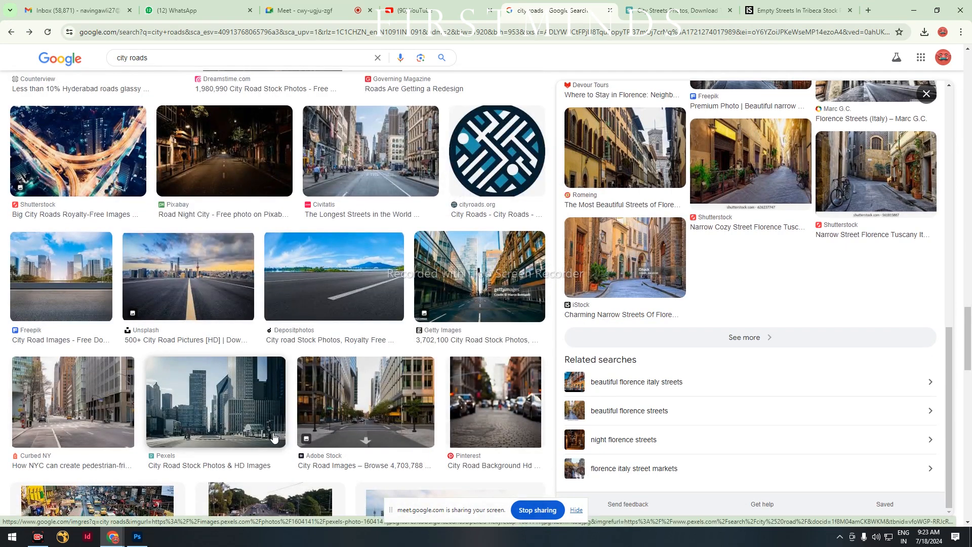
pyautogui.scroll(-7, 279, 433)
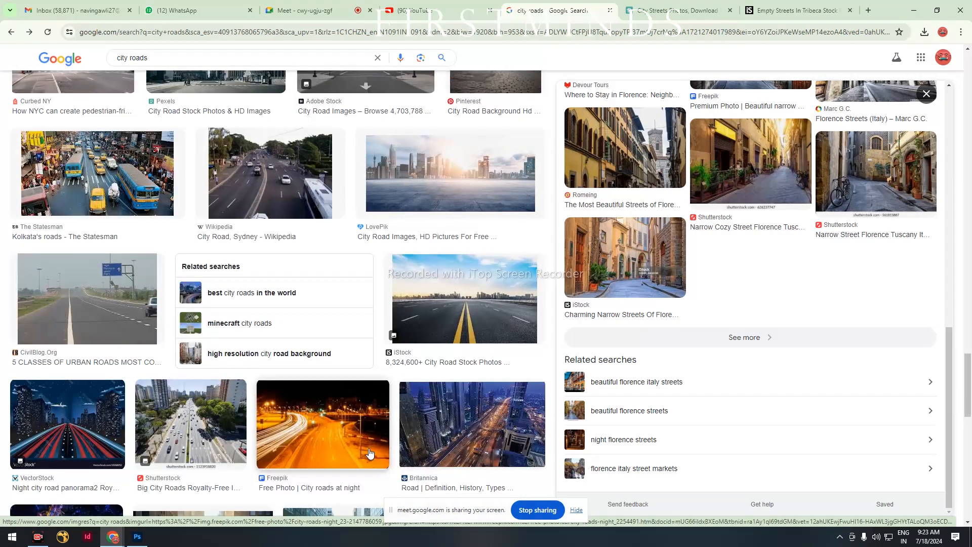
pyautogui.scroll(4, 449, 414)
pyautogui.scroll(10, 837, 230)
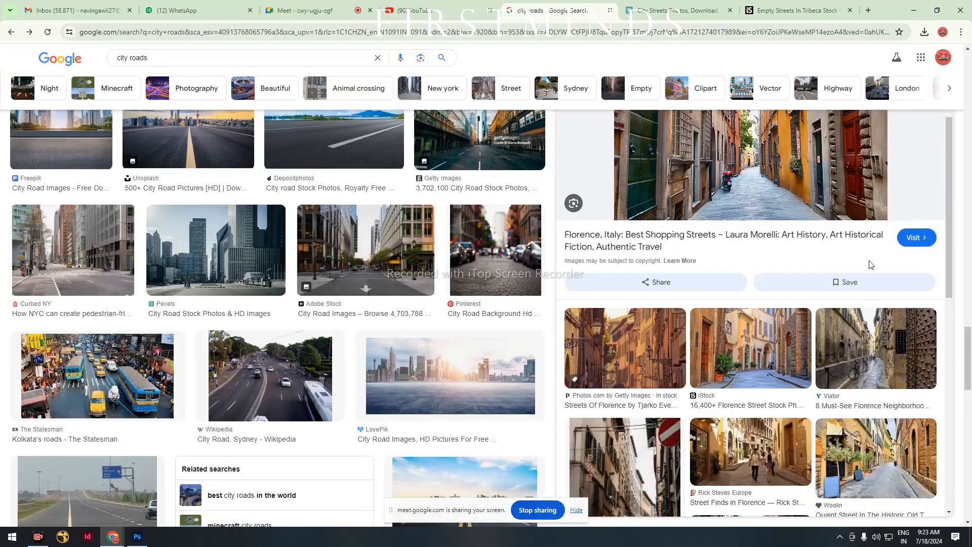
# Step: Copy the Viator photo of the wet Florence street with bicycles and paste it into the Photoshop document
pyautogui.click(885, 335)
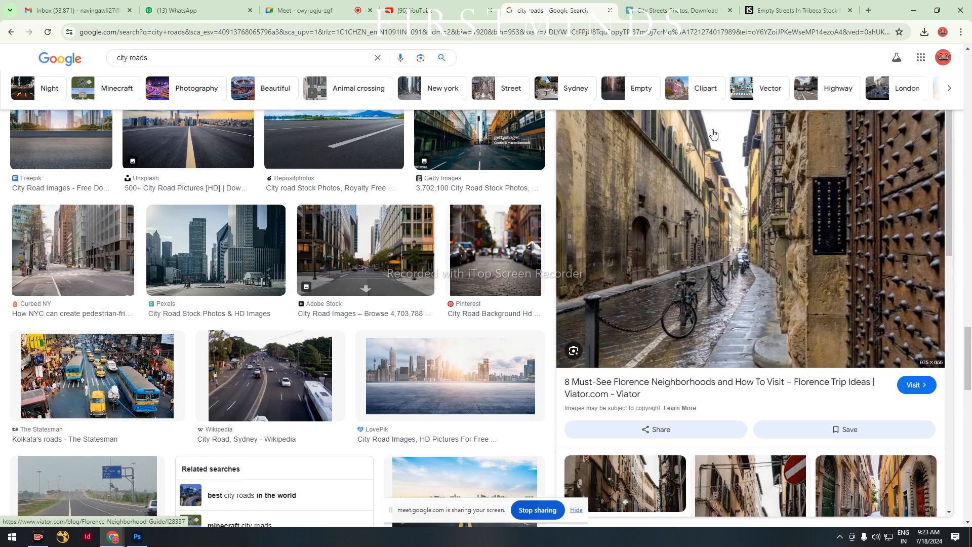
pyautogui.rightClick(810, 214)
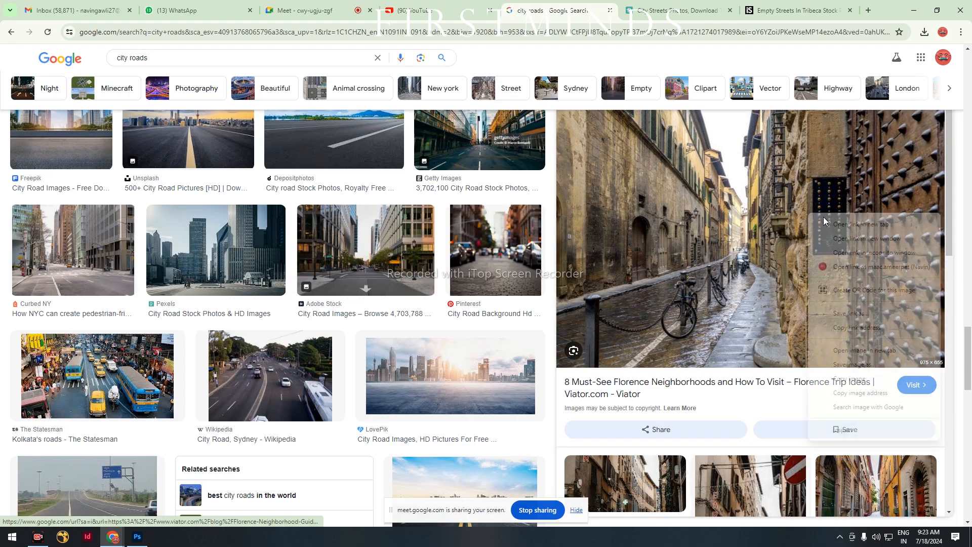
pyautogui.click(831, 377)
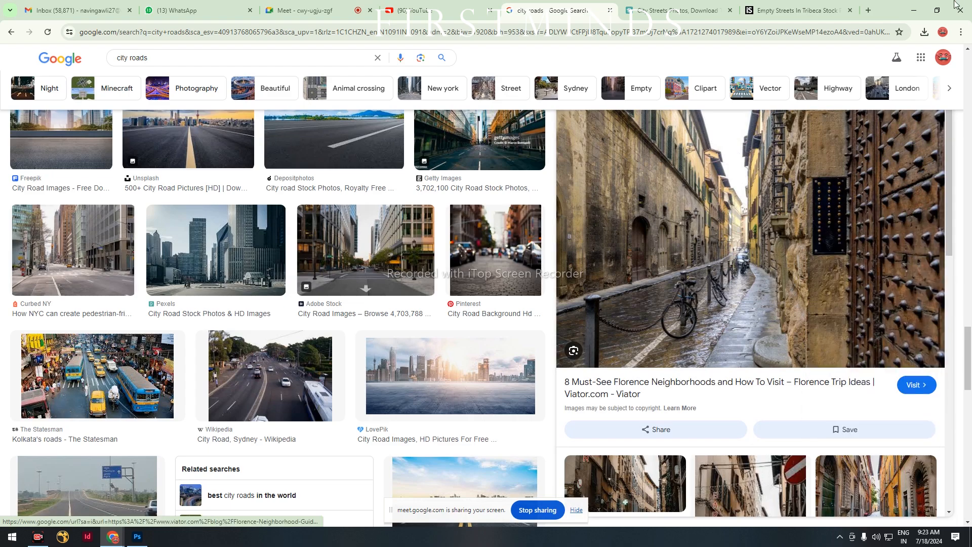
pyautogui.click(914, 10)
pyautogui.hotkey('ctrl', 'v')
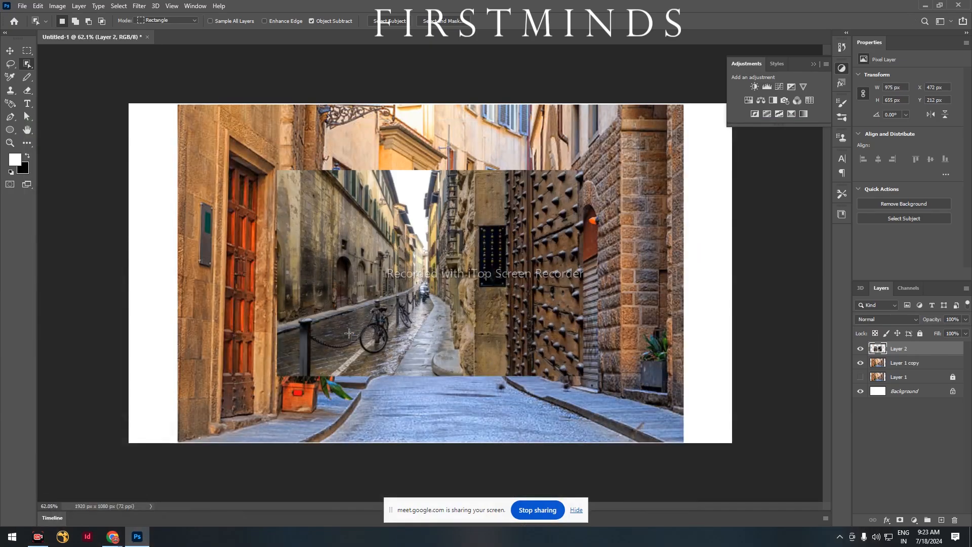
# Step: Scale the pasted wet street photo proportionally to about 1609 × 1081 px, covering the alley photo
pyautogui.hotkey('ctrl', 't')
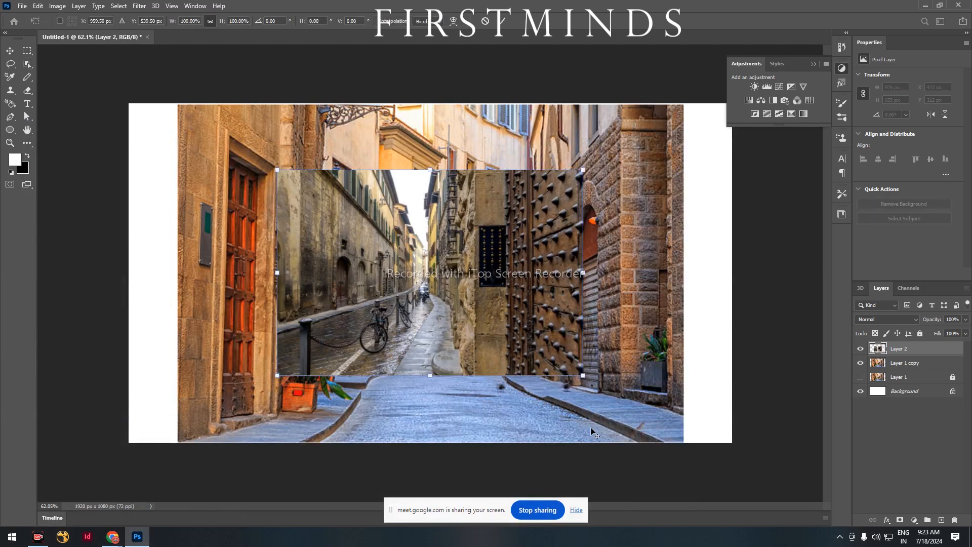
pyautogui.moveTo(583, 376); pyautogui.dragTo(687, 440)
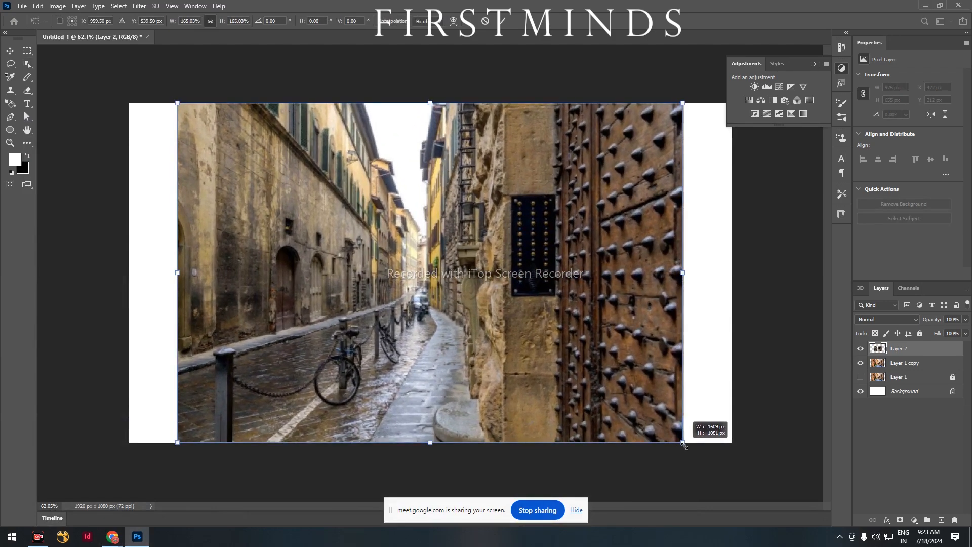
pyautogui.press('Return')
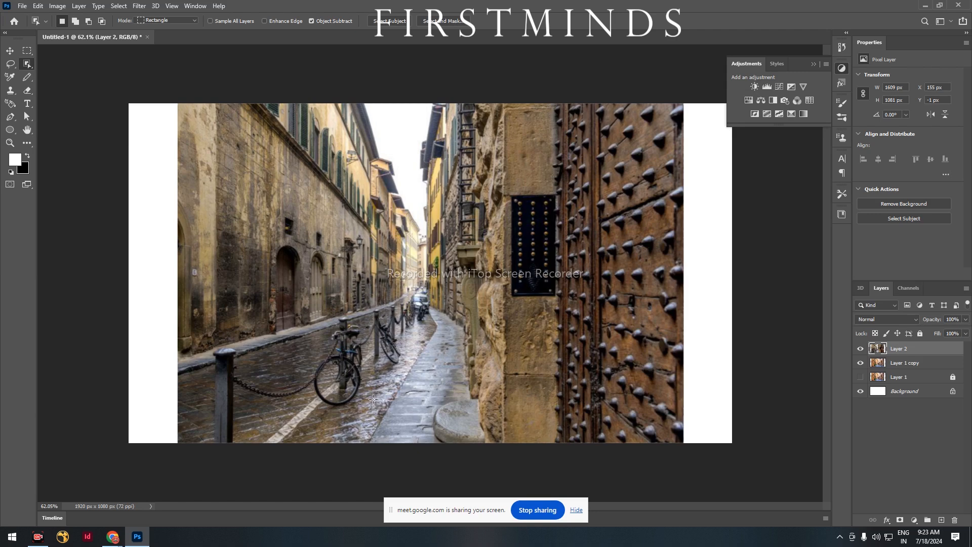
# Step: Select the white sky between the buildings in the wet street photo with the Quick Selection tool
pyautogui.click(11, 65)
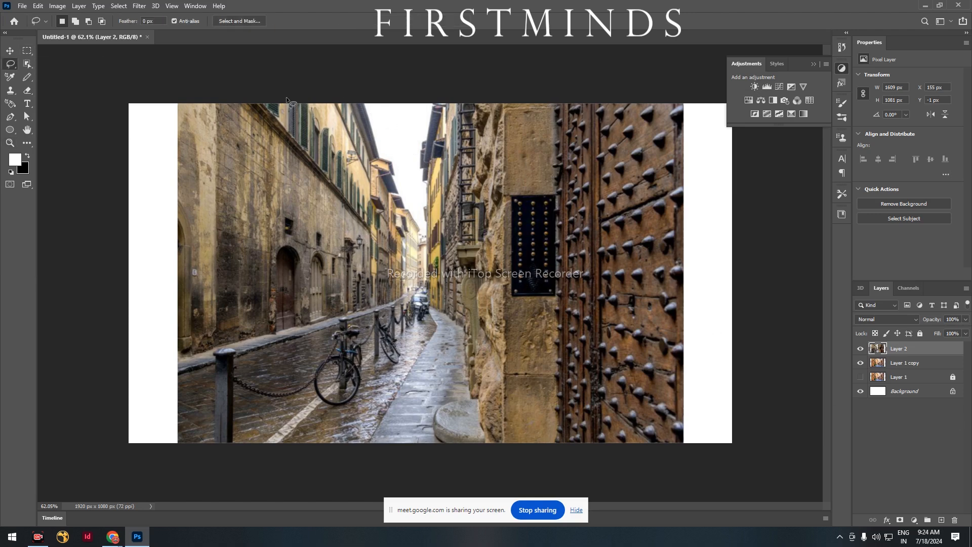
pyautogui.click(28, 65)
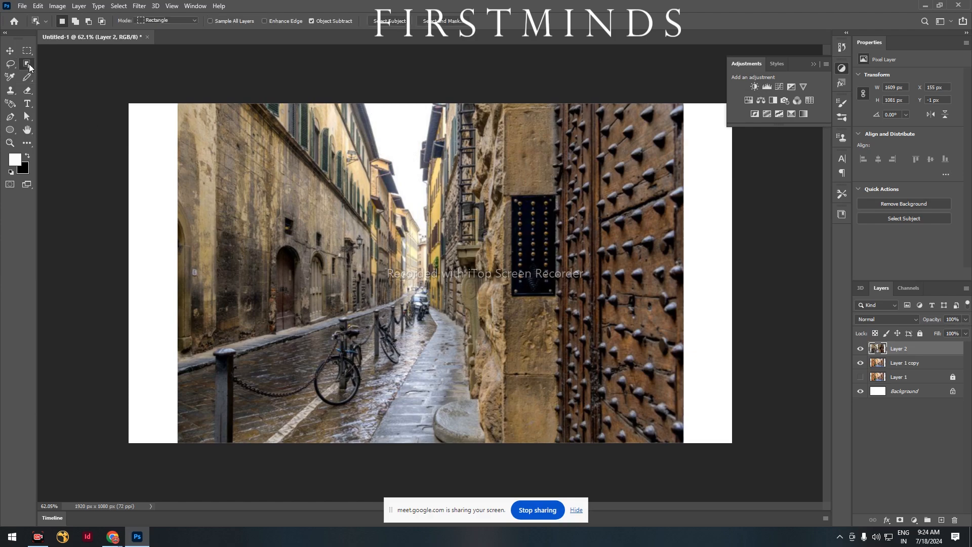
pyautogui.click(78, 73)
pyautogui.moveTo(386, 105)
pyautogui.mouseDown()
pyautogui.moveTo(400, 106)
pyautogui.moveTo(405, 152)
pyautogui.mouseUp()
pyautogui.scroll(5, 420, 162)
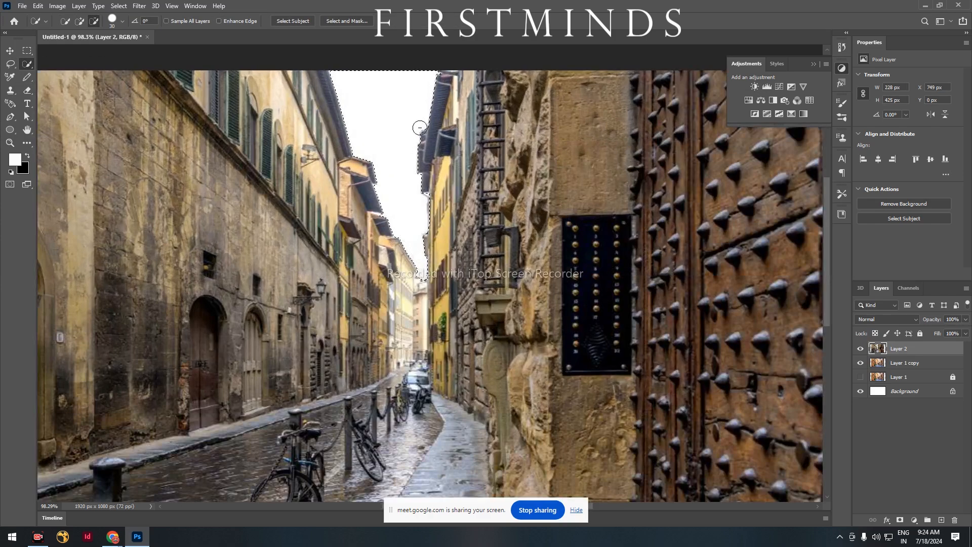
pyautogui.scroll(5, 441, 302)
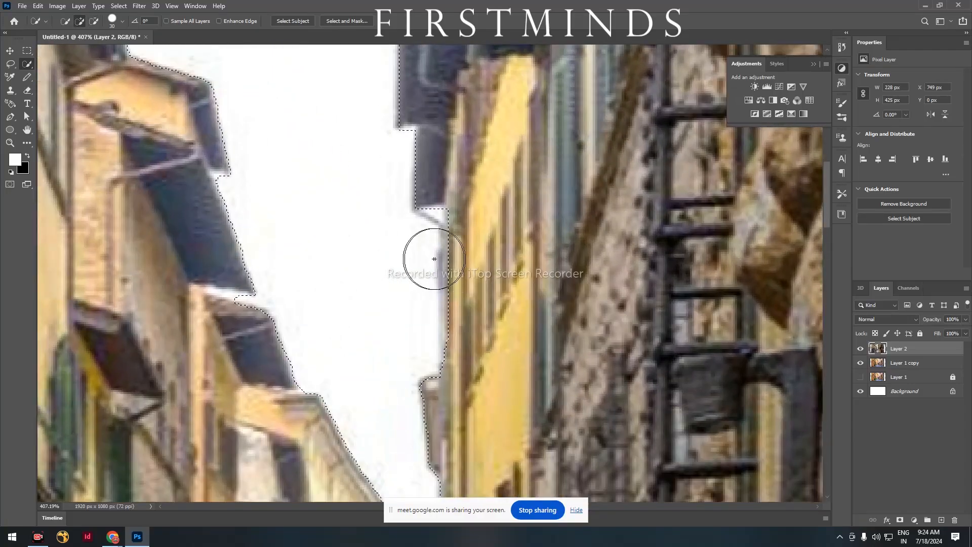
pyautogui.scroll(-6, 434, 279)
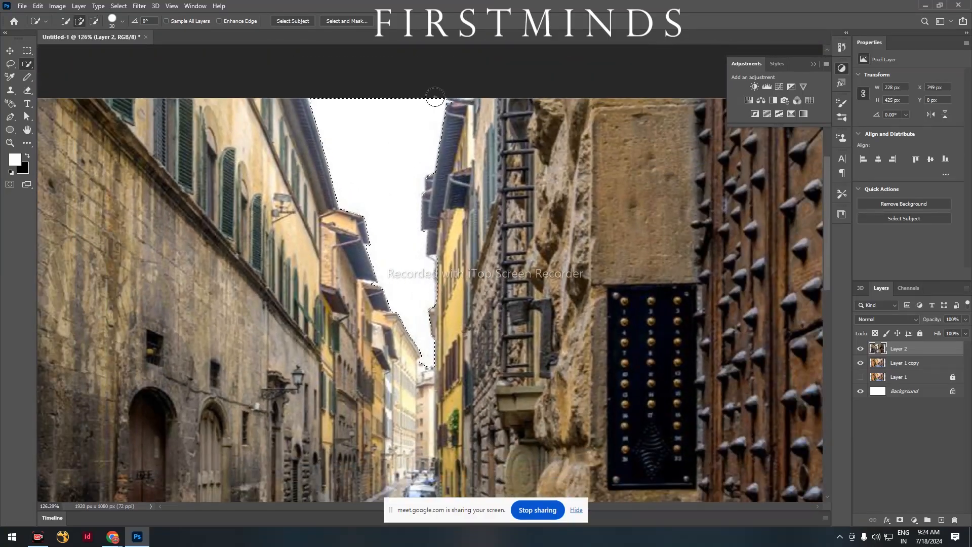
pyautogui.scroll(4, 445, 299)
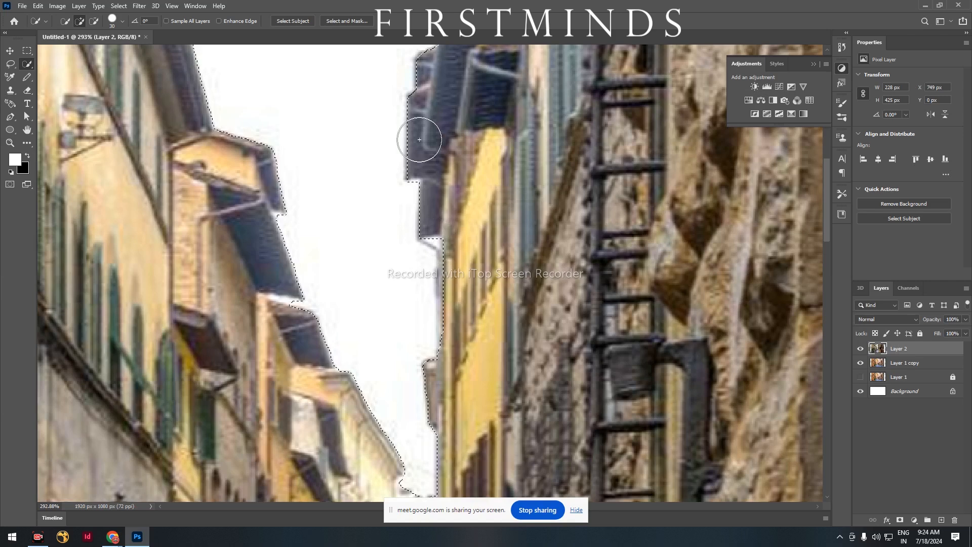
# Step: Add a strip of the yellow building's edge to the sky selection with the Polygonal Lasso
pyautogui.click(11, 64)
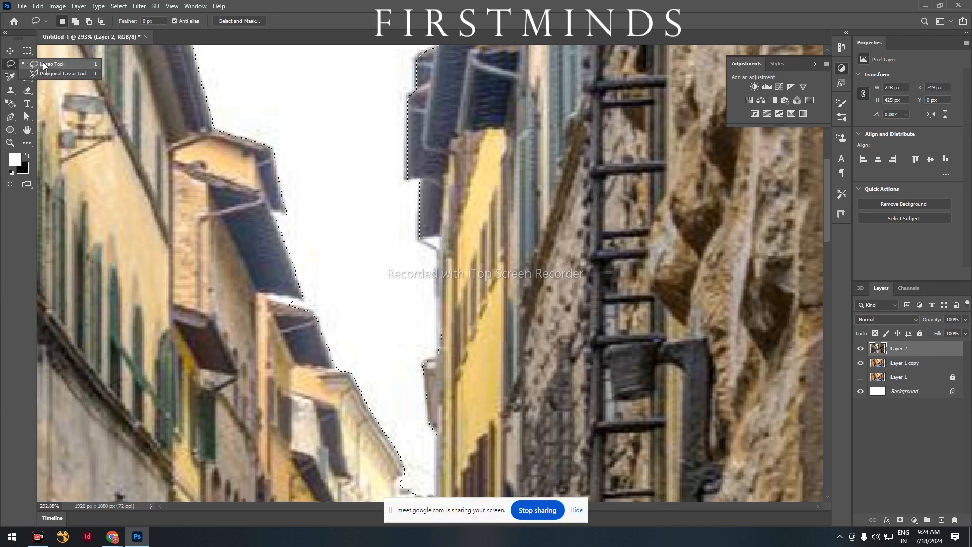
pyautogui.click(50, 71)
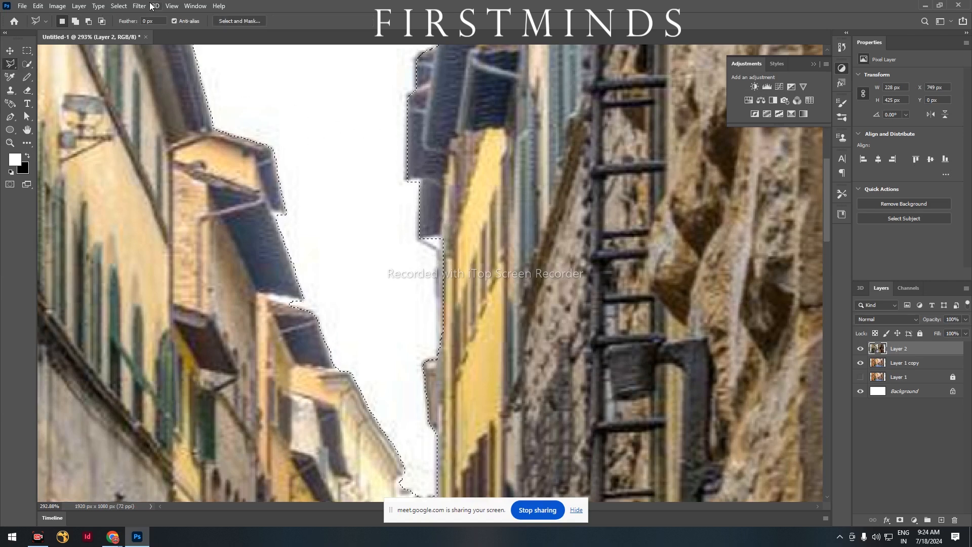
pyautogui.click(75, 21)
pyautogui.click(437, 361)
pyautogui.click(444, 233)
pyautogui.click(465, 293)
pyautogui.click(454, 367)
pyautogui.click(438, 366)
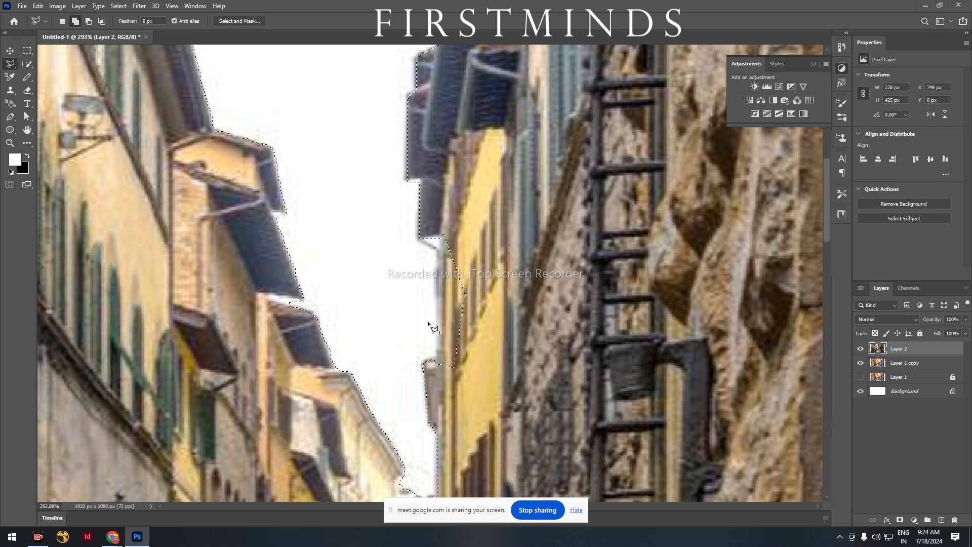
# Step: Subtract the yellow building's edge from the sky selection with the Polygonal Lasso
pyautogui.click(89, 21)
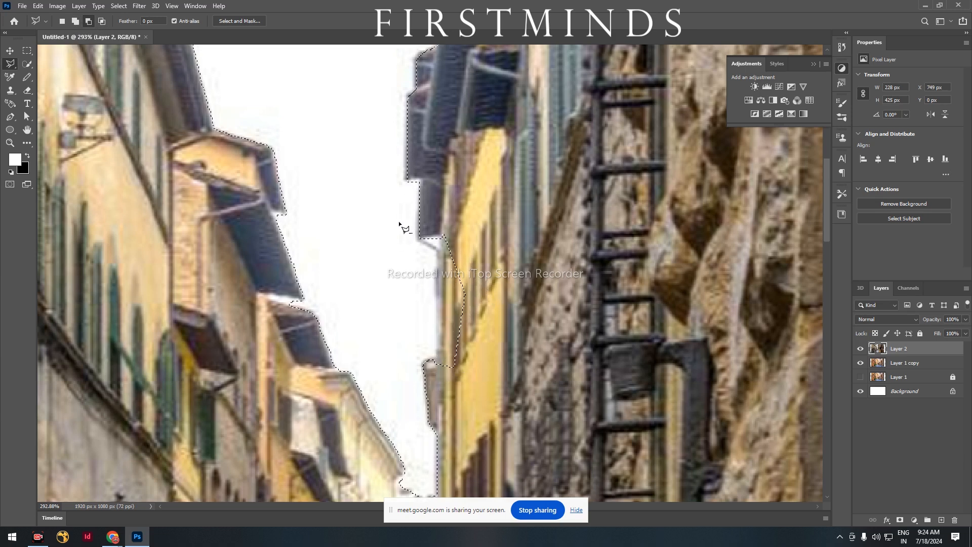
pyautogui.click(438, 239)
pyautogui.click(436, 386)
pyautogui.click(511, 372)
pyautogui.click(474, 182)
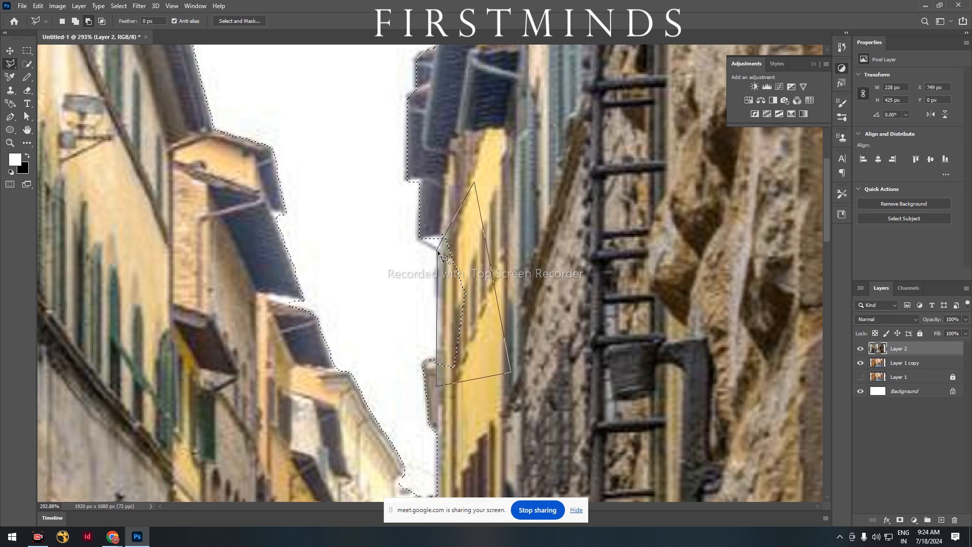
pyautogui.click(439, 251)
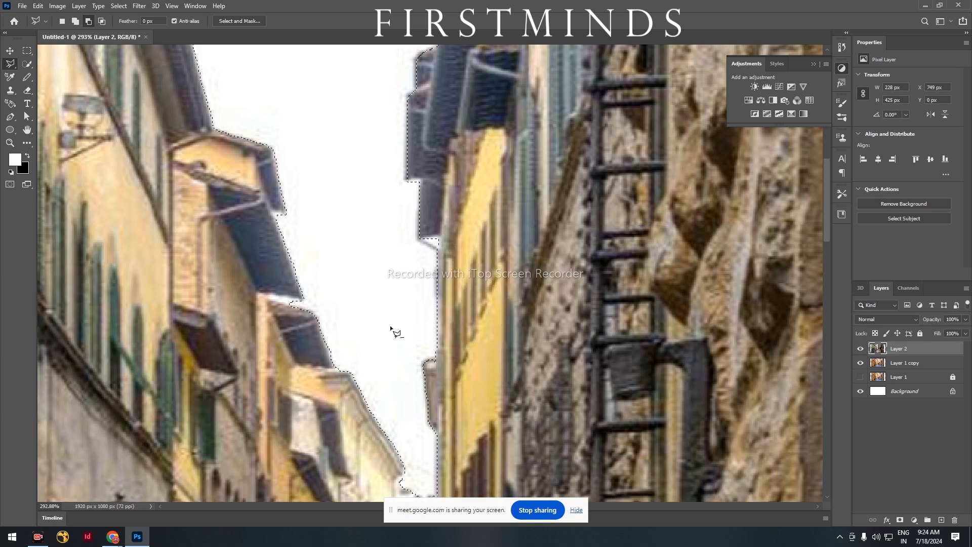
# Step: Try deleting the selected sky from Layer 2, and undo the deletion
pyautogui.scroll(-5, 485, 314)
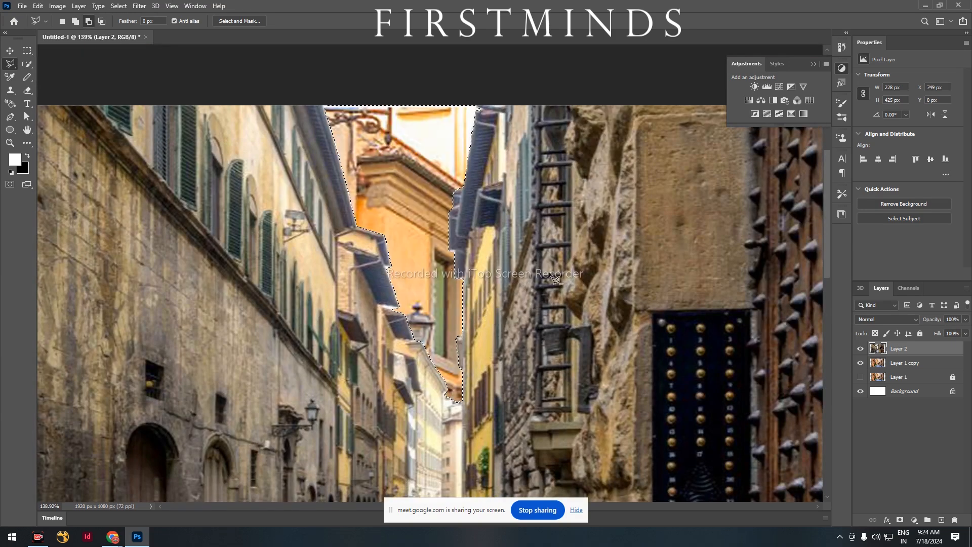
pyautogui.scroll(-2, 465, 256)
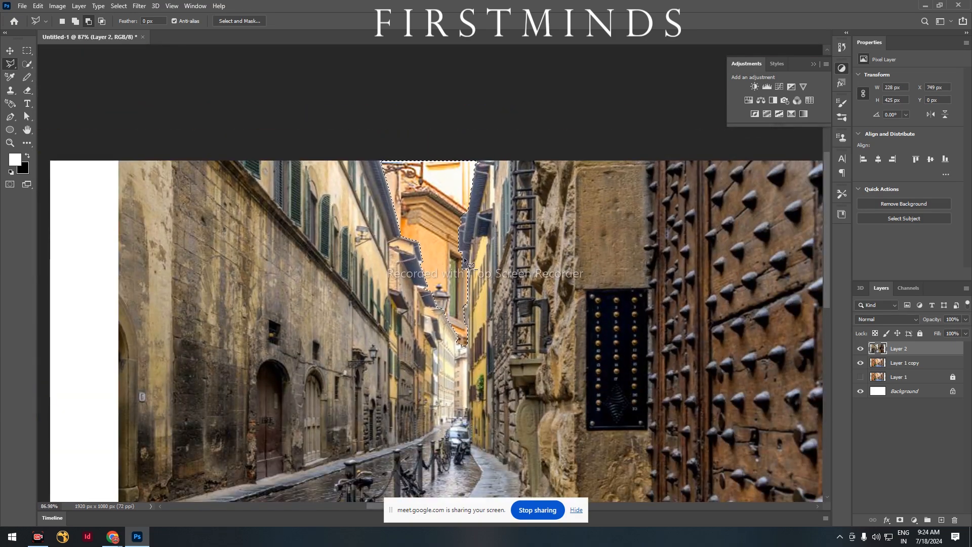
pyautogui.press('Delete')
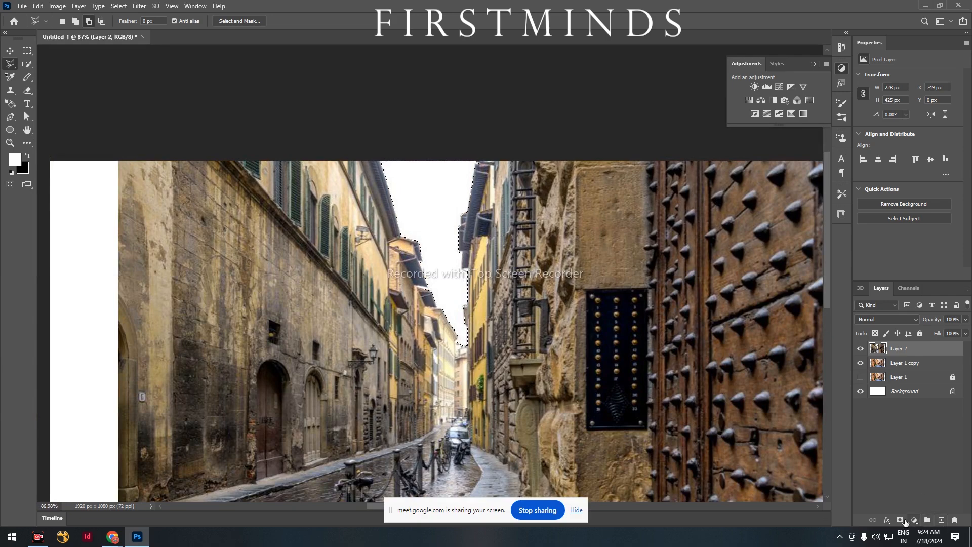
# Step: Try masking Layer 2 directly from the sky selection, undoing the mask each time
pyautogui.click(900, 520)
pyautogui.scroll(-2, 600, 326)
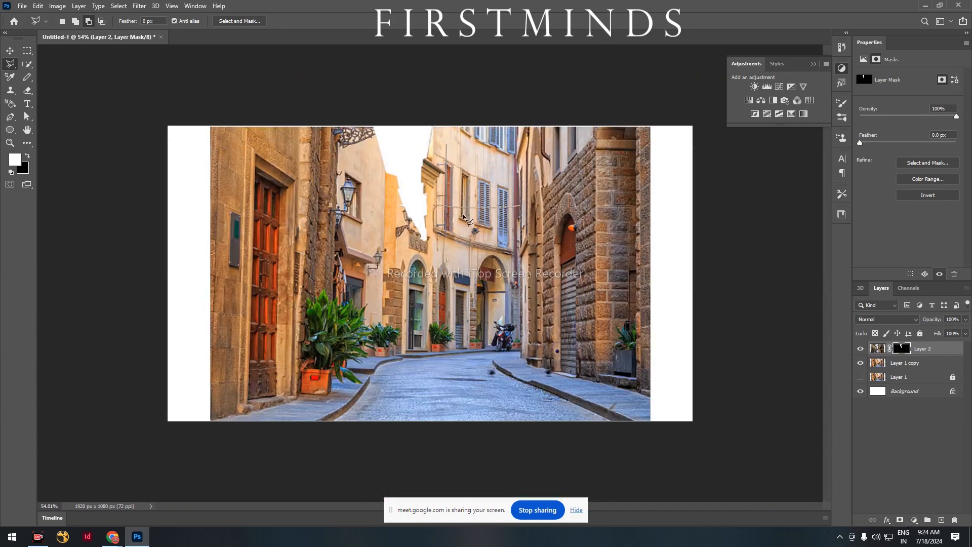
pyautogui.hotkey('ctrl', 'z')
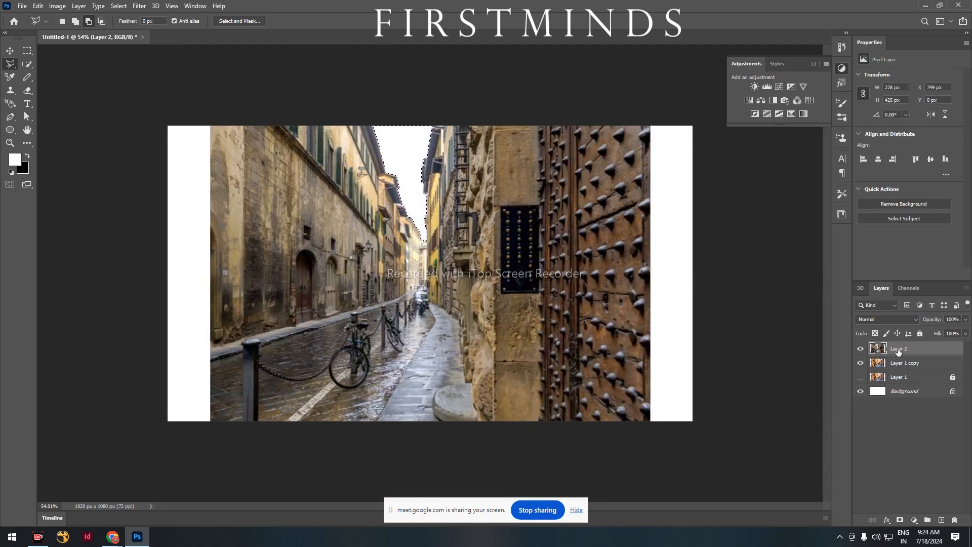
pyautogui.click(900, 521)
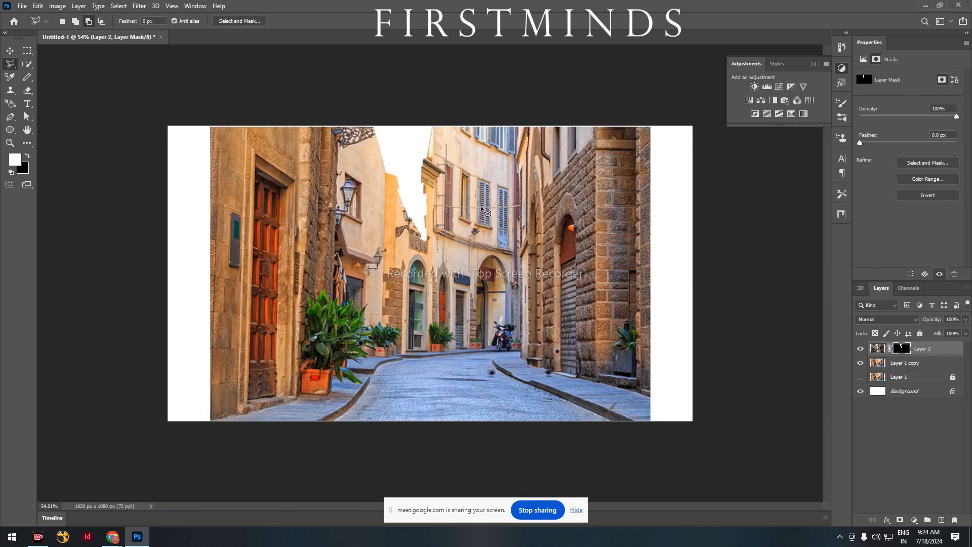
pyautogui.hotkey('ctrl', 'z')
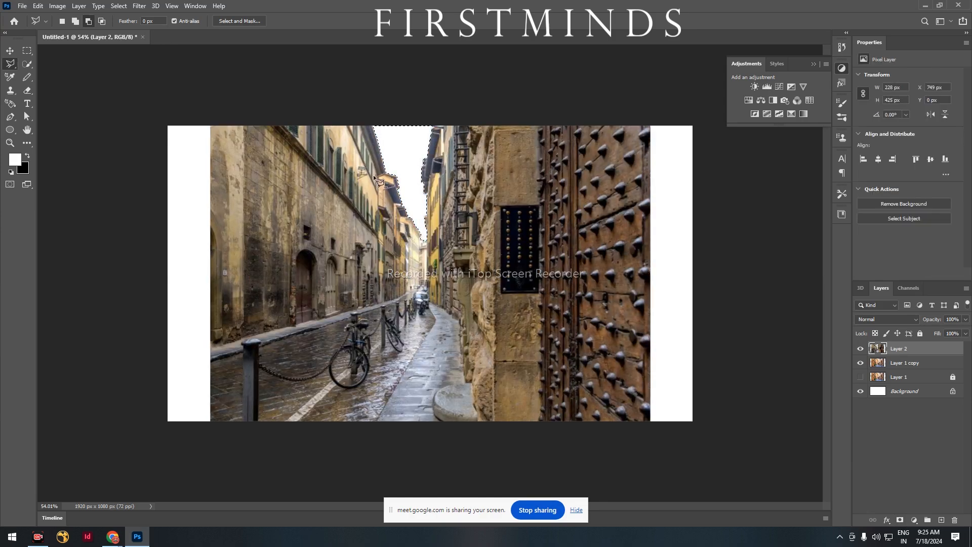
# Step: Invert the sky selection and apply it to Layer 2 as a layer mask that hides the sky
pyautogui.rightClick(368, 215)
pyautogui.click(409, 231)
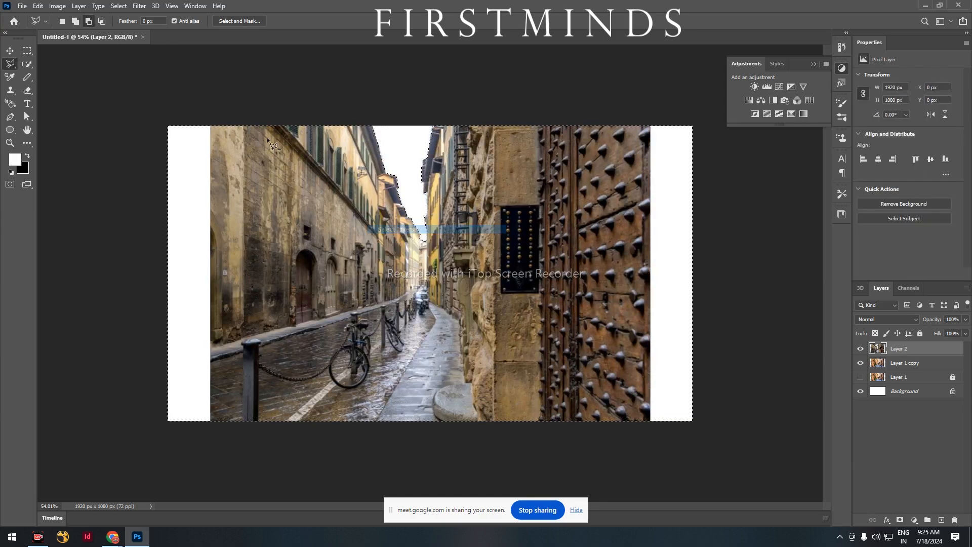
pyautogui.click(901, 520)
pyautogui.hotkey('ctrl', 'i')
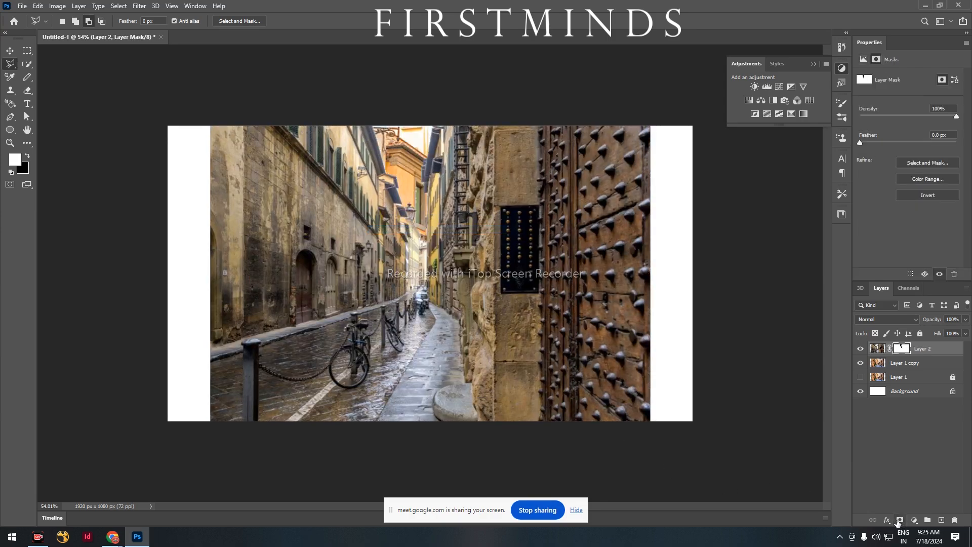
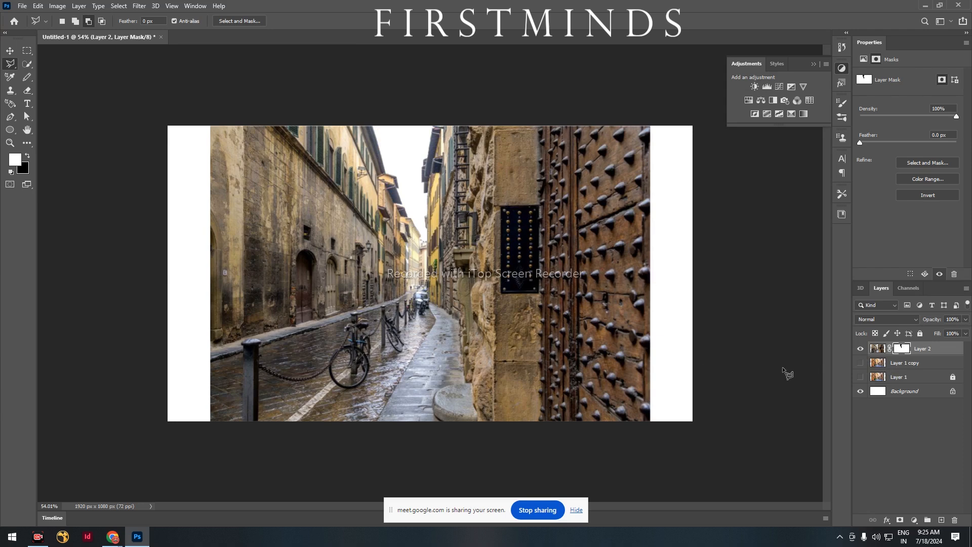
# Step: Crop the canvas to the street photo's 1609 px width and hide the white Background layer
pyautogui.press('c')
pyautogui.moveTo(689, 270); pyautogui.dragTo(672, 270)
pyautogui.moveTo(189, 274); pyautogui.dragTo(212, 270)
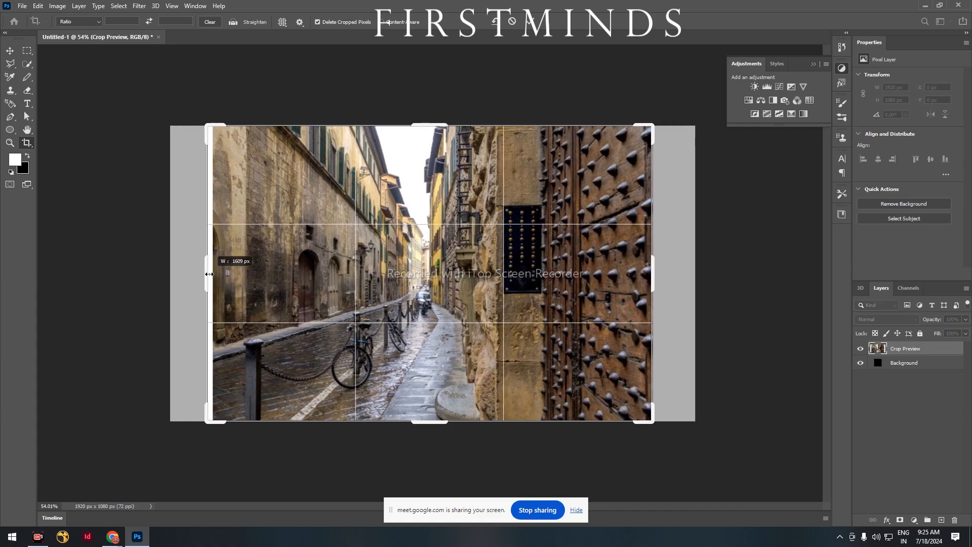
pyautogui.press('Return')
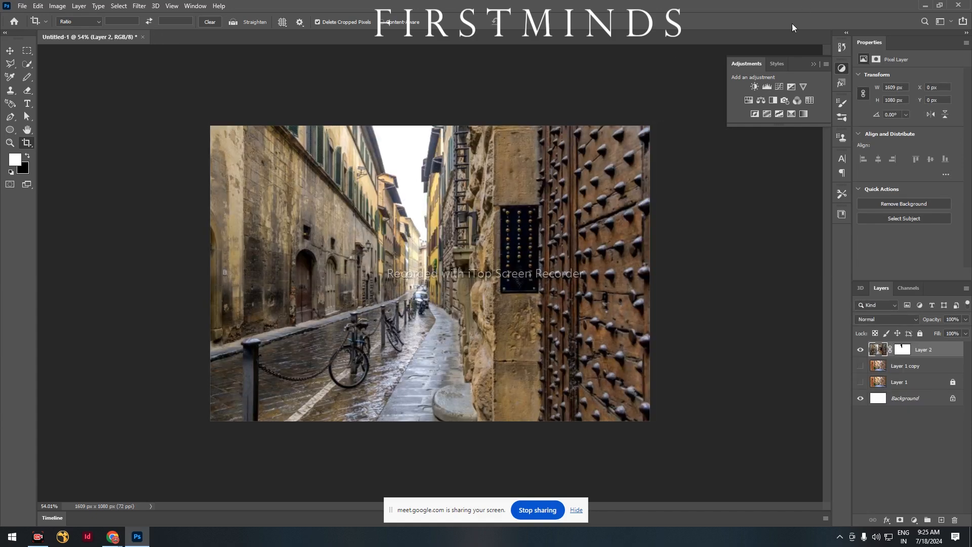
pyautogui.click(861, 399)
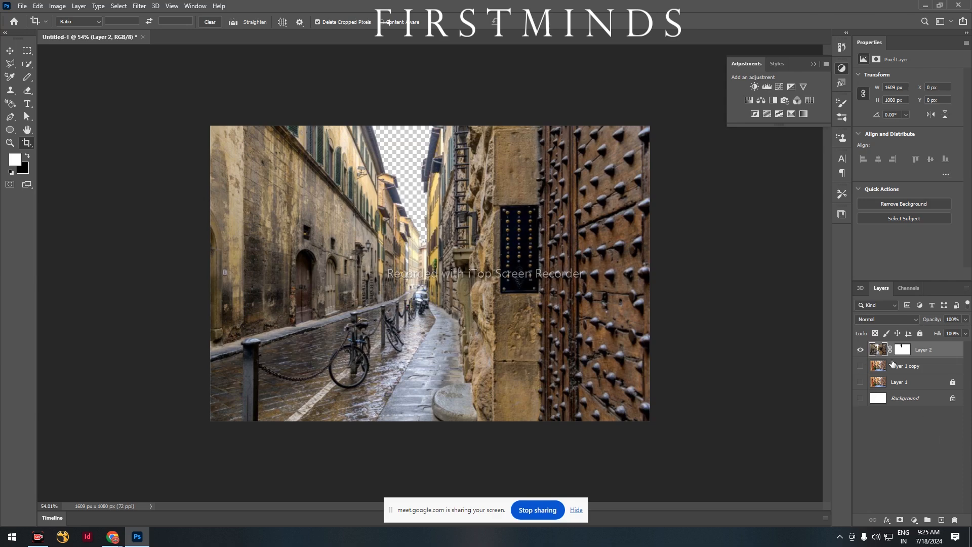
# Step: Duplicate the masked Layer 2, keeping the original beneath it unmasked and locked
pyautogui.hotkey('ctrl', 'j')
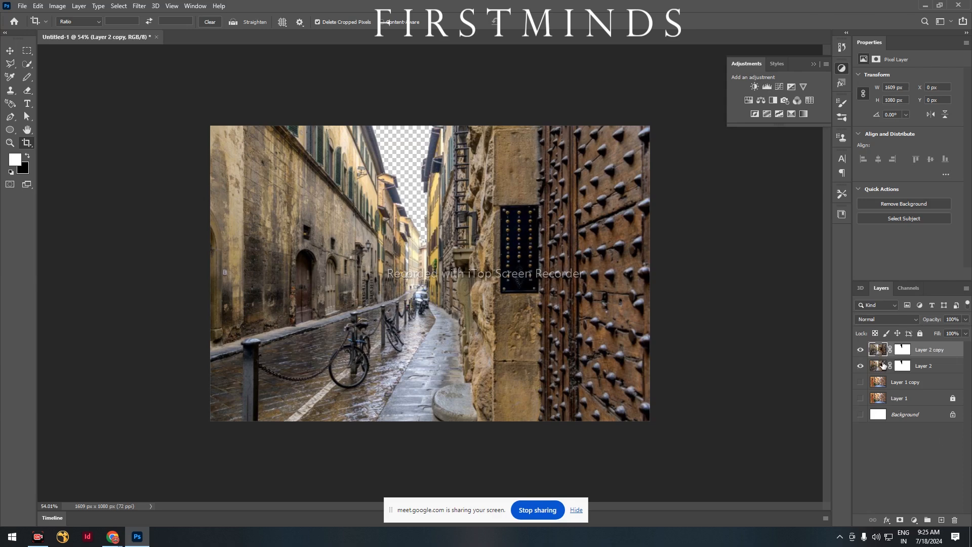
pyautogui.moveTo(904, 364); pyautogui.dragTo(960, 526)
pyautogui.click(525, 201)
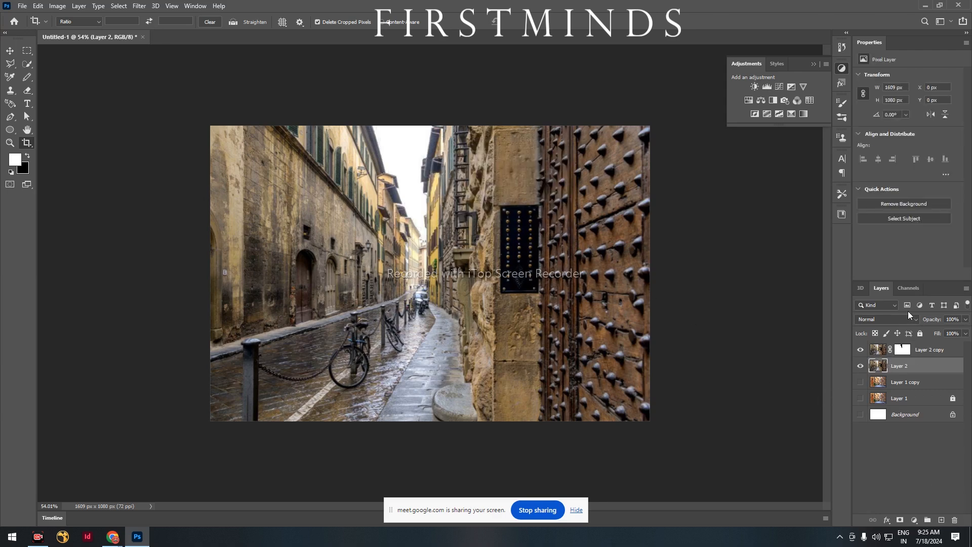
pyautogui.click(921, 333)
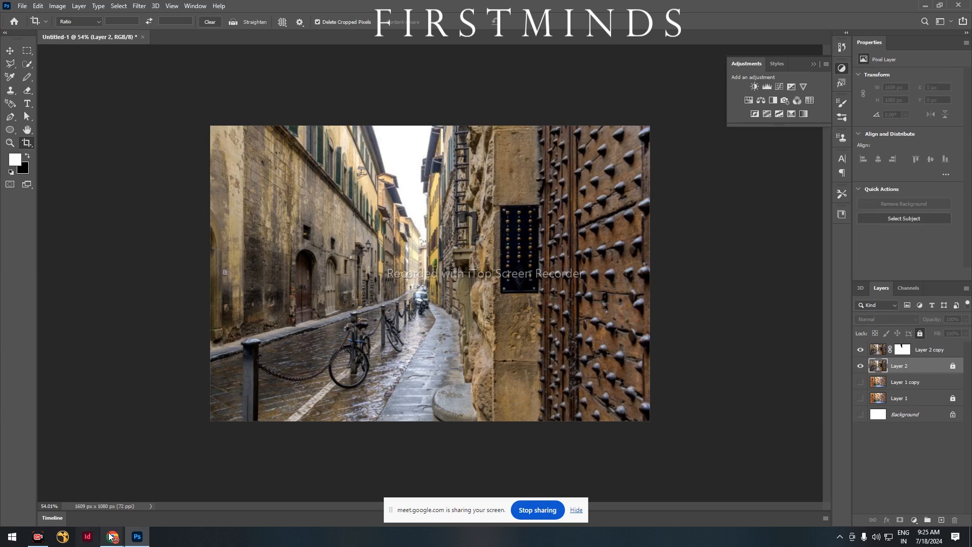
# Step: Switch to Chrome and search Google Images for "sky in rany"
pyautogui.moveTo(112, 536)
pyautogui.click(84, 509)
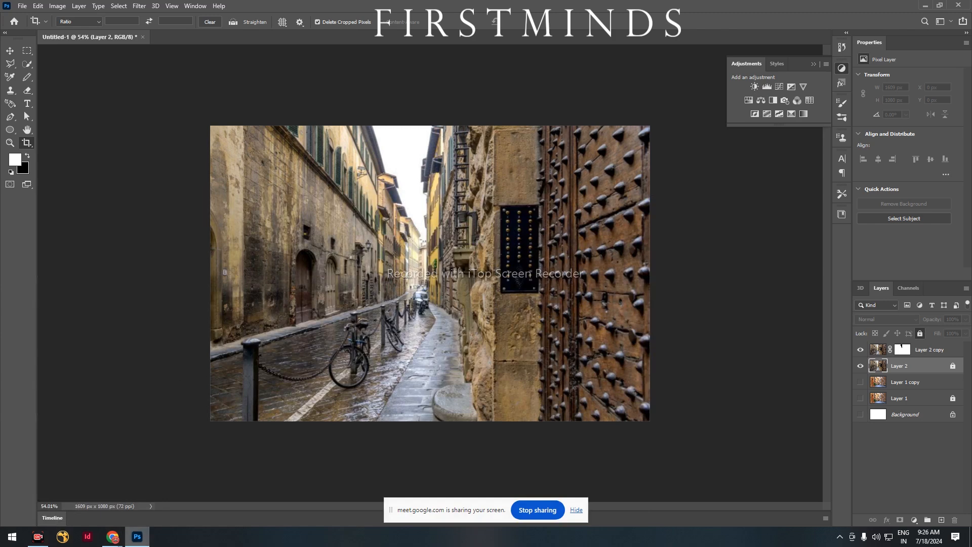
pyautogui.moveTo(121, 543)
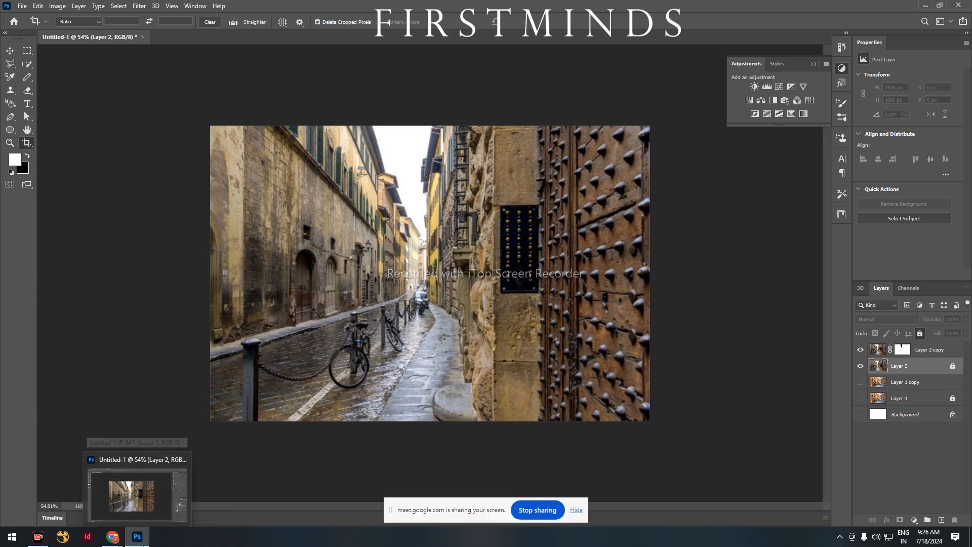
pyautogui.click(80, 474)
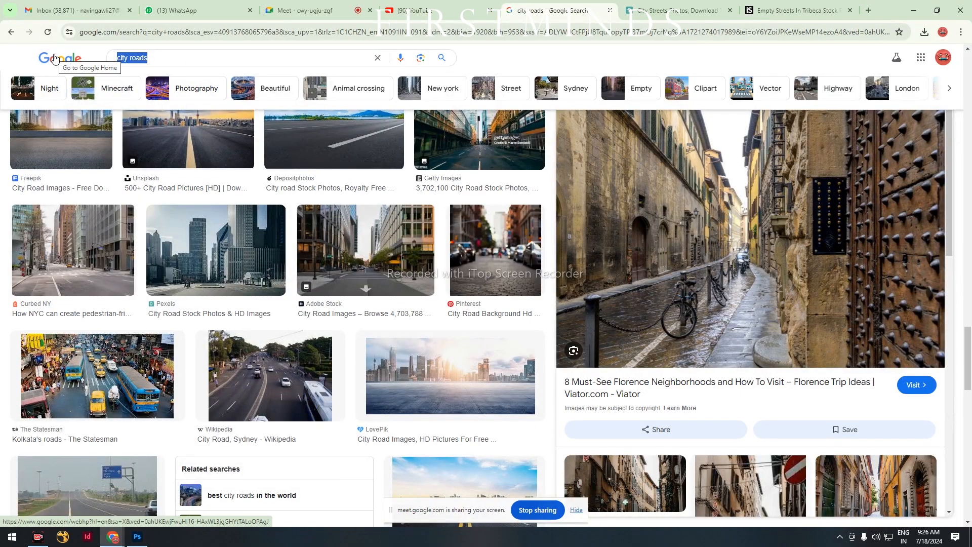
pyautogui.write('sky ')
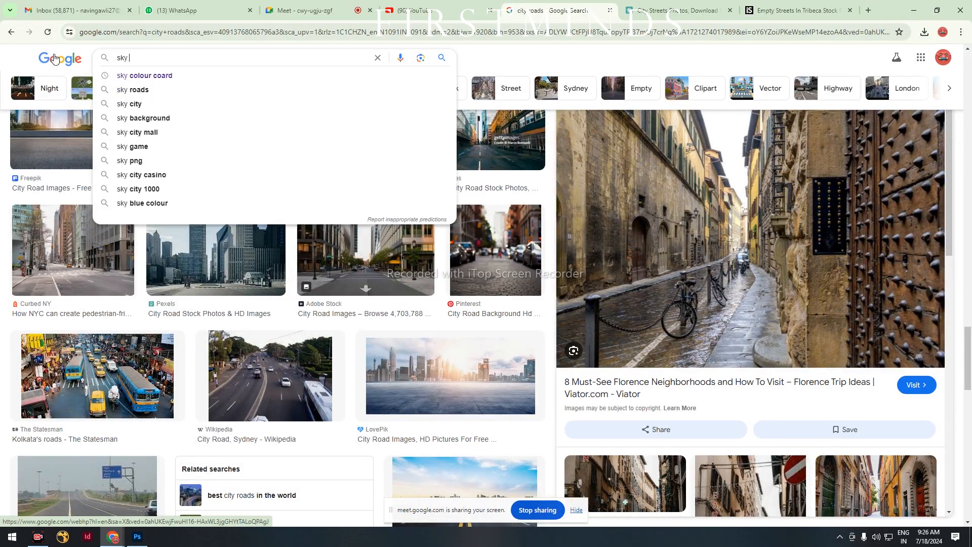
pyautogui.write('in ra')
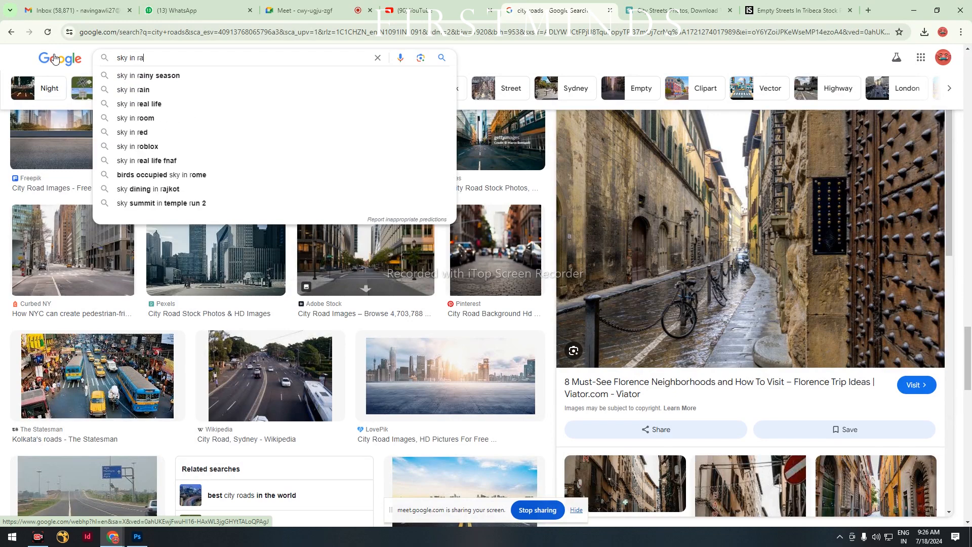
pyautogui.write('ny')
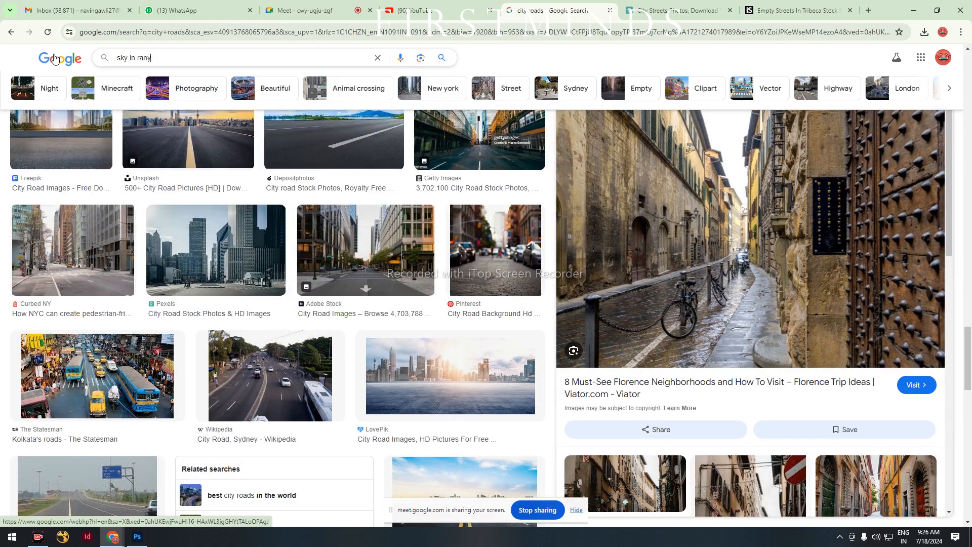
pyautogui.press('Return')
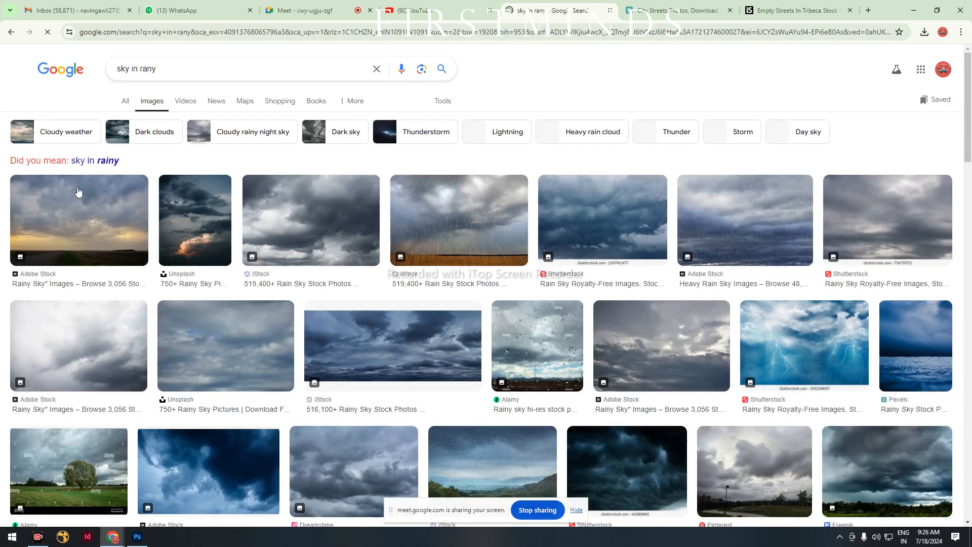
# Step: Correct the image search to "sky in rainy", preview the Shutterstock rain sky result, and return to Photoshop
pyautogui.click(96, 161)
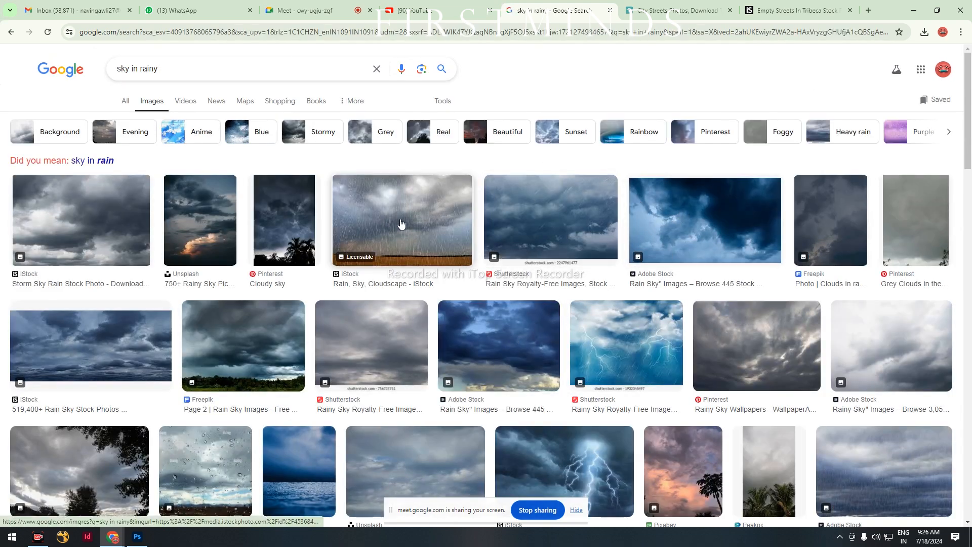
pyautogui.click(579, 227)
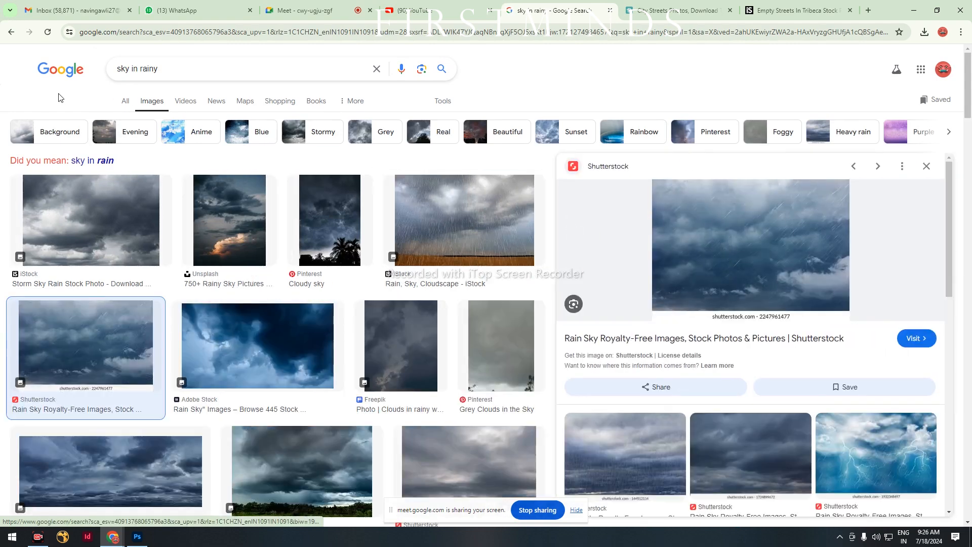
pyautogui.click(11, 33)
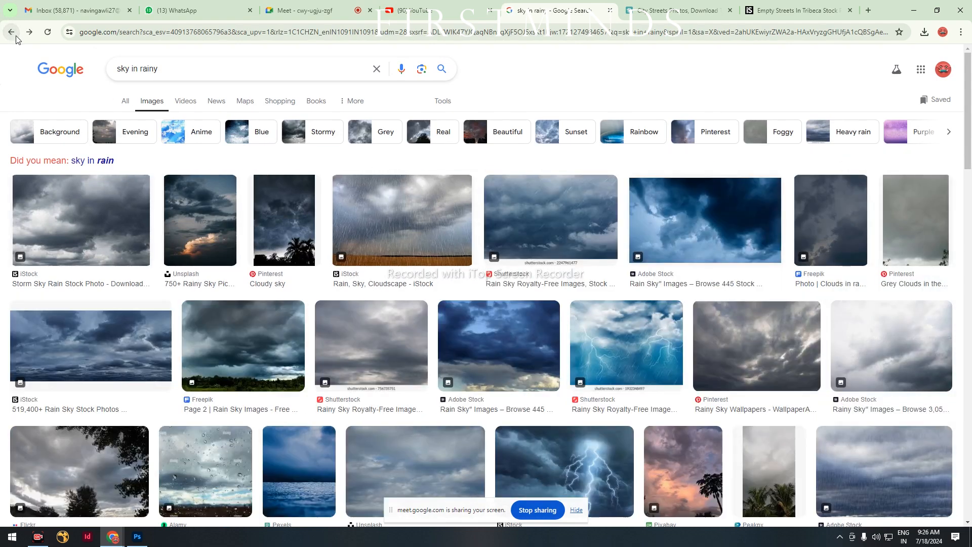
pyautogui.click(913, 10)
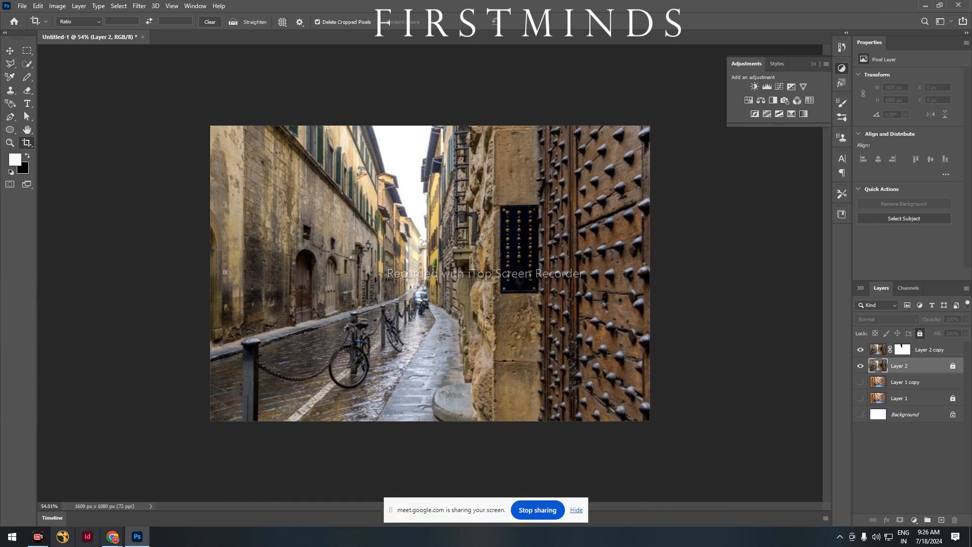
# Step: Switch back to the Chrome image results and preview the Wikimedia Commons rainy day sky photo
pyautogui.moveTo(116, 541)
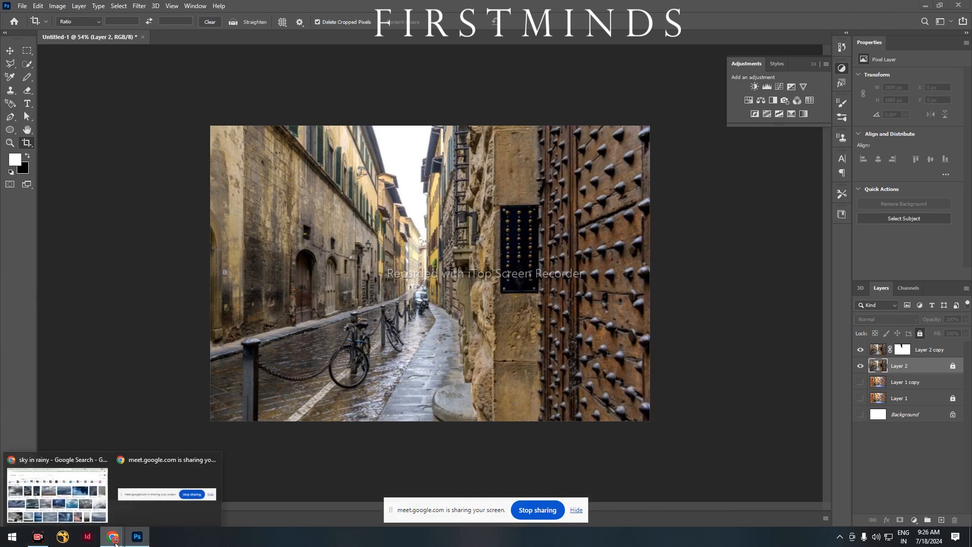
pyautogui.click(47, 522)
pyautogui.scroll(-4, 361, 350)
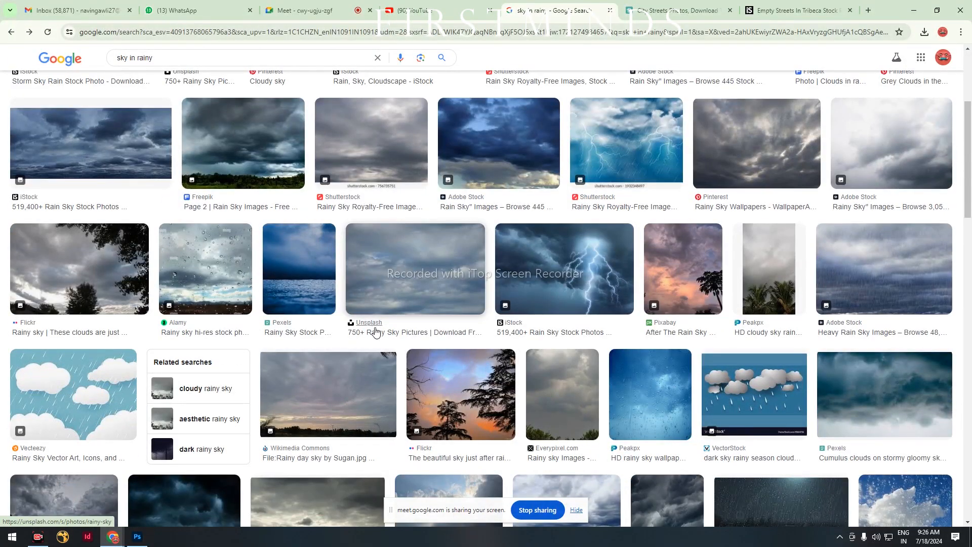
pyautogui.click(318, 389)
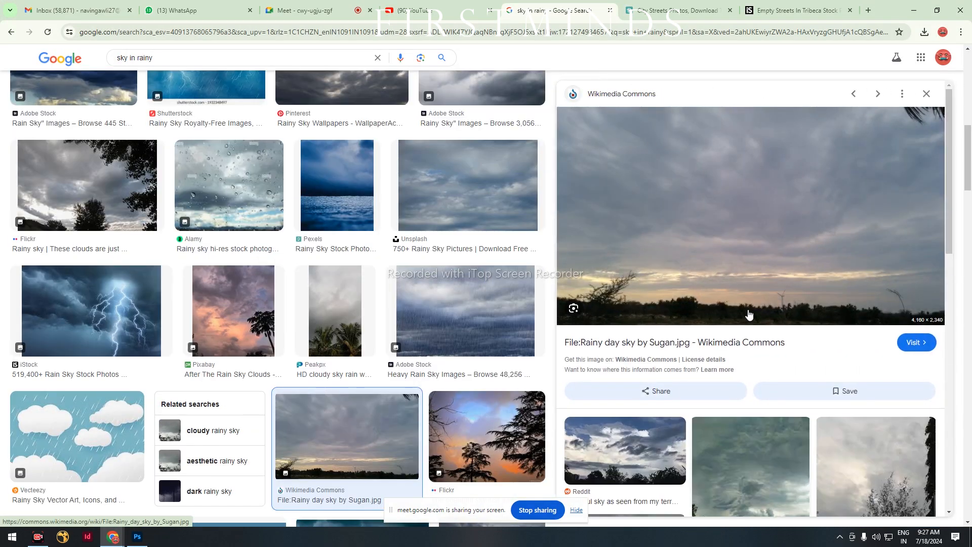
pyautogui.scroll(-5, 755, 376)
pyautogui.scroll(3, 755, 376)
pyautogui.scroll(5, 754, 376)
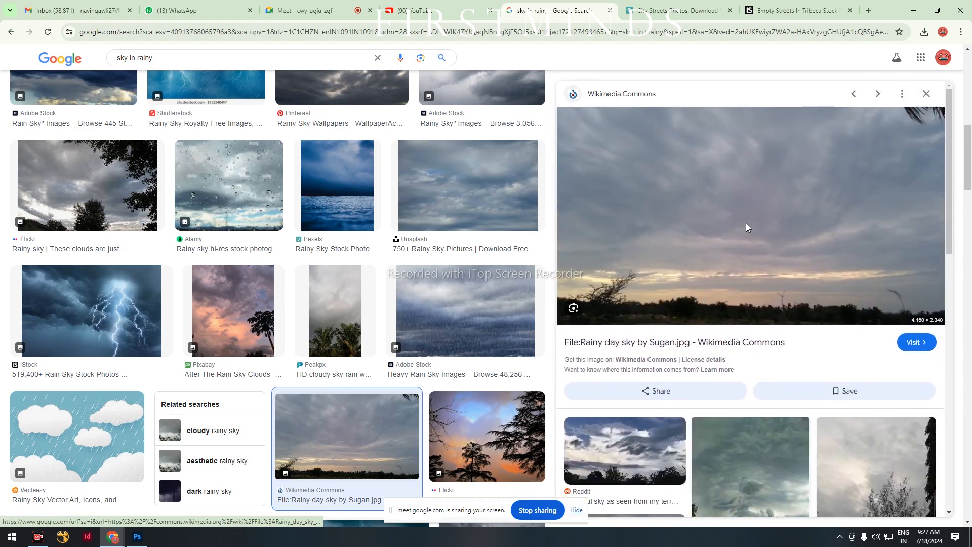
# Step: Copy the previewed Wikimedia Commons sky photo and paste it into the Photoshop document as a layer above Layer 2
pyautogui.rightClick(746, 226)
pyautogui.click(802, 404)
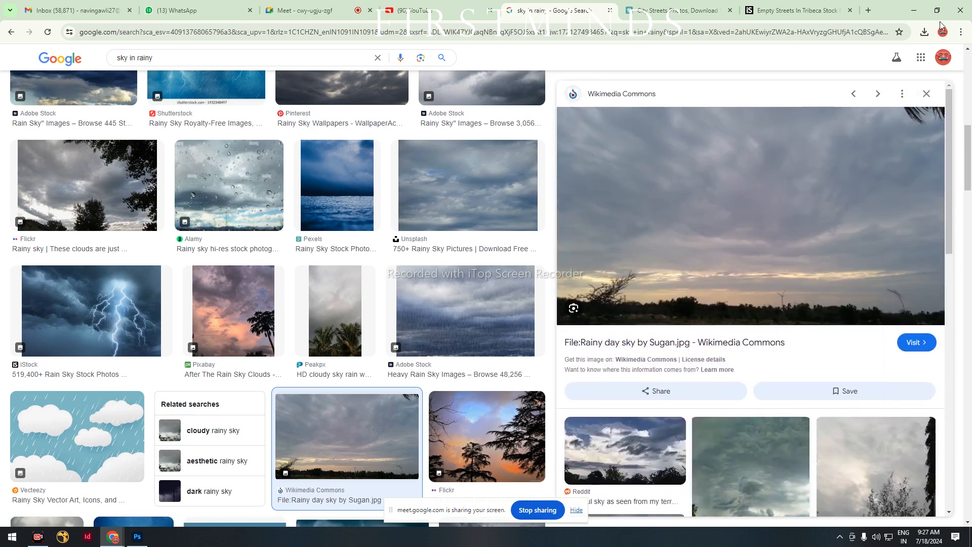
pyautogui.rightClick(743, 201)
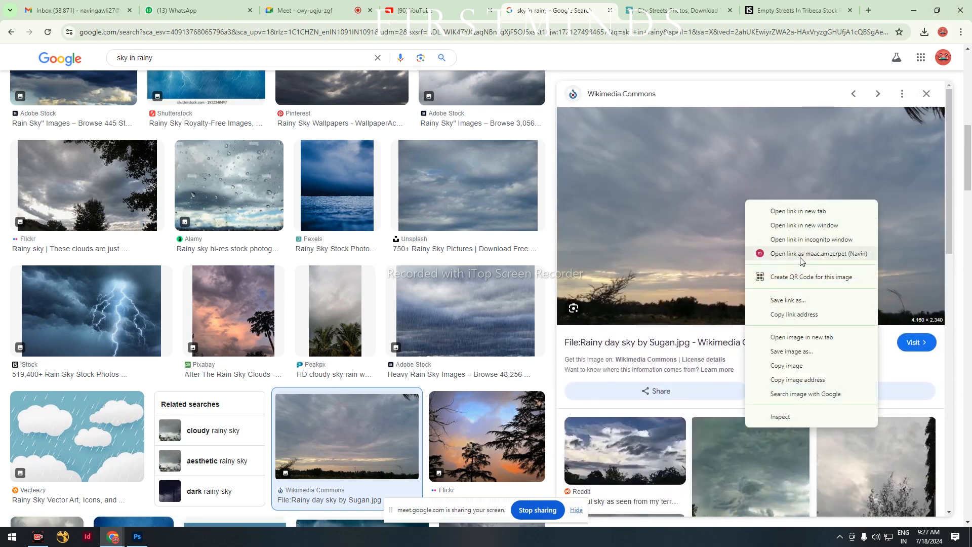
pyautogui.click(802, 365)
pyautogui.click(914, 10)
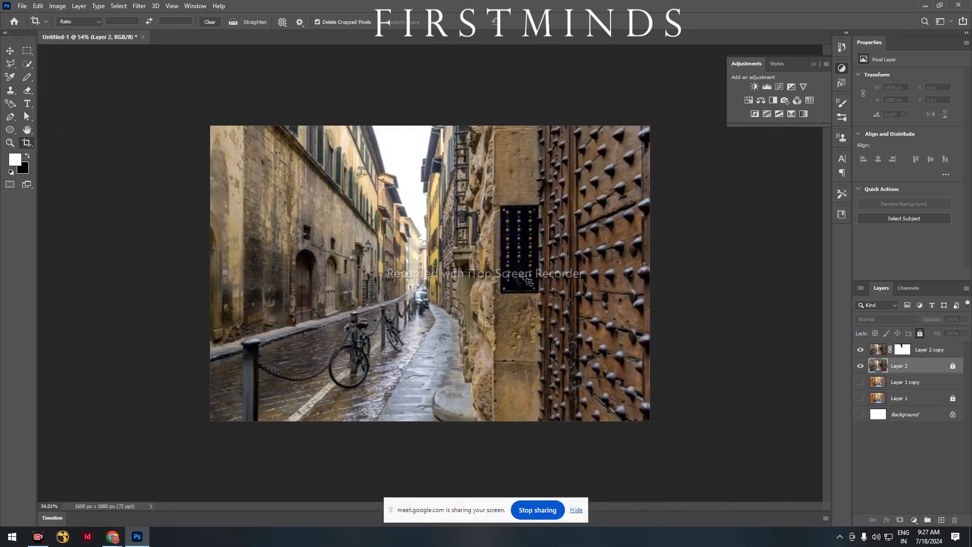
pyautogui.hotkey('ctrl', 'v')
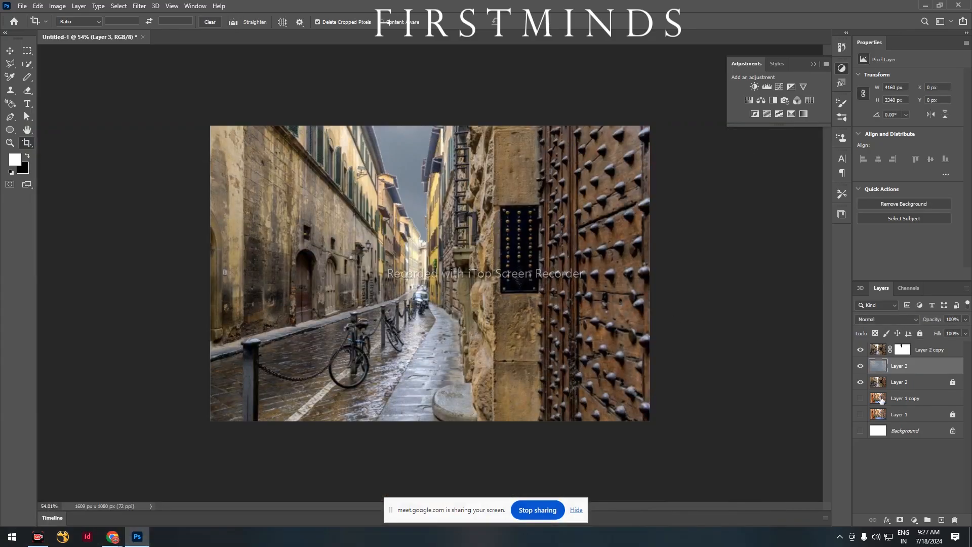
# Step: Move the pasted sky layer above Layer 2 copy and scale it to 38.61%, spanning the canvas width from the top edge
pyautogui.moveTo(905, 367); pyautogui.dragTo(902, 344)
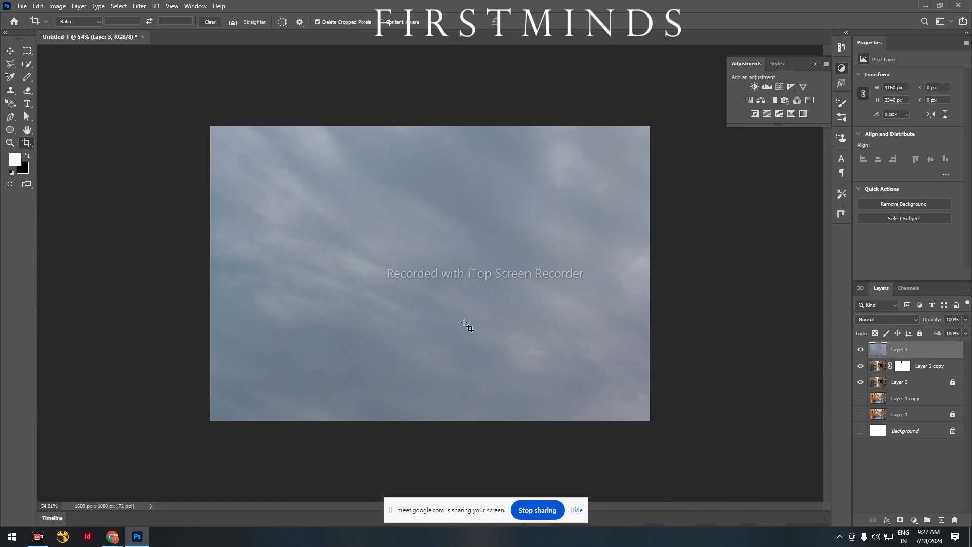
pyautogui.hotkey('ctrl', 't')
pyautogui.moveTo(212, 127); pyautogui.dragTo(649, 374)
pyautogui.moveTo(684, 456); pyautogui.dragTo(317, 262)
pyautogui.moveTo(544, 191); pyautogui.dragTo(617, 148)
pyautogui.moveTo(549, 214); pyautogui.dragTo(554, 190)
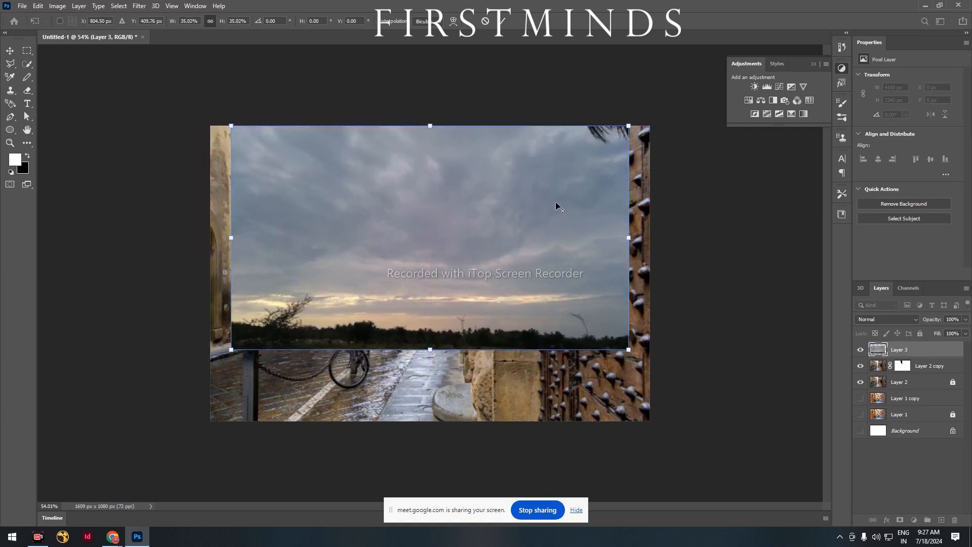
pyautogui.moveTo(633, 351); pyautogui.dragTo(653, 363)
pyautogui.moveTo(545, 314); pyautogui.dragTo(546, 325)
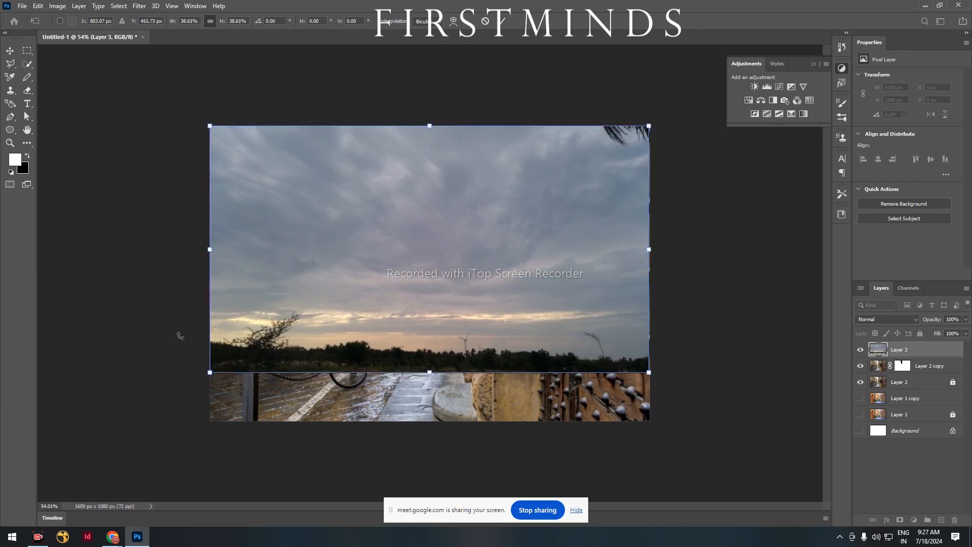
pyautogui.click(876, 489)
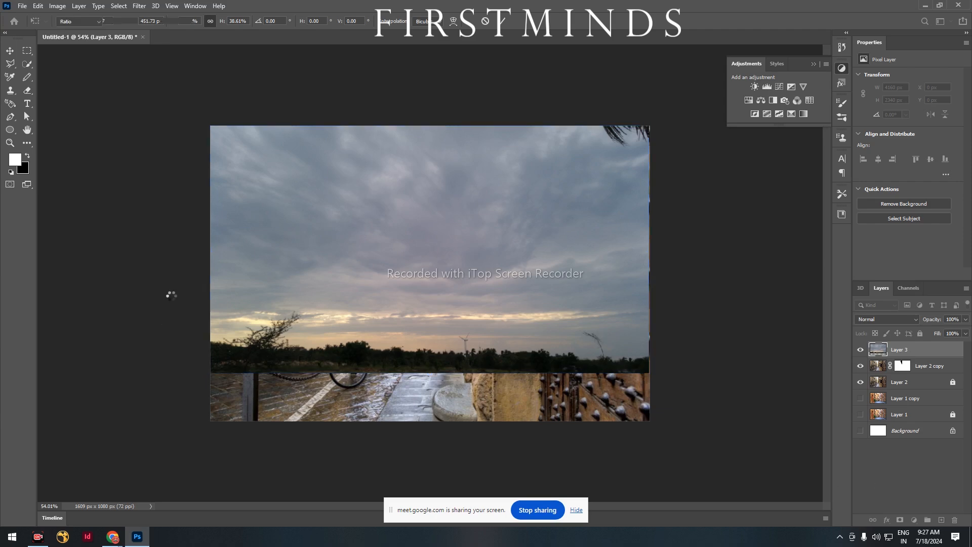
# Step: Mask out the sky layer's horizon and tree strip with an inverted rectangular selection, and move the layer beneath Layer 2 copy
pyautogui.click(27, 52)
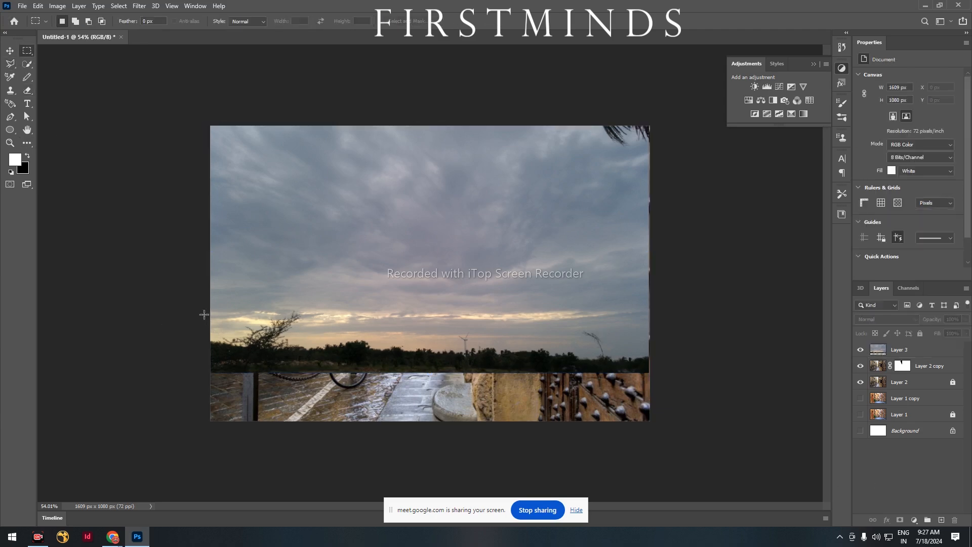
pyautogui.moveTo(211, 304); pyautogui.dragTo(658, 384)
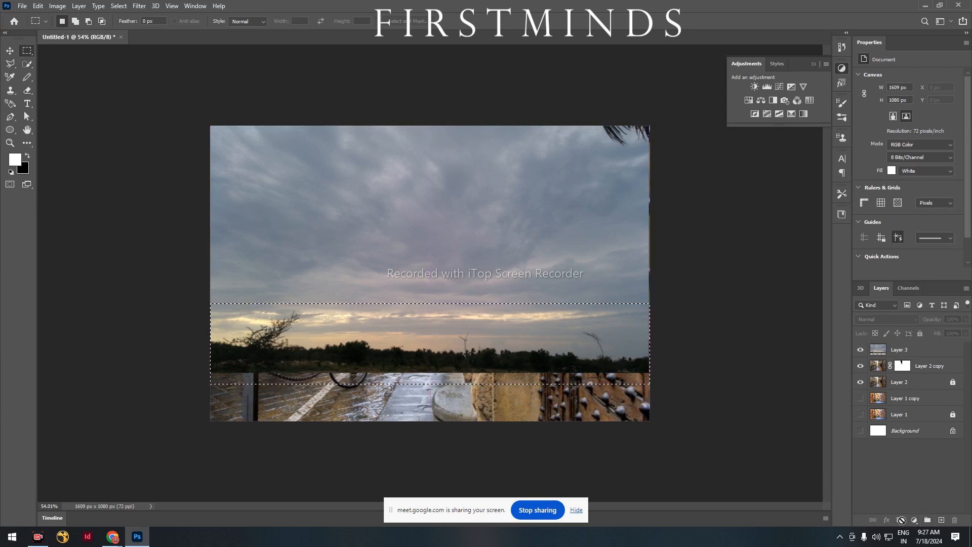
pyautogui.click(906, 353)
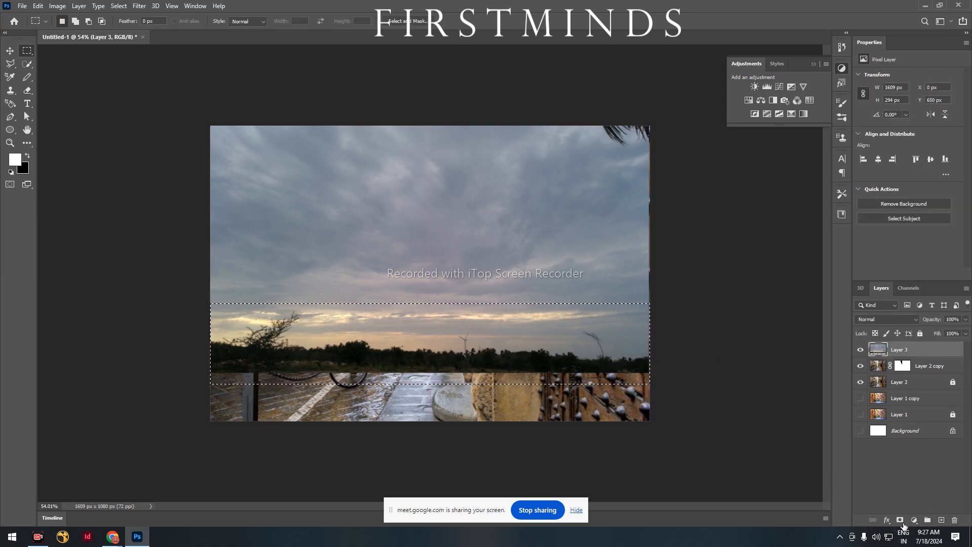
pyautogui.click(901, 520)
pyautogui.hotkey('ctrl', 'z')
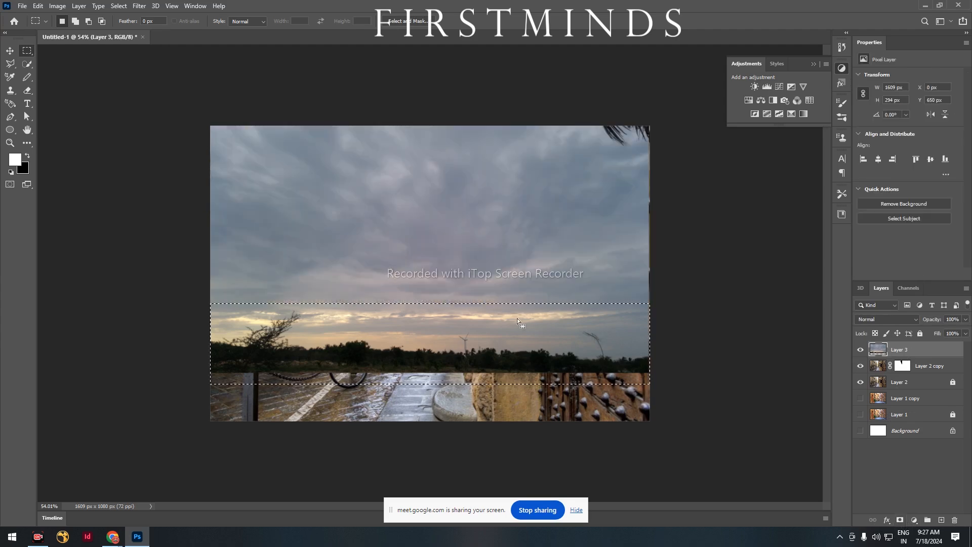
pyautogui.rightClick(478, 337)
pyautogui.click(512, 349)
pyautogui.click(901, 520)
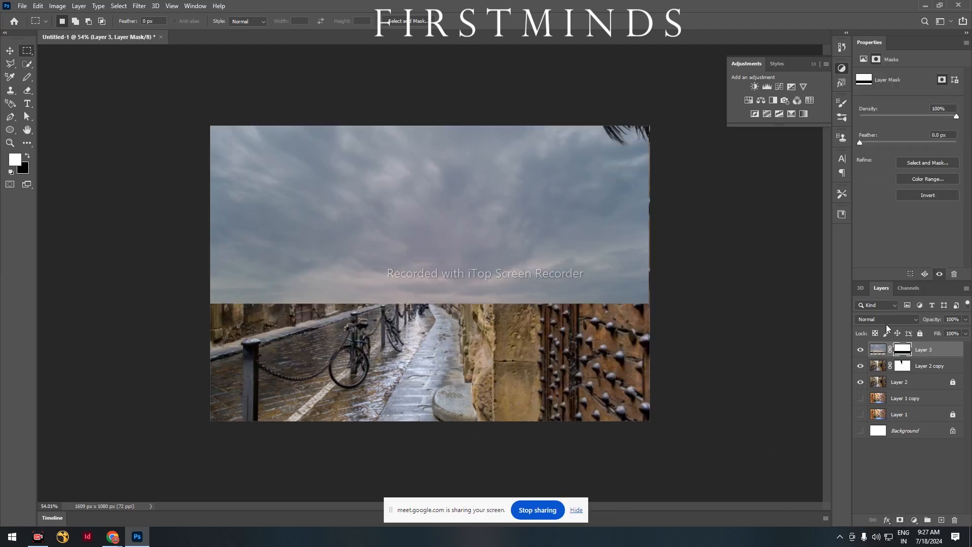
pyautogui.moveTo(879, 350); pyautogui.dragTo(891, 374)
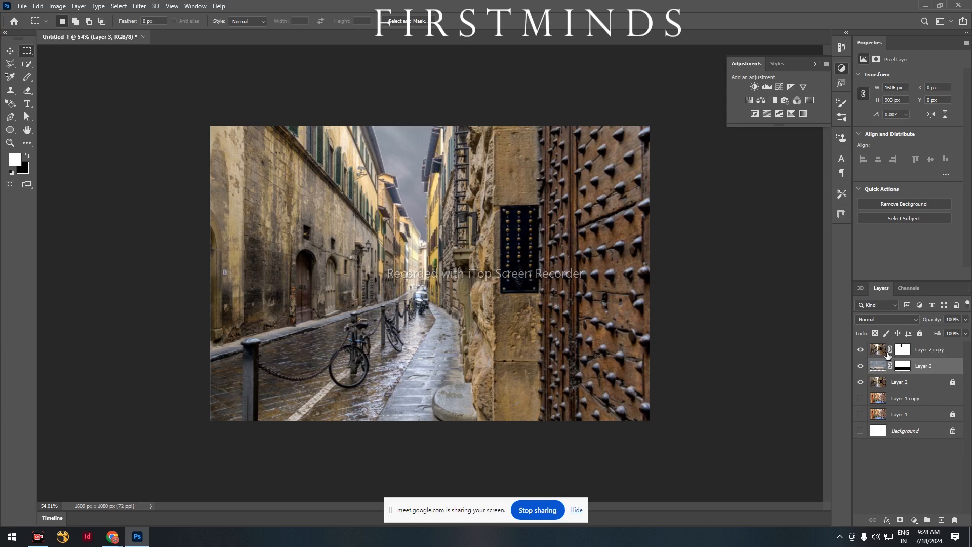
pyautogui.keyDown('ctrl'); pyautogui.click(902, 351); pyautogui.keyUp('ctrl')
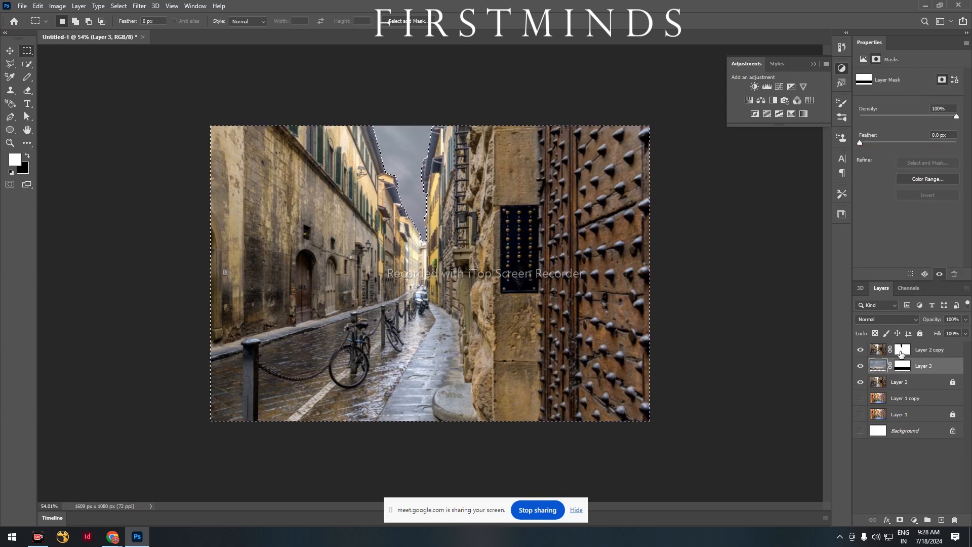
pyautogui.hotkey('ctrl', 'd')
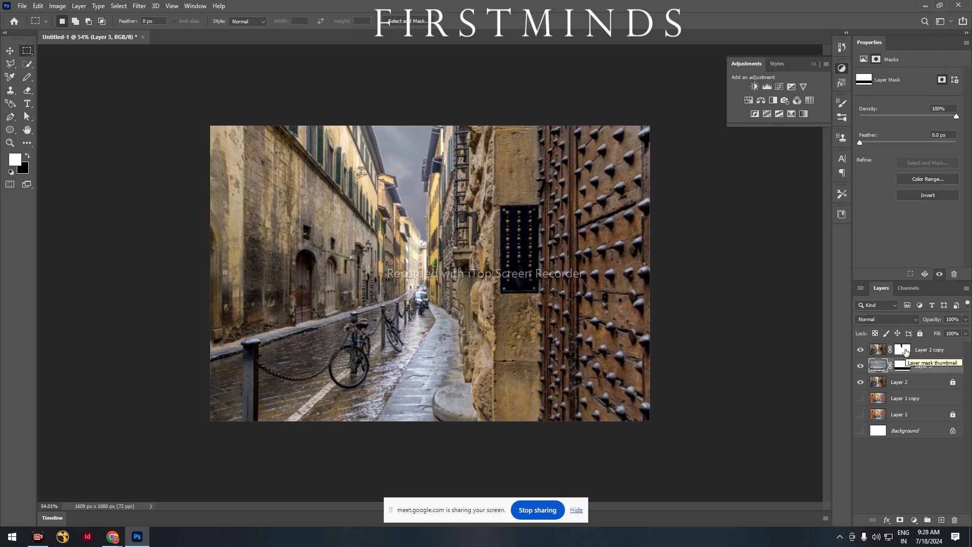
pyautogui.moveTo(906, 352); pyautogui.dragTo(908, 355)
pyautogui.keyDown('ctrl'); pyautogui.click(906, 353); pyautogui.keyUp('ctrl')
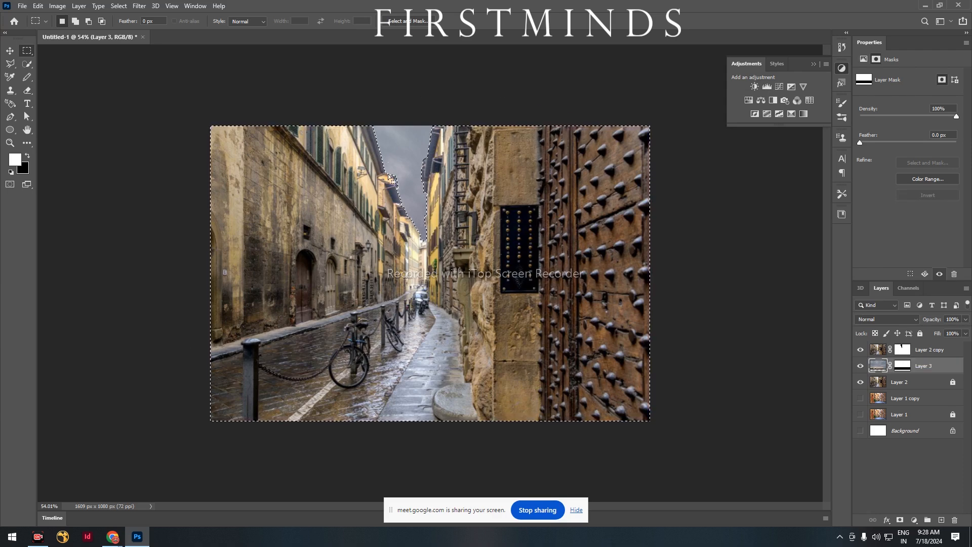
pyautogui.hotkey('ctrl', 'd')
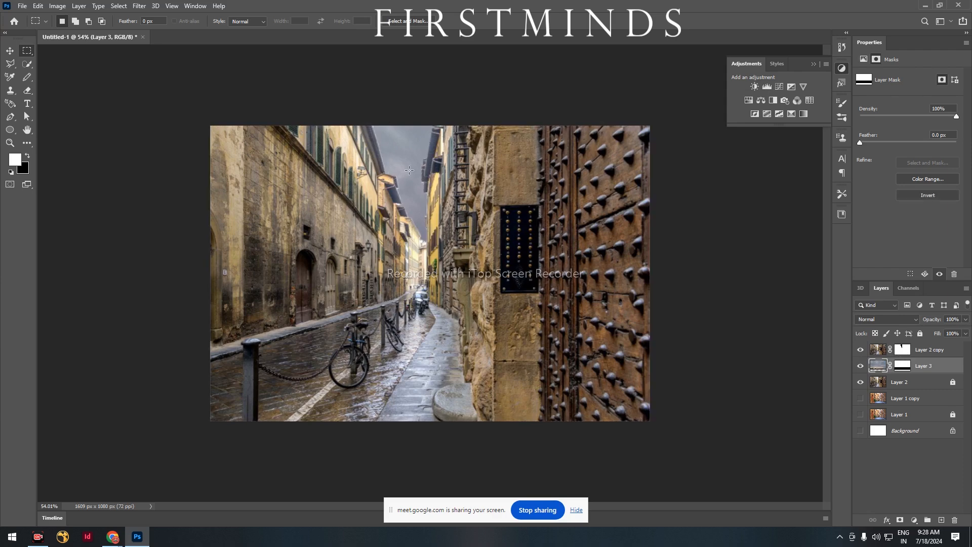
pyautogui.keyDown('ctrl'); pyautogui.click(878, 365); pyautogui.keyUp('ctrl')
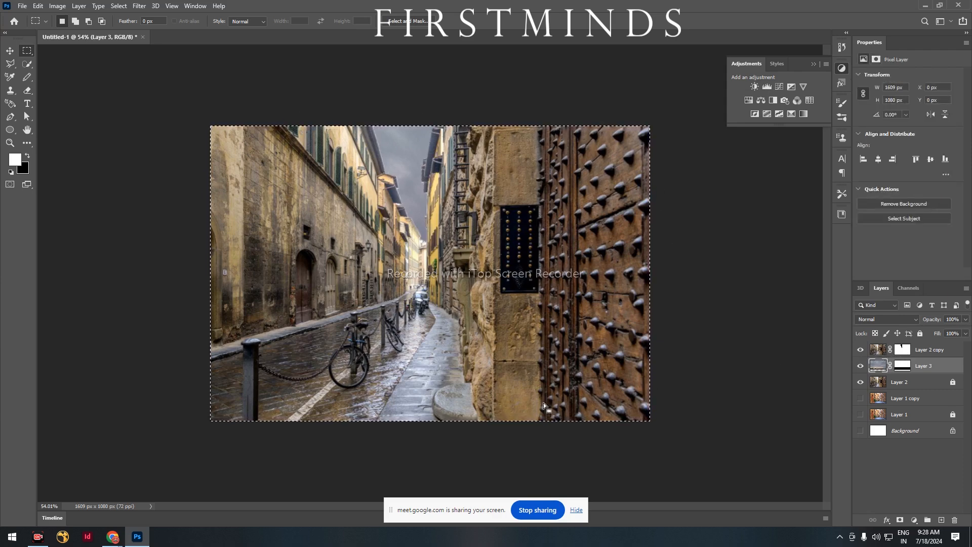
pyautogui.hotkey('ctrl', 'd')
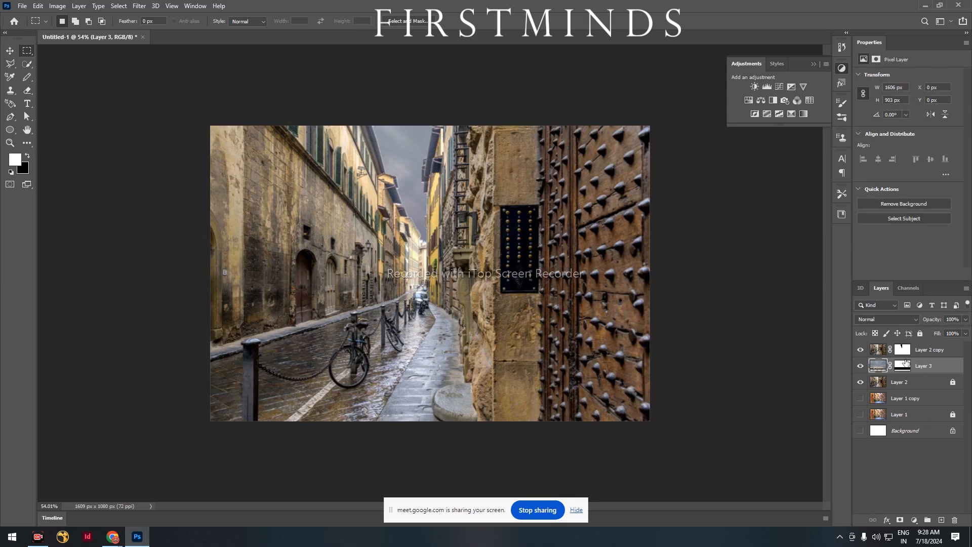
# Step: Load Layer 2 copy's mask as a selection and add a Color Lookup adjustment using the NightFromDay.CUBE LUT above Layer 3
pyautogui.keyDown('ctrl'); pyautogui.click(904, 348); pyautogui.keyUp('ctrl')
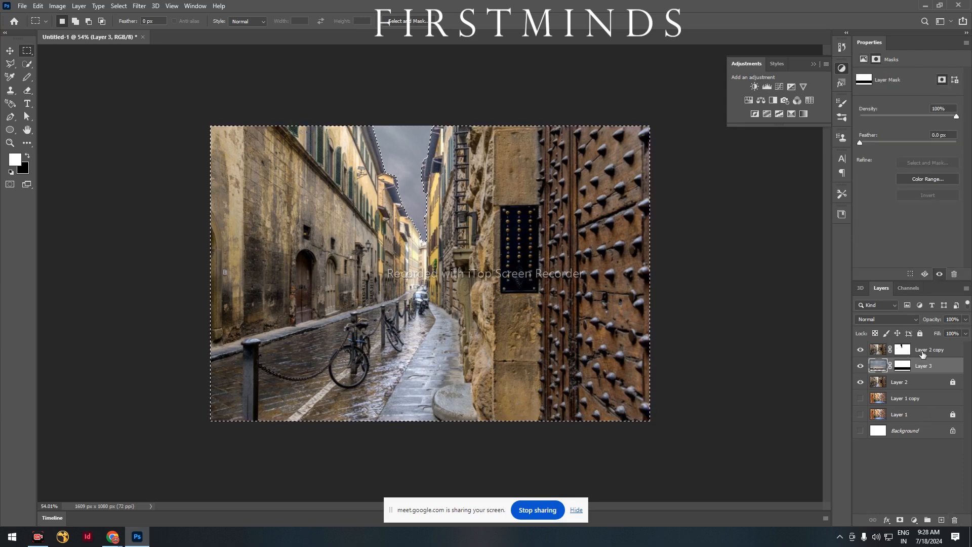
pyautogui.moveTo(925, 366)
pyautogui.mouseDown()
pyautogui.moveTo(923, 347)
pyautogui.moveTo(923, 362)
pyautogui.mouseUp()
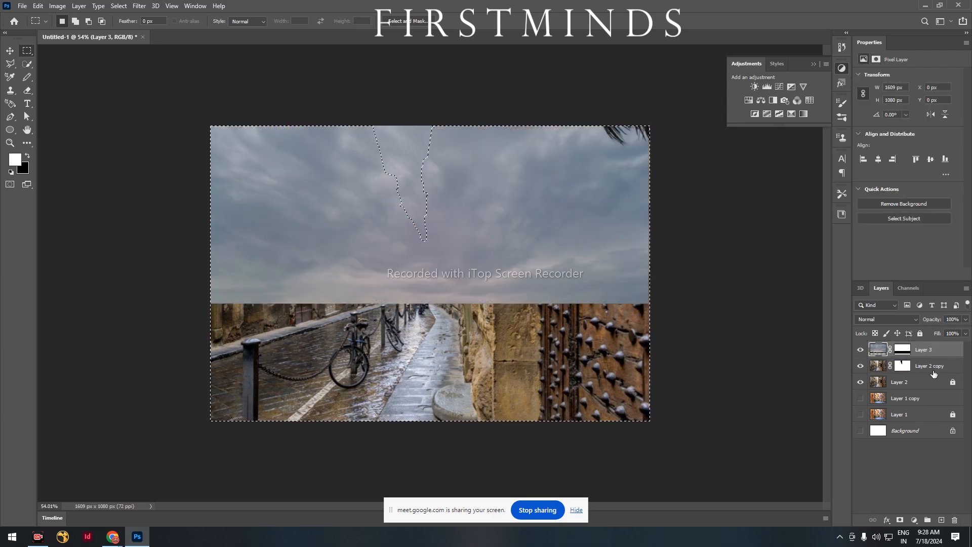
pyautogui.click(922, 366)
pyautogui.moveTo(922, 354)
pyautogui.mouseDown()
pyautogui.moveTo(922, 375)
pyautogui.moveTo(923, 358)
pyautogui.mouseUp()
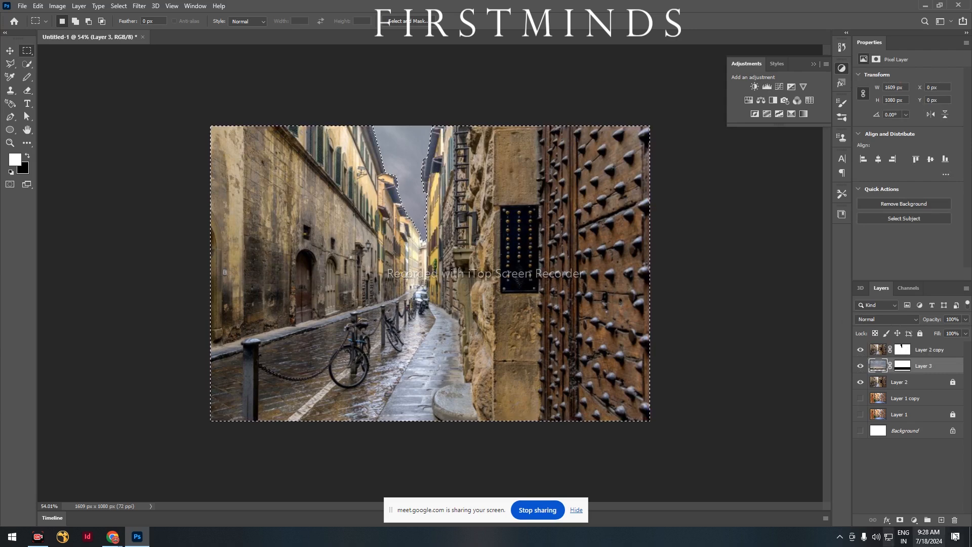
pyautogui.click(916, 522)
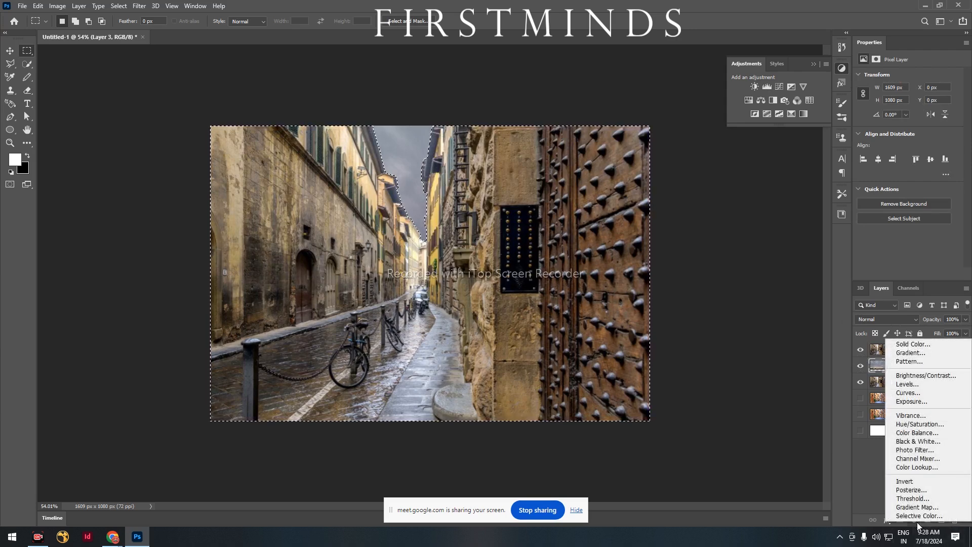
pyautogui.click(716, 282)
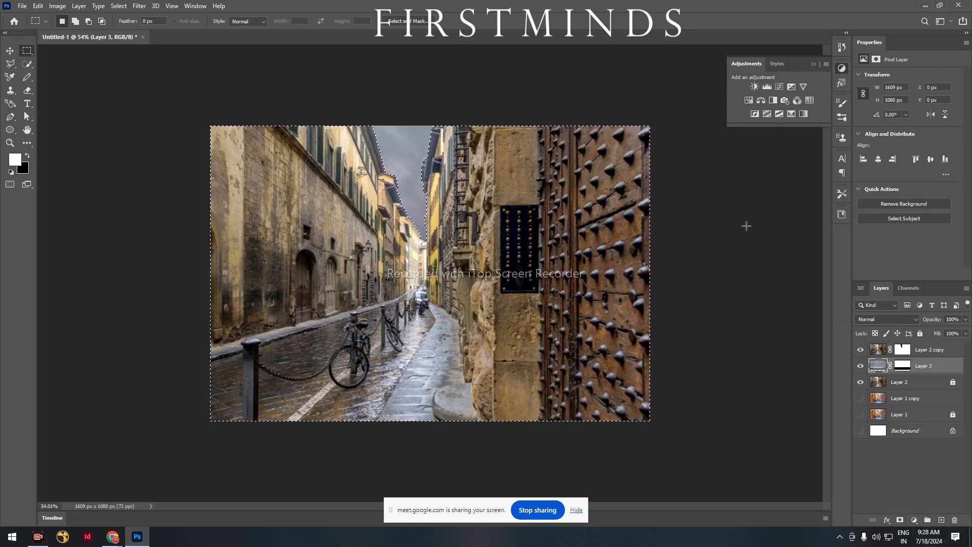
pyautogui.click(812, 100)
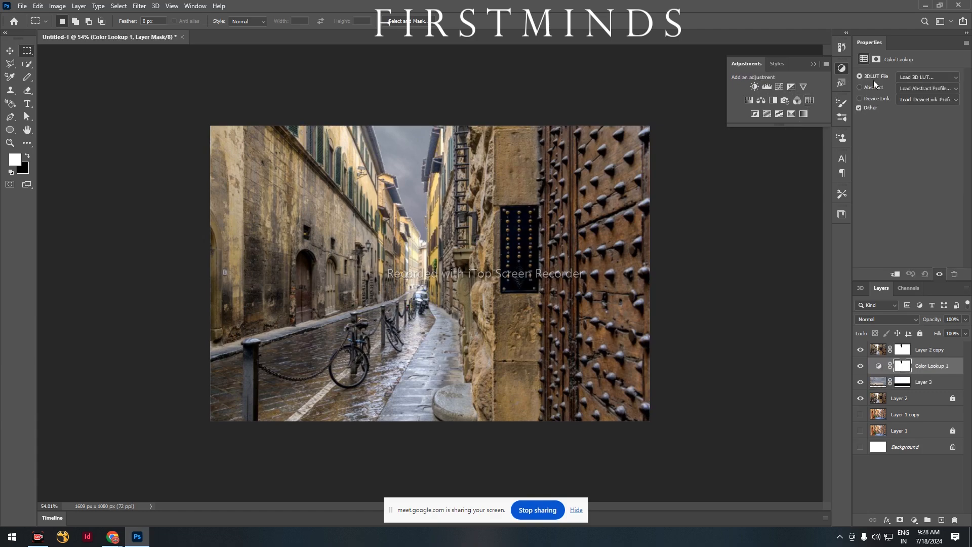
pyautogui.click(924, 78)
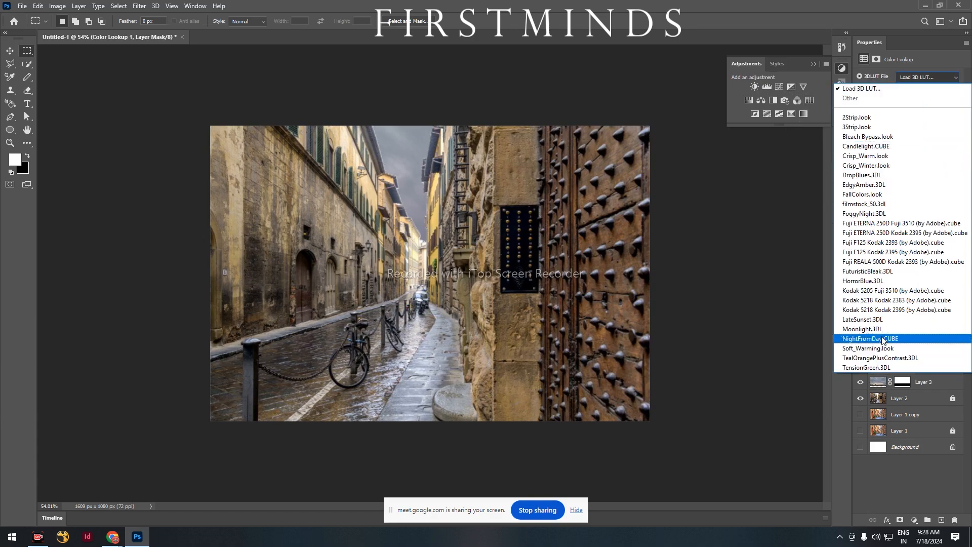
pyautogui.click(882, 339)
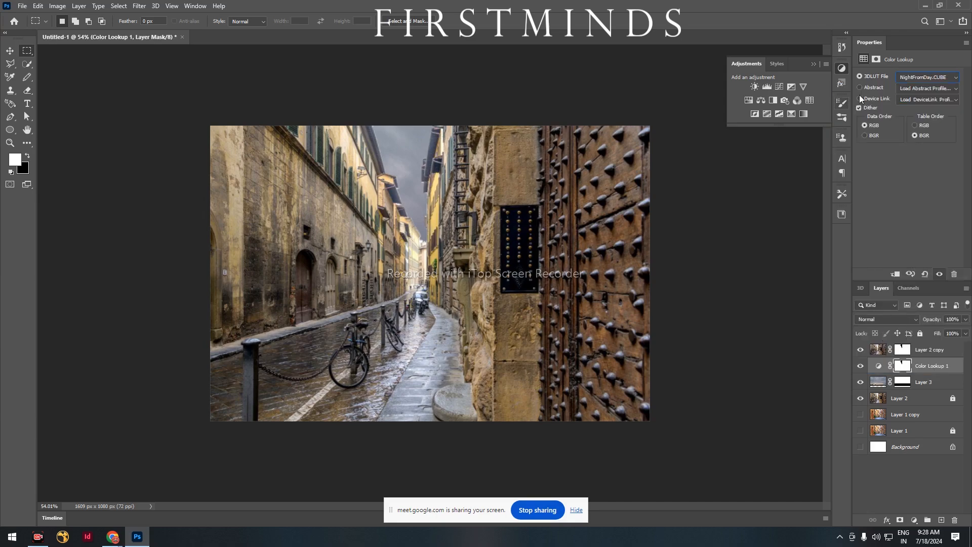
# Step: Move the Color Lookup adjustment layer above Layer 2 copy
pyautogui.click(928, 77)
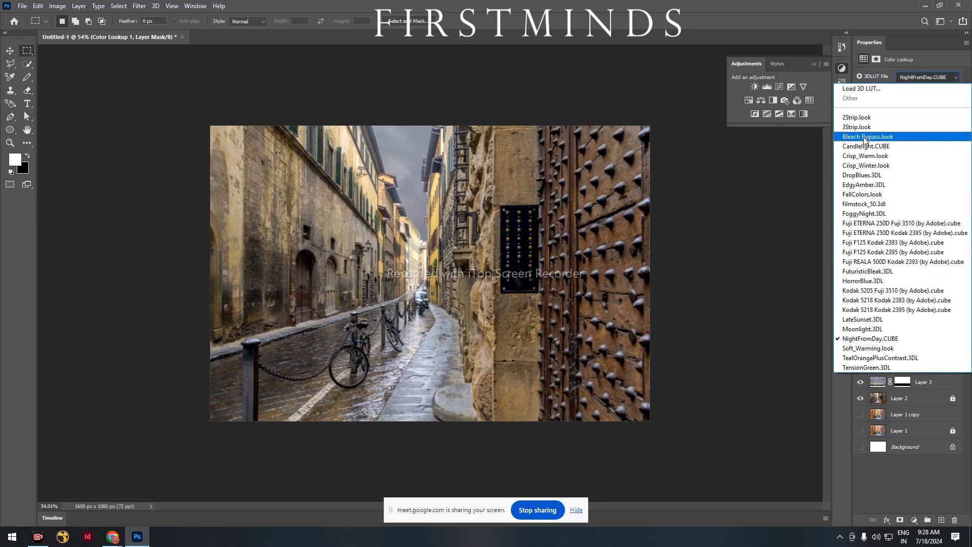
pyautogui.click(764, 421)
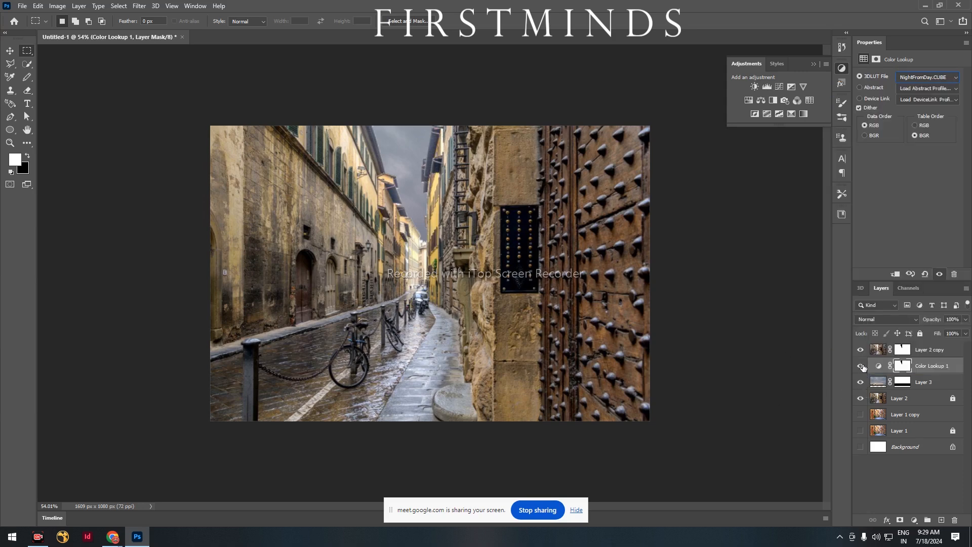
pyautogui.moveTo(919, 370); pyautogui.dragTo(920, 350)
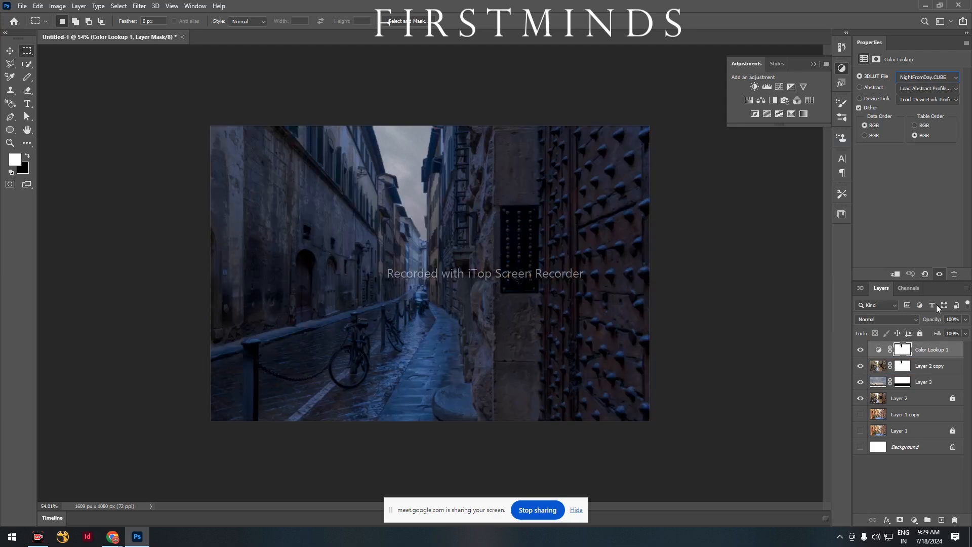
# Step: Try the Moonlight.3DL and LateSunset.3DL LUTs on the Color Lookup adjustment, and set it back to NightFromDay.CUBE
pyautogui.click(941, 75)
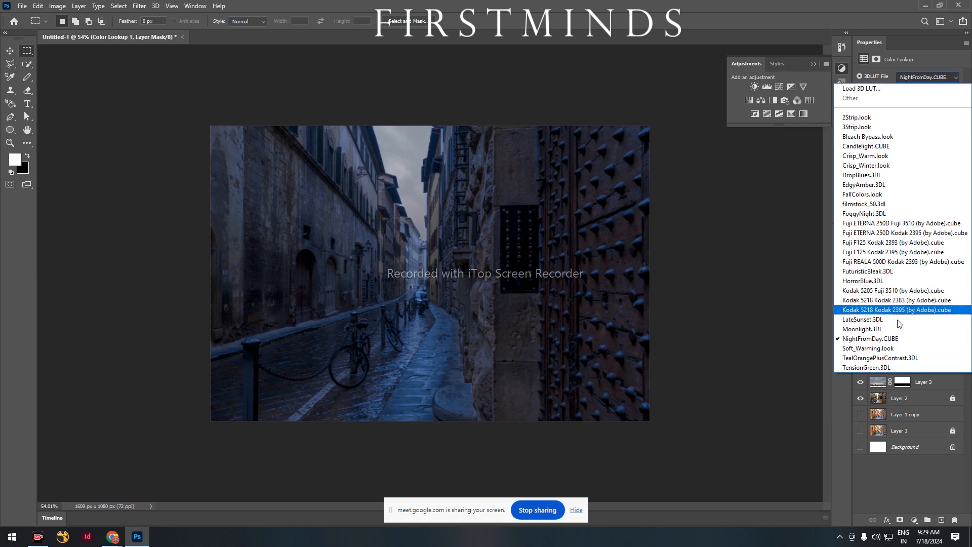
pyautogui.click(895, 328)
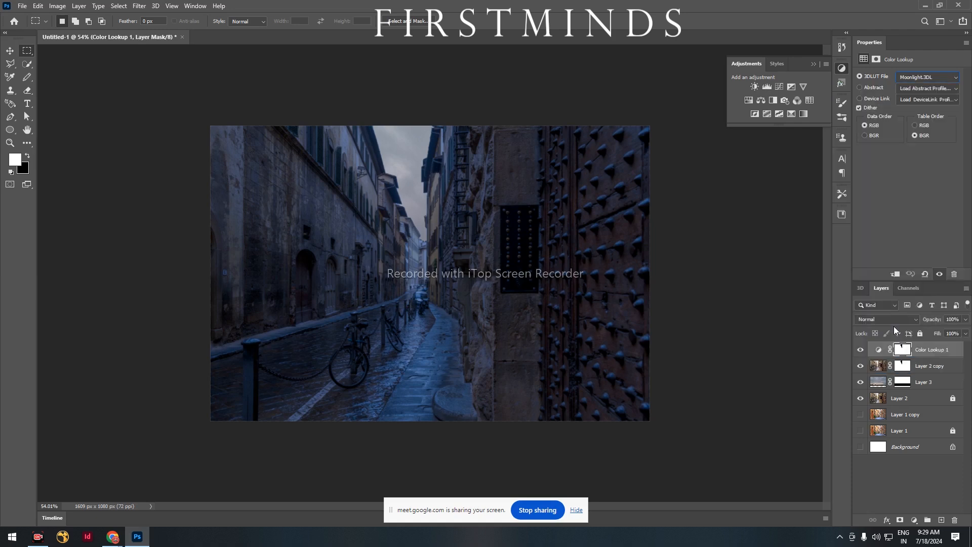
pyautogui.click(931, 75)
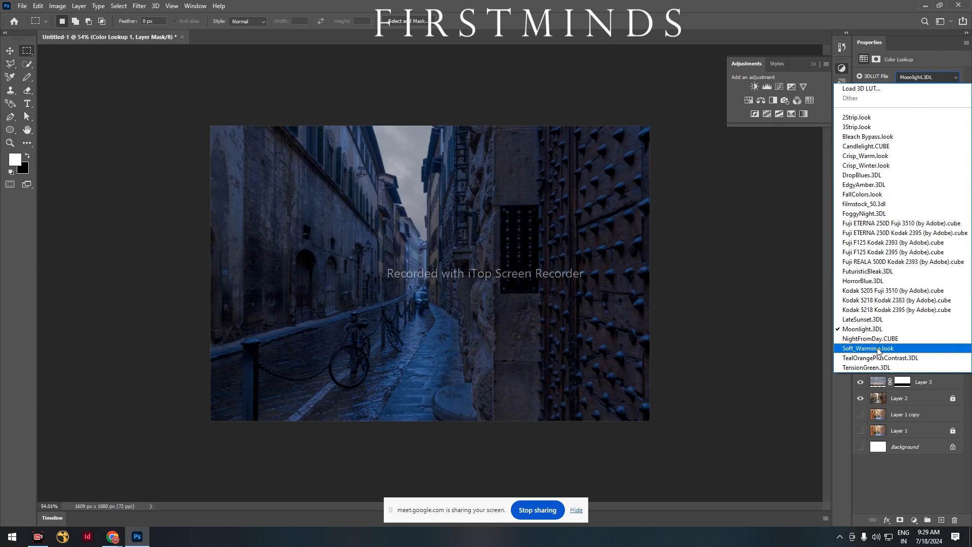
pyautogui.click(880, 319)
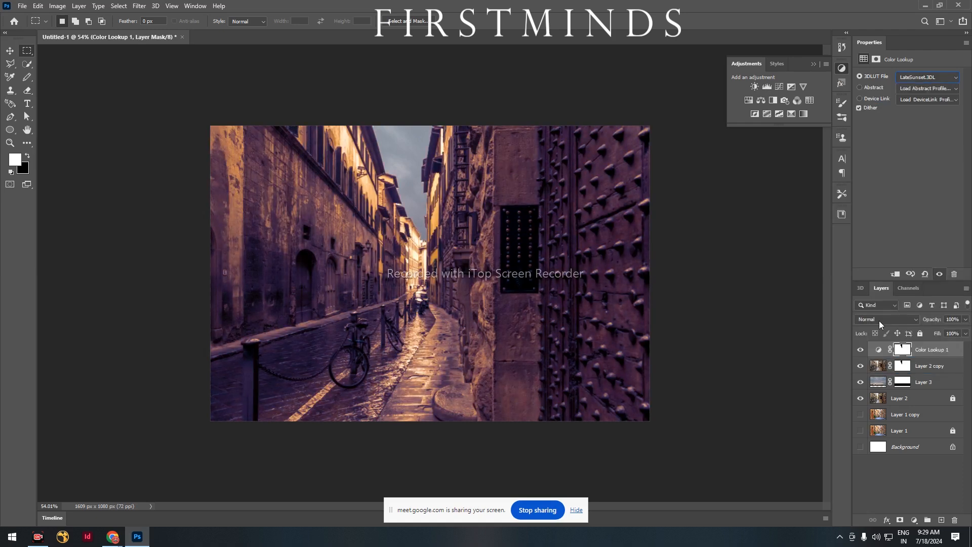
pyautogui.click(912, 77)
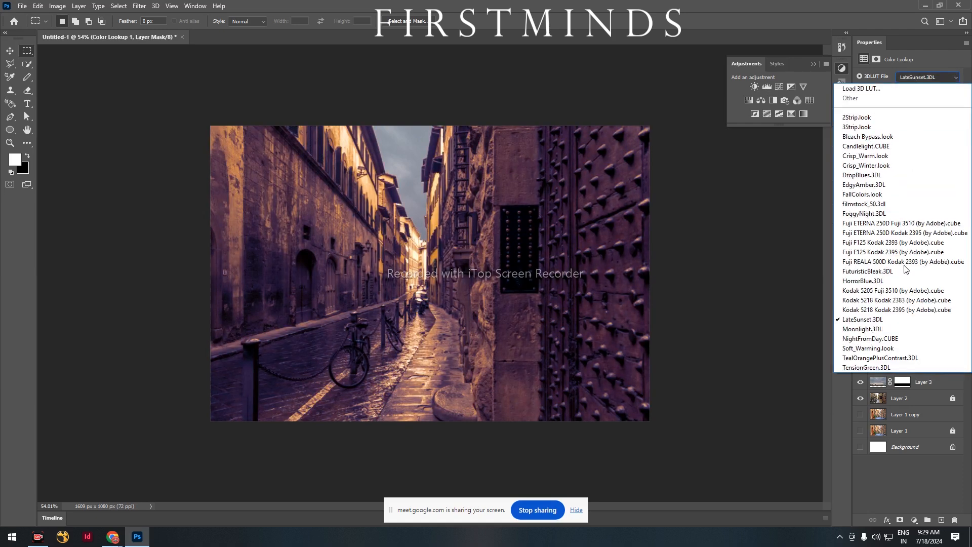
pyautogui.click(870, 344)
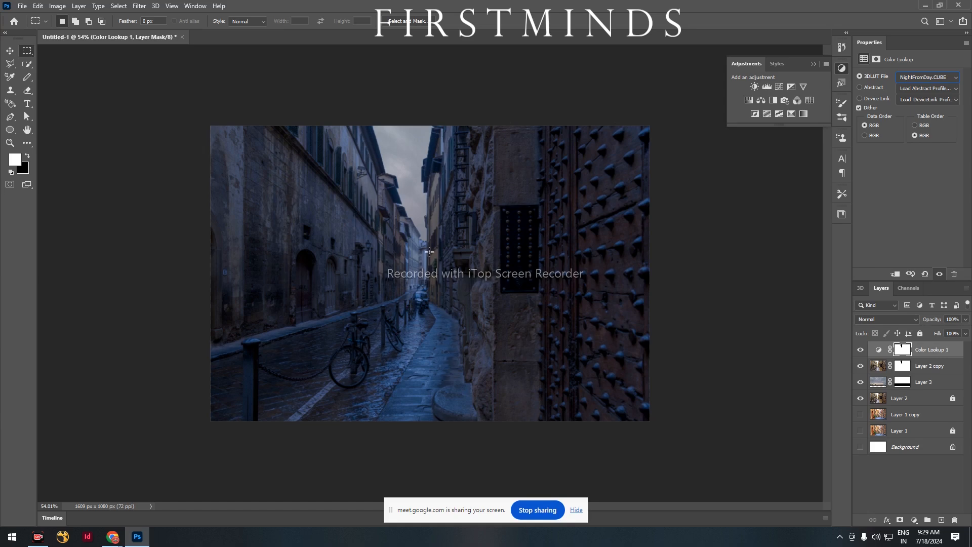
# Step: Add a Brightness/Contrast adjustment masked by the Color Lookup layer's mask selection and set its Brightness to -150
pyautogui.click(931, 351)
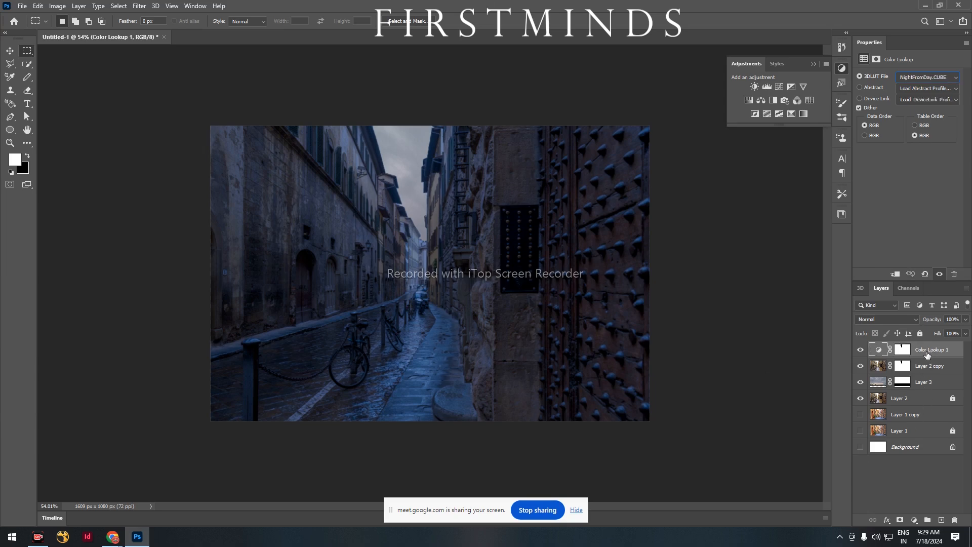
pyautogui.keyDown('ctrl'); pyautogui.click(903, 349); pyautogui.keyUp('ctrl')
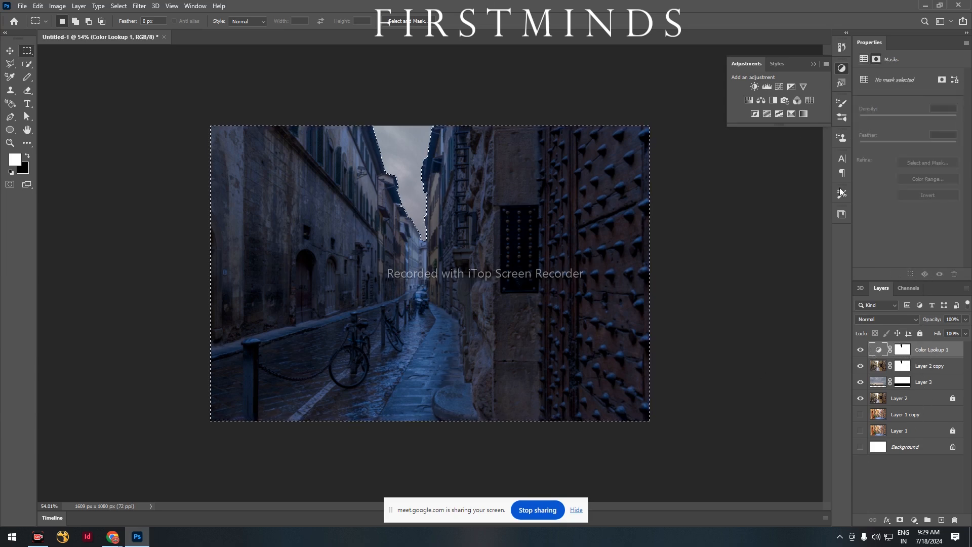
pyautogui.click(755, 87)
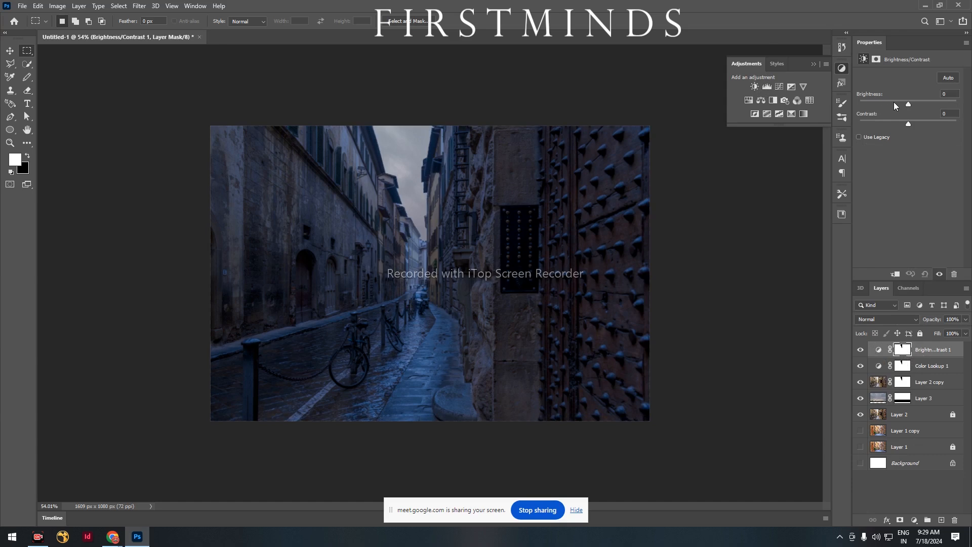
pyautogui.moveTo(909, 104); pyautogui.dragTo(873, 117)
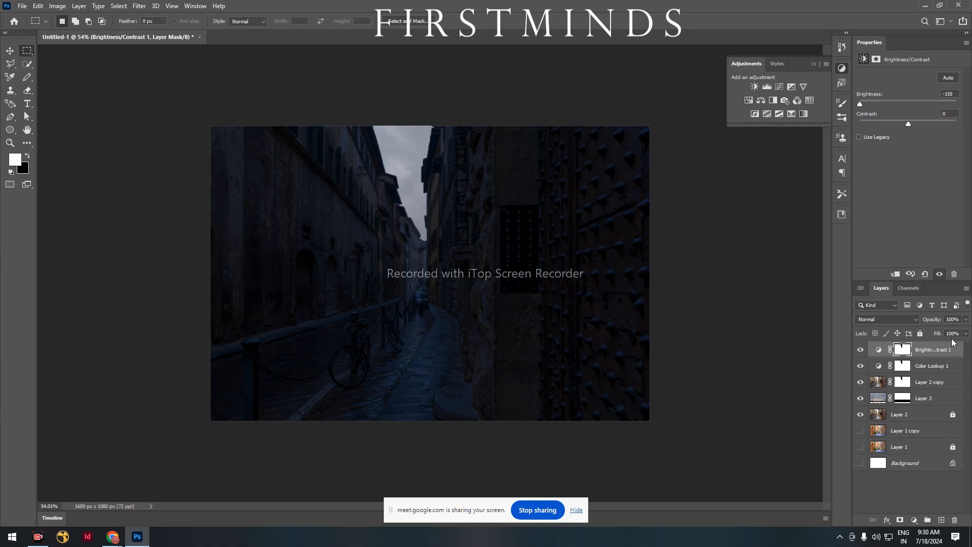
# Step: Delete the Color Lookup and Brightness/Contrast adjustment layers
pyautogui.click(939, 367)
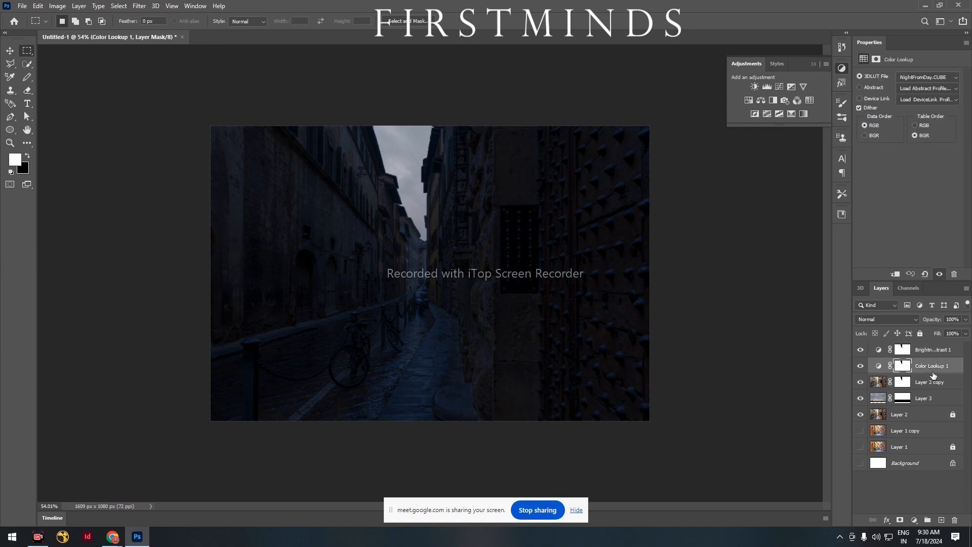
pyautogui.press('Delete')
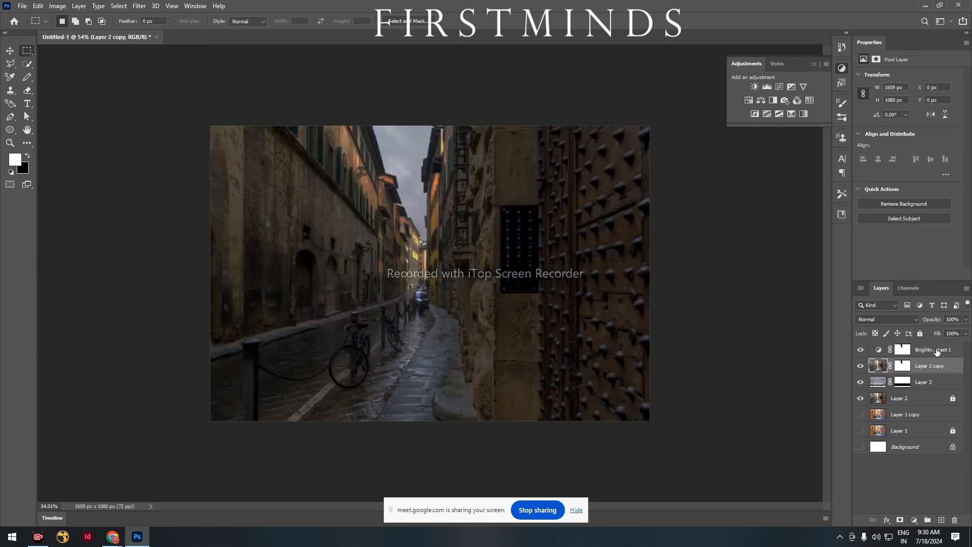
pyautogui.click(936, 351)
pyautogui.press('Delete')
pyautogui.click(894, 349)
pyautogui.keyDown('ctrl'); pyautogui.click(895, 348); pyautogui.keyUp('ctrl')
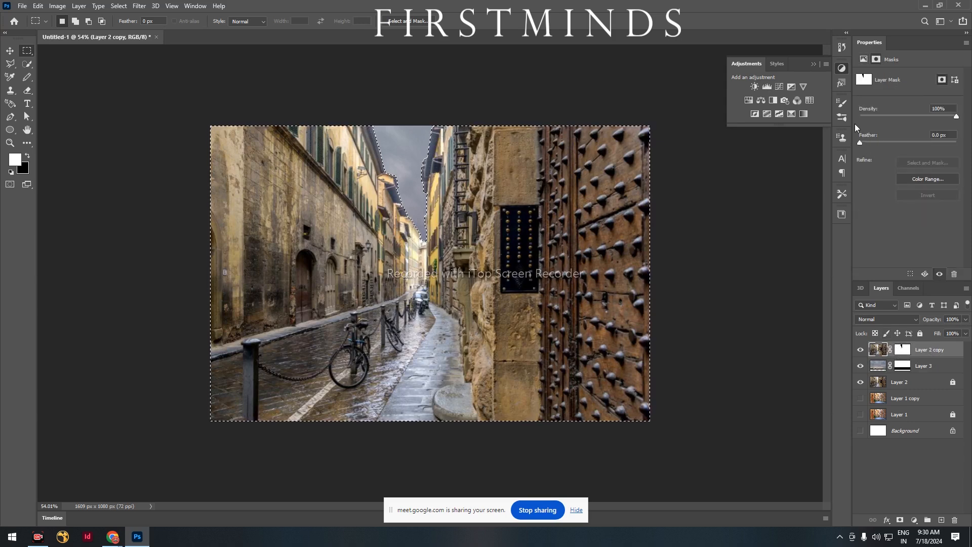
pyautogui.click(768, 86)
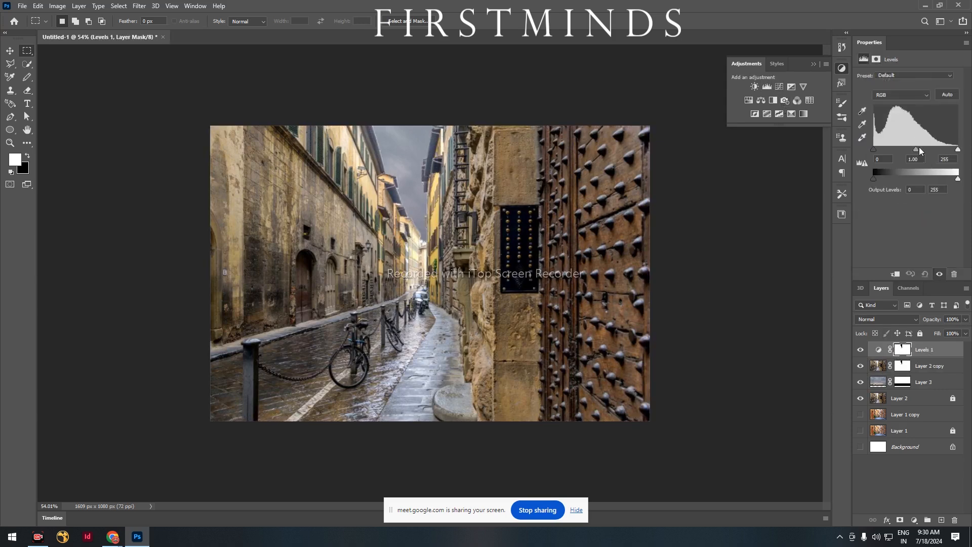
pyautogui.click(890, 93)
pyautogui.click(890, 105)
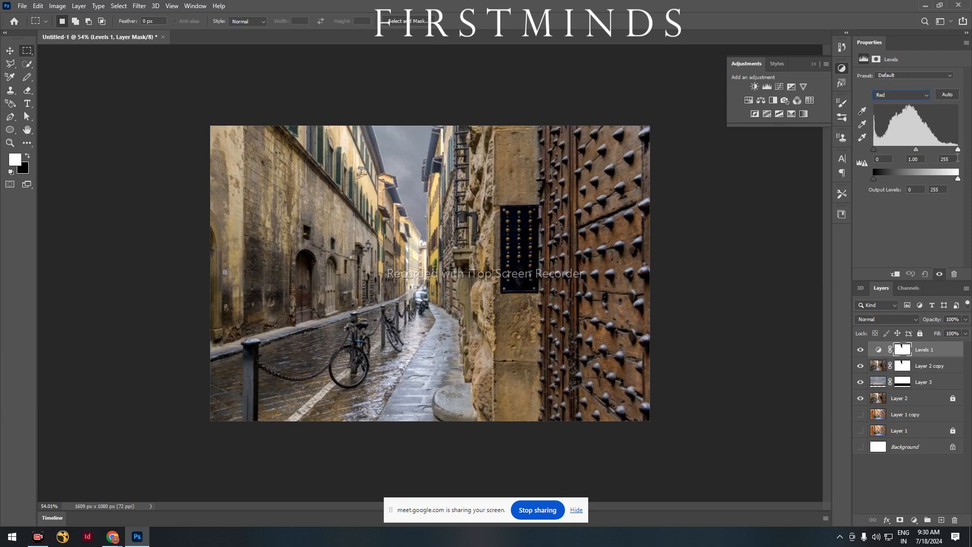
pyautogui.click(890, 95)
pyautogui.click(886, 116)
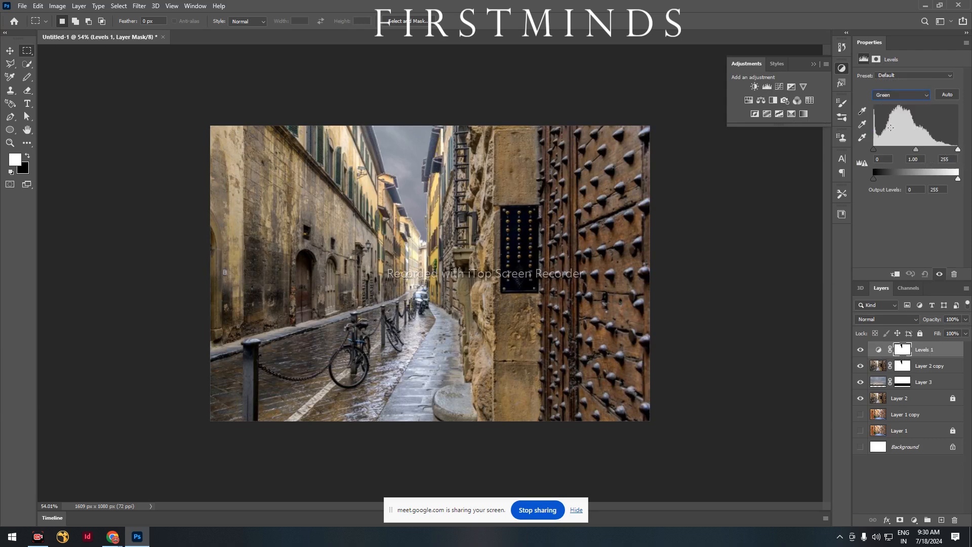
pyautogui.click(941, 348)
pyautogui.press('Delete')
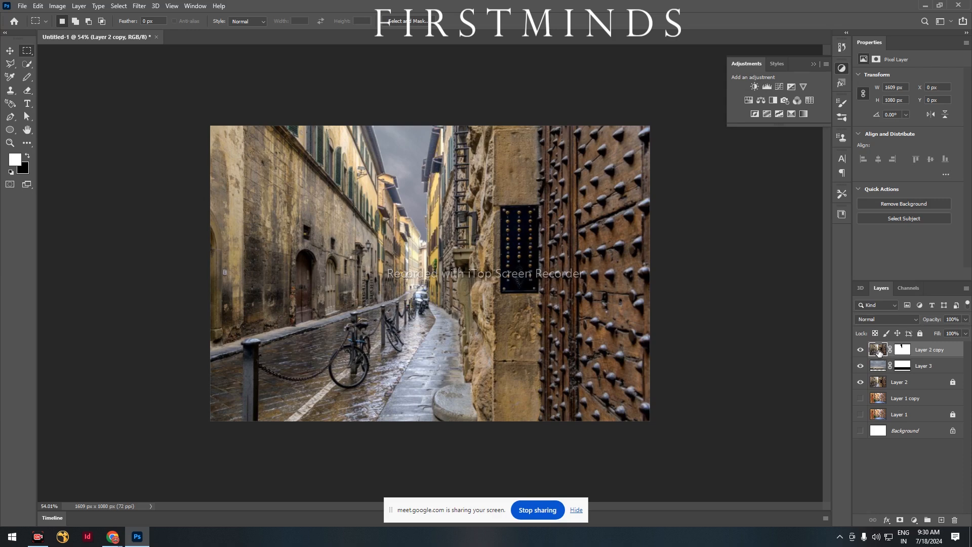
# Step: Add an unmasked Levels adjustment above Layer 2 copy and set the Blue channel's white input level to 237
pyautogui.click(767, 87)
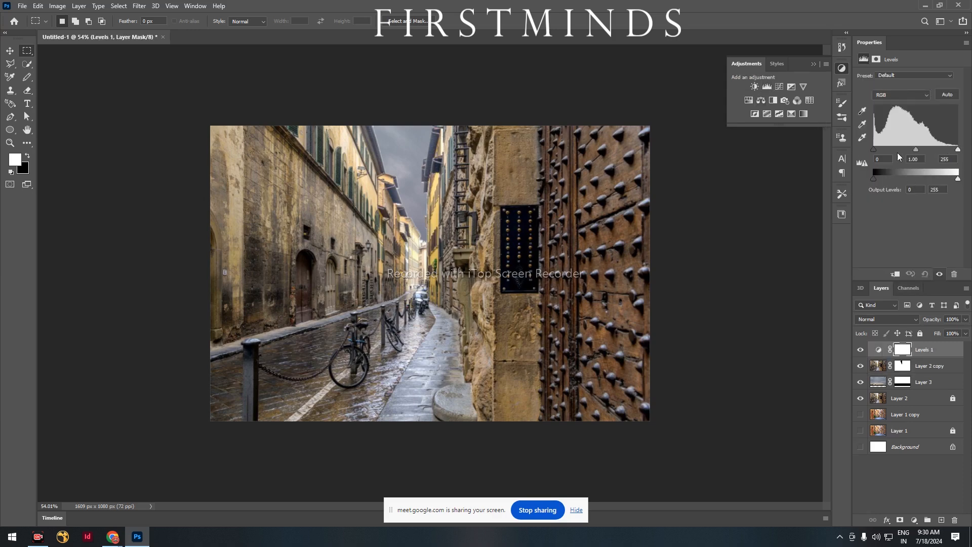
pyautogui.click(896, 95)
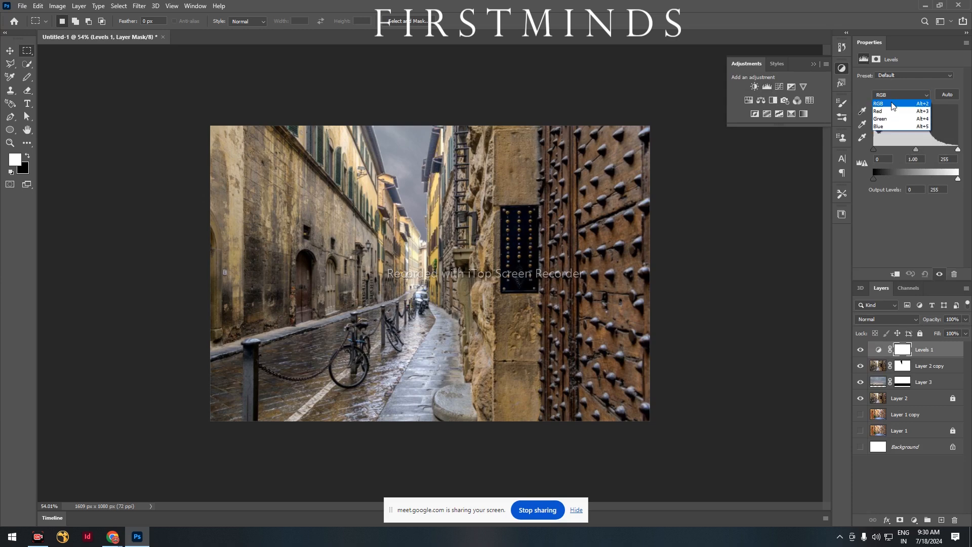
pyautogui.click(902, 113)
pyautogui.click(888, 96)
pyautogui.click(898, 120)
pyautogui.click(898, 98)
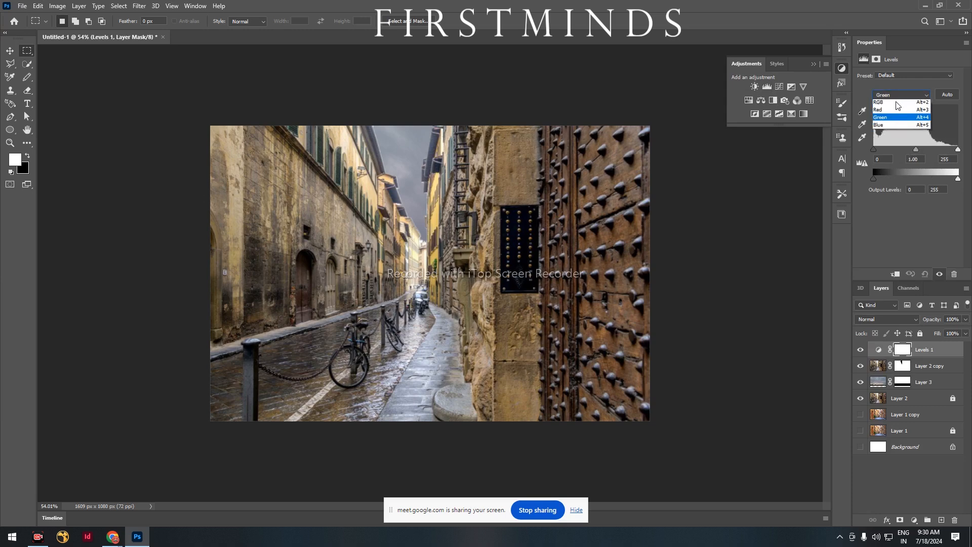
pyautogui.click(894, 127)
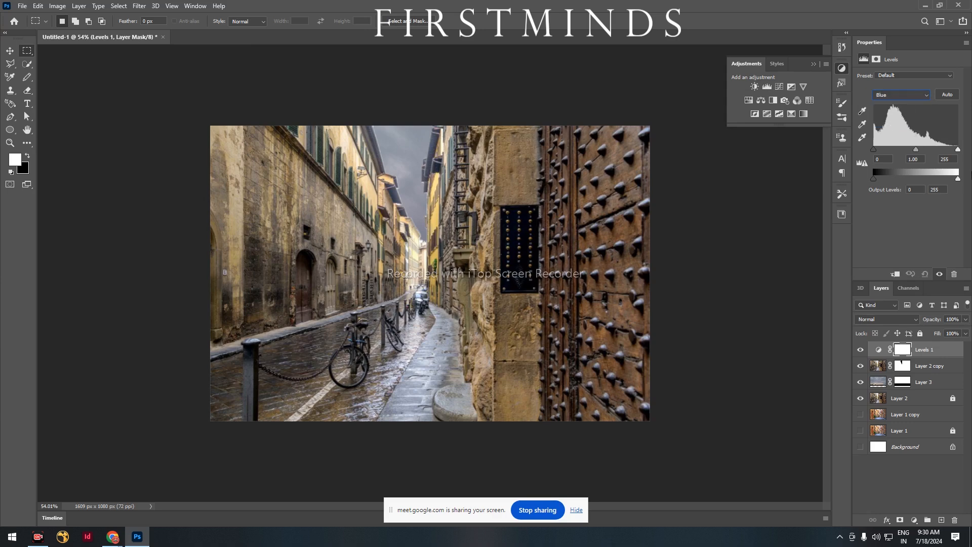
pyautogui.moveTo(958, 150); pyautogui.dragTo(953, 151)
# Step: Set the Levels adjustment's Green channel white input to 235 and toggle the layer's visibility to compare before and after
pyautogui.click(881, 97)
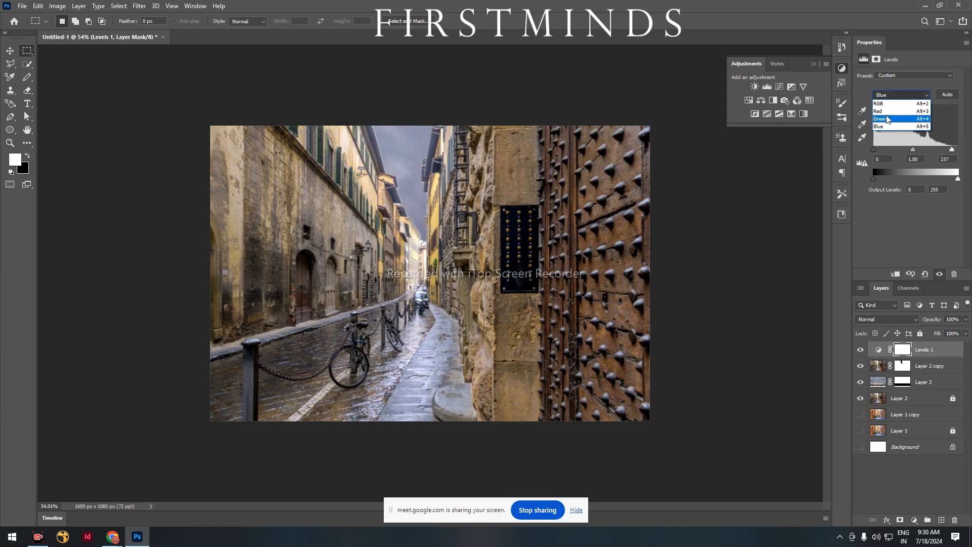
pyautogui.click(892, 119)
pyautogui.moveTo(958, 150); pyautogui.dragTo(952, 152)
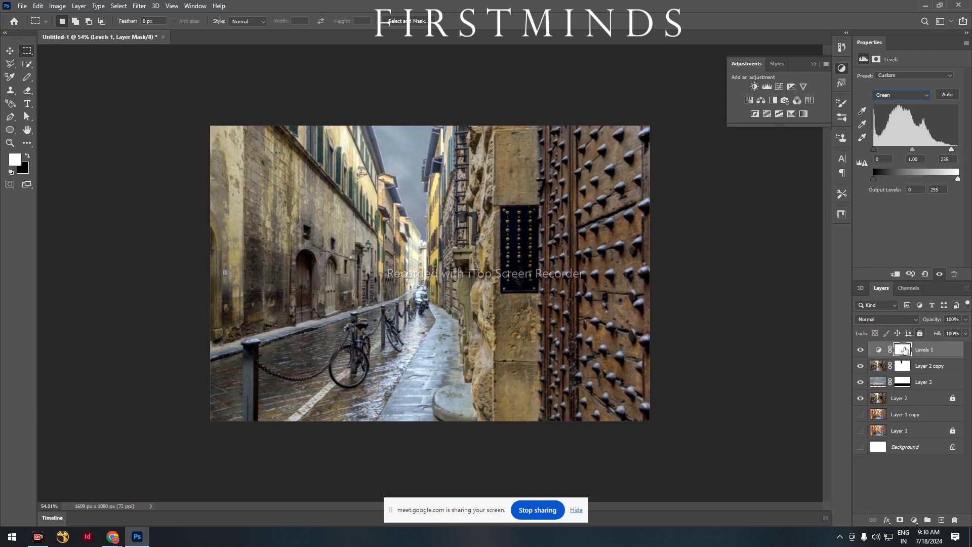
pyautogui.click(860, 351)
pyautogui.click(861, 350)
pyautogui.click(860, 350)
pyautogui.click(860, 351)
# Step: Load Layer 2 copy's mask as a selection and undo the extra mask added to the Levels 1 adjustment
pyautogui.keyDown('ctrl'); pyautogui.click(903, 367); pyautogui.keyUp('ctrl')
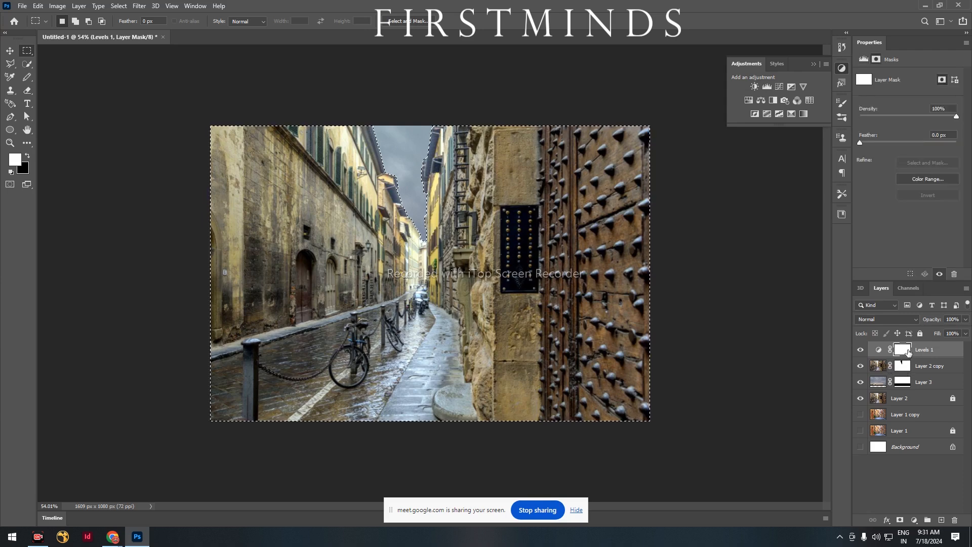
pyautogui.click(904, 520)
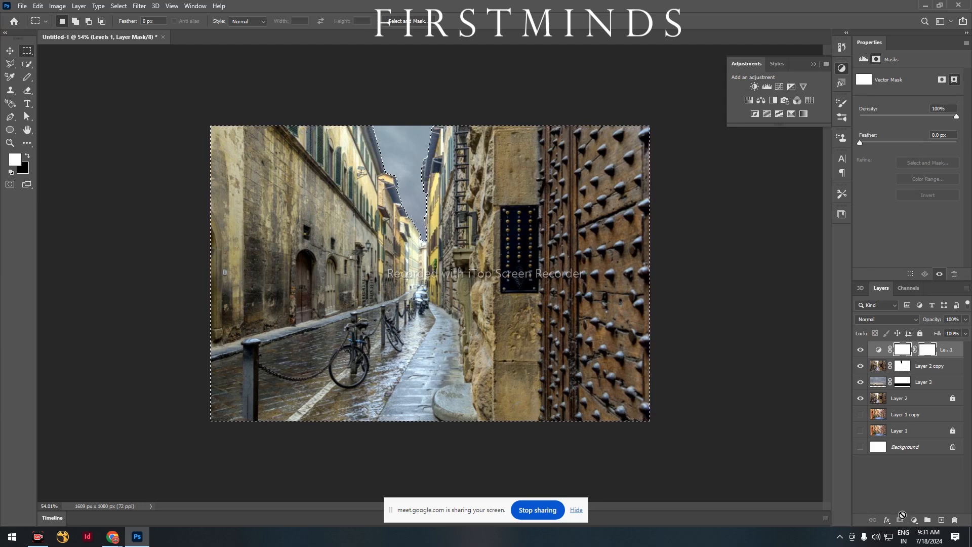
pyautogui.hotkey('ctrl', 'z')
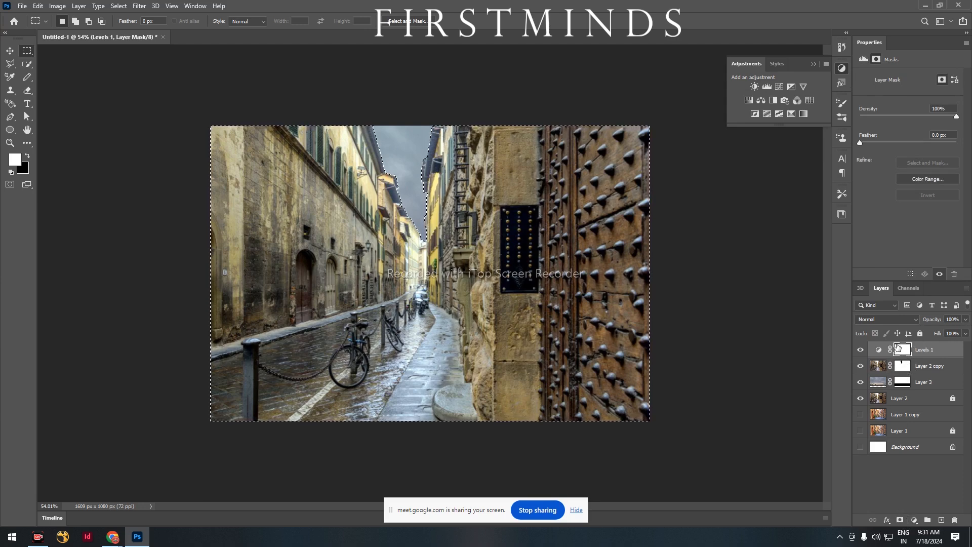
pyautogui.click(914, 495)
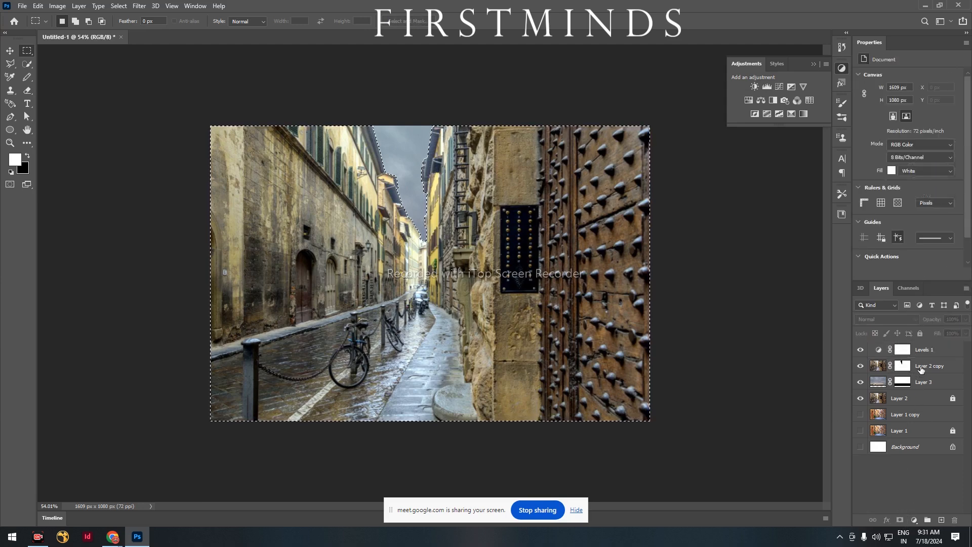
pyautogui.click(933, 349)
pyautogui.hotkey('ctrl', 'BackSpace')
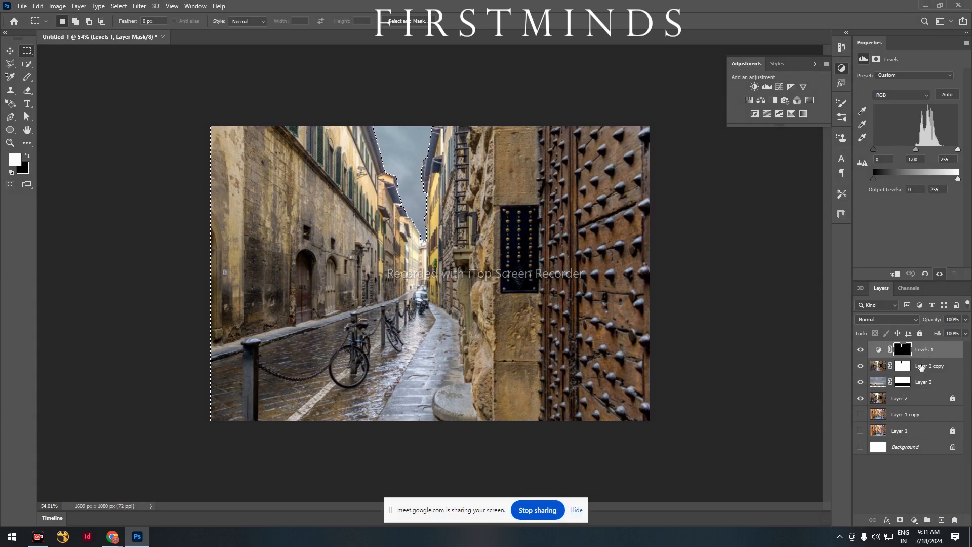
pyautogui.hotkey('ctrl', 'i')
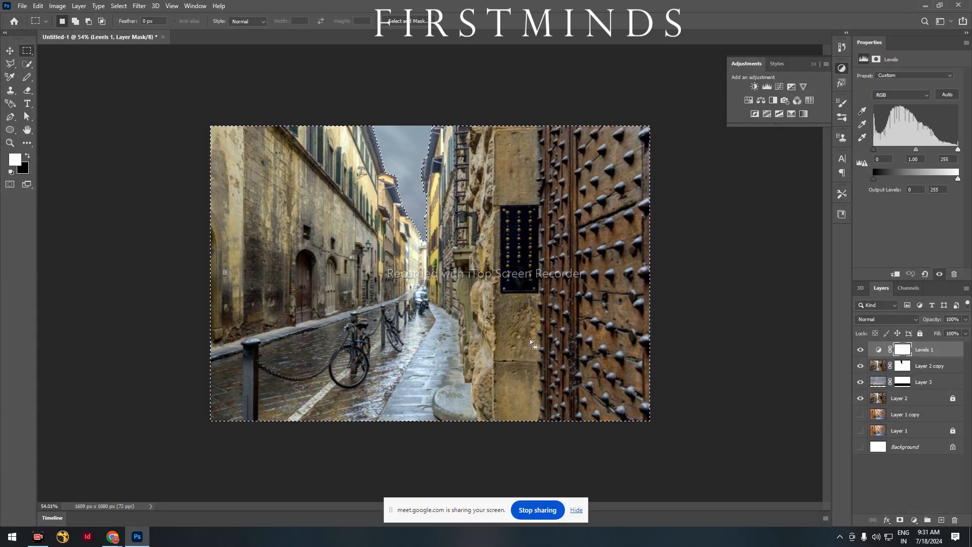
pyautogui.rightClick(385, 289)
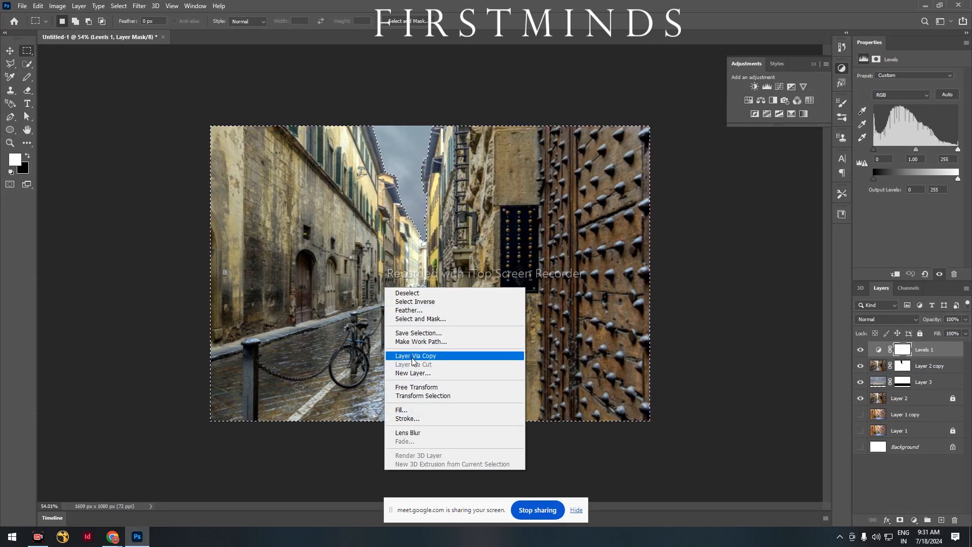
pyautogui.click(315, 350)
pyautogui.hotkey('ctrl', 'i')
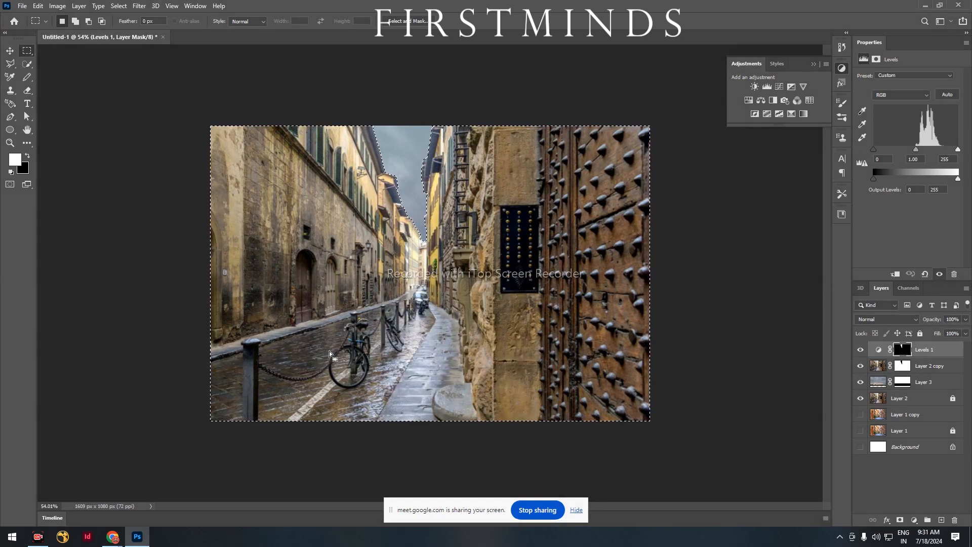
pyautogui.hotkey('ctrl', 'i')
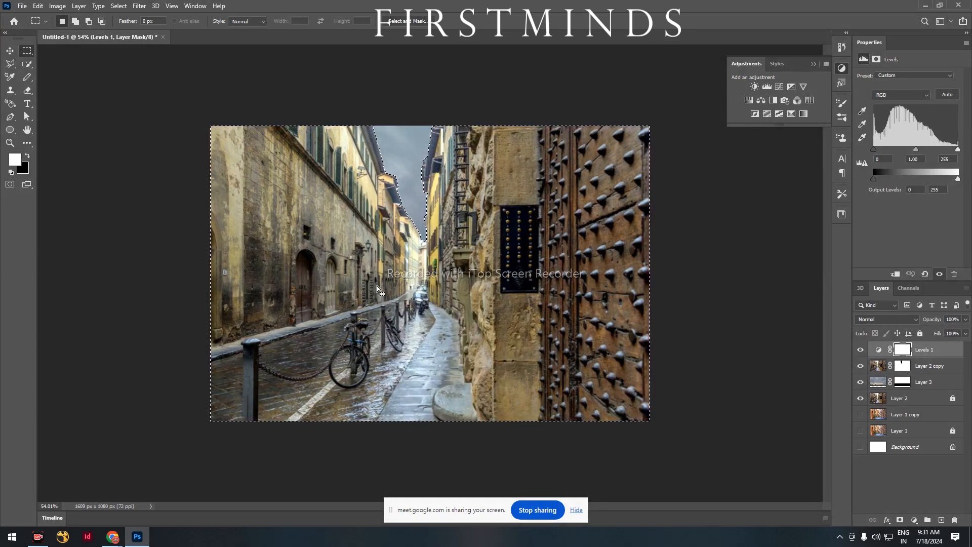
# Step: Invert the selection to cover only the sky and blacken that area in the Levels 1 mask
pyautogui.rightClick(307, 219)
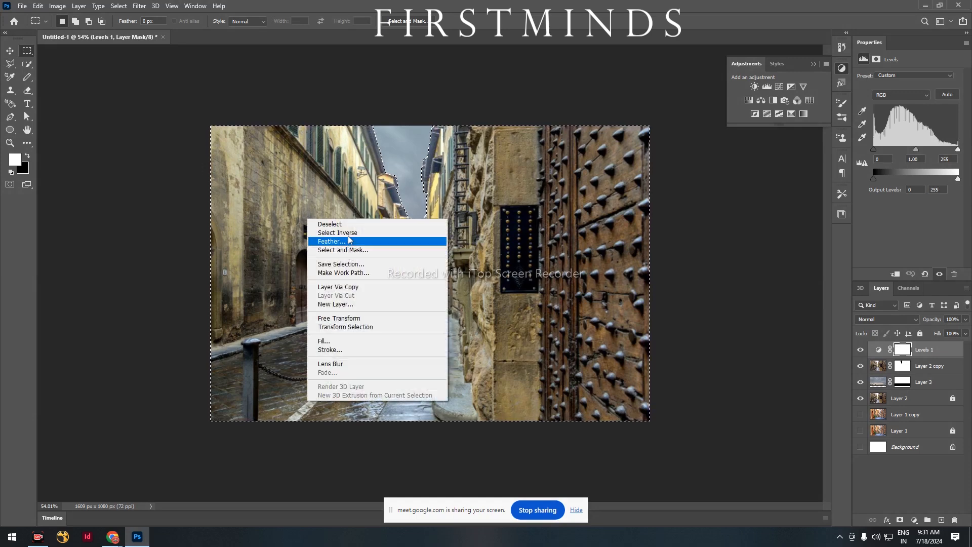
pyautogui.click(324, 233)
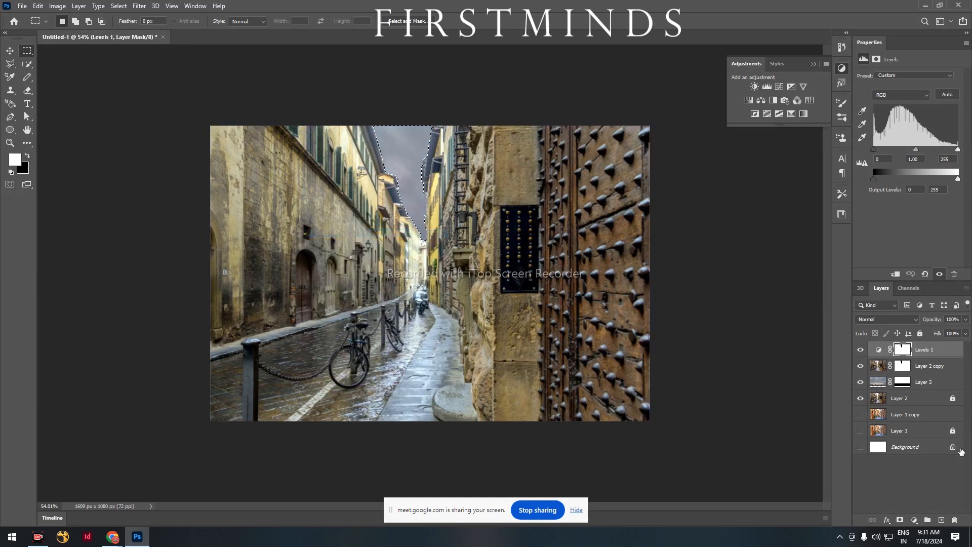
pyautogui.click(904, 477)
# Step: Toggle the Levels 1 layer's visibility to compare the buildings before and after, and clear the selection
pyautogui.click(861, 350)
pyautogui.click(861, 350)
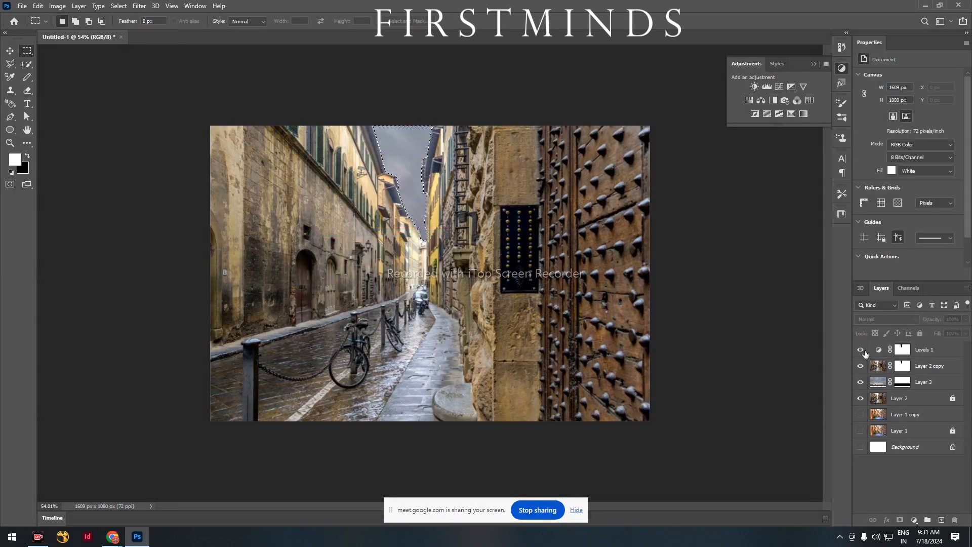
pyautogui.click(861, 350)
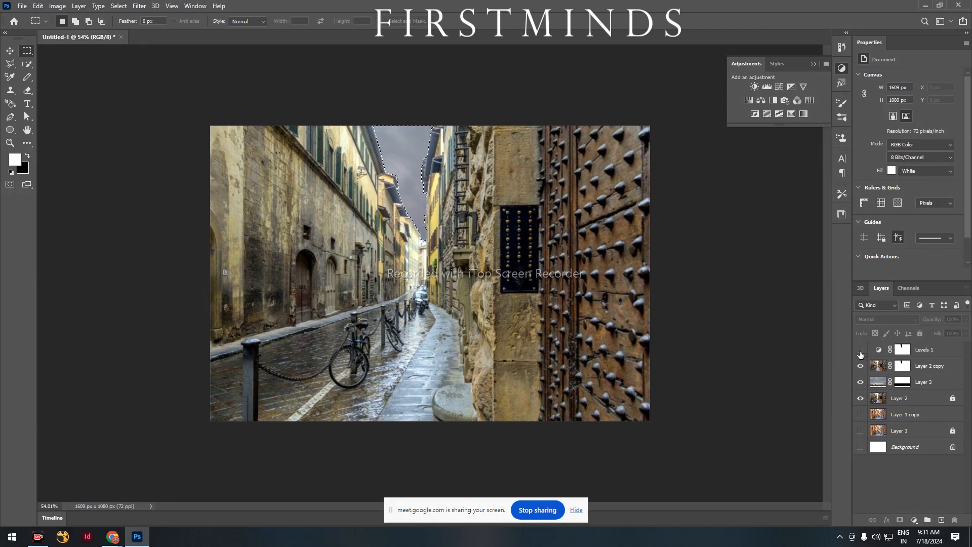
pyautogui.click(861, 350)
pyautogui.click(861, 350)
pyautogui.click(861, 350)
pyautogui.hotkey('ctrl', 'd')
# Step: Add a Color Lookup adjustment masked by the Levels 1 mask selection and apply the NightFromDay.CUBE 3D LUT
pyautogui.keyDown('ctrl'); pyautogui.click(904, 353); pyautogui.keyUp('ctrl')
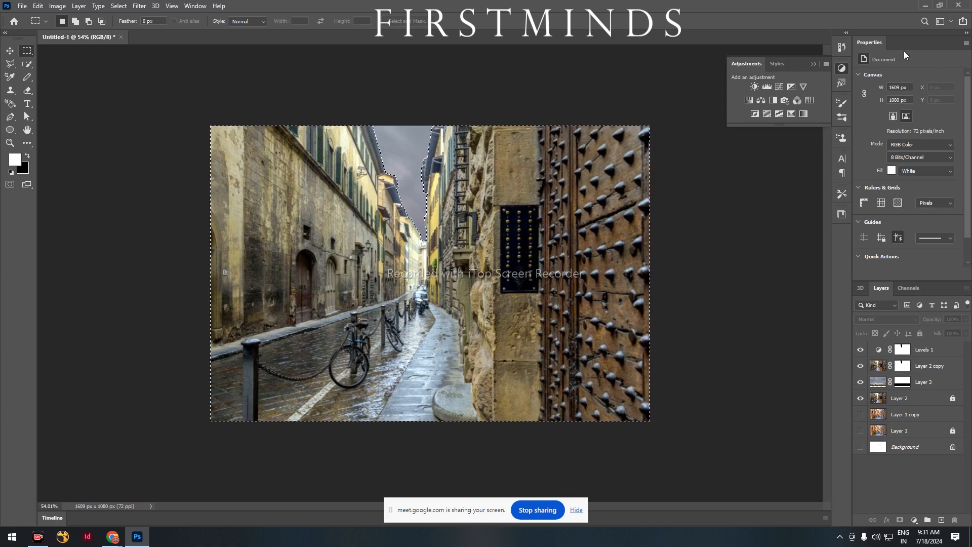
pyautogui.click(810, 100)
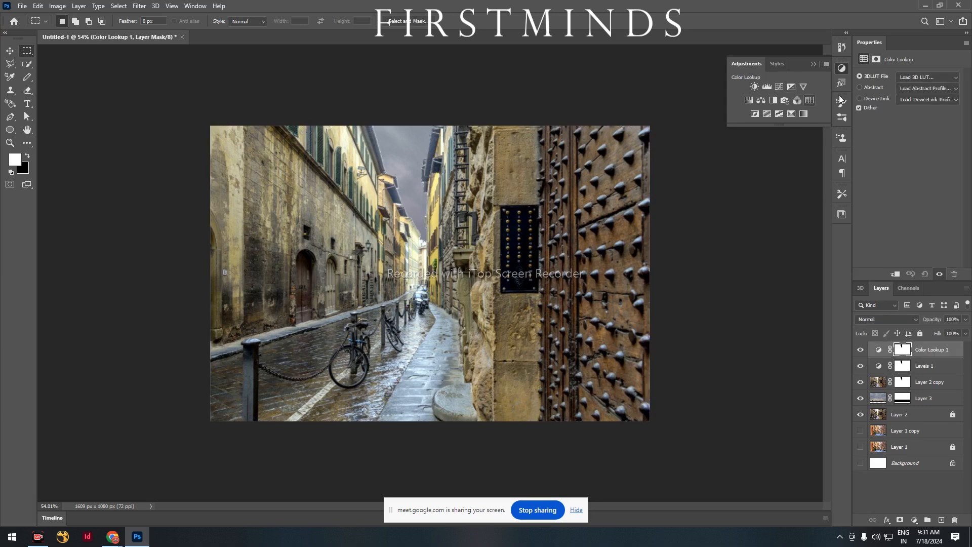
pyautogui.click(931, 77)
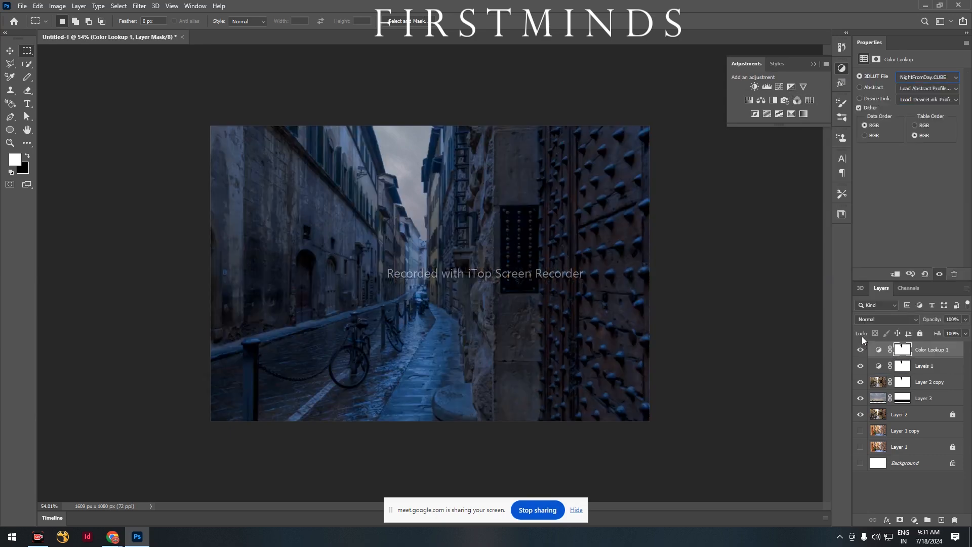
# Step: Add a Curves adjustment masked by the Color Lookup mask selection and darken its RGB curve with a point at input 149, output 98
pyautogui.keyDown('ctrl'); pyautogui.click(903, 349); pyautogui.keyUp('ctrl')
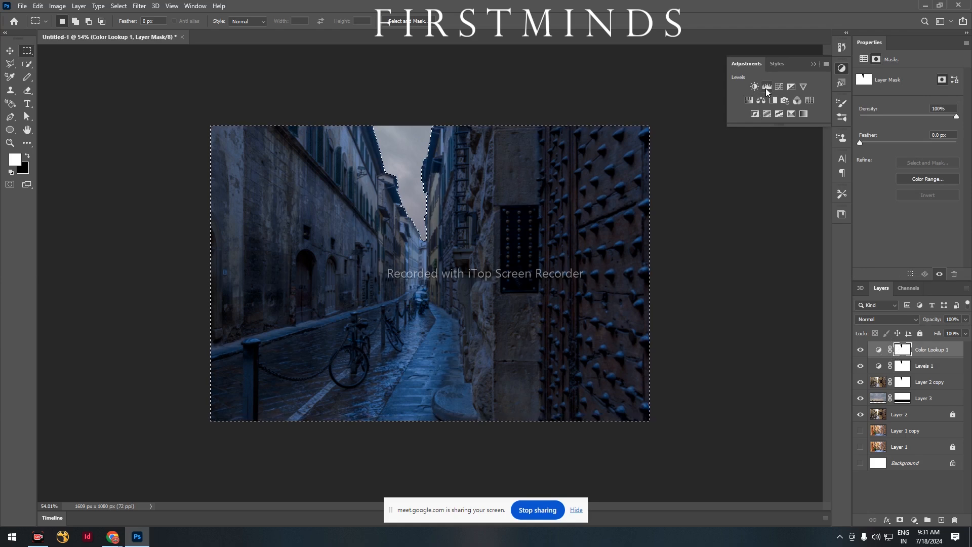
pyautogui.click(780, 89)
pyautogui.moveTo(914, 136); pyautogui.dragTo(925, 146)
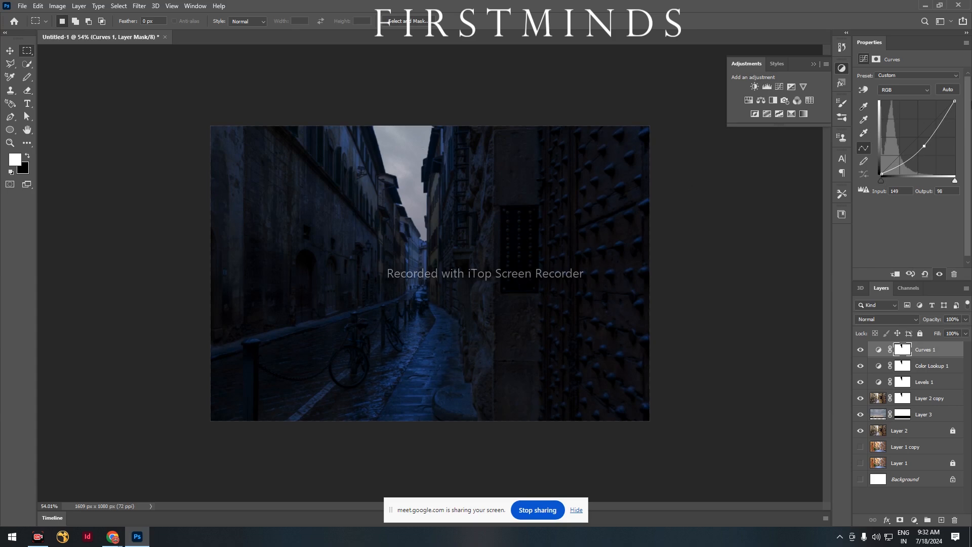
# Step: Lower the Curves adjustment's Blue channel with a point at input 125, output 106
pyautogui.click(895, 91)
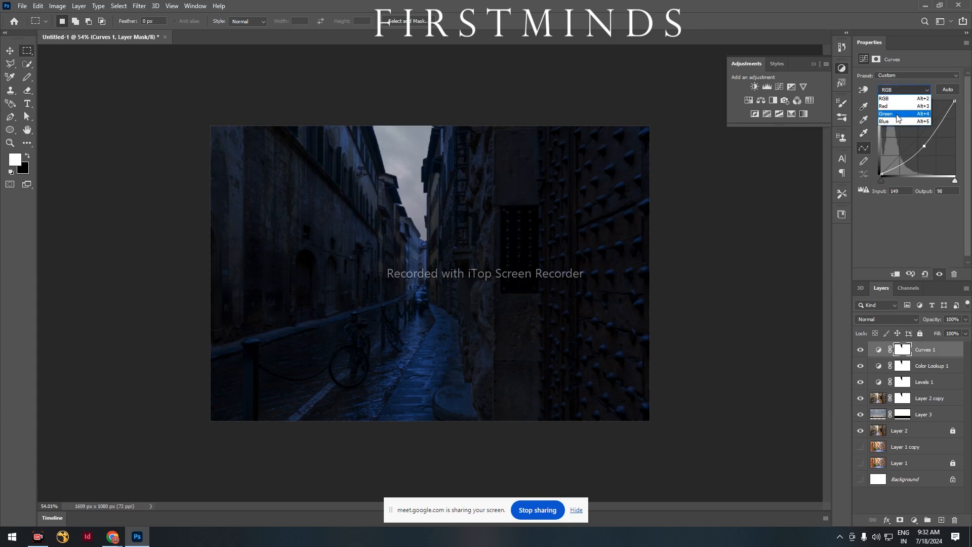
pyautogui.click(896, 122)
pyautogui.moveTo(919, 142); pyautogui.dragTo(917, 143)
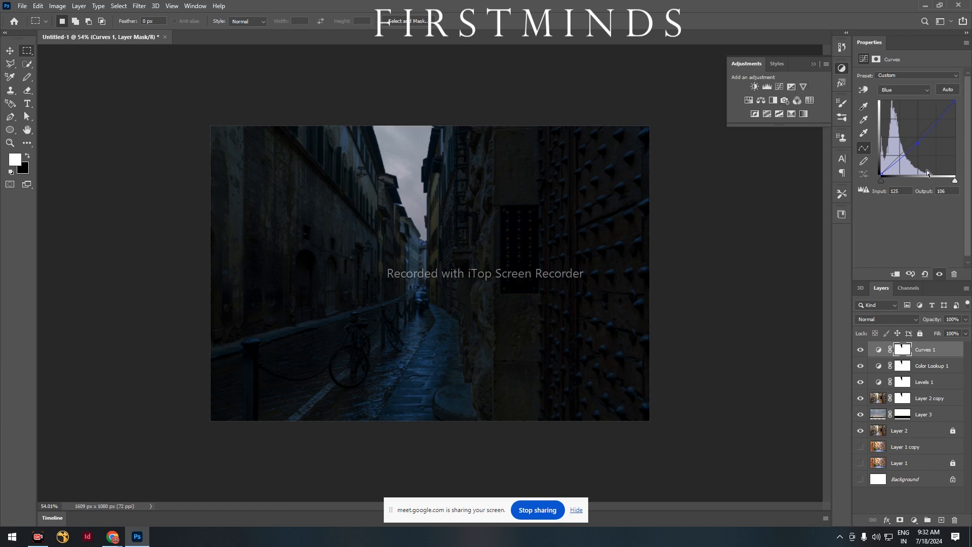
# Step: Lower the midtones of the Red channel in the Curves adjustment to input 135, output 119
pyautogui.click(904, 90)
pyautogui.click(891, 106)
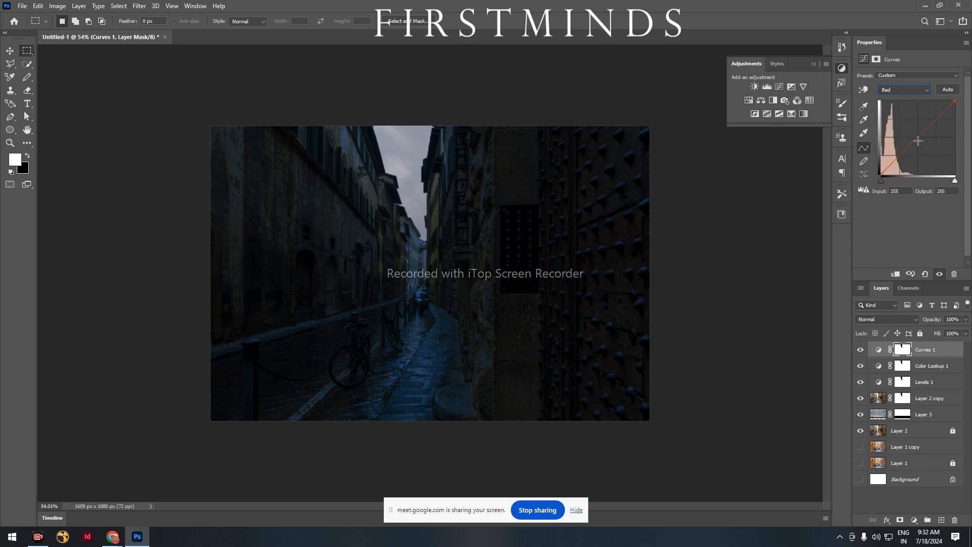
pyautogui.click(917, 137)
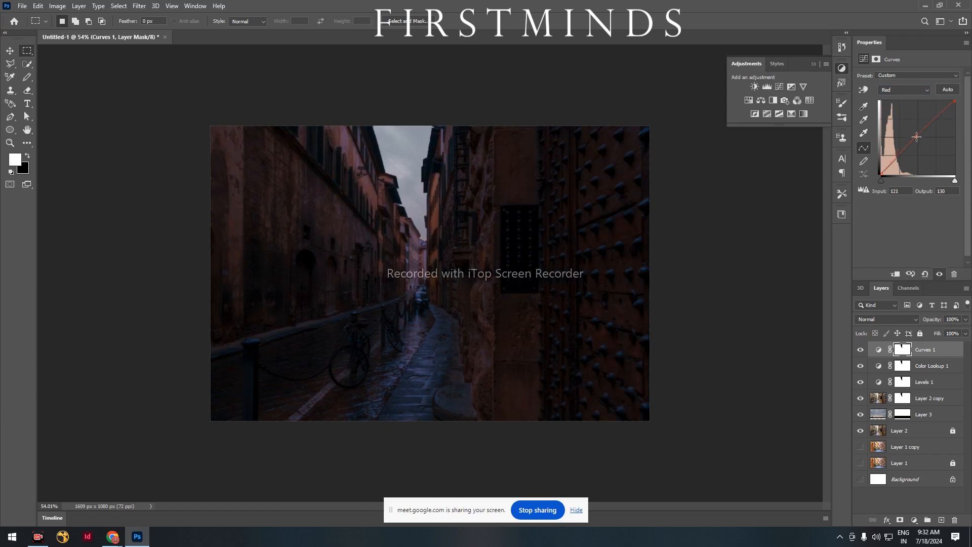
pyautogui.moveTo(916, 137); pyautogui.dragTo(918, 138)
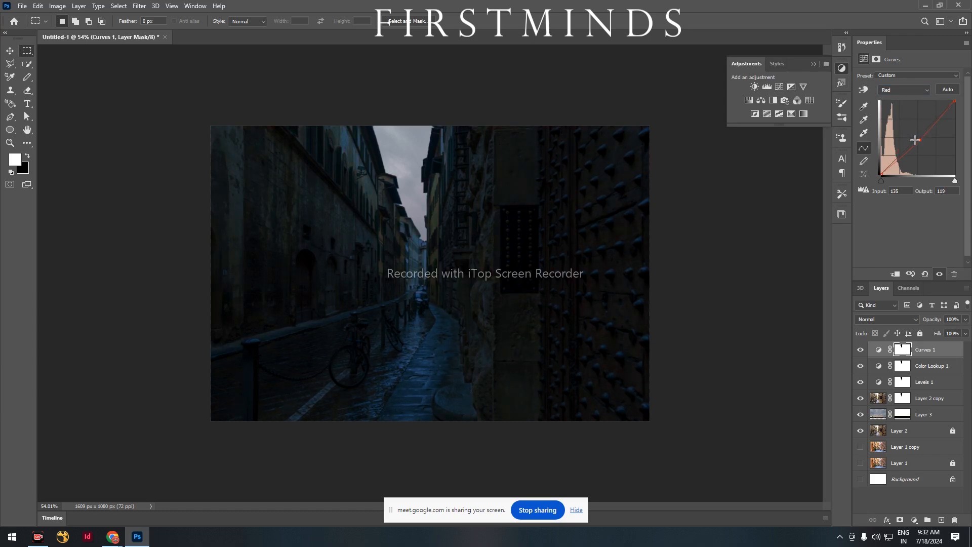
# Step: Lower the Green channel's midtones in the Curves adjustment with a curve point near input 131
pyautogui.click(902, 90)
pyautogui.click(900, 109)
pyautogui.moveTo(920, 136); pyautogui.dragTo(919, 143)
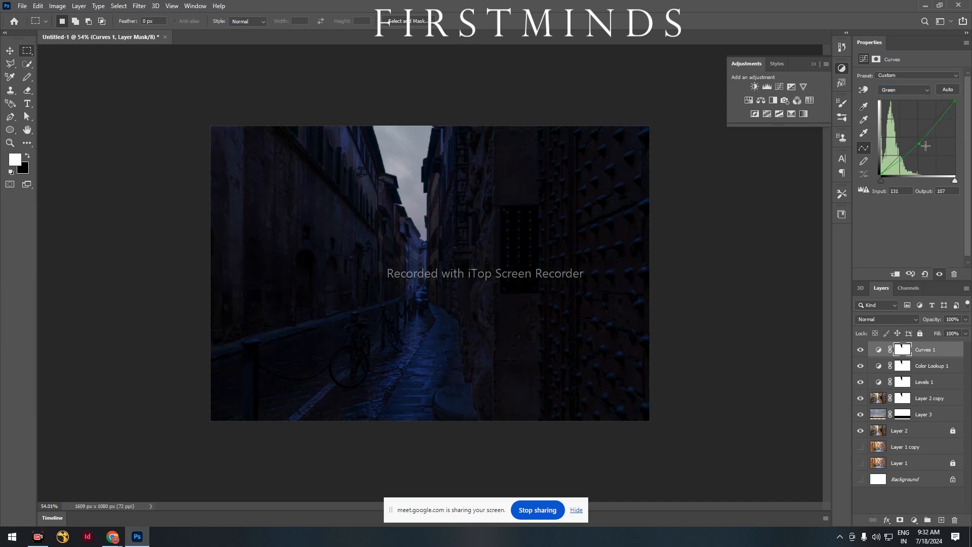
pyautogui.moveTo(919, 144); pyautogui.dragTo(920, 142)
pyautogui.click(923, 224)
# Step: Add a Brightness/Contrast adjustment limited to the Curves layer's mask area, with brightness -67 and contrast -7
pyautogui.keyDown('ctrl'); pyautogui.click(903, 350); pyautogui.keyUp('ctrl')
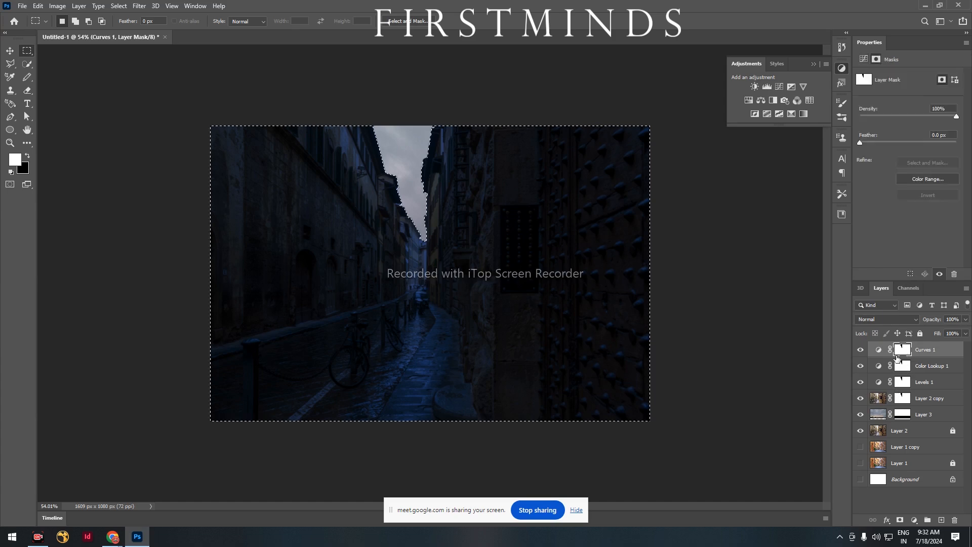
pyautogui.click(757, 87)
pyautogui.moveTo(907, 104); pyautogui.dragTo(889, 116)
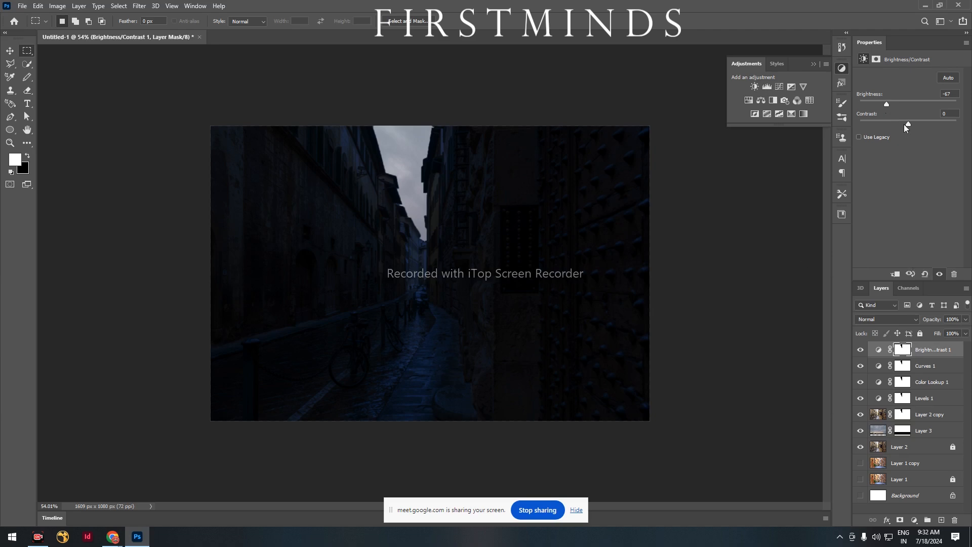
pyautogui.moveTo(906, 128)
pyautogui.mouseDown()
pyautogui.moveTo(893, 129)
pyautogui.moveTo(903, 130)
pyautogui.mouseUp()
pyautogui.click(814, 64)
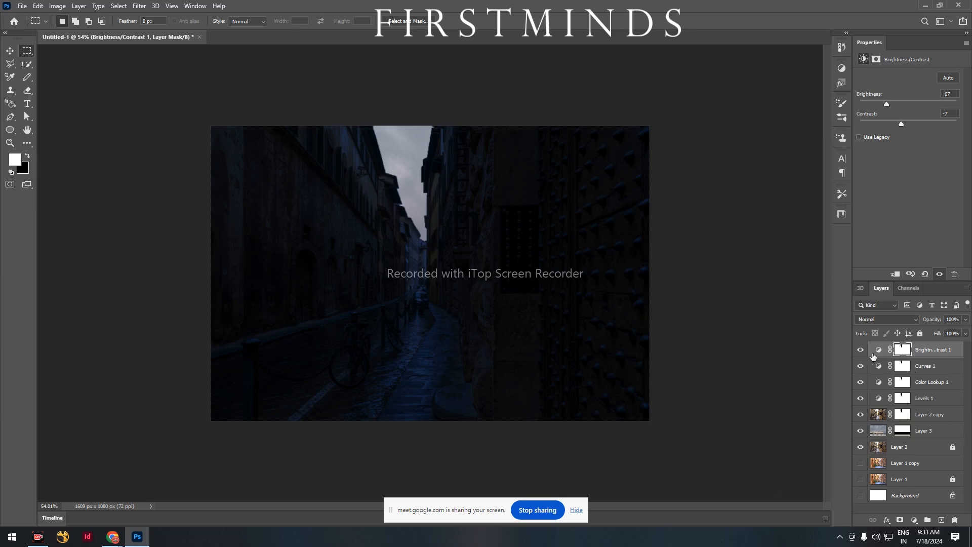
# Step: Hide the Brightness/Contrast, Curves, Color Lookup and Levels adjustments and examine the street's facades, windows and lamps in the original colours
pyautogui.moveTo(859, 351); pyautogui.dragTo(861, 399)
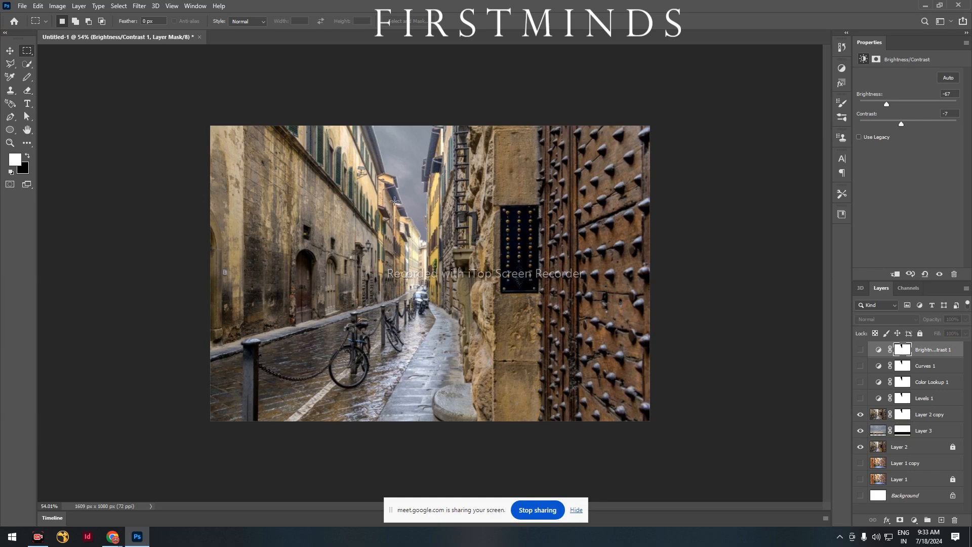
pyautogui.scroll(4, 410, 179)
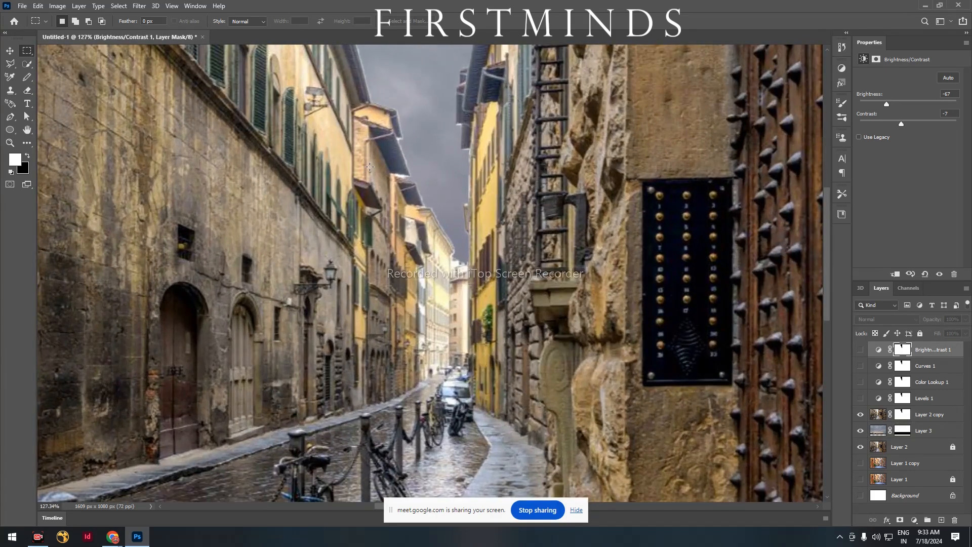
pyautogui.moveTo(372, 134); pyautogui.dragTo(437, 253)
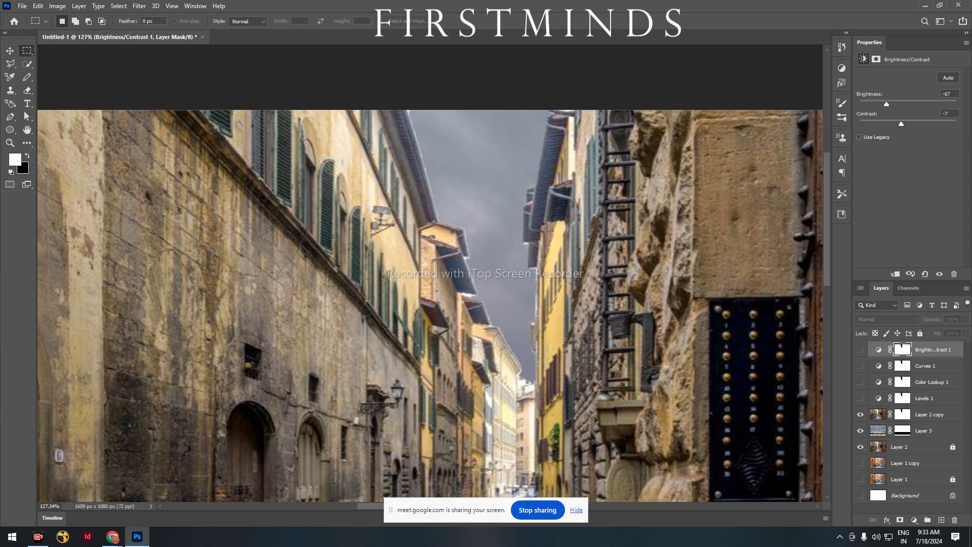
pyautogui.moveTo(564, 358); pyautogui.dragTo(530, 245)
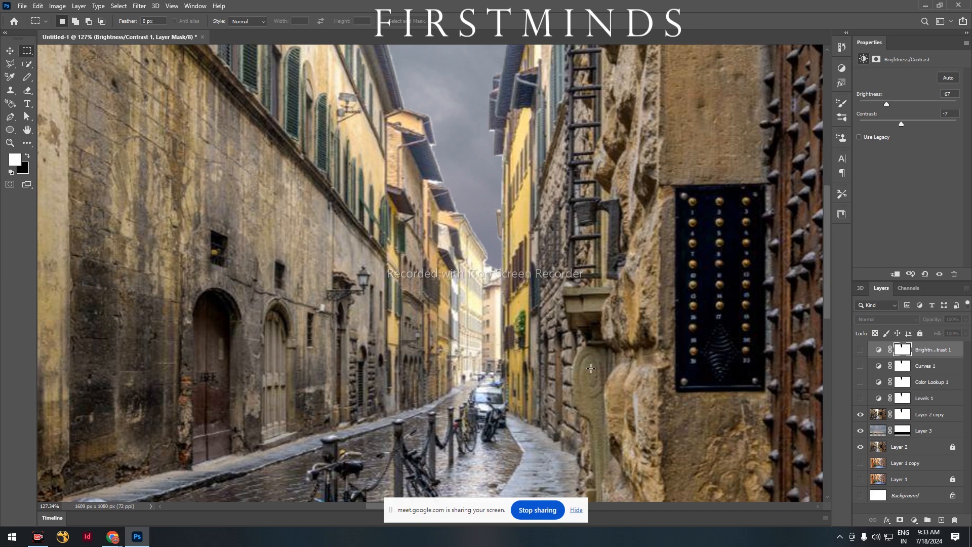
pyautogui.scroll(-4, 591, 368)
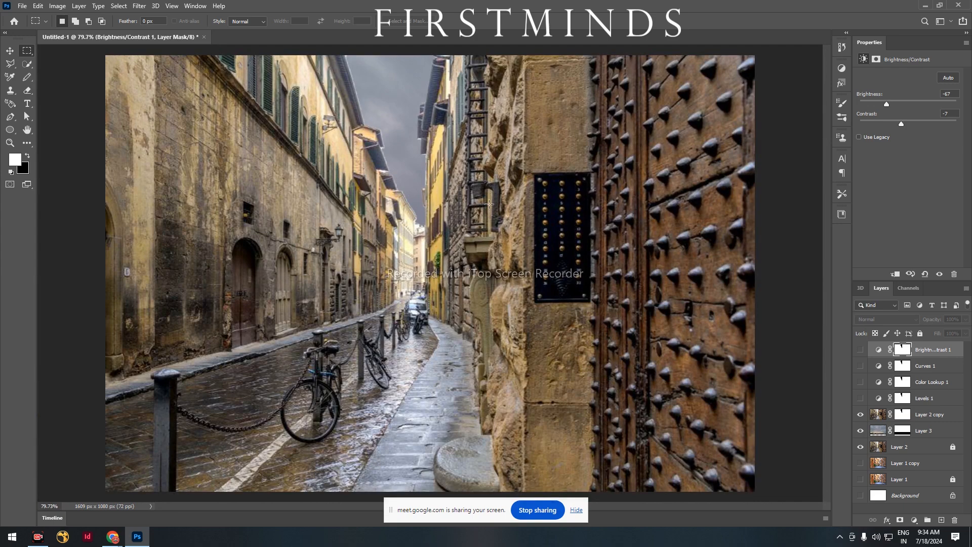
pyautogui.scroll(5, 489, 205)
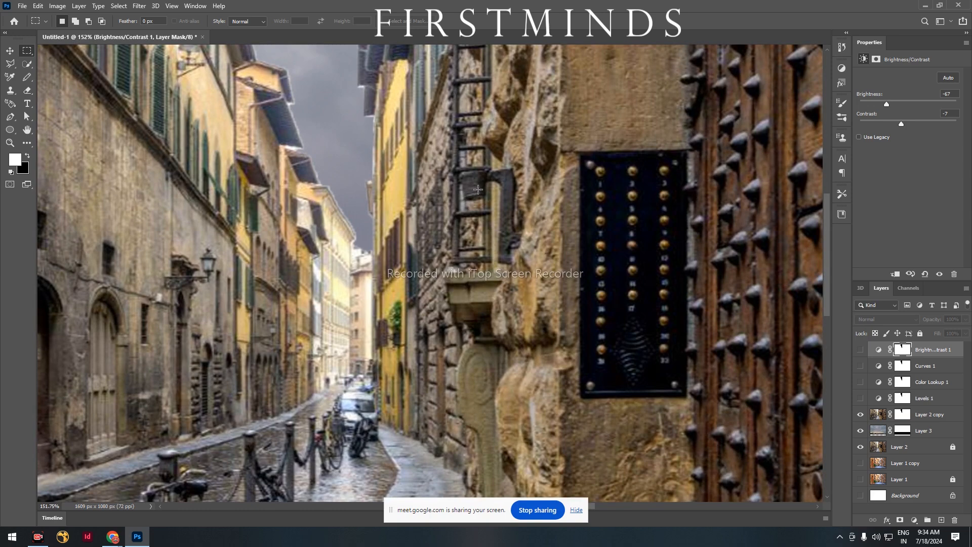
pyautogui.scroll(-2, 477, 190)
pyautogui.scroll(-2, 557, 235)
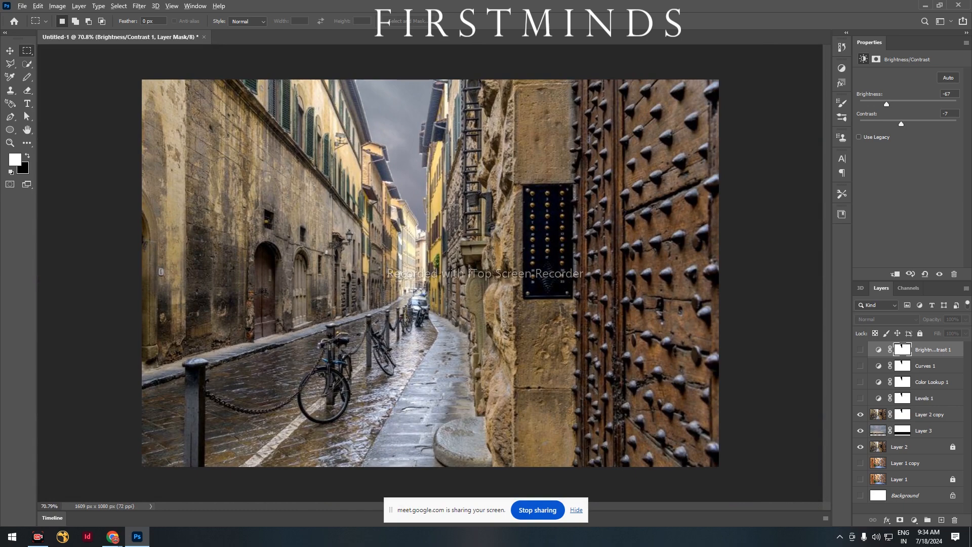
pyautogui.scroll(3, 424, 282)
pyautogui.scroll(-2, 441, 287)
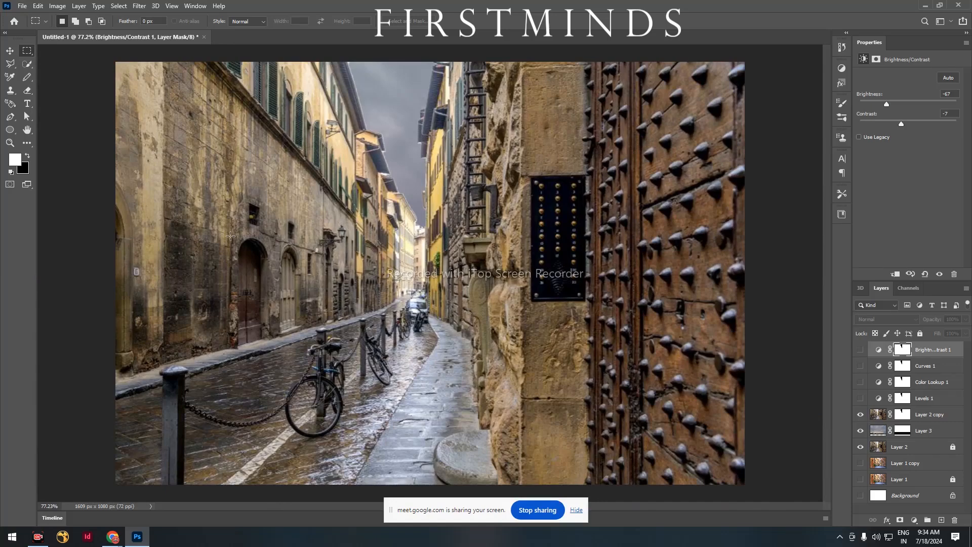
pyautogui.scroll(-1, 303, 218)
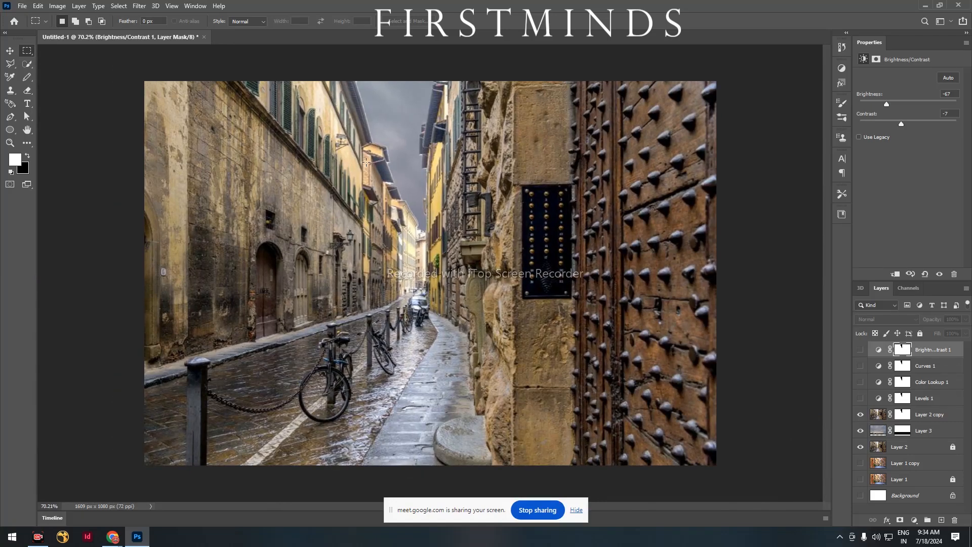
pyautogui.scroll(-2, 311, 112)
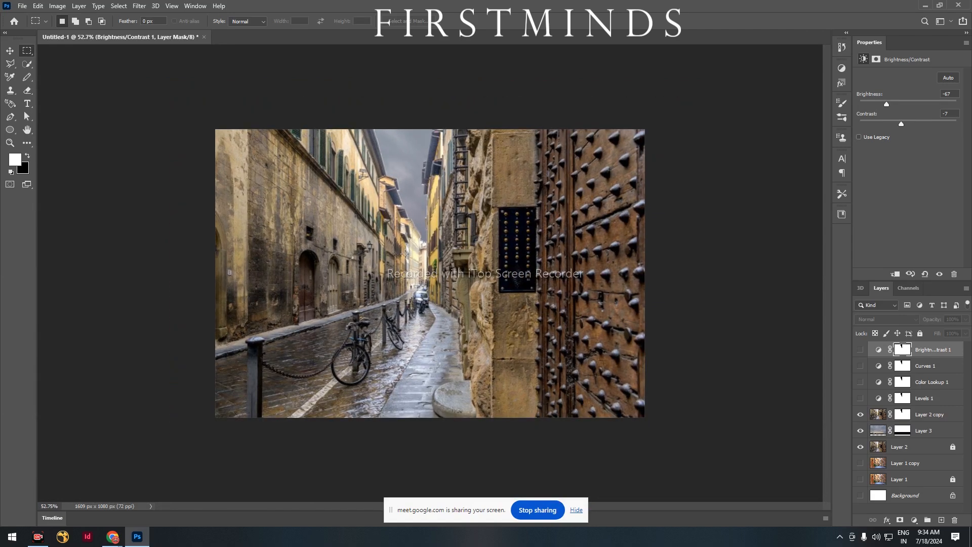
pyautogui.press('b')
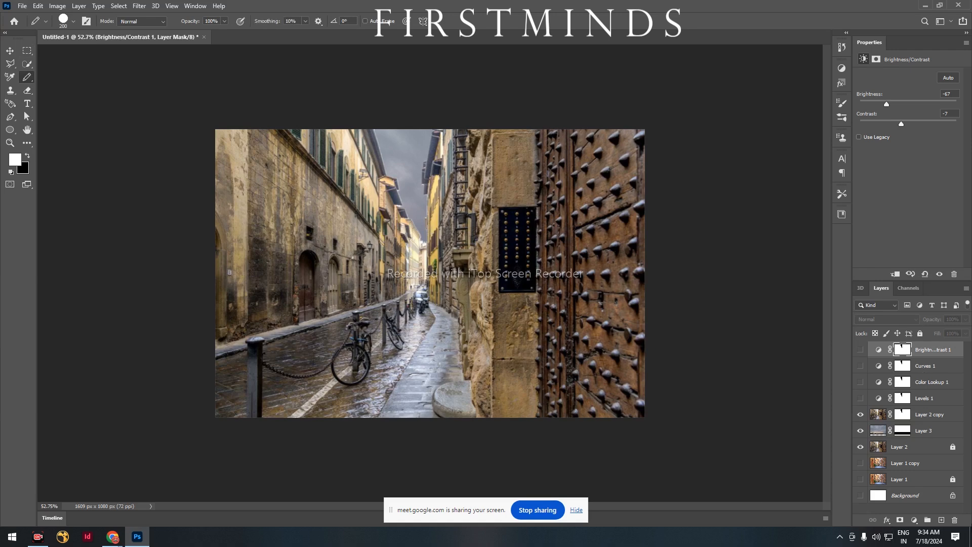
pyautogui.click(942, 520)
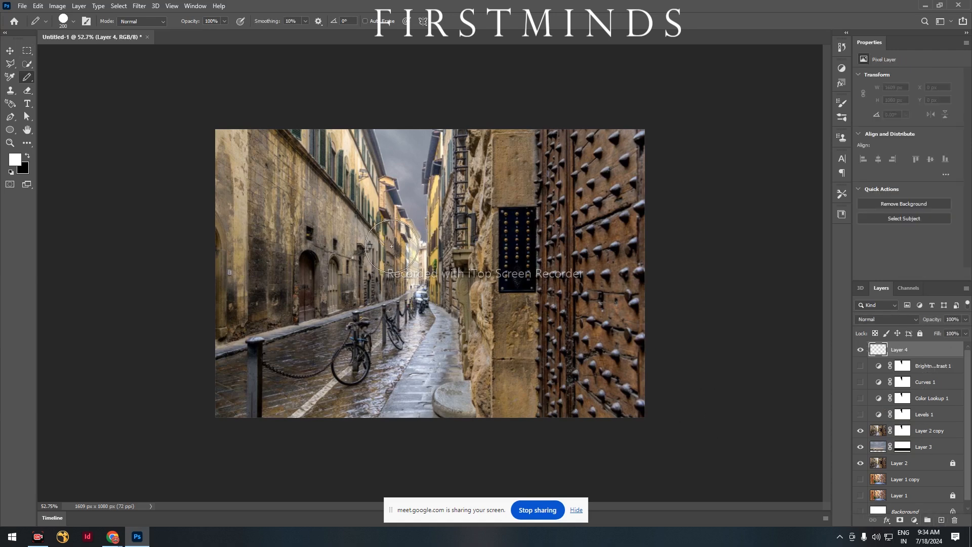
pyautogui.press('l')
pyautogui.scroll(5, 392, 245)
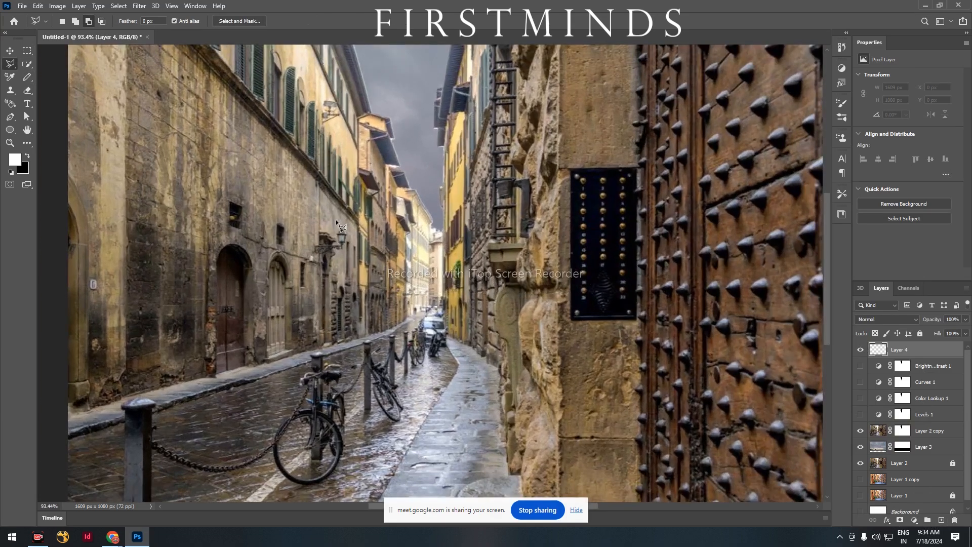
pyautogui.scroll(4, 324, 268)
pyautogui.scroll(-2, 324, 263)
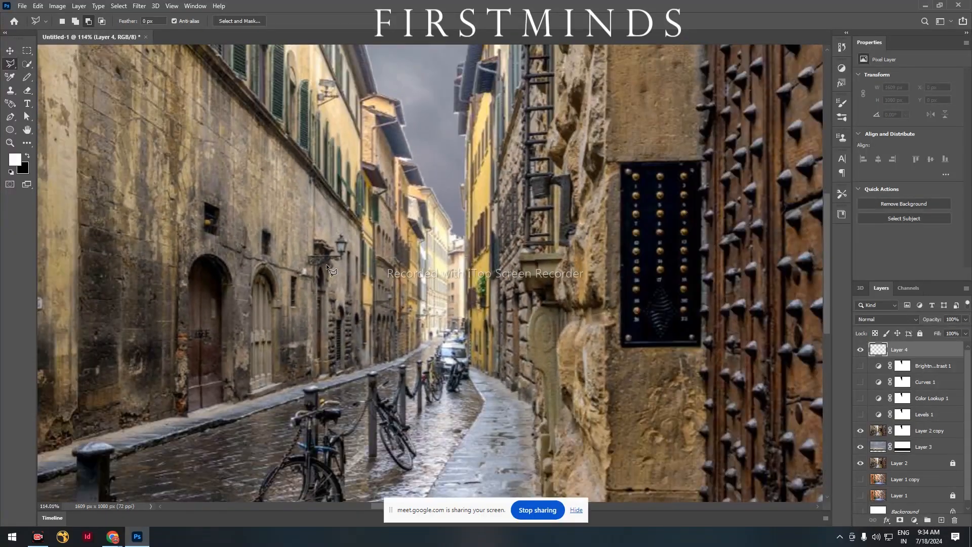
pyautogui.moveTo(228, 117); pyautogui.dragTo(381, 219)
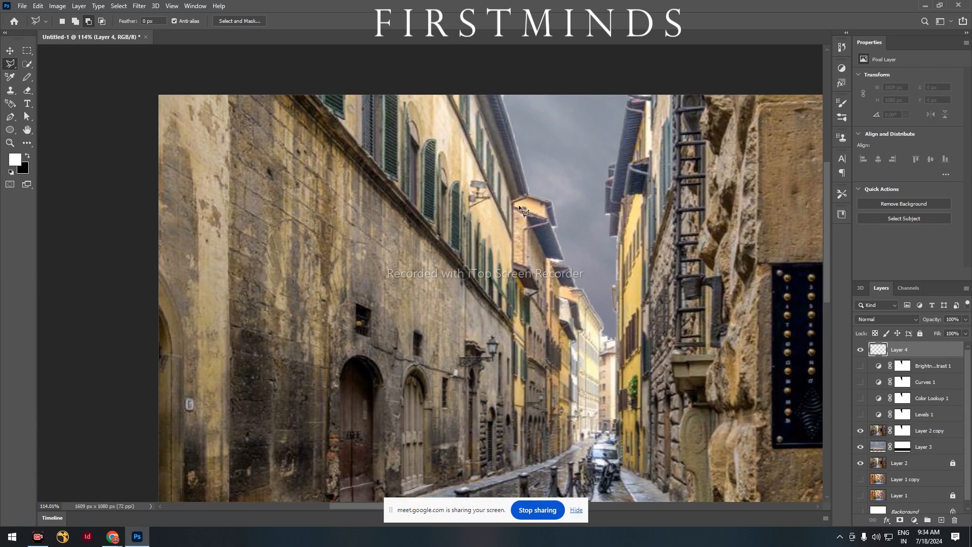
pyautogui.scroll(8, 484, 200)
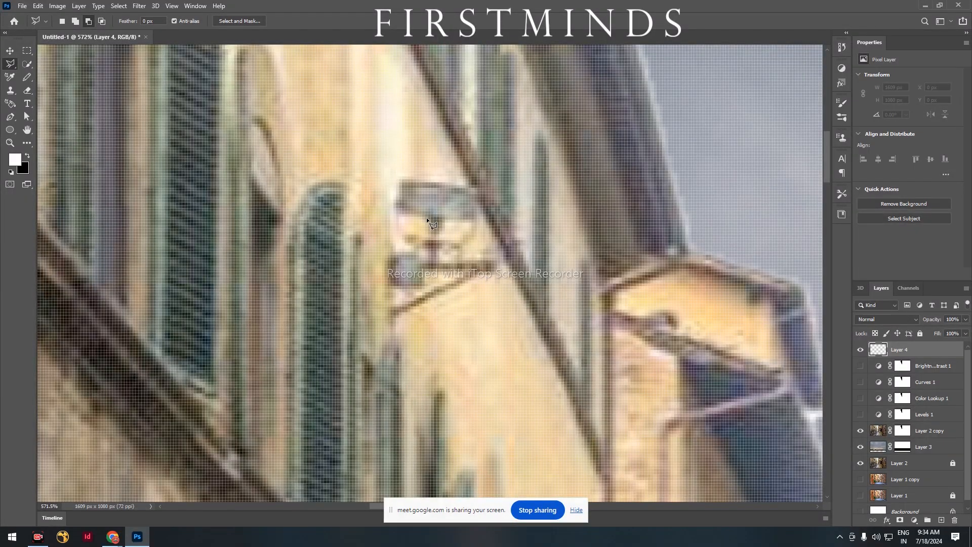
pyautogui.click(395, 209)
pyautogui.click(399, 180)
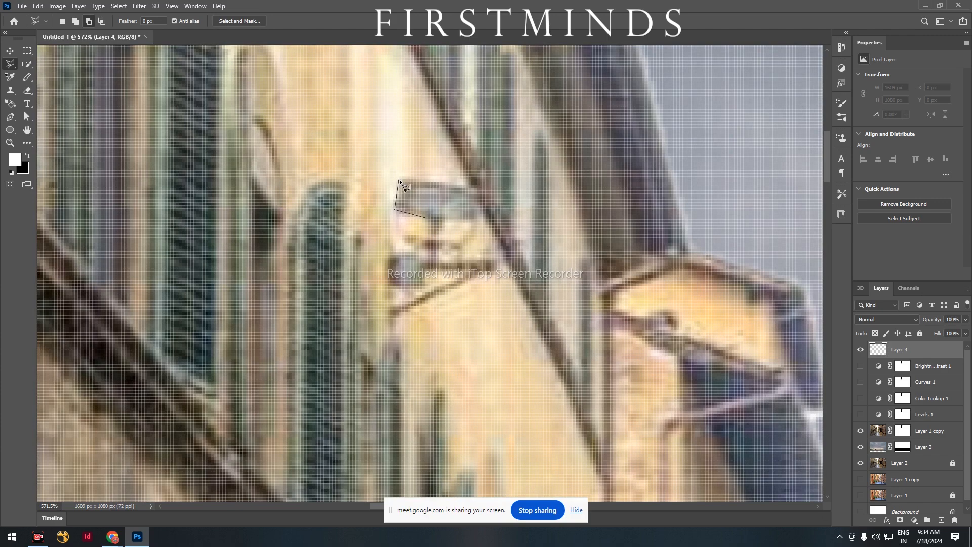
pyautogui.click(459, 182)
pyautogui.press('BackSpace')
pyautogui.press('BackSpace')
pyautogui.press('BackSpace')
pyautogui.press('BackSpace')
pyautogui.press('Delete')
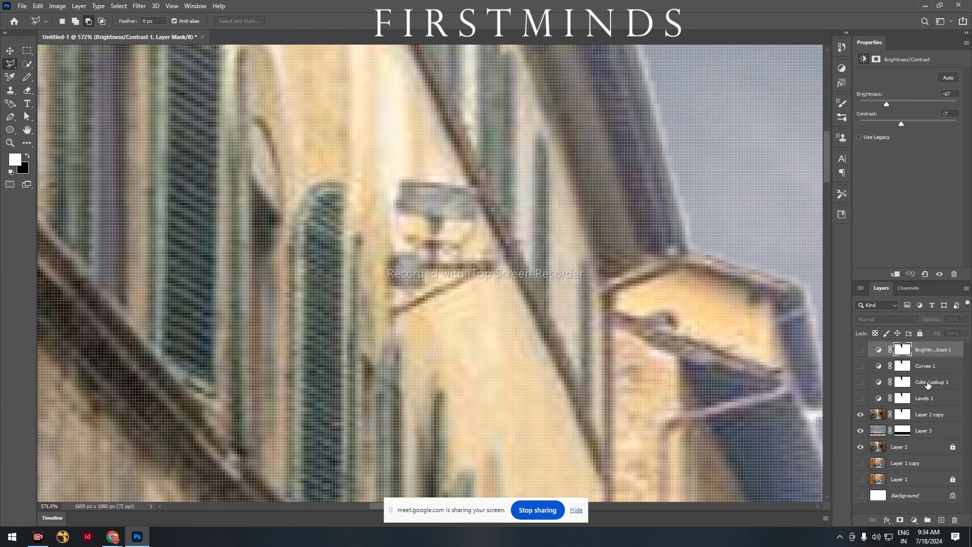
pyautogui.click(935, 417)
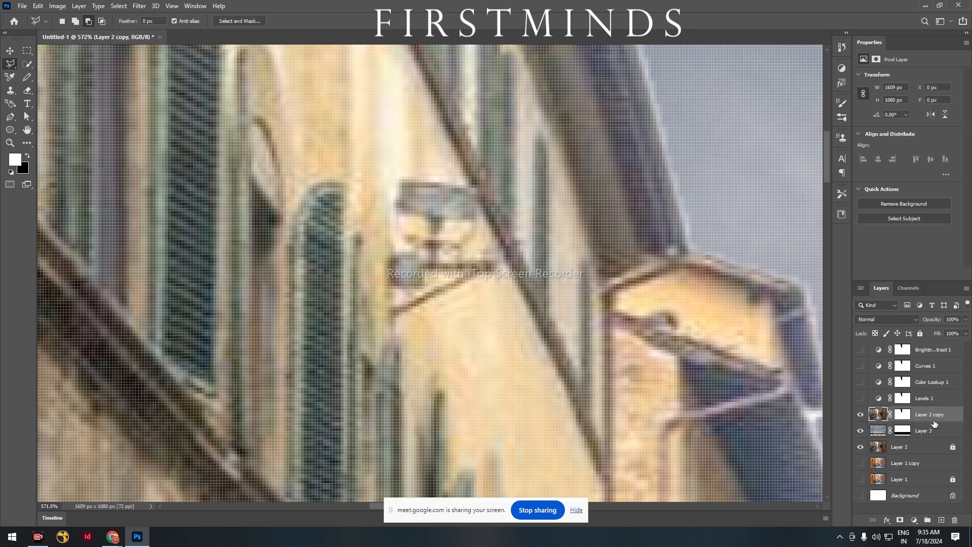
pyautogui.hotkey('ctrl', 'j')
pyautogui.moveTo(932, 420); pyautogui.dragTo(912, 347)
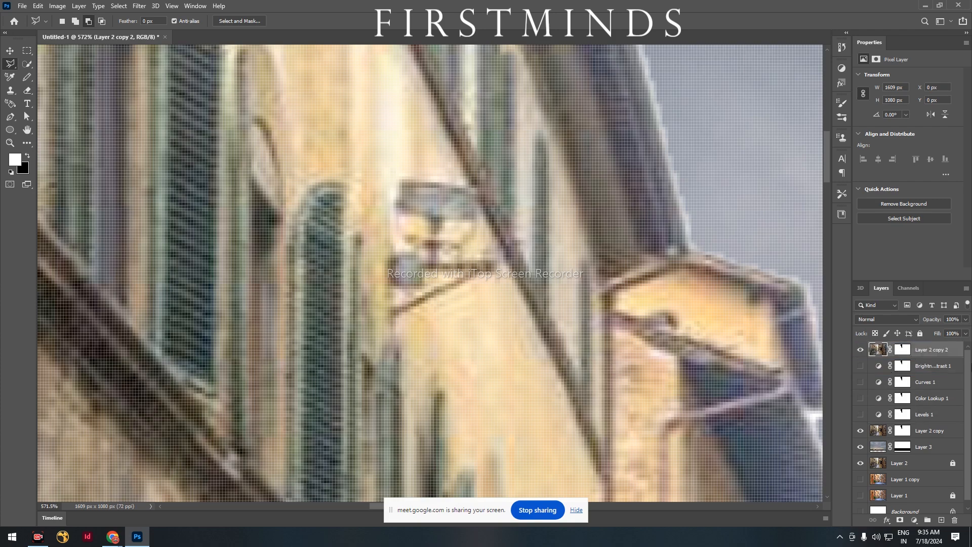
pyautogui.press('Delete')
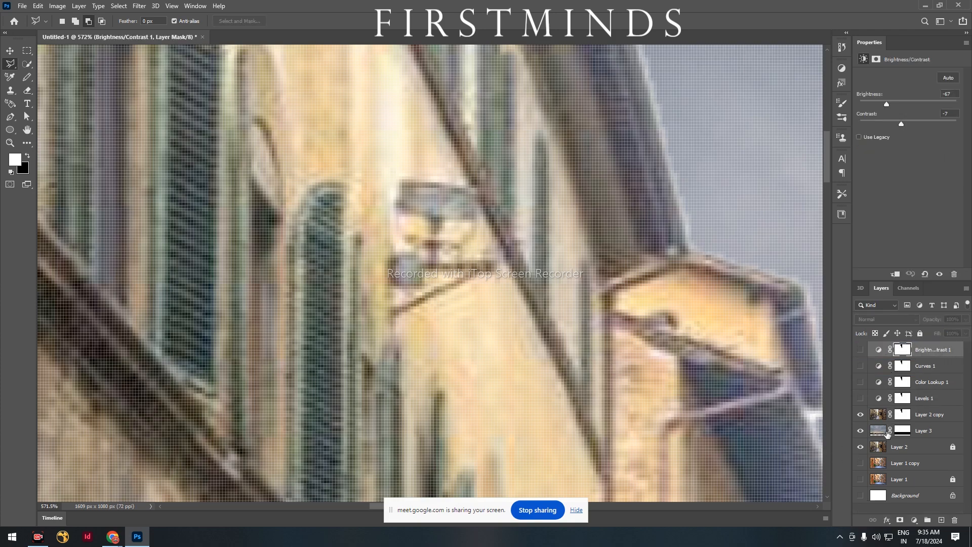
# Step: Duplicate the locked Layer 2 and move the copy to the top of the layer stack
pyautogui.click(921, 447)
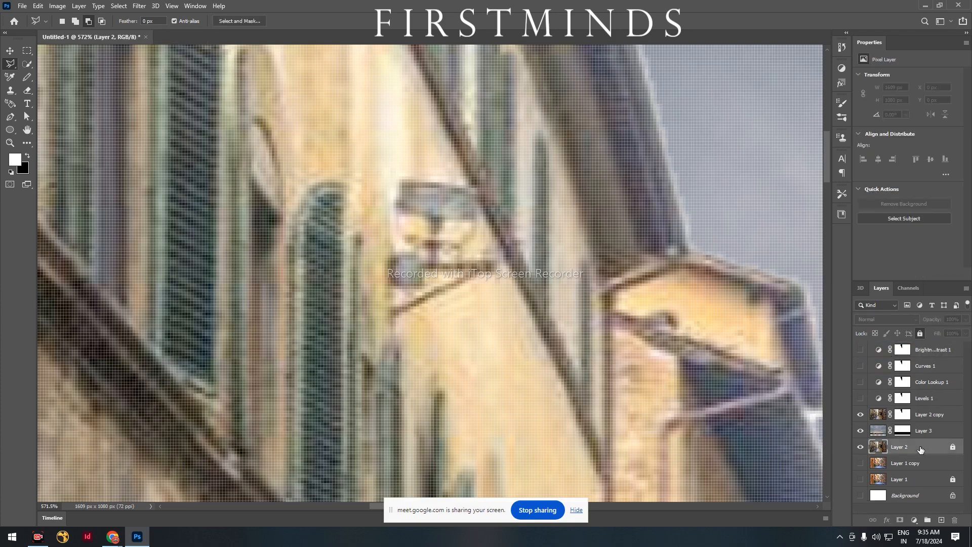
pyautogui.hotkey('ctrl', 'j')
pyautogui.moveTo(922, 451); pyautogui.dragTo(918, 345)
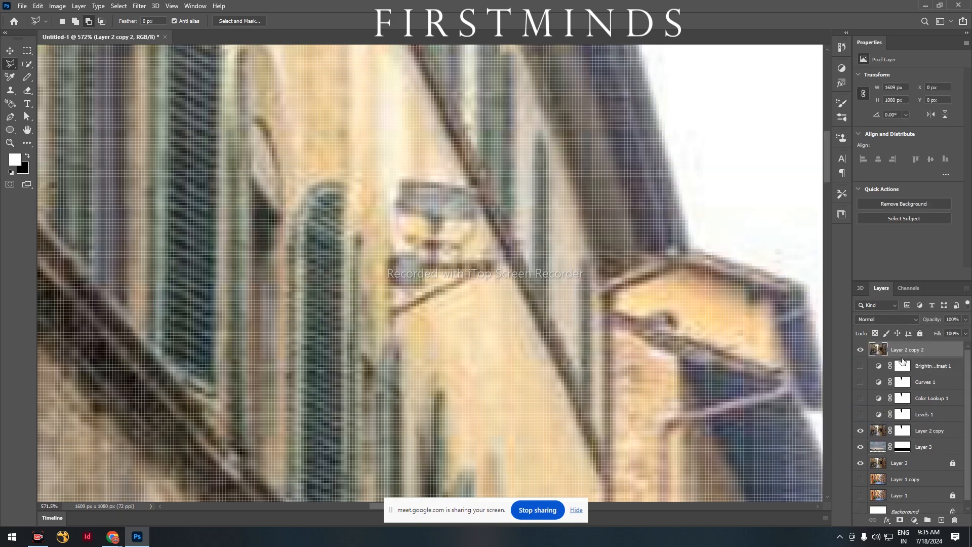
# Step: Select a rectangular area of about 58 × 59 px around the floodlight fixture on the upper building facade
pyautogui.scroll(-2, 475, 247)
pyautogui.scroll(-5, 477, 243)
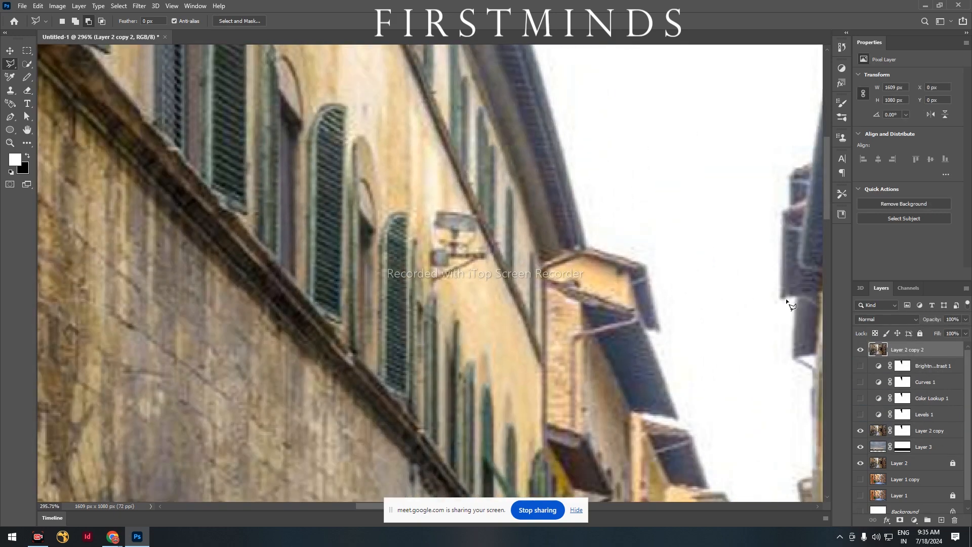
pyautogui.scroll(6, 472, 211)
pyautogui.scroll(2, 473, 213)
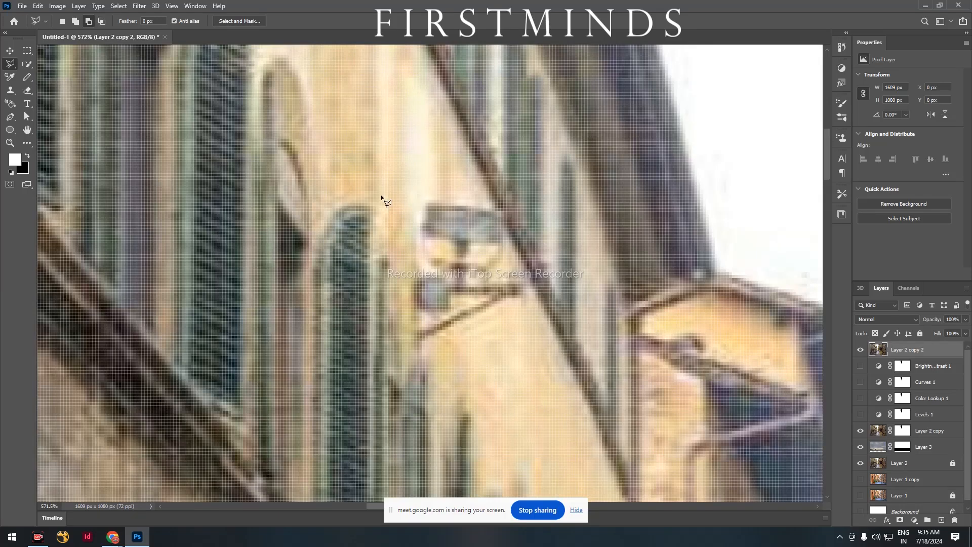
pyautogui.click(26, 57)
pyautogui.moveTo(388, 180); pyautogui.dragTo(557, 350)
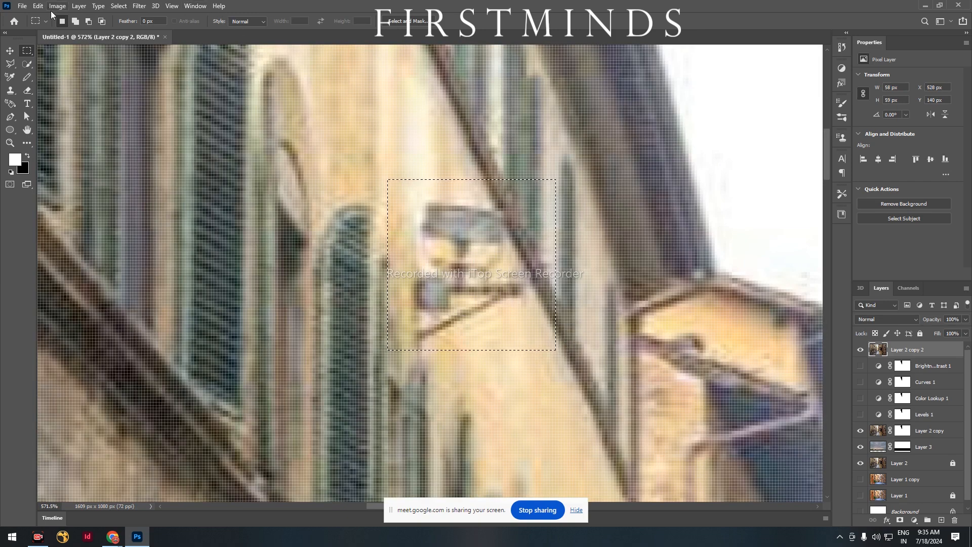
# Step: Add rectangular areas around the large wall lantern and the two smaller lamps farther down the street to the selection
pyautogui.click(75, 21)
pyautogui.scroll(-6, 526, 328)
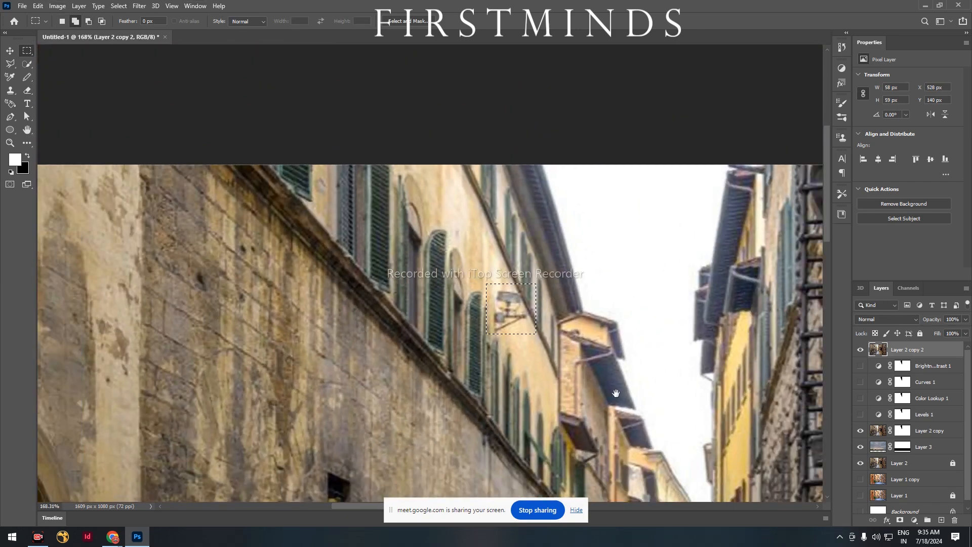
pyautogui.moveTo(616, 393); pyautogui.dragTo(531, 257)
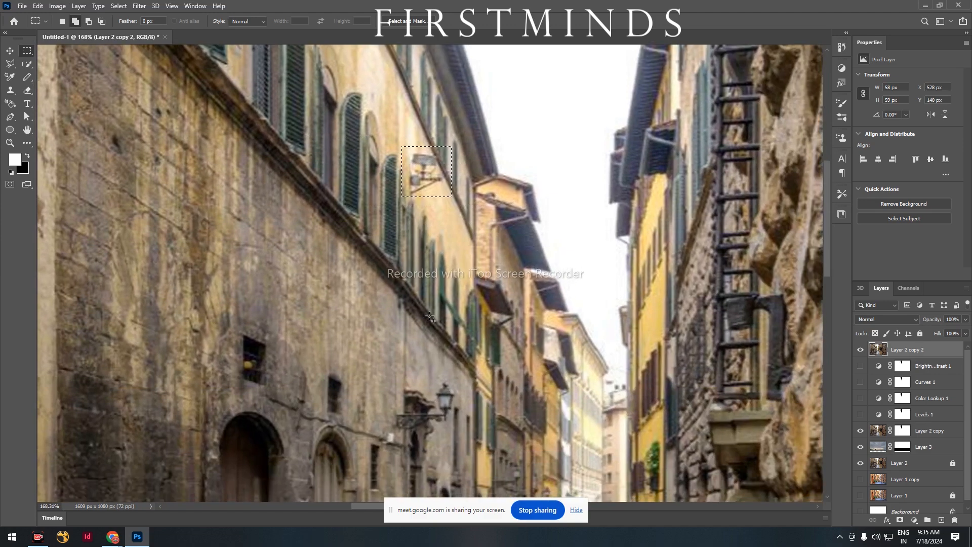
pyautogui.moveTo(394, 373); pyautogui.dragTo(477, 446)
pyautogui.moveTo(574, 406); pyautogui.dragTo(521, 271)
pyautogui.moveTo(477, 329); pyautogui.dragTo(428, 370)
pyautogui.moveTo(512, 341); pyautogui.dragTo(481, 375)
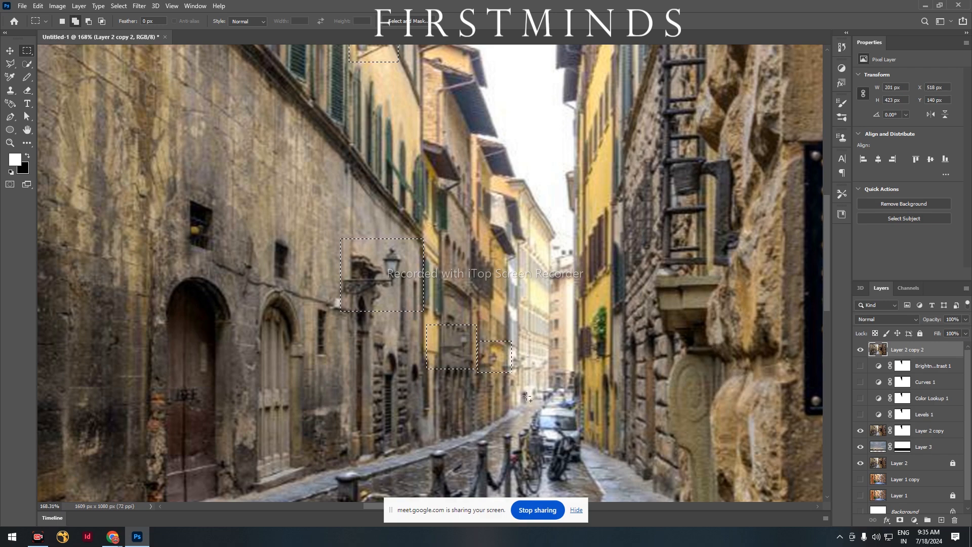
pyautogui.scroll(-2, 522, 397)
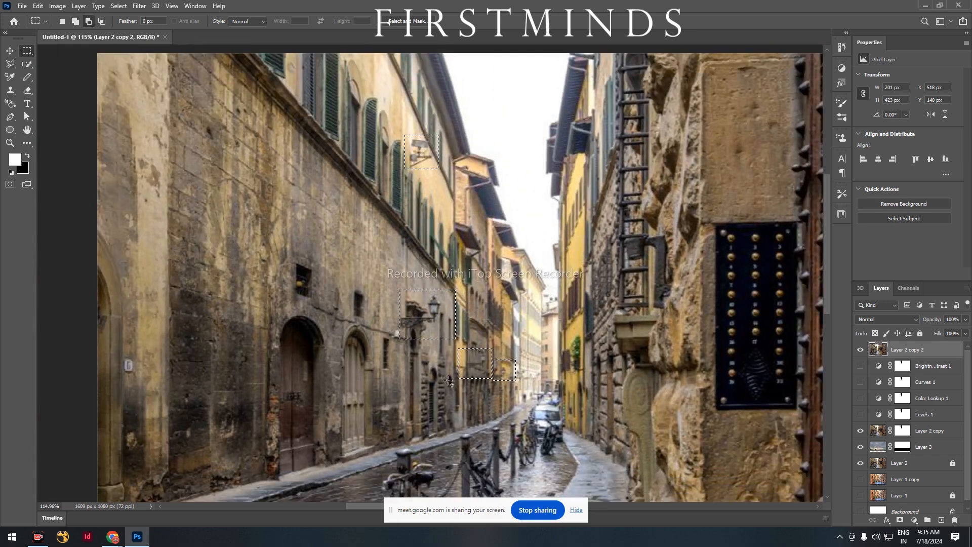
# Step: Mask Layer 2 copy 2 to the selected rectangles and hide Layer 2 copy to isolate the lamp areas
pyautogui.click(901, 521)
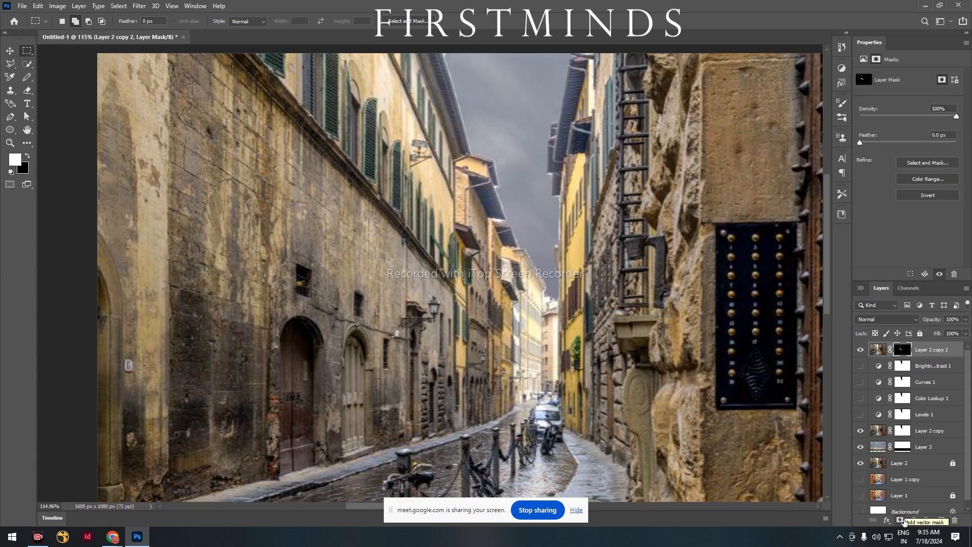
pyautogui.click(861, 431)
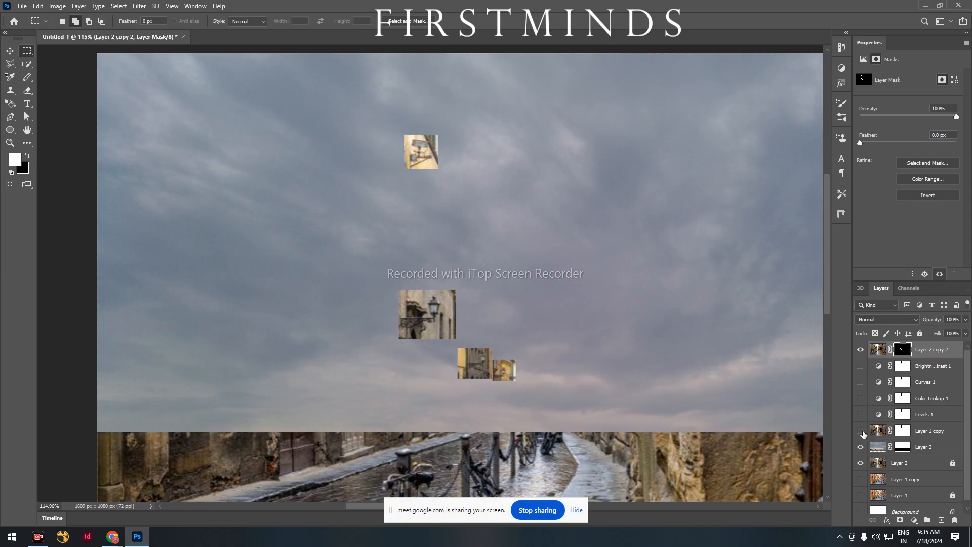
pyautogui.click(861, 431)
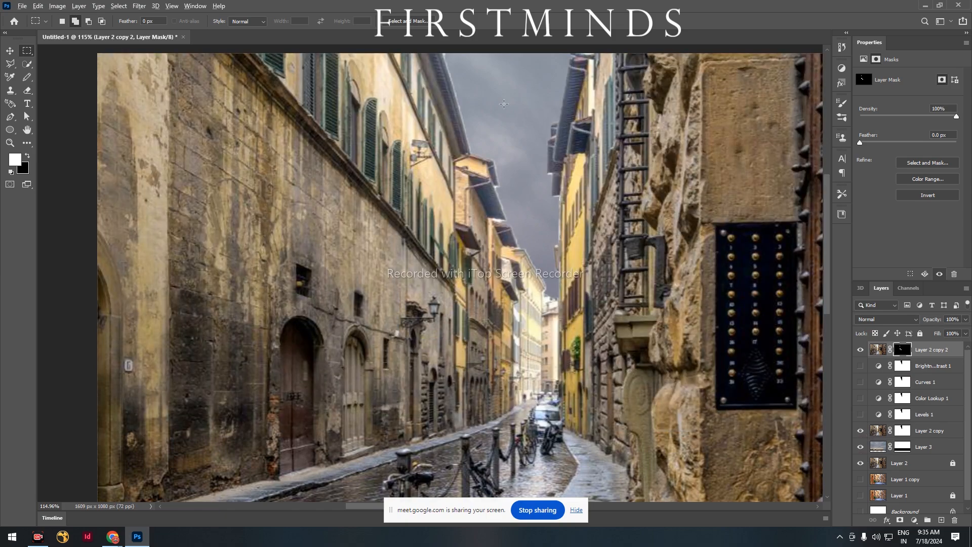
pyautogui.scroll(3, 507, 108)
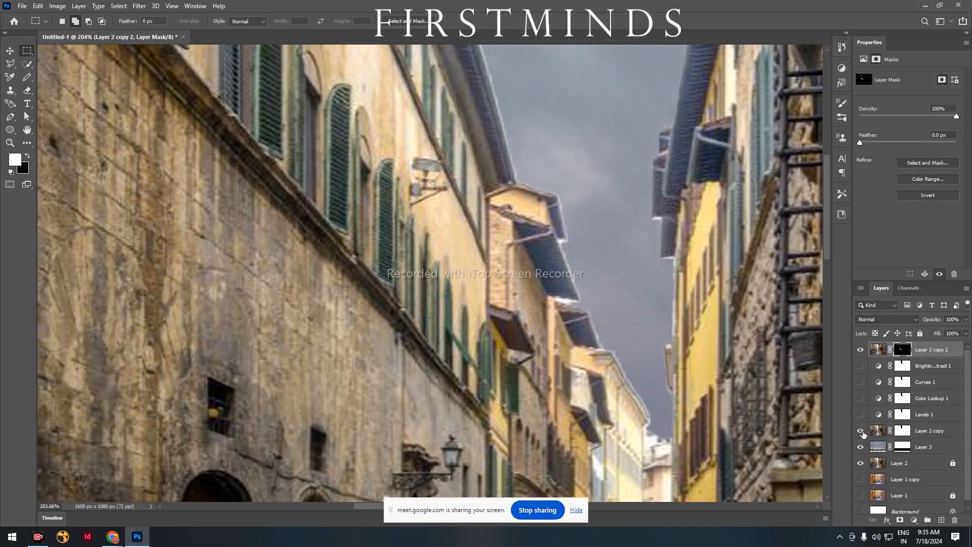
pyautogui.click(861, 431)
# Step: Trace the floodlight fixture with its head, side box and angled bracket using the Polygonal Lasso on the layer mask
pyautogui.scroll(6, 456, 230)
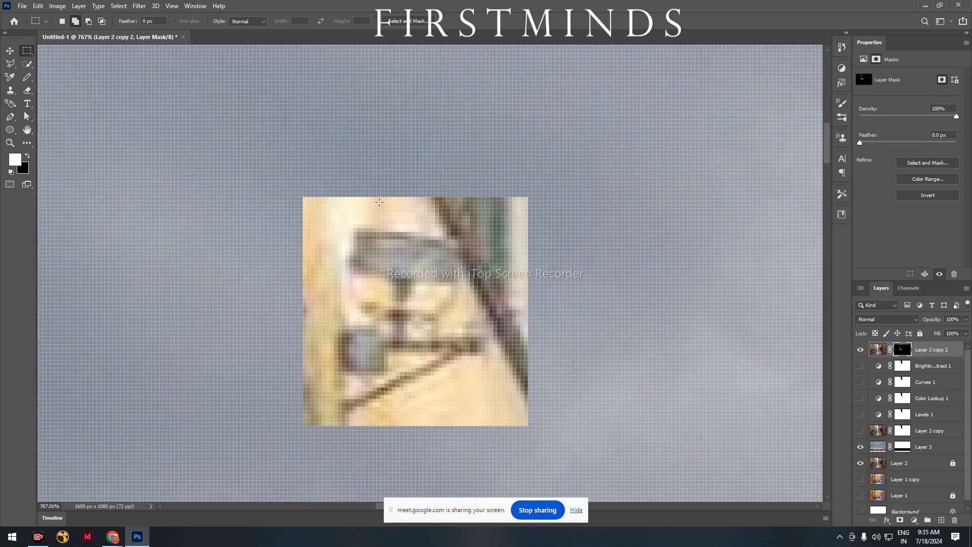
pyautogui.press('l')
pyautogui.click(390, 281)
pyautogui.click(350, 274)
pyautogui.click(352, 227)
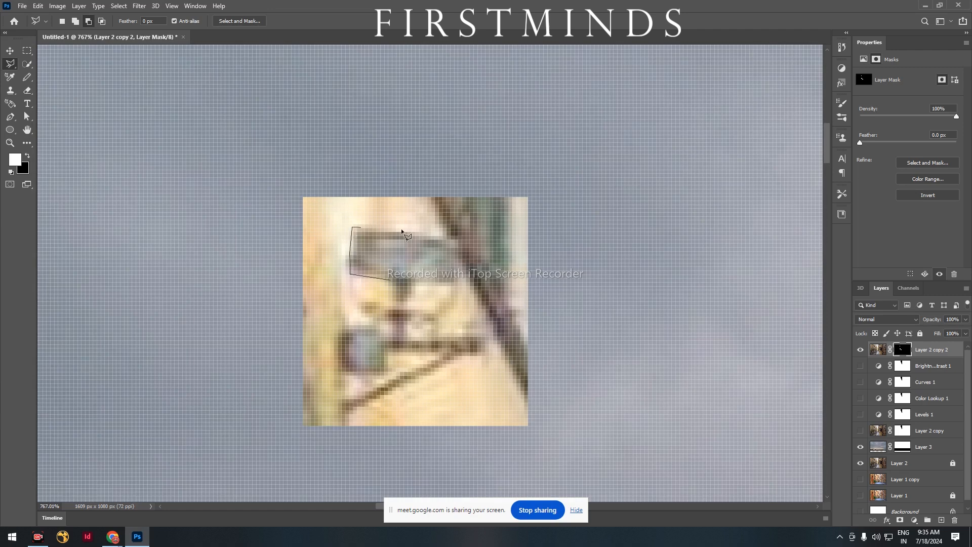
pyautogui.click(462, 237)
pyautogui.click(461, 280)
pyautogui.click(412, 283)
pyautogui.click(411, 305)
pyautogui.click(440, 313)
pyautogui.click(488, 337)
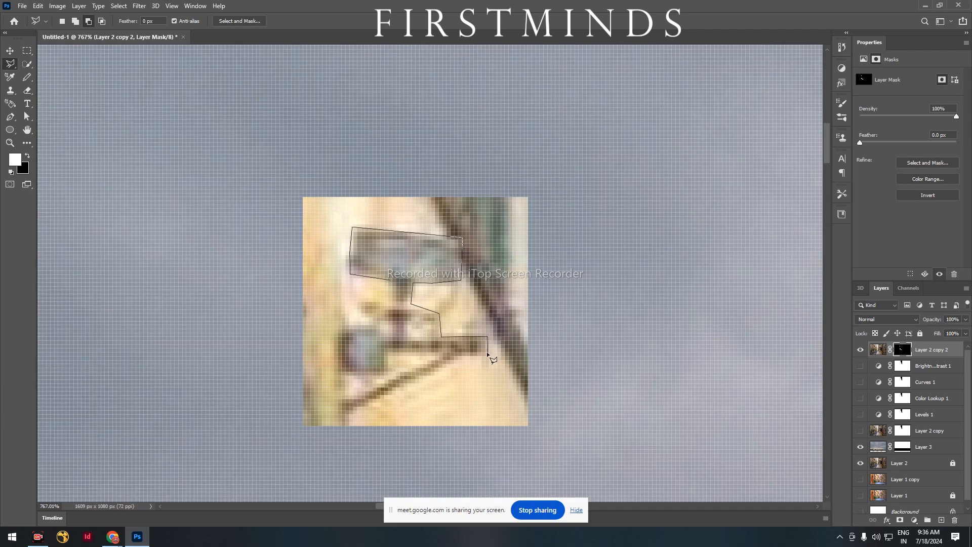
pyautogui.click(487, 353)
pyautogui.click(462, 355)
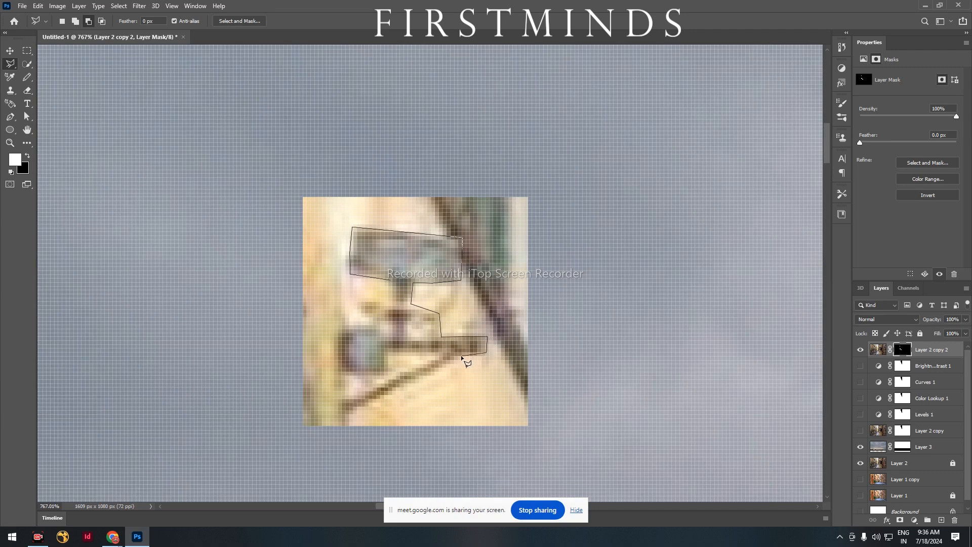
pyautogui.click(350, 419)
pyautogui.click(348, 429)
pyautogui.click(335, 428)
pyautogui.click(338, 405)
pyautogui.click(440, 357)
pyautogui.click(386, 356)
pyautogui.click(385, 371)
pyautogui.click(334, 373)
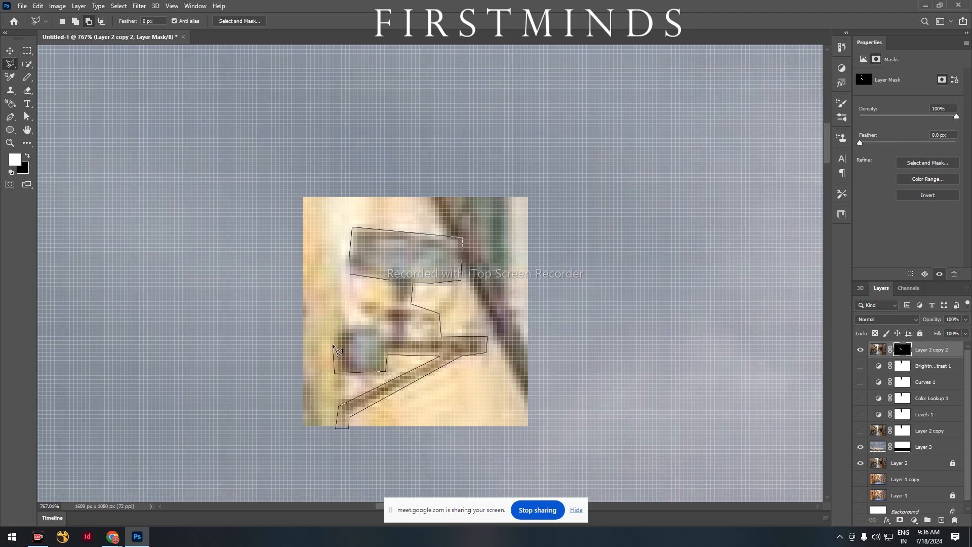
pyautogui.click(338, 329)
pyautogui.click(361, 307)
pyautogui.doubleClick(389, 279)
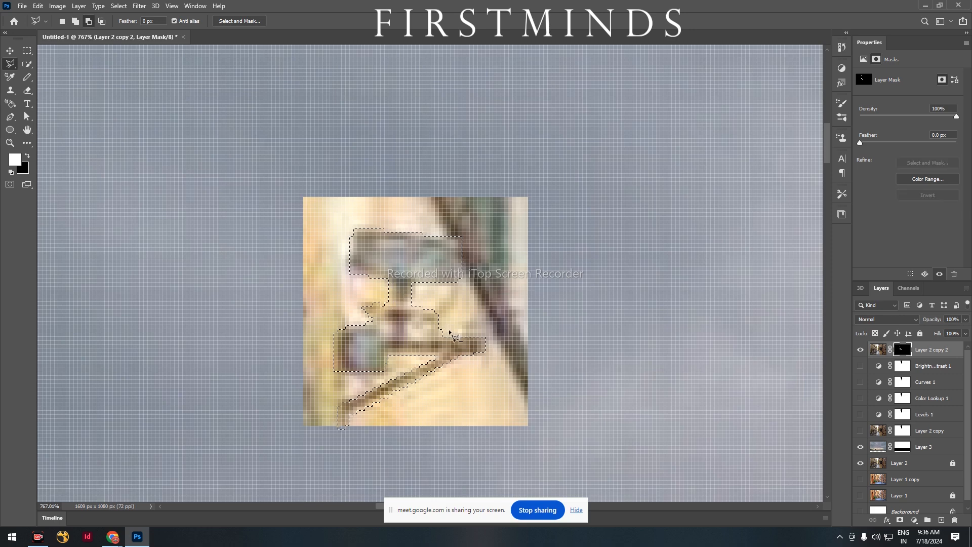
# Step: Invert the selection so it covers everything outside the traced floodlight
pyautogui.press('Delete')
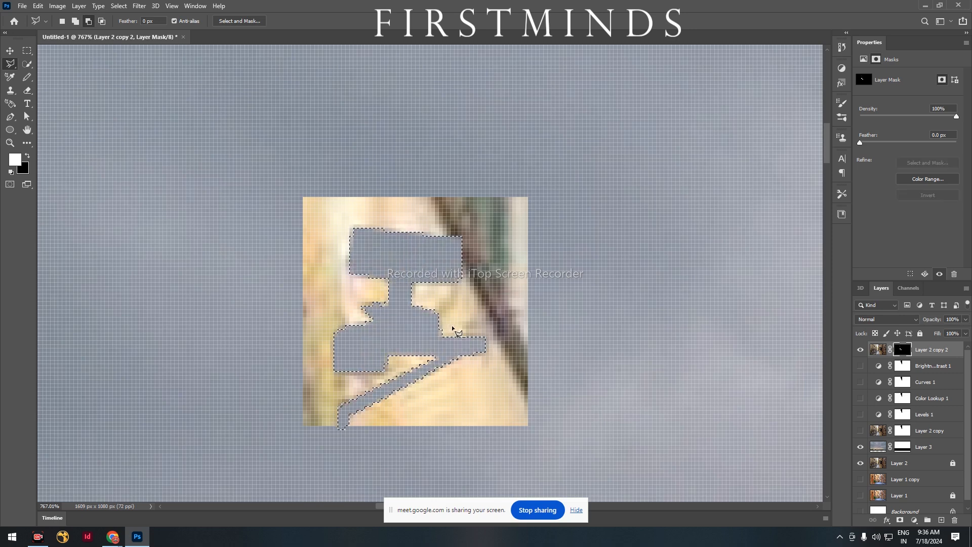
pyautogui.hotkey('ctrl', 'z')
pyautogui.rightClick(426, 324)
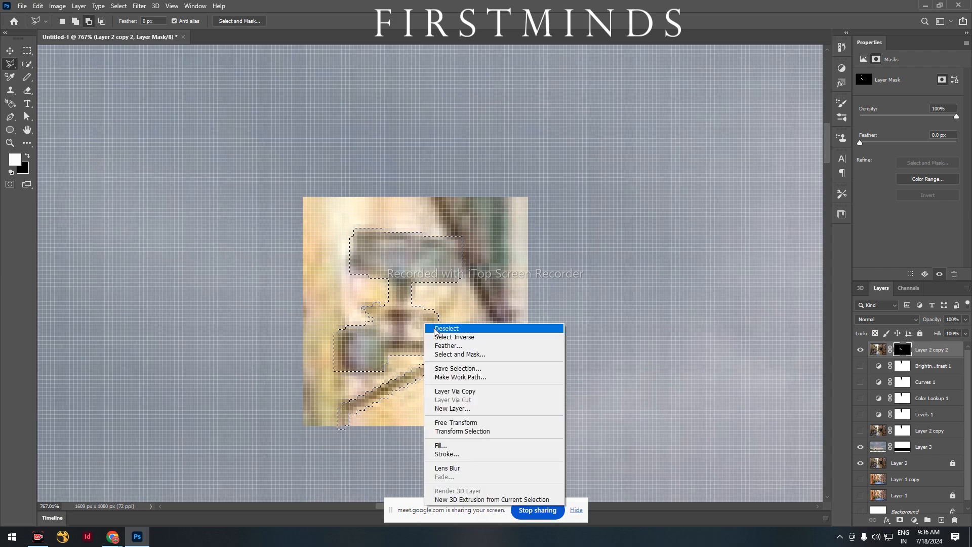
pyautogui.click(458, 337)
# Step: Try clearing the mask area outside the floodlight and undo it to restore the other lamp rectangles
pyautogui.press('Delete')
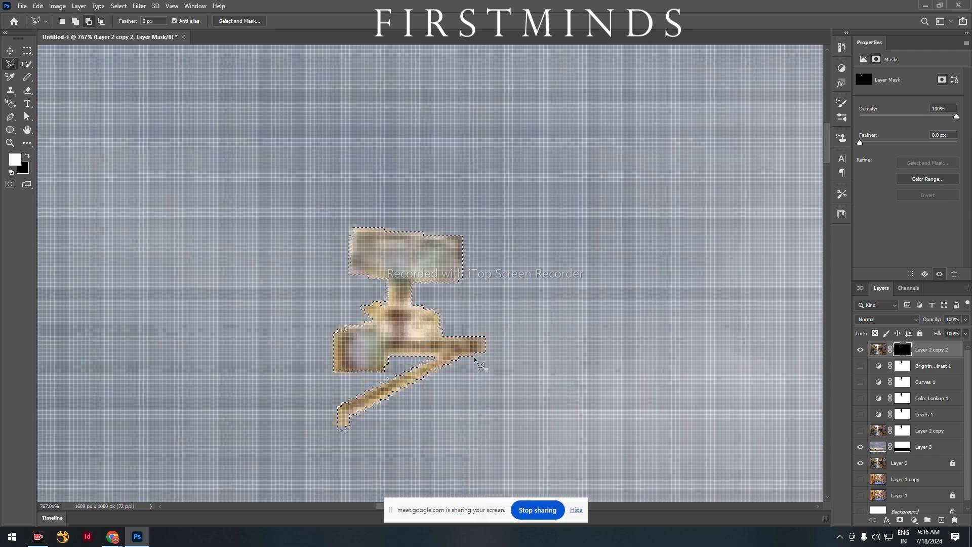
pyautogui.scroll(-2, 479, 364)
pyautogui.scroll(-6, 475, 359)
pyautogui.moveTo(499, 375); pyautogui.dragTo(425, 100)
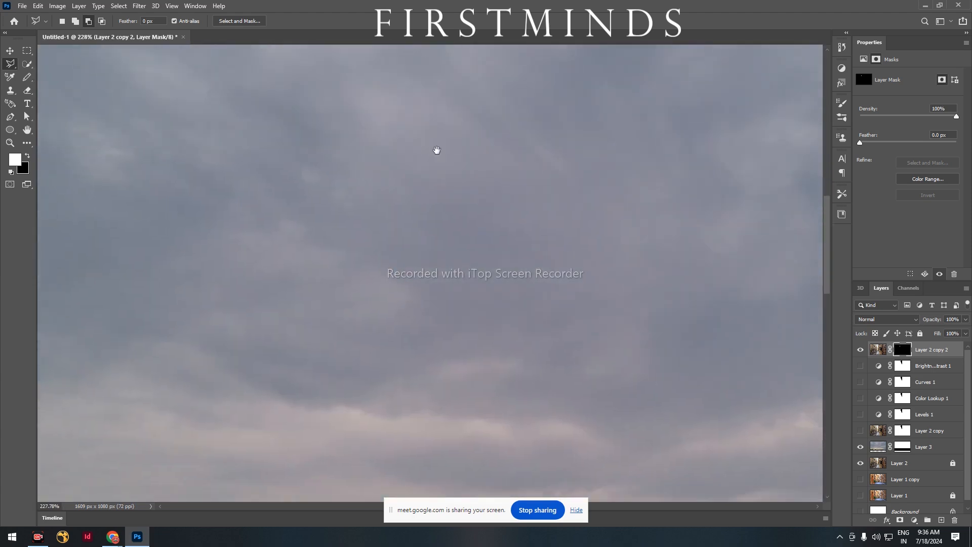
pyautogui.moveTo(405, 430); pyautogui.dragTo(381, 163)
pyautogui.scroll(-8, 385, 169)
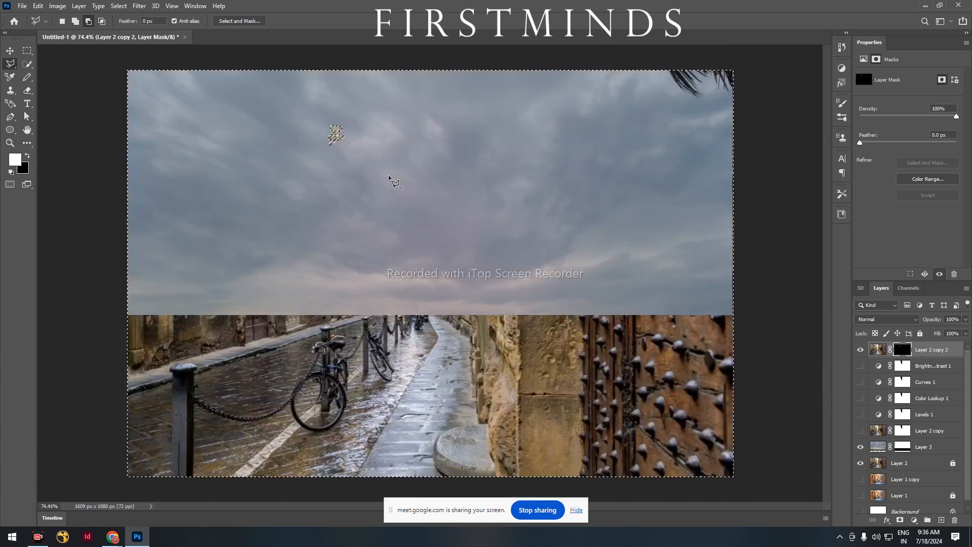
pyautogui.scroll(2, 379, 175)
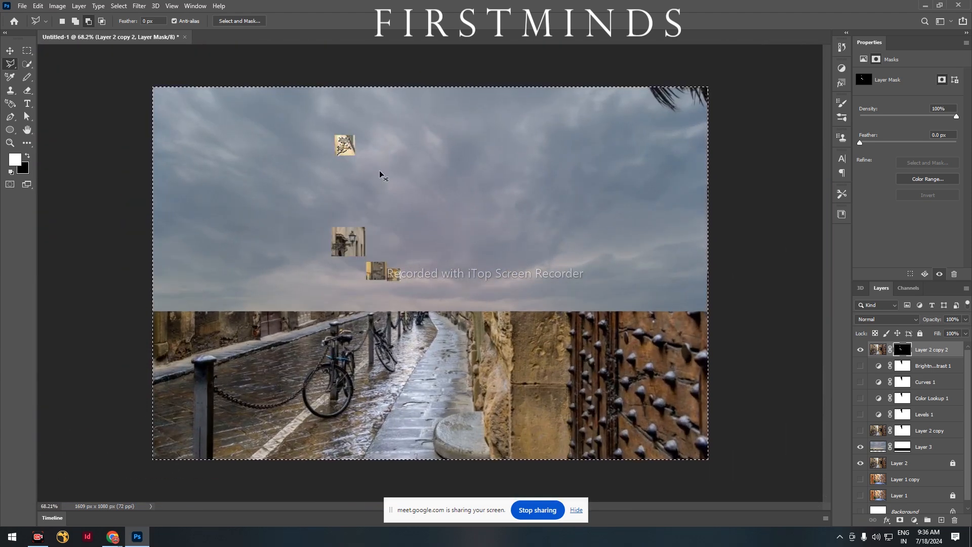
# Step: Subtract the large wall lantern and its ornate bracket from the inverted selection with the Polygonal Lasso
pyautogui.scroll(10, 333, 251)
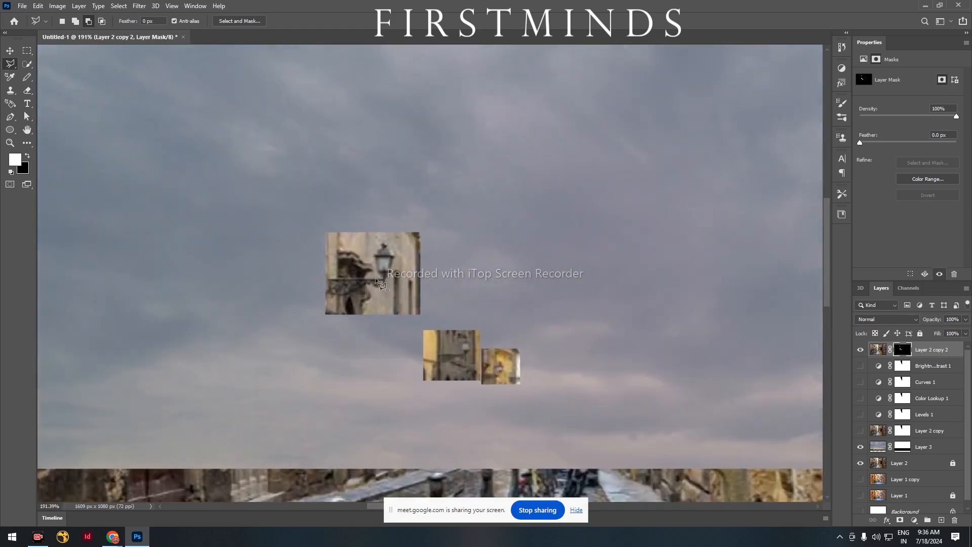
pyautogui.scroll(5, 359, 284)
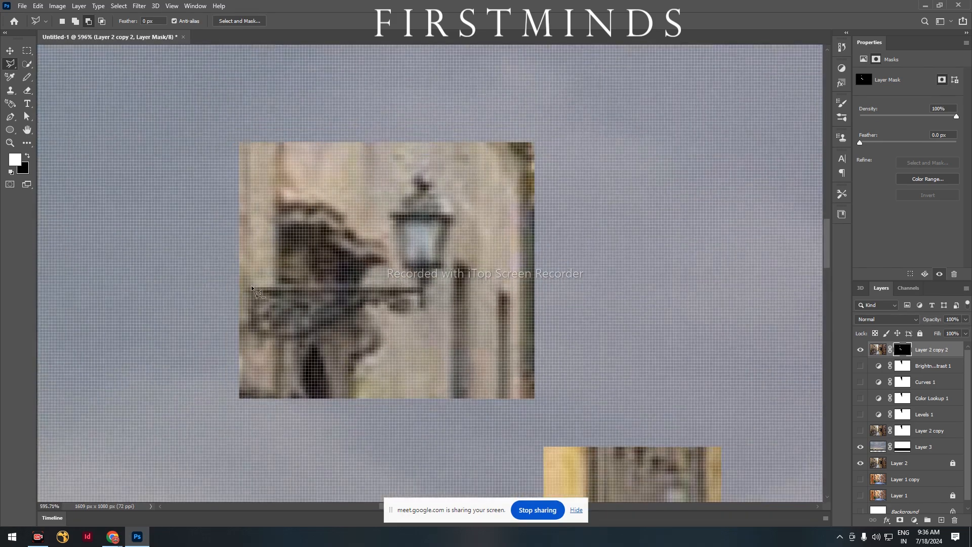
pyautogui.click(250, 287)
pyautogui.click(420, 286)
pyautogui.click(420, 280)
pyautogui.click(403, 268)
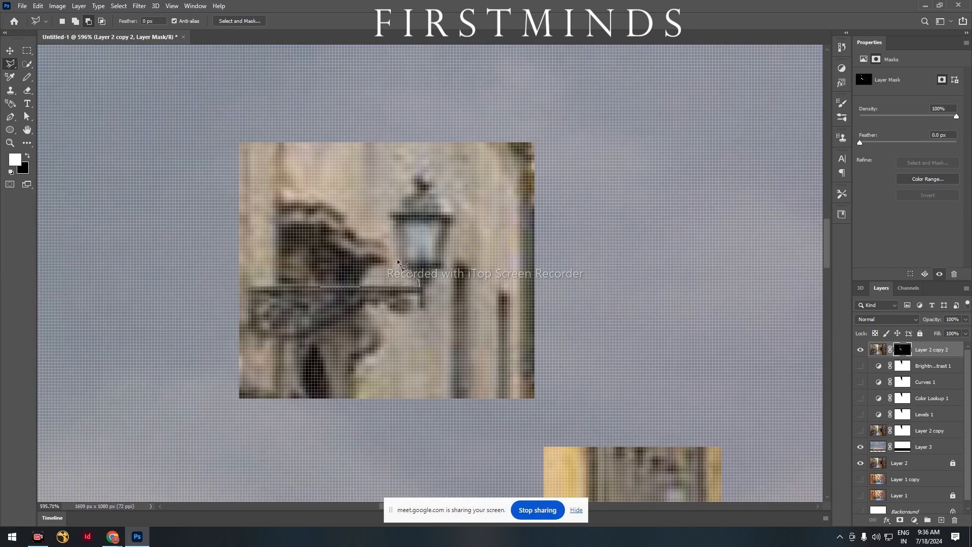
pyautogui.click(391, 218)
pyautogui.click(433, 184)
pyautogui.click(428, 190)
pyautogui.click(449, 200)
pyautogui.click(458, 220)
pyautogui.click(452, 241)
pyautogui.click(446, 264)
pyautogui.click(426, 286)
pyautogui.click(427, 312)
pyautogui.click(415, 312)
pyautogui.click(418, 297)
pyautogui.click(402, 293)
pyautogui.click(408, 304)
pyautogui.click(397, 308)
pyautogui.click(383, 303)
pyautogui.click(376, 304)
pyautogui.click(364, 300)
pyautogui.click(321, 333)
pyautogui.click(296, 339)
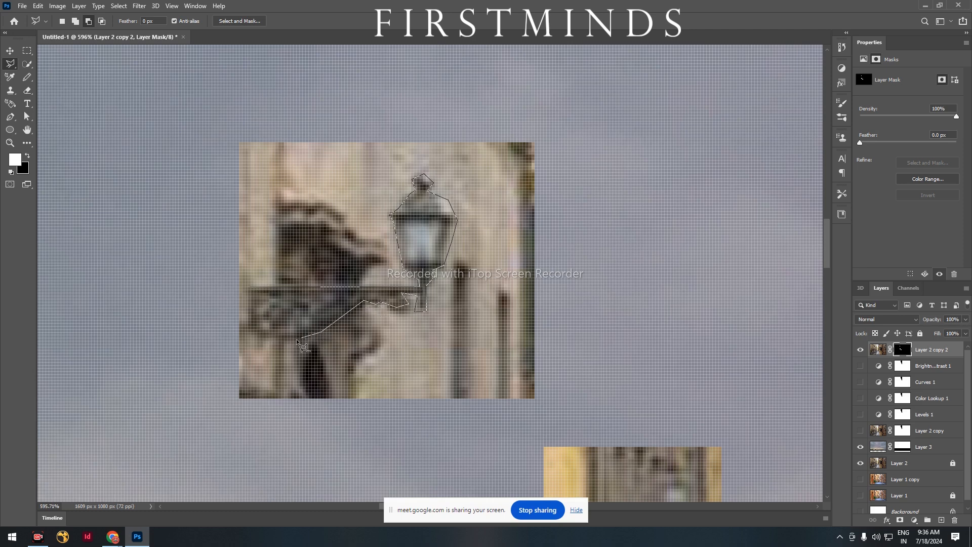
pyautogui.click(258, 337)
pyautogui.click(249, 303)
pyautogui.doubleClick(252, 290)
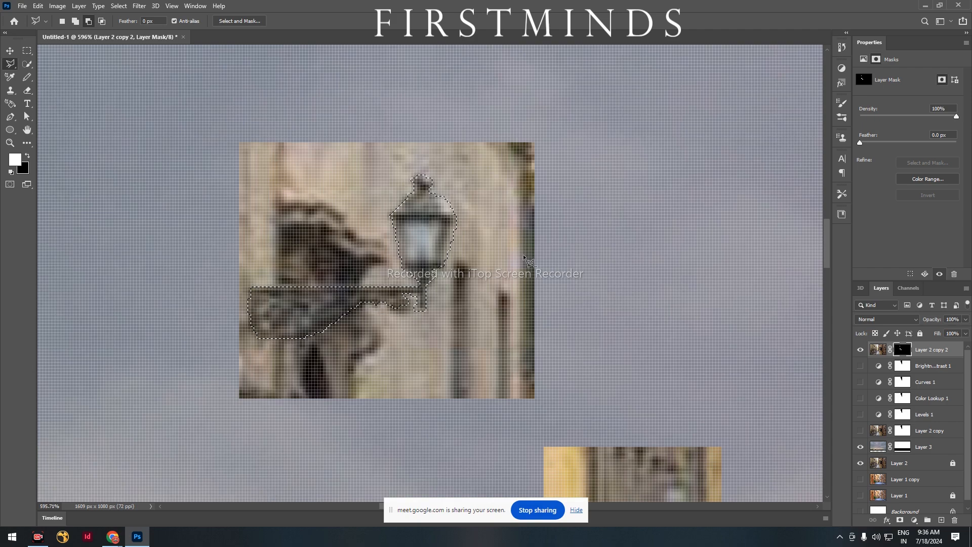
# Step: Try clearing the mask around the floodlight and large lantern, and undo the clearing
pyautogui.scroll(-5, 633, 430)
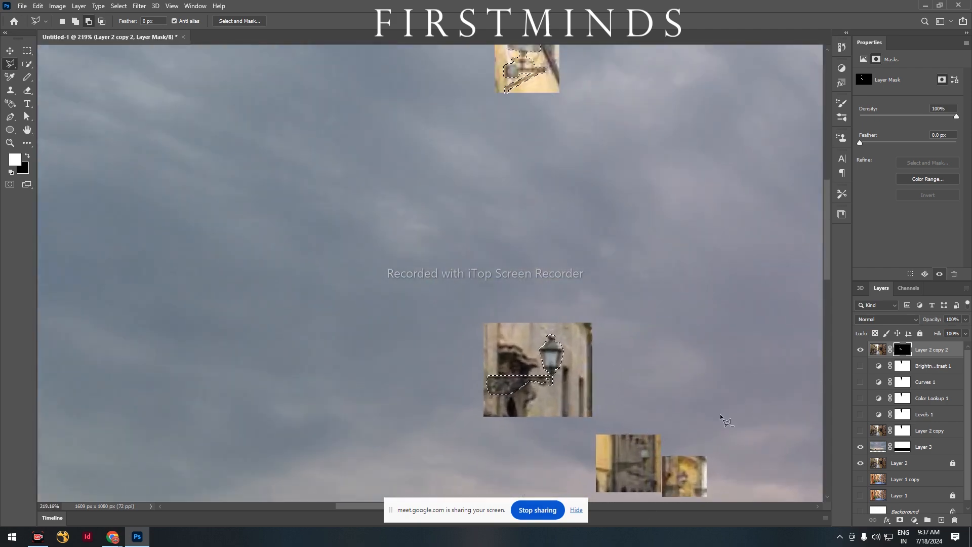
pyautogui.moveTo(720, 414); pyautogui.dragTo(674, 373)
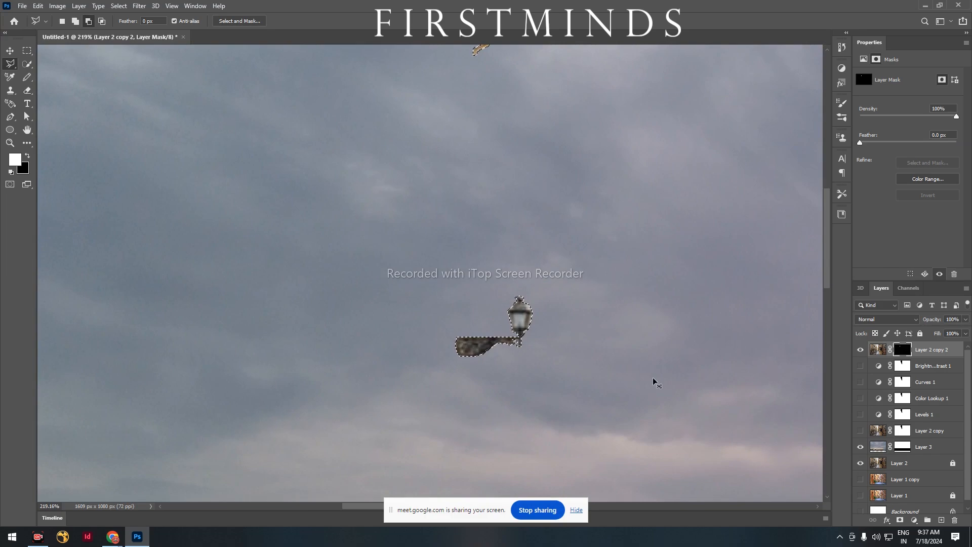
pyautogui.hotkey('ctrl', 'z')
# Step: Subtract the smaller lamp and its bracket in the grey facade rectangle from the selection with the Polygonal Lasso
pyautogui.moveTo(642, 397); pyautogui.dragTo(616, 350)
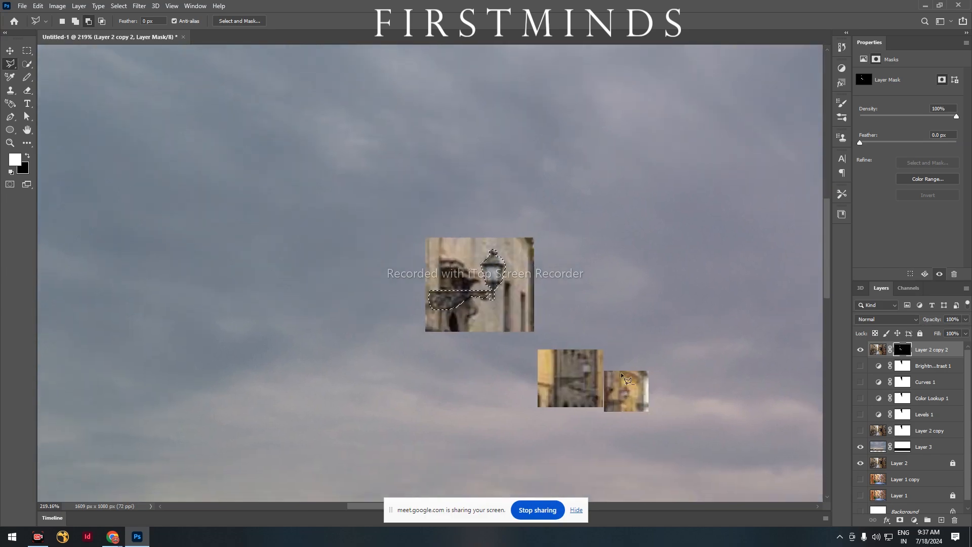
pyautogui.scroll(6, 611, 379)
pyautogui.click(530, 366)
pyautogui.click(524, 338)
pyautogui.click(538, 313)
pyautogui.click(556, 333)
pyautogui.click(559, 359)
pyautogui.click(545, 373)
pyautogui.click(541, 428)
pyautogui.click(522, 432)
pyautogui.click(442, 404)
pyautogui.click(422, 380)
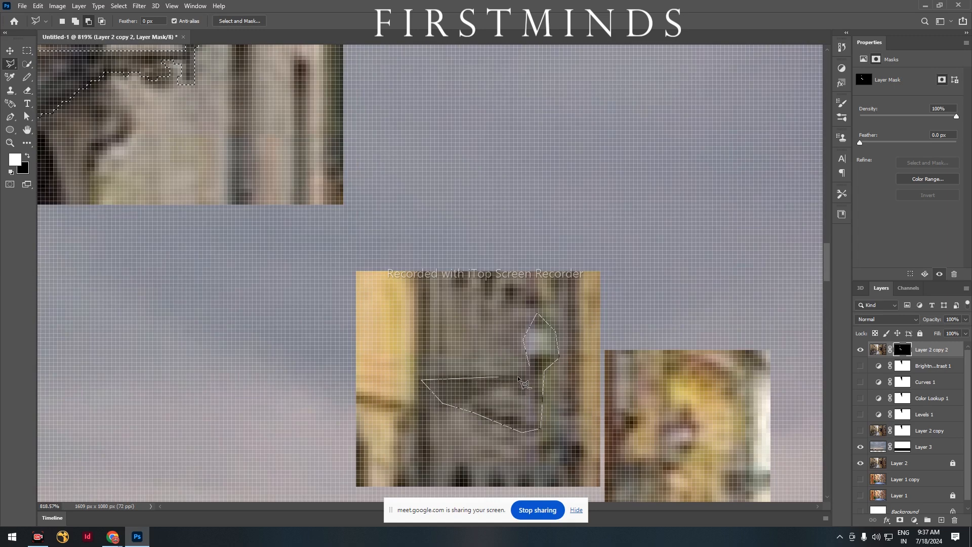
pyautogui.click(532, 372)
# Step: Subtract the farthest lamp and its arm in the small yellow facade rectangle from the selection
pyautogui.moveTo(739, 450); pyautogui.dragTo(722, 366)
pyautogui.click(610, 373)
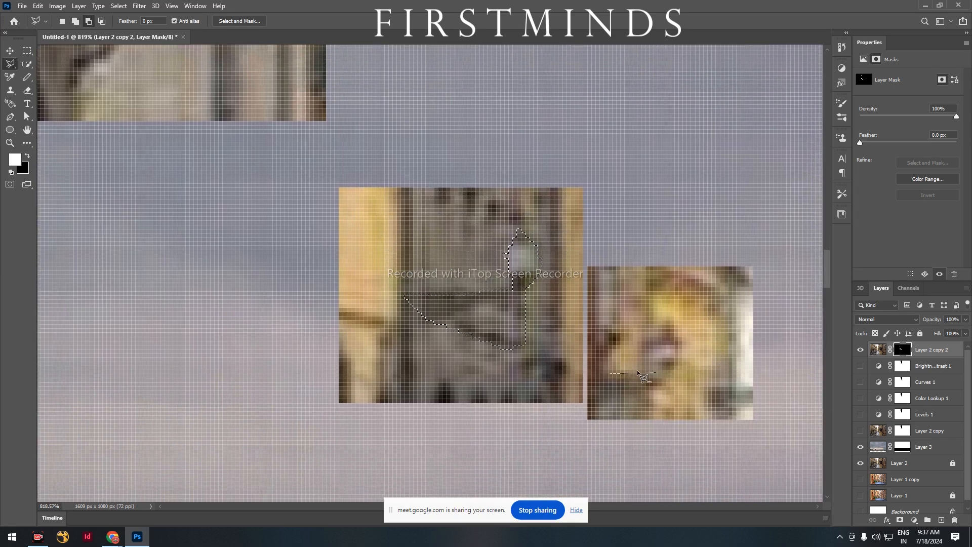
pyautogui.click(642, 373)
pyautogui.click(641, 343)
pyautogui.click(662, 334)
pyautogui.click(668, 319)
pyautogui.click(685, 362)
pyautogui.click(659, 386)
pyautogui.click(588, 390)
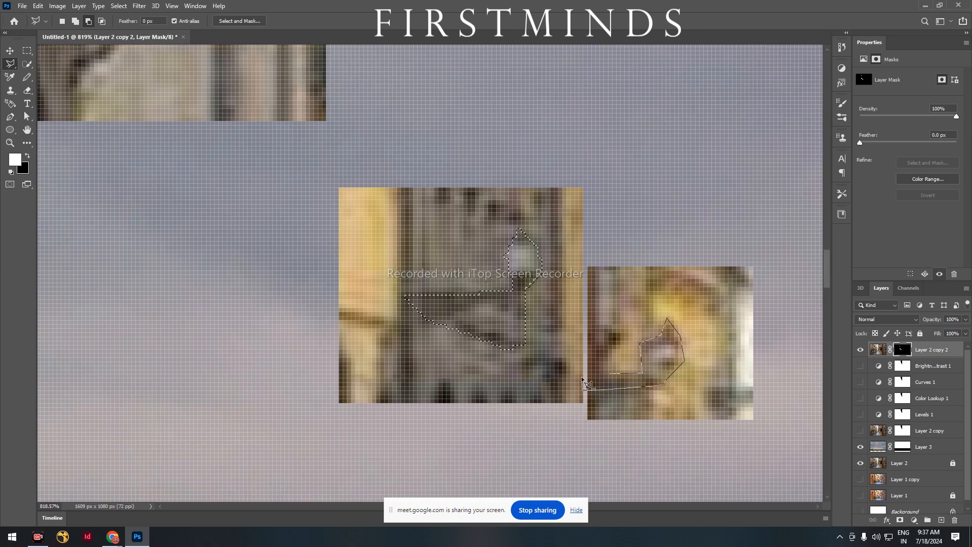
pyautogui.click(612, 374)
pyautogui.scroll(-2, 655, 419)
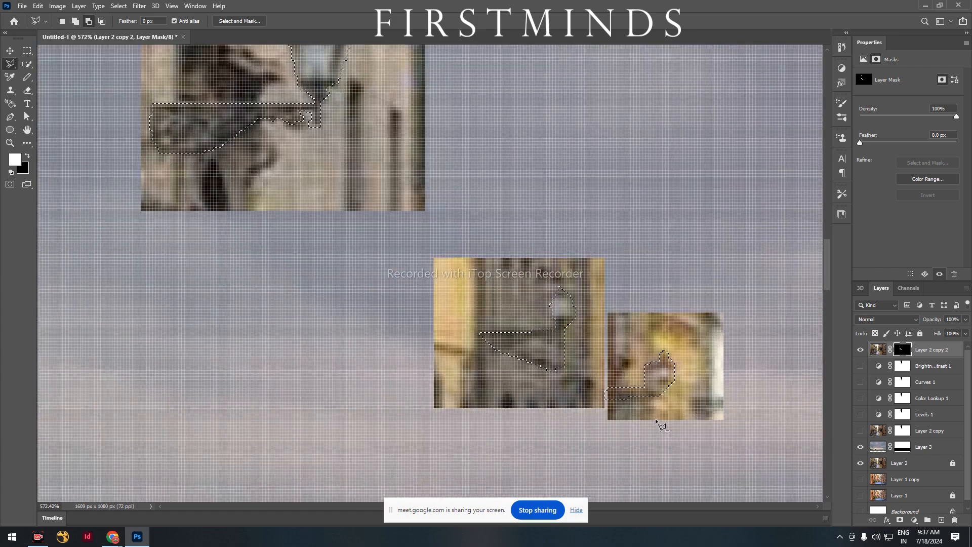
# Step: Deselect and show Layer 1, Layer 1 copy, Layer 2 copy and all the adjustment layers to restore the night scene around the fixtures
pyautogui.scroll(-3, 656, 418)
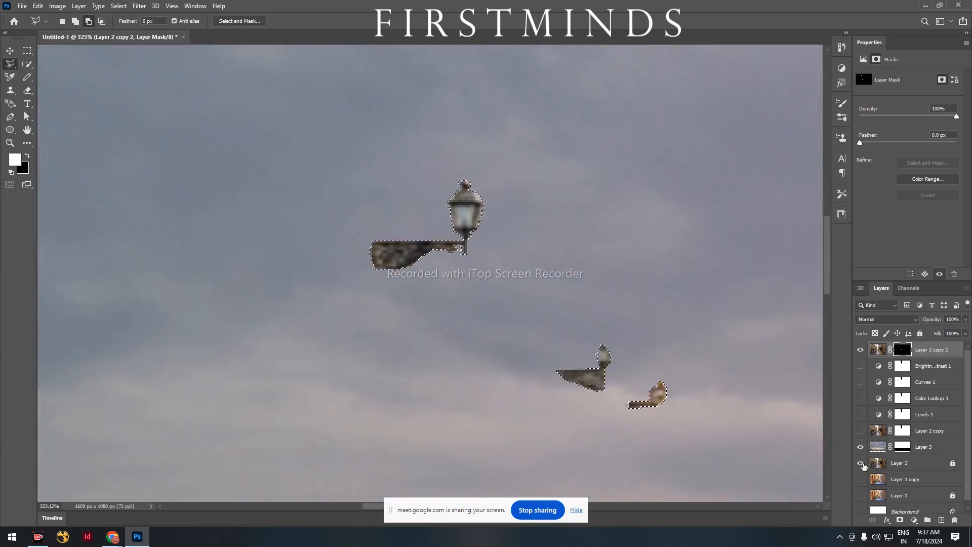
pyautogui.click(861, 479)
pyautogui.click(861, 496)
pyautogui.scroll(-2, 510, 359)
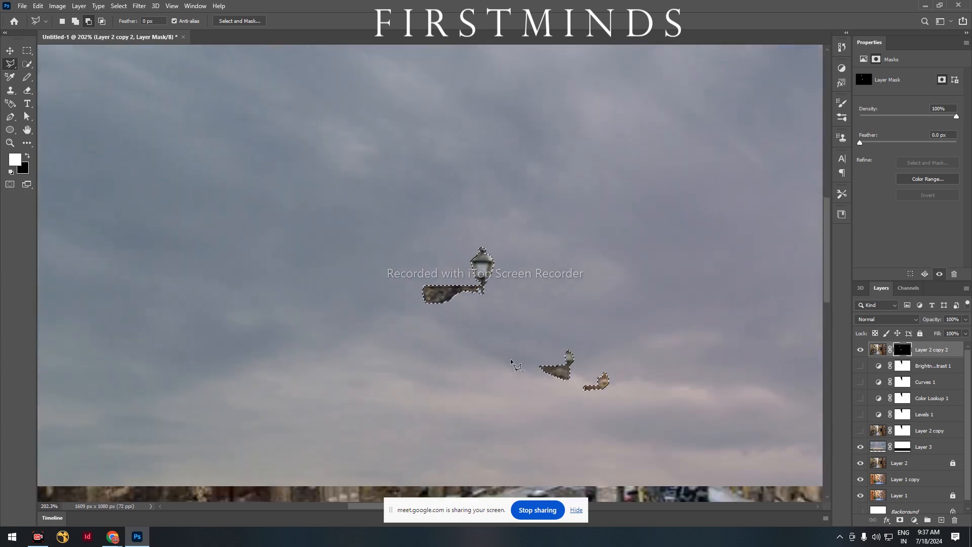
pyautogui.scroll(-5, 510, 359)
pyautogui.hotkey('ctrl', 'd')
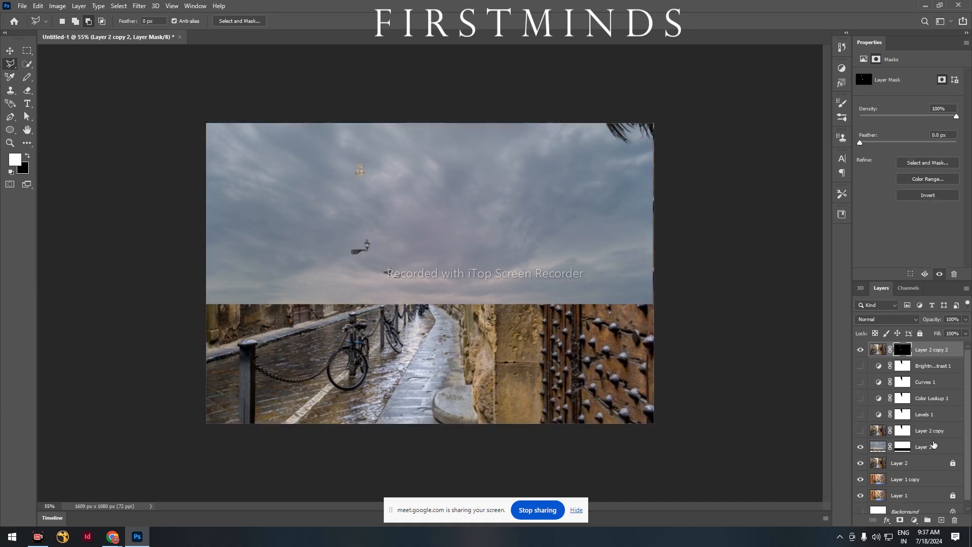
pyautogui.click(862, 350)
pyautogui.click(862, 350)
pyautogui.moveTo(861, 431); pyautogui.dragTo(861, 366)
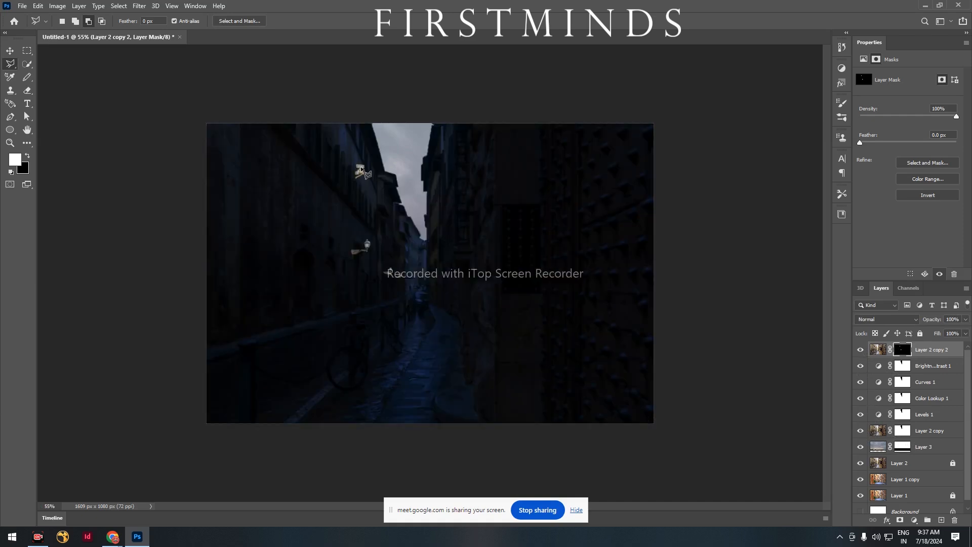
pyautogui.scroll(2, 362, 172)
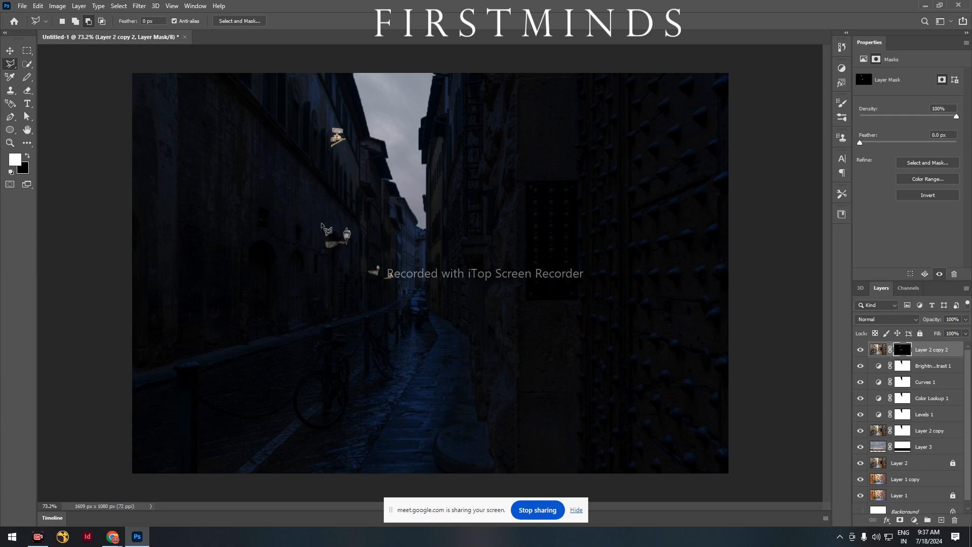
pyautogui.scroll(6, 345, 143)
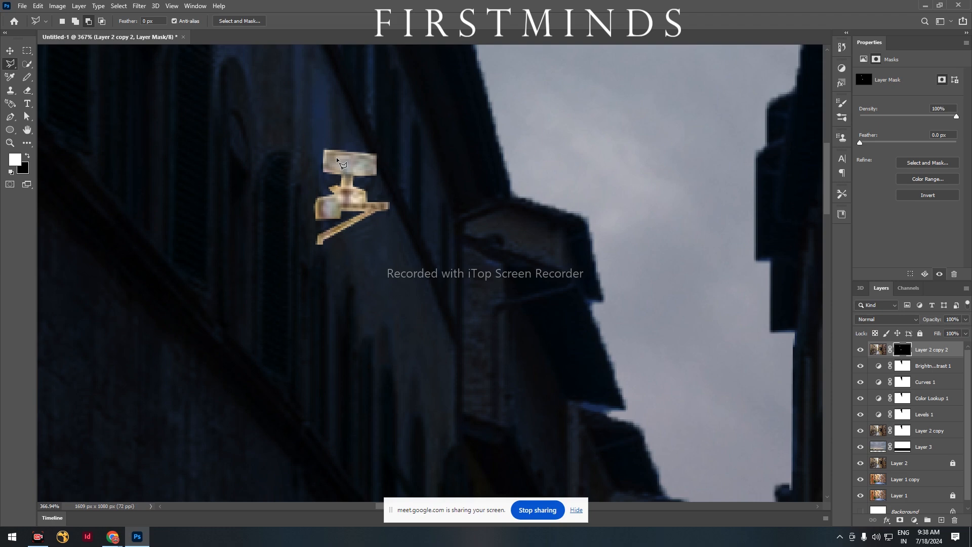
pyautogui.scroll(1, 350, 193)
pyautogui.scroll(1, 349, 194)
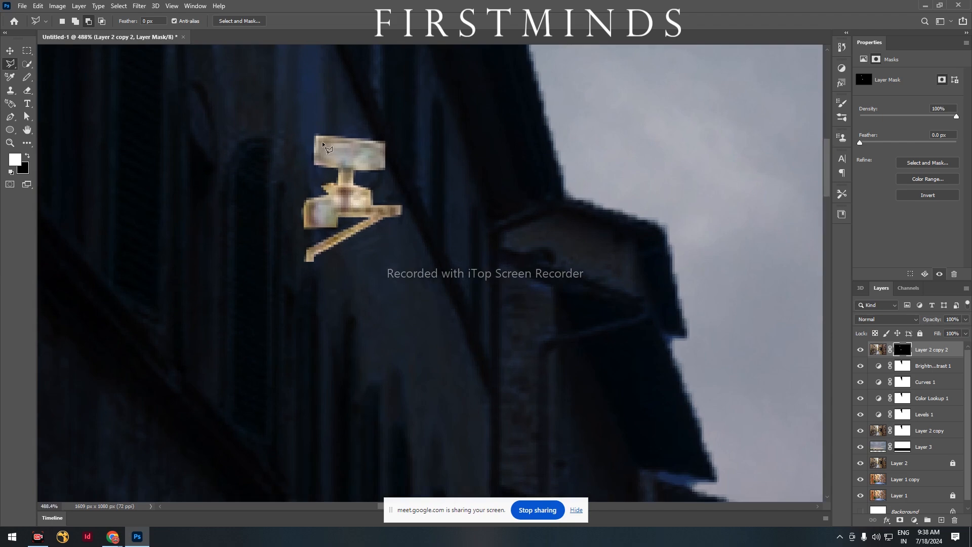
pyautogui.click(26, 52)
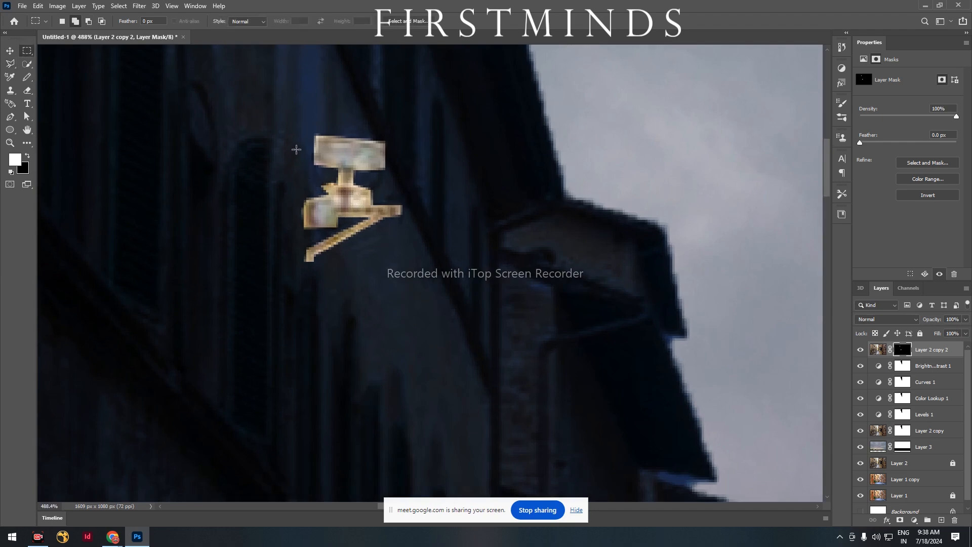
pyautogui.moveTo(324, 143); pyautogui.dragTo(378, 166)
pyautogui.click(368, 168)
# Step: Outline the front panel of the floodlight high on the facade with the Polygonal Lasso
pyautogui.click(10, 64)
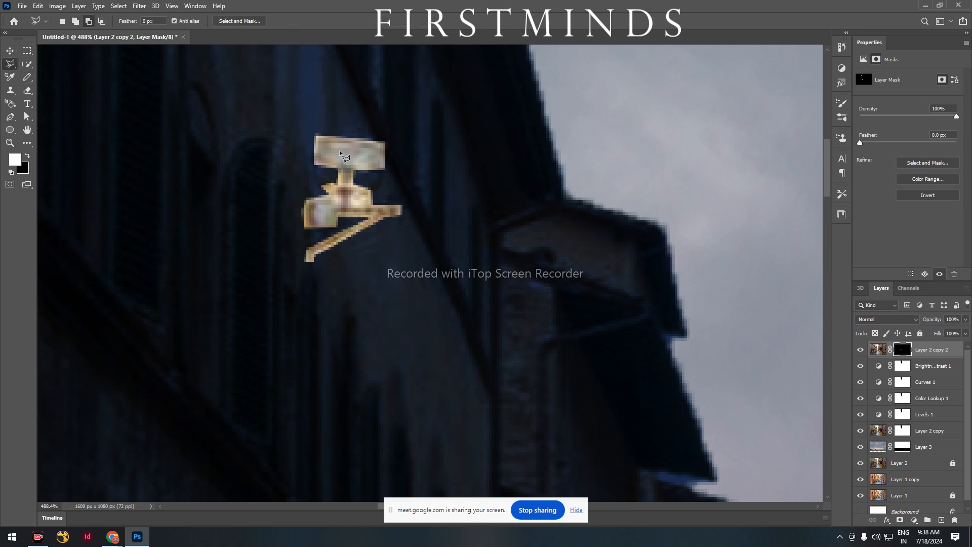
pyautogui.scroll(2, 343, 157)
pyautogui.click(386, 152)
pyautogui.click(389, 169)
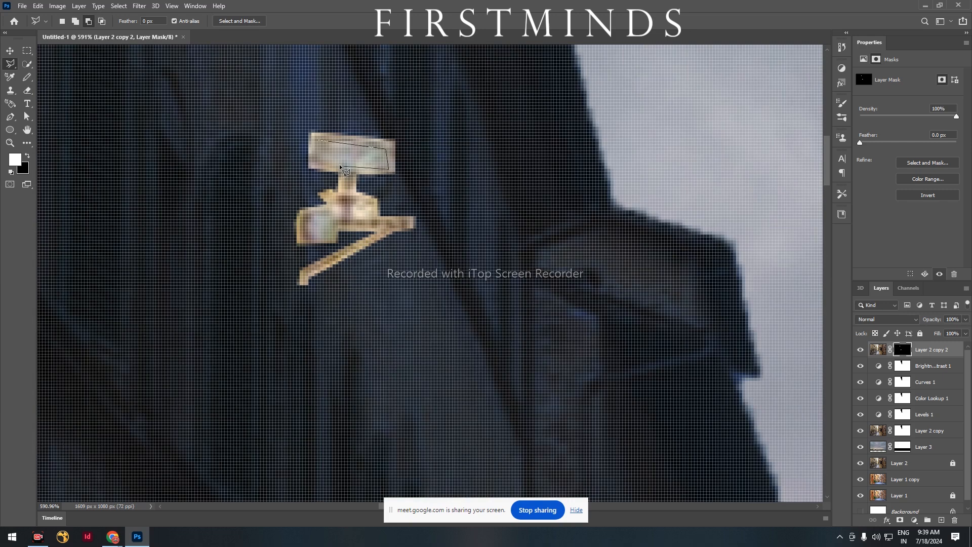
pyautogui.click(321, 163)
pyautogui.click(318, 141)
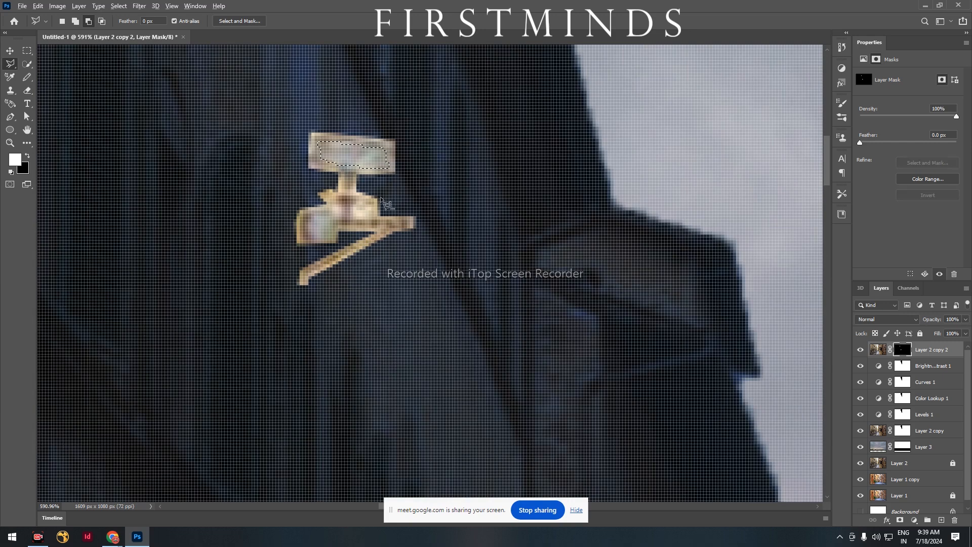
# Step: Add a new layer above Layer 2 copy 2 and set the foreground colour to orange #feb008
pyautogui.scroll(-2, 384, 202)
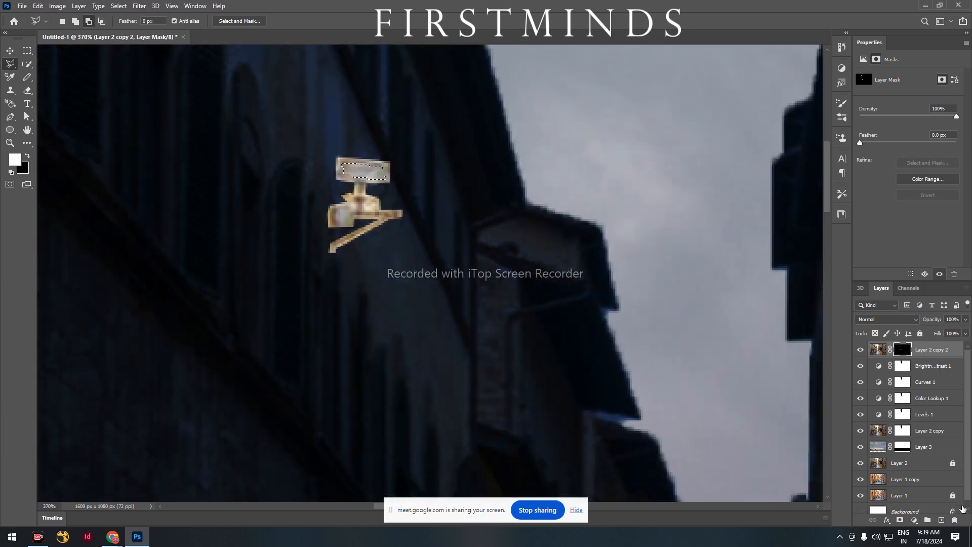
pyautogui.click(942, 521)
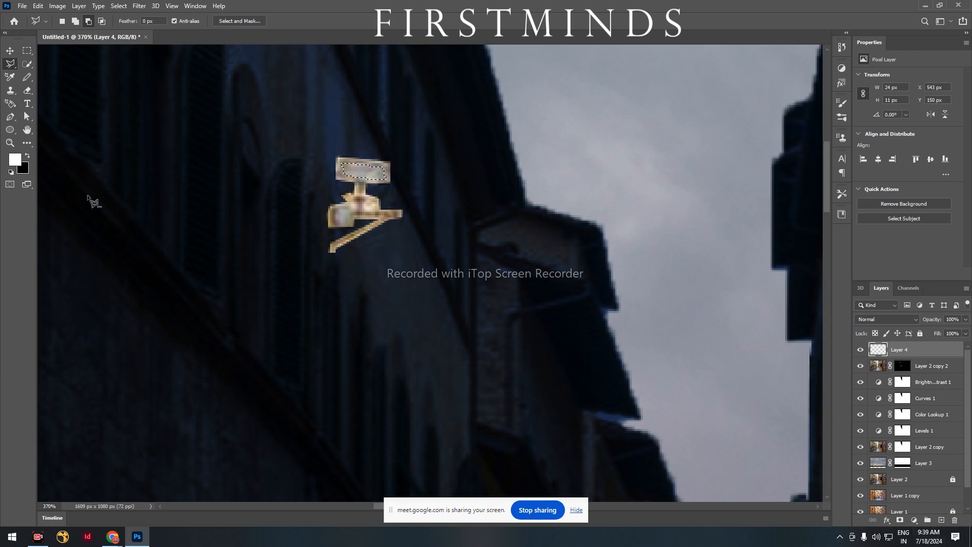
pyautogui.click(15, 160)
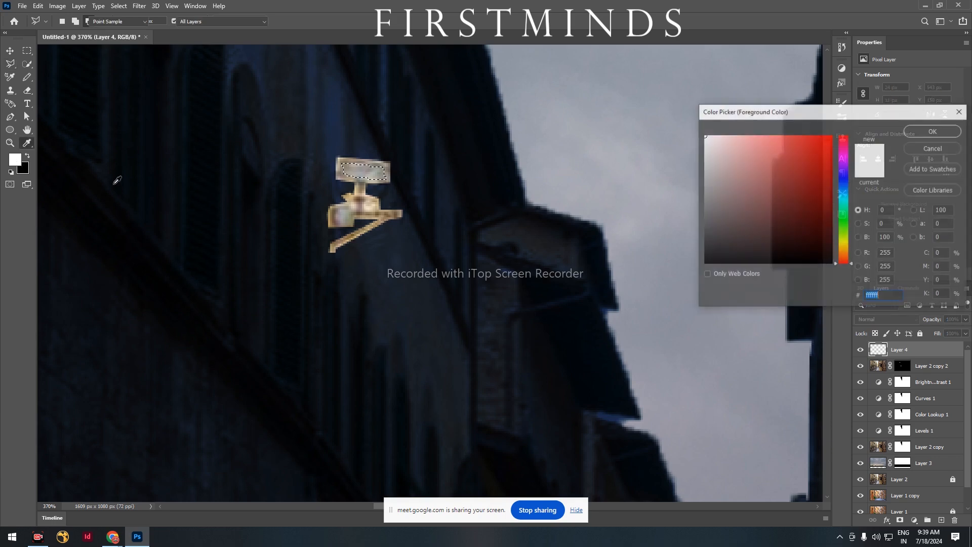
pyautogui.click(843, 253)
pyautogui.click(823, 147)
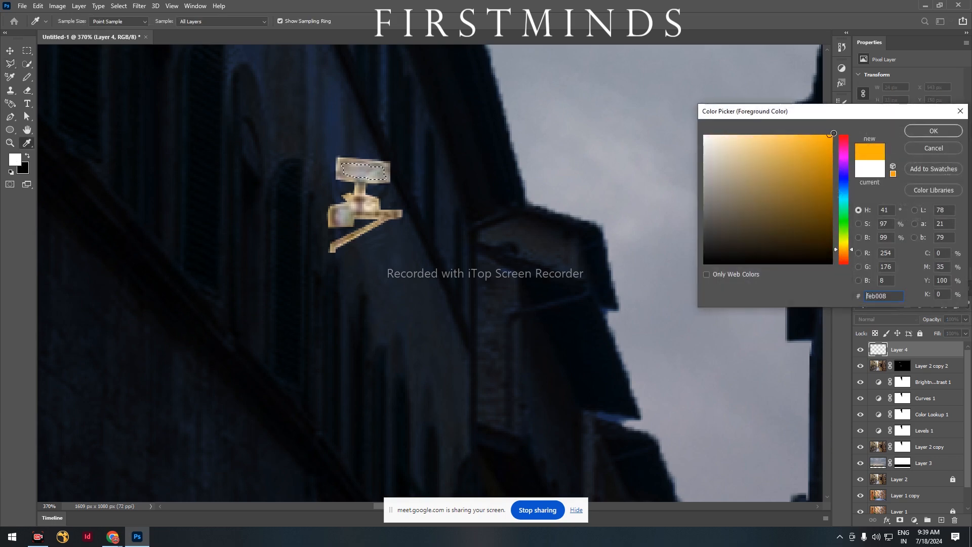
pyautogui.click(934, 131)
# Step: Try filling the unfeathered floodlight panel selection with orange, and undo the fill
pyautogui.hotkey('alt', 'BackSpace')
pyautogui.hotkey('ctrl', 'z')
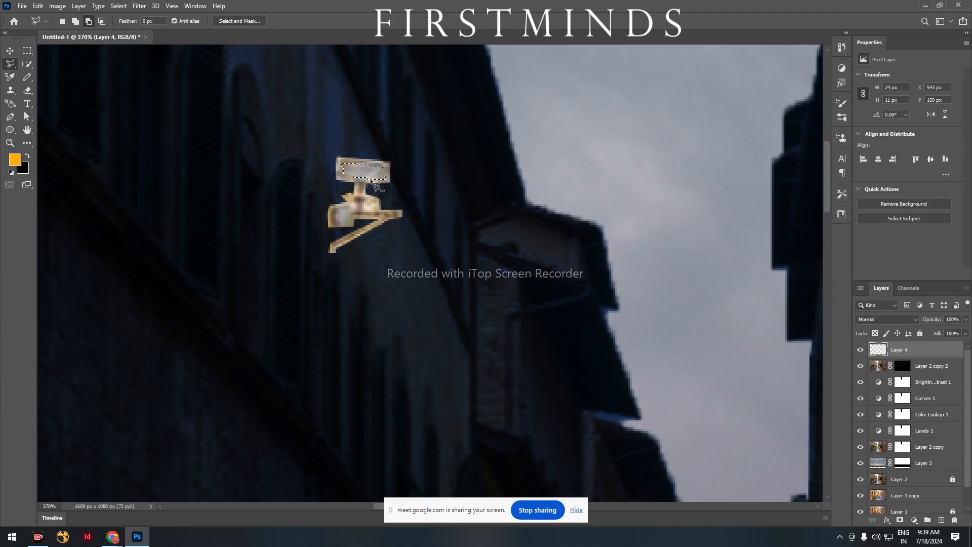
pyautogui.hotkey('alt', 'BackSpace')
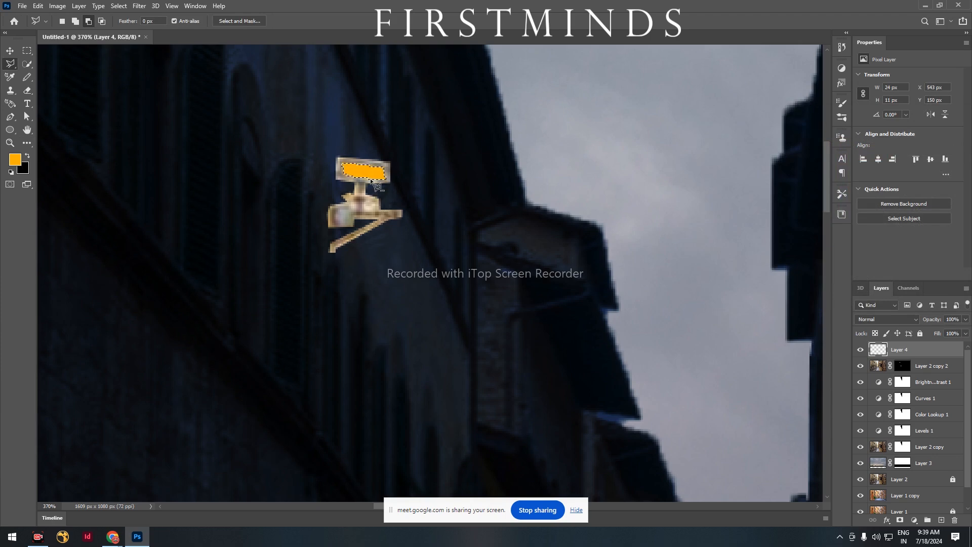
pyautogui.hotkey('ctrl', 'z')
# Step: Feather the floodlight panel selection by 1 pixel, fill it with the orange foreground colour and deselect
pyautogui.rightClick(381, 181)
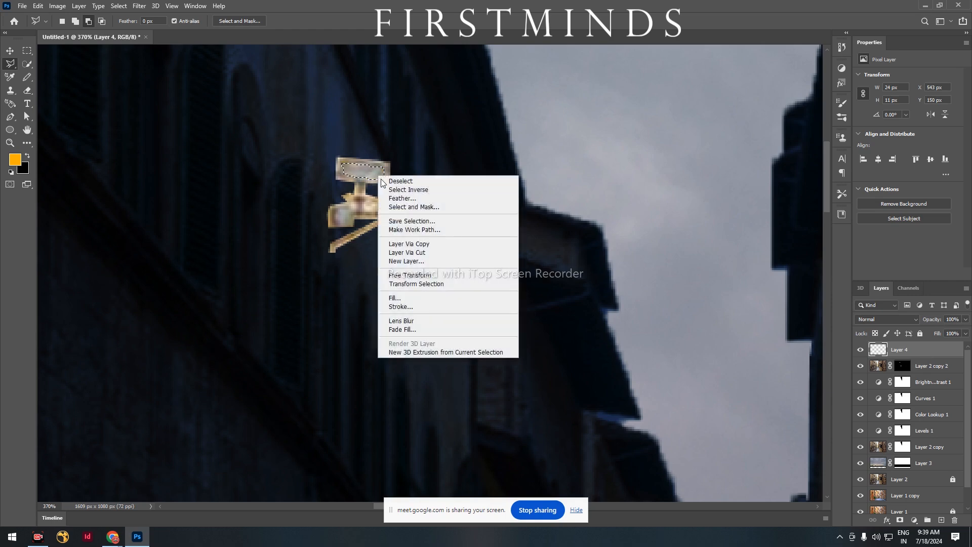
pyautogui.click(403, 198)
pyautogui.write('1')
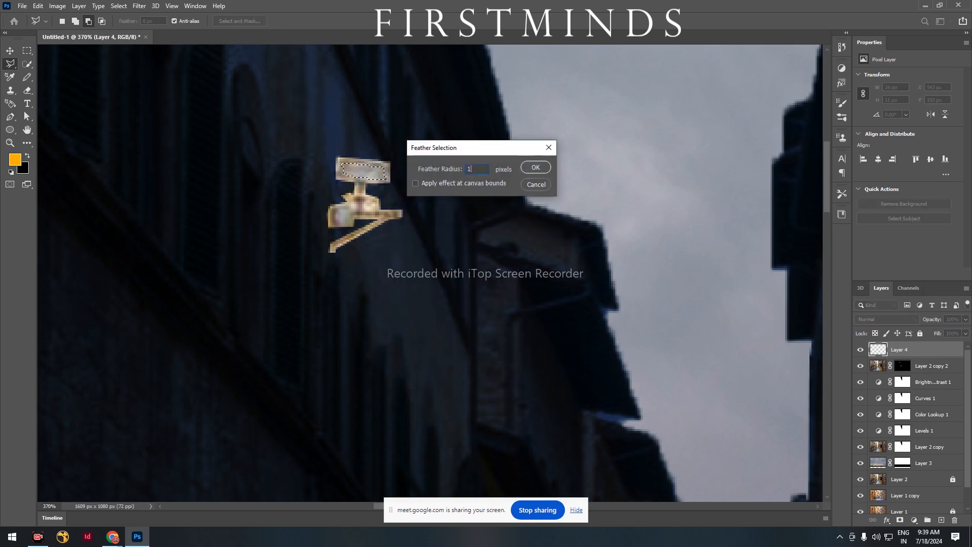
pyautogui.press('Return')
pyautogui.hotkey('alt', 'BackSpace')
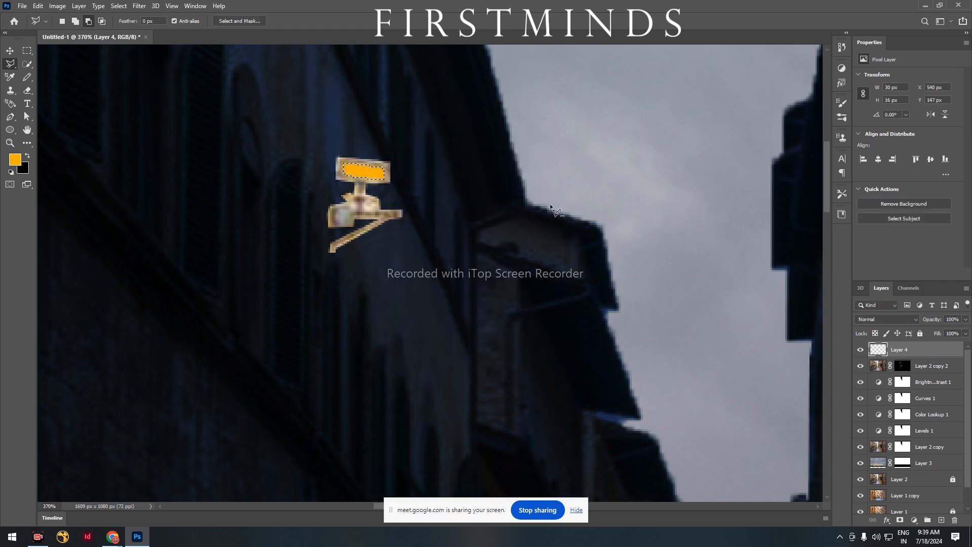
pyautogui.hotkey('ctrl', 'd')
# Step: Add another new layer on top and outline the glass of the large wall lantern with the Polygonal Lasso
pyautogui.moveTo(531, 375); pyautogui.dragTo(357, 181)
pyautogui.moveTo(468, 364)
pyautogui.mouseDown()
pyautogui.moveTo(436, 163)
pyautogui.moveTo(509, 273)
pyautogui.moveTo(531, 283)
pyautogui.mouseUp()
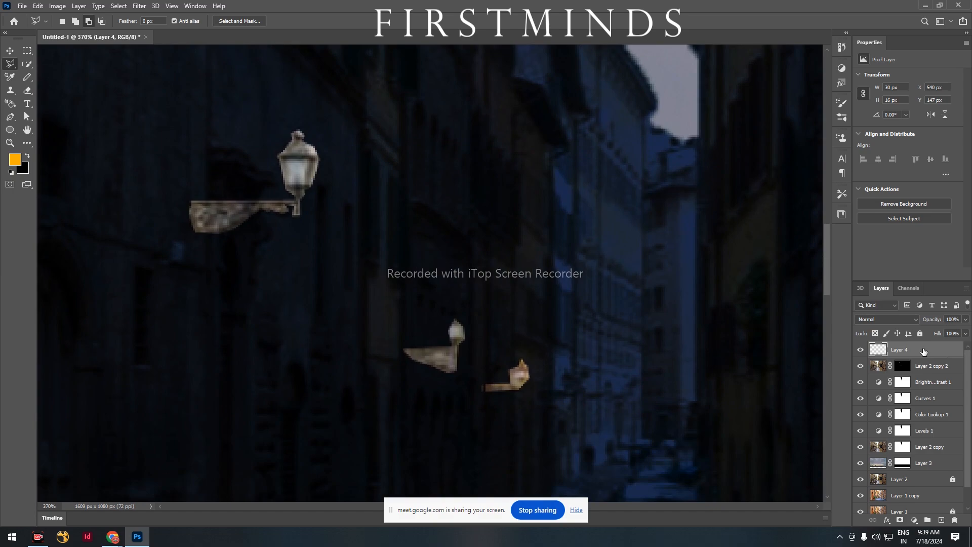
pyautogui.click(941, 520)
pyautogui.scroll(1, 310, 207)
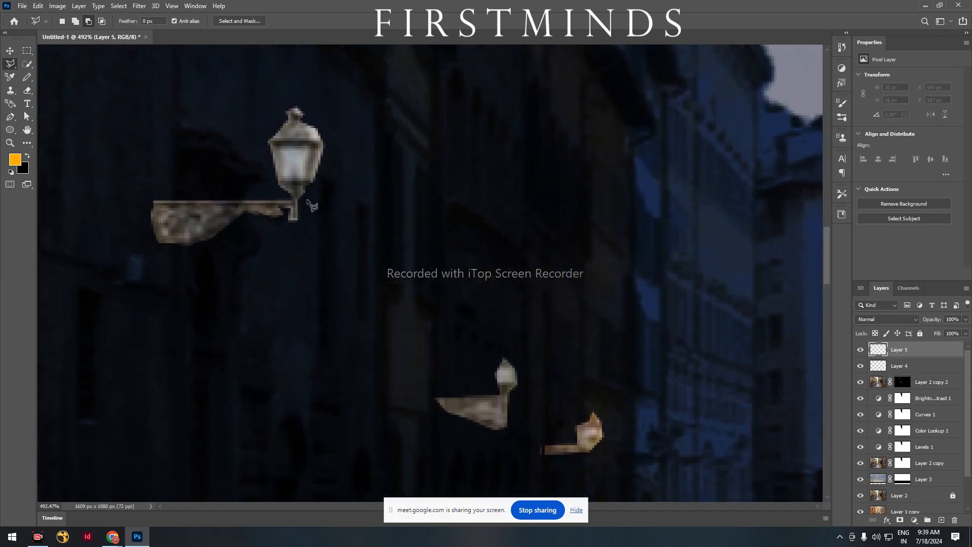
pyautogui.scroll(1, 289, 152)
pyautogui.click(272, 140)
pyautogui.click(277, 185)
pyautogui.click(308, 186)
pyautogui.click(317, 138)
pyautogui.click(272, 139)
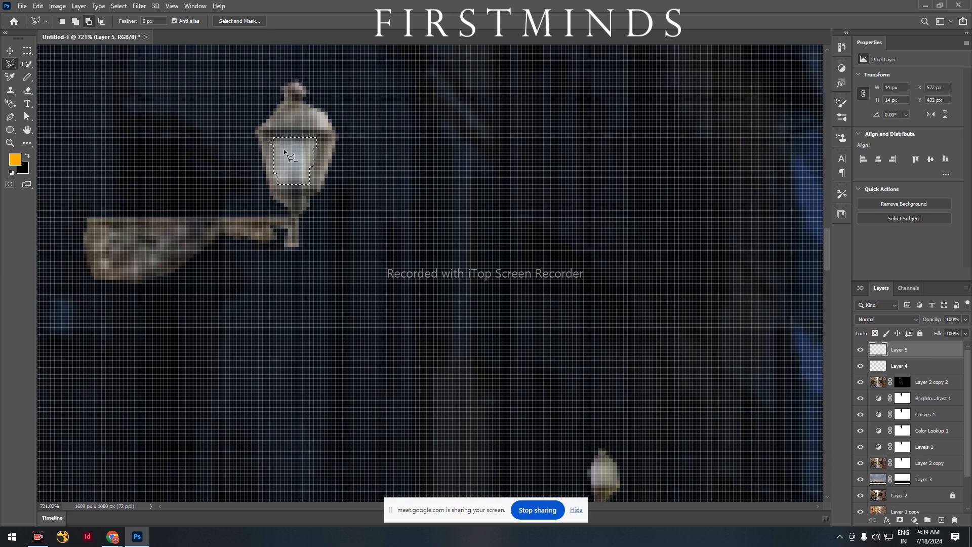
# Step: Fill the selected glass of the large wall lantern with the orange foreground colour and deselect
pyautogui.hotkey('alt', 'BackSpace')
pyautogui.hotkey('ctrl', 'd')
pyautogui.scroll(-5, 291, 186)
pyautogui.scroll(-1, 290, 185)
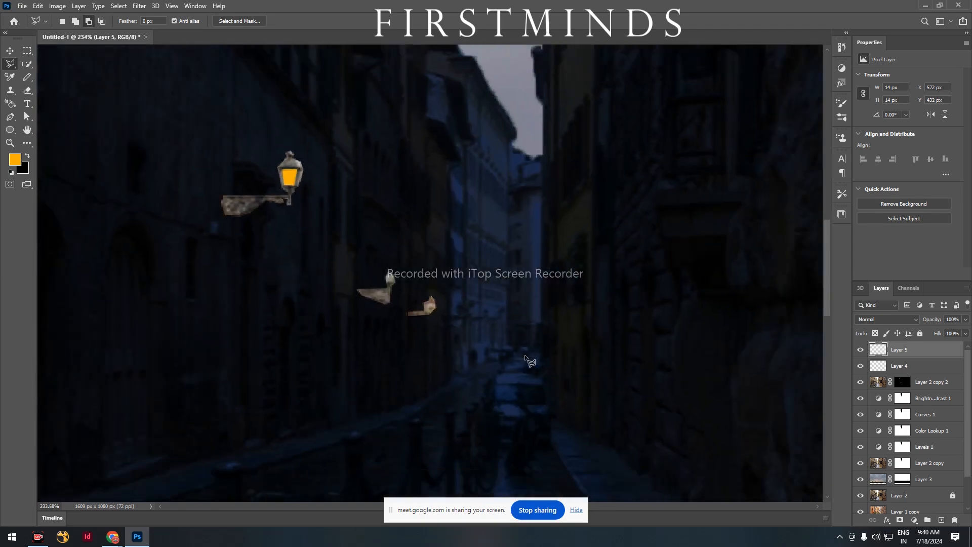
pyautogui.scroll(9, 435, 299)
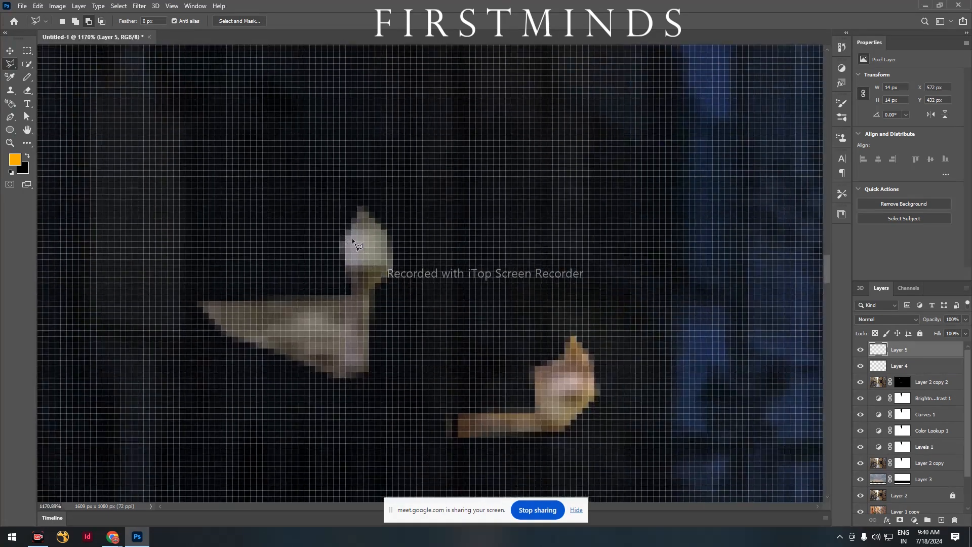
pyautogui.scroll(-4, 377, 272)
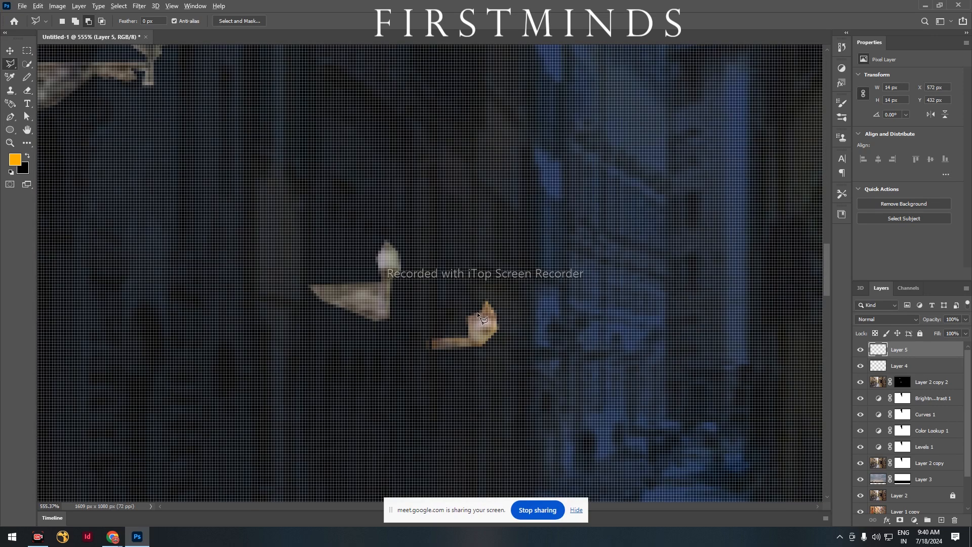
pyautogui.scroll(-6, 477, 318)
pyautogui.scroll(-1, 448, 349)
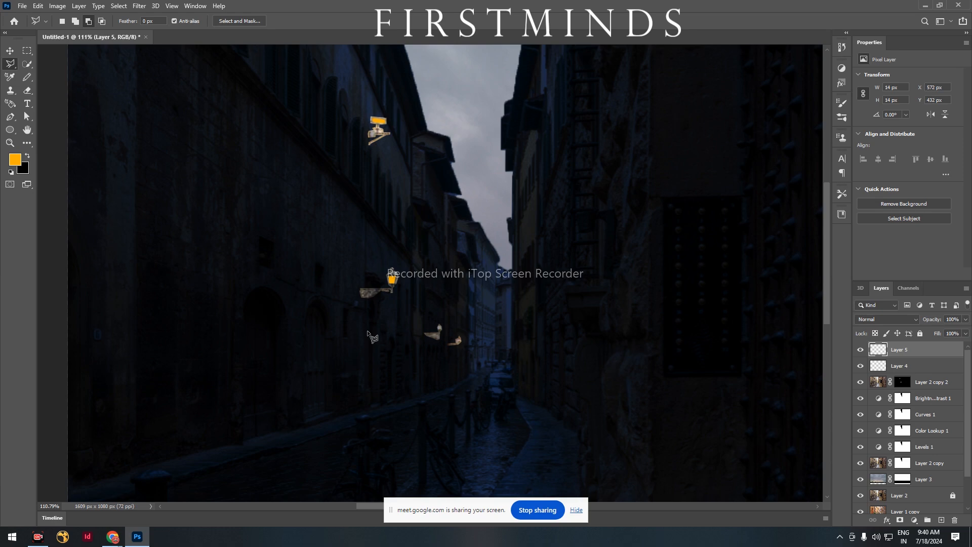
# Step: Activate the Pencil tool at 100 px and choose the Soft Round preset with 0% hardness
pyautogui.press('b')
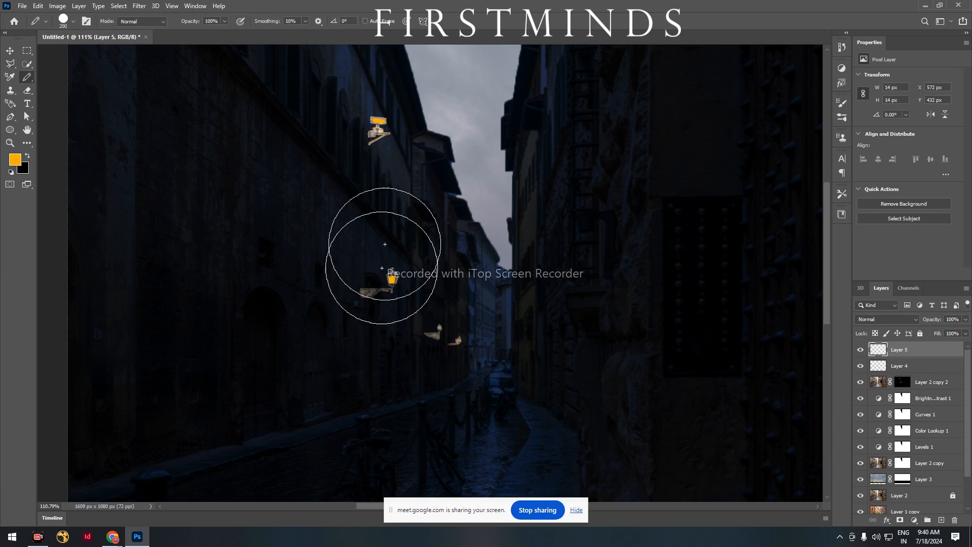
pyautogui.press('[')
pyautogui.press('[')
pyautogui.press('[')
pyautogui.press('[')
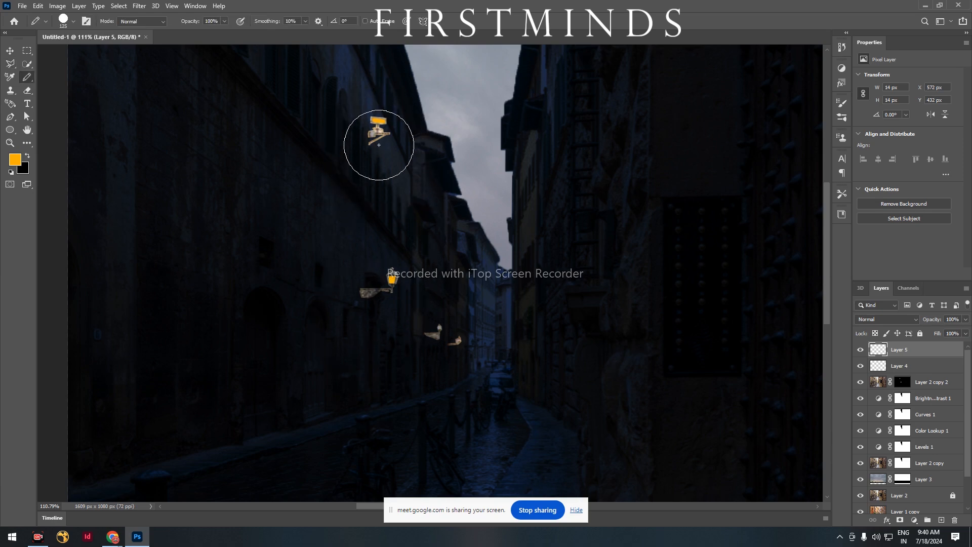
pyautogui.click(74, 21)
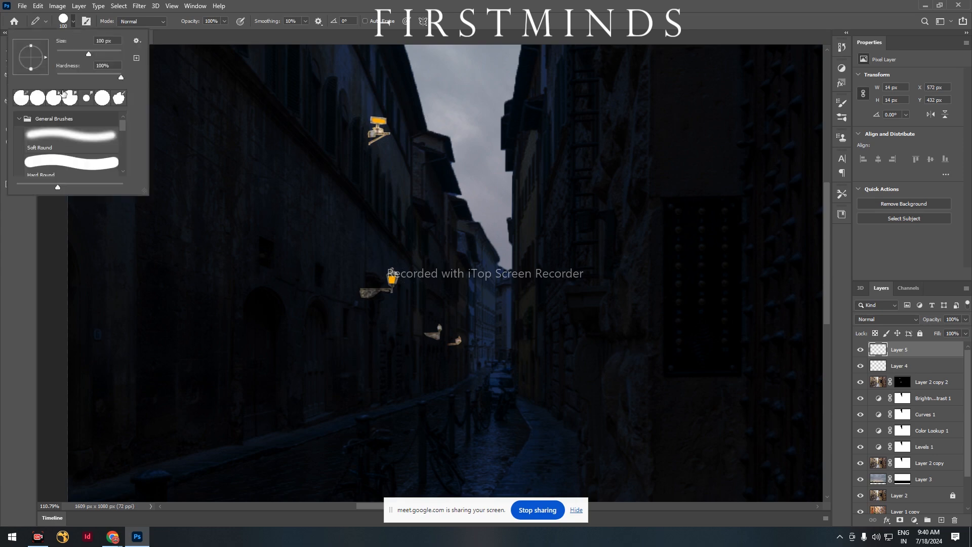
pyautogui.click(62, 139)
pyautogui.click(75, 22)
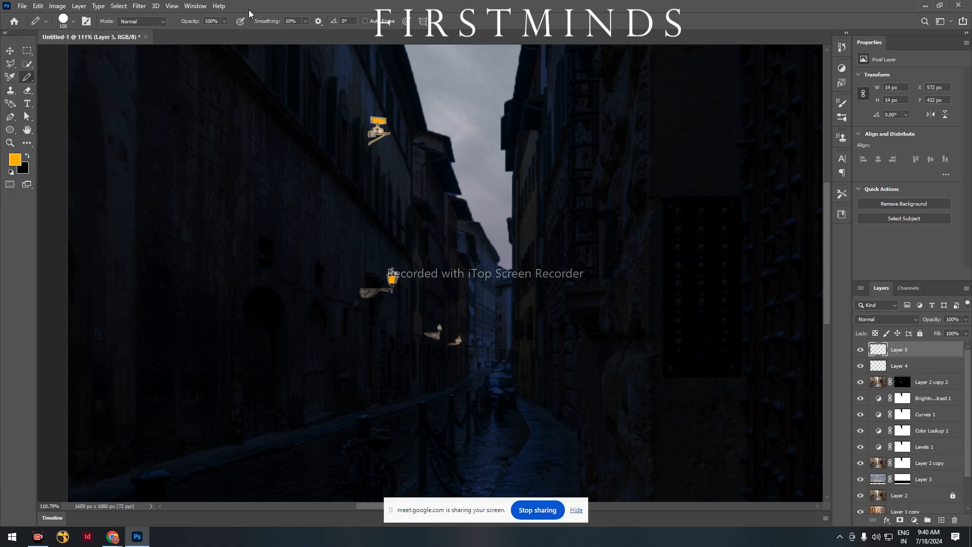
pyautogui.click(75, 23)
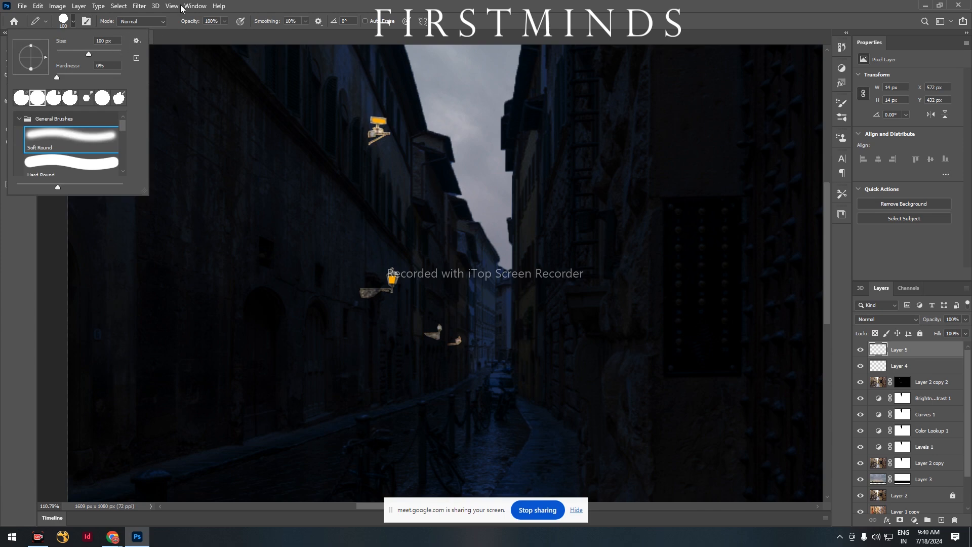
pyautogui.click(265, 13)
# Step: Try placing a 70 px orange dab over the floodlight with the Pencil, and undo it
pyautogui.press('[')
pyautogui.press('[')
pyautogui.press('[')
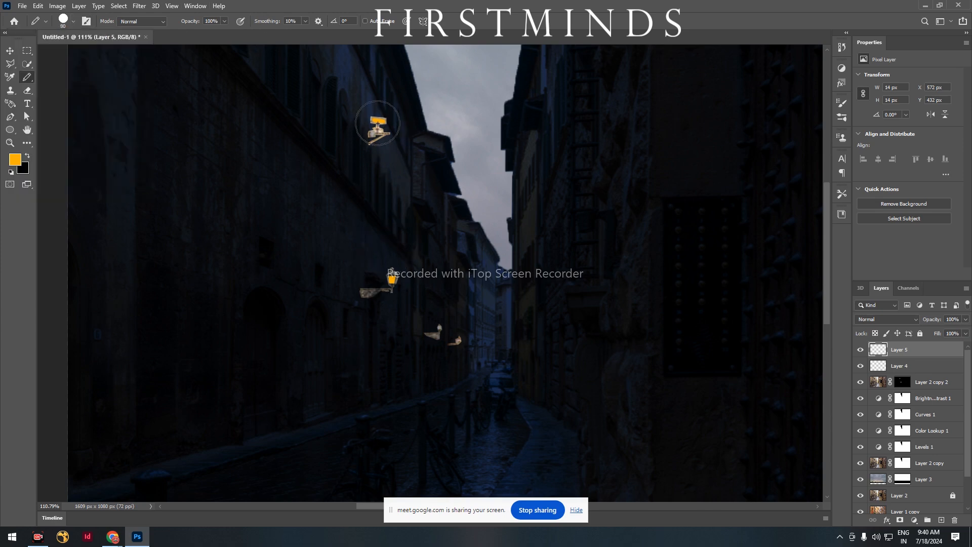
pyautogui.click(378, 124)
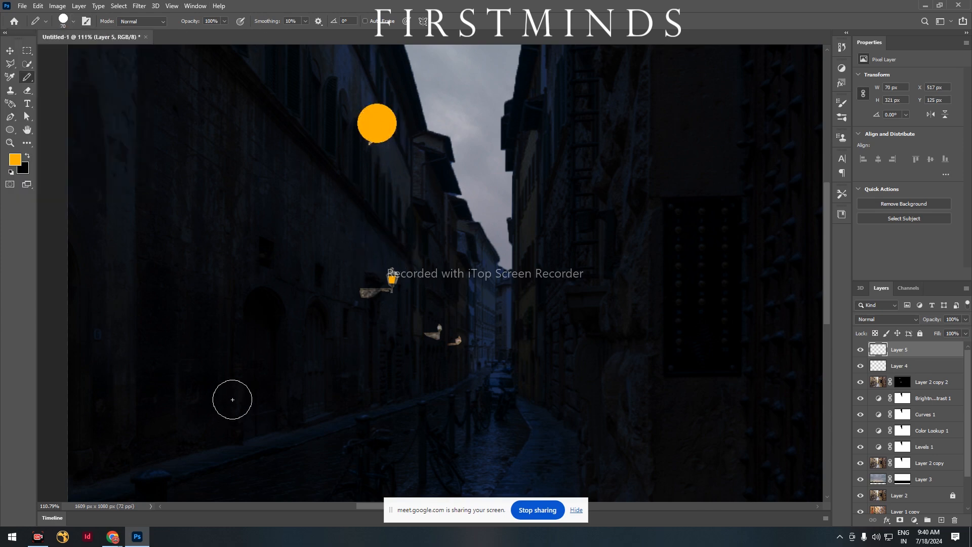
pyautogui.hotkey('ctrl', 'z')
# Step: Try a 70 px Pencil dab with 100% hardness over the floodlight, and undo it
pyautogui.click(73, 22)
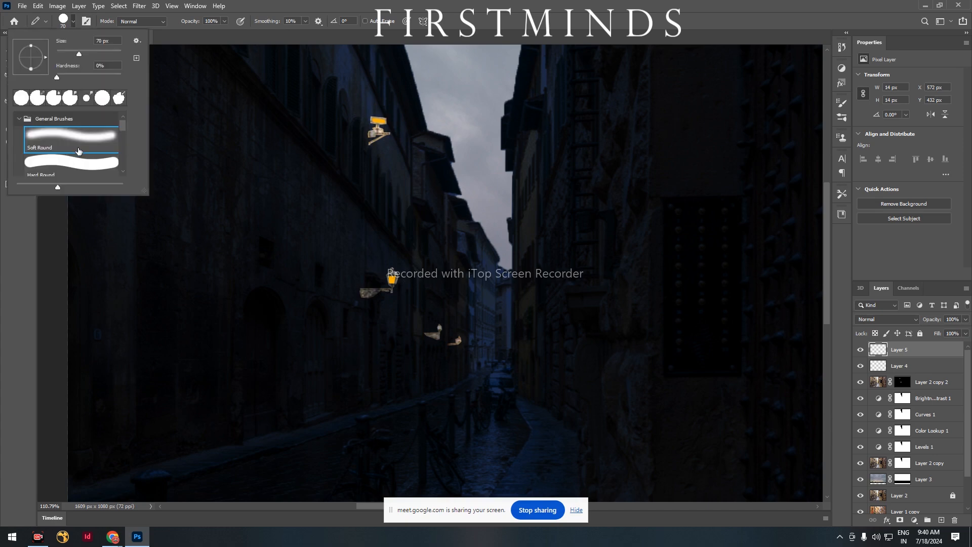
pyautogui.moveTo(74, 76); pyautogui.dragTo(113, 77)
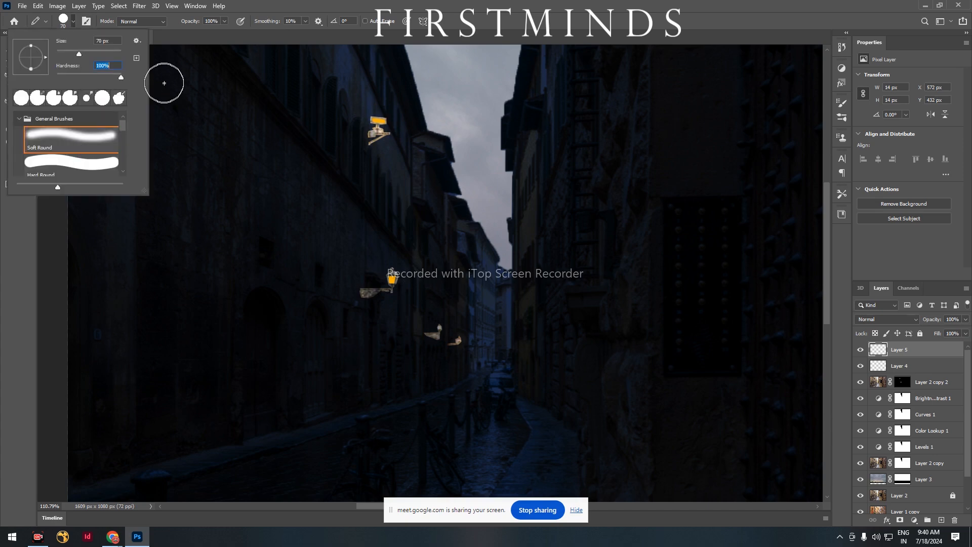
pyautogui.press('Return')
pyautogui.click(372, 135)
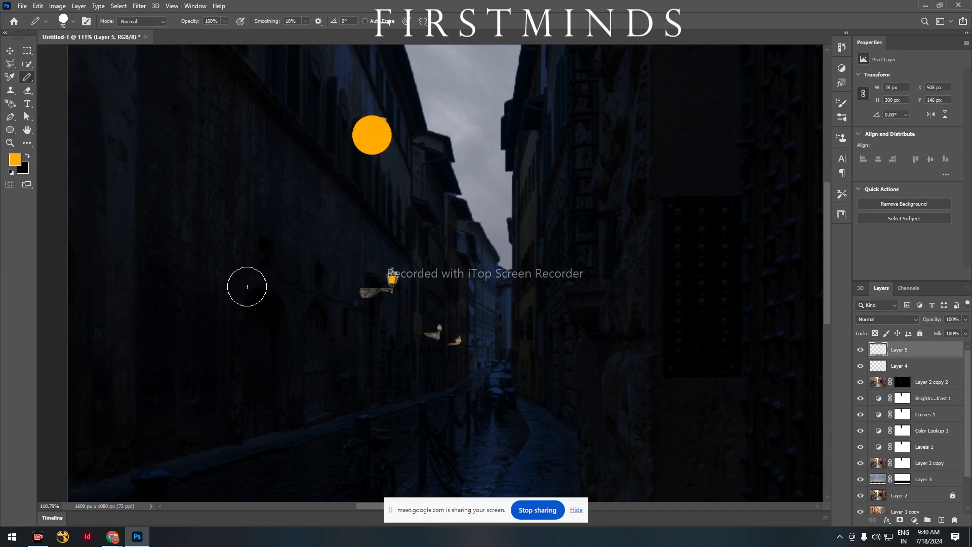
pyautogui.hotkey('ctrl', 'z')
pyautogui.click(73, 22)
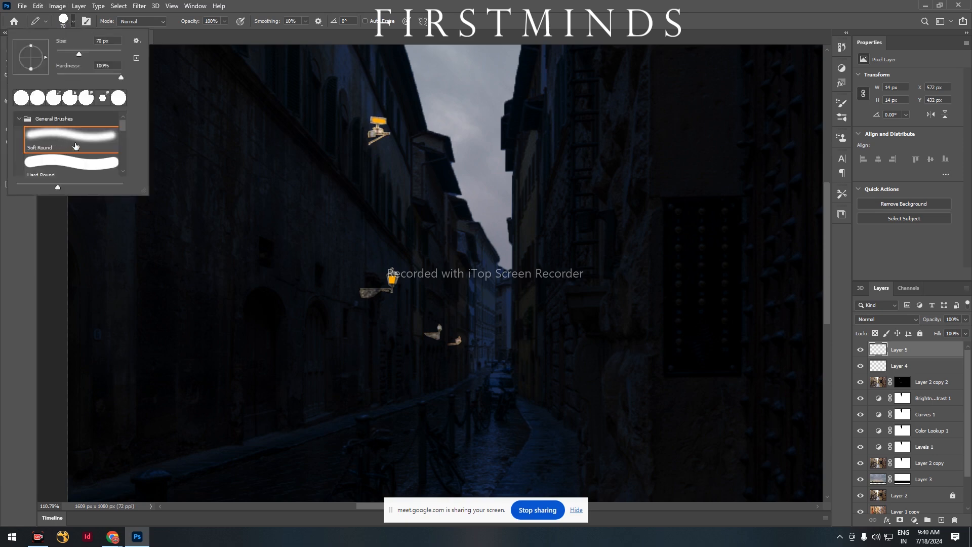
pyautogui.click(271, 4)
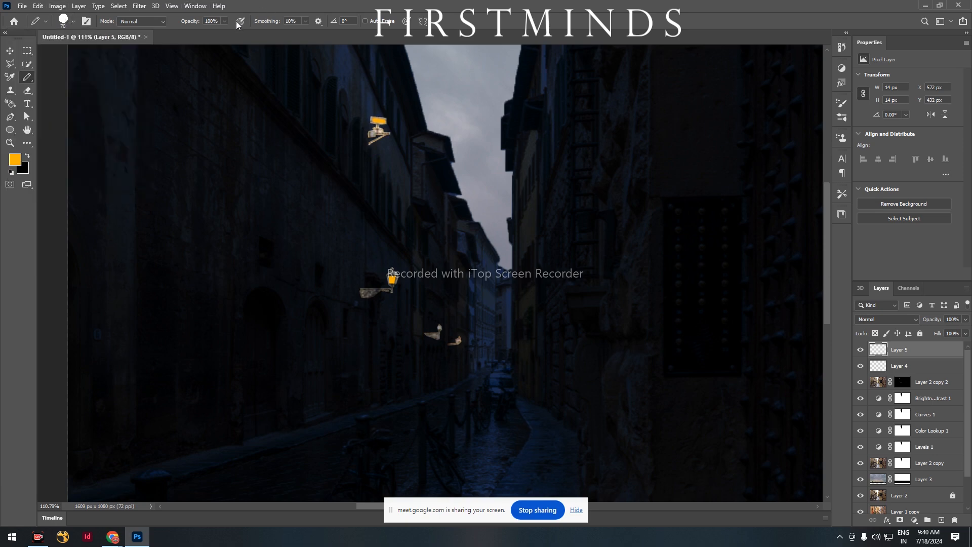
# Step: Switch to the Brush tool with the Soft Round tip, enlarge it to 125 px, and undo a test dab over the floodlight
pyautogui.rightClick(28, 78)
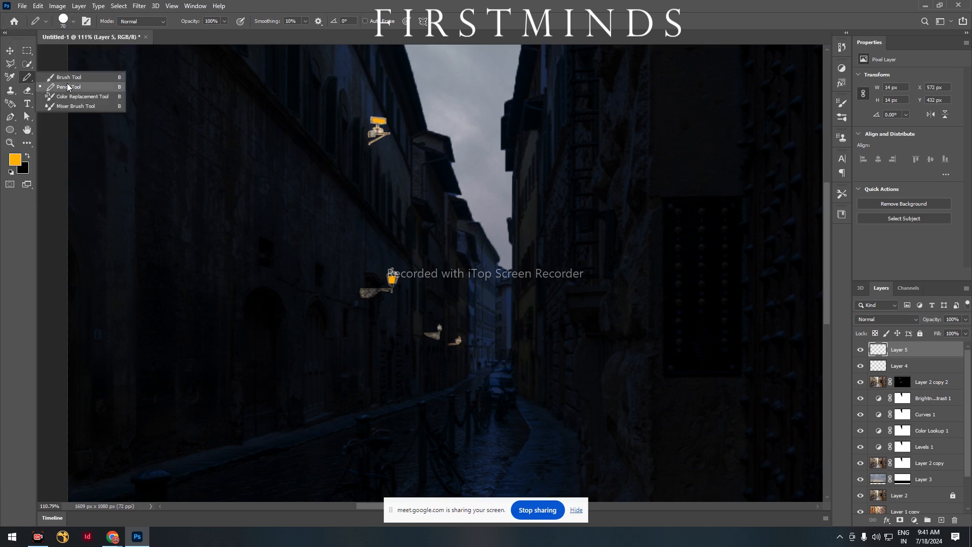
pyautogui.click(66, 77)
pyautogui.click(74, 21)
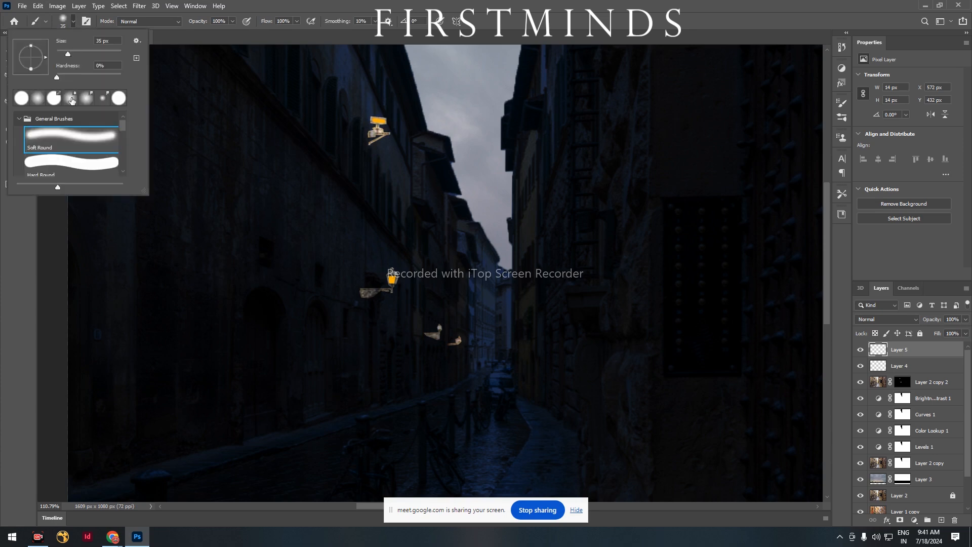
pyautogui.click(287, 4)
pyautogui.press(']')
pyautogui.press(']')
pyautogui.press(']')
pyautogui.press(']')
pyautogui.press(']')
pyautogui.press(']')
pyautogui.press(']')
pyautogui.press(']')
pyautogui.press(']')
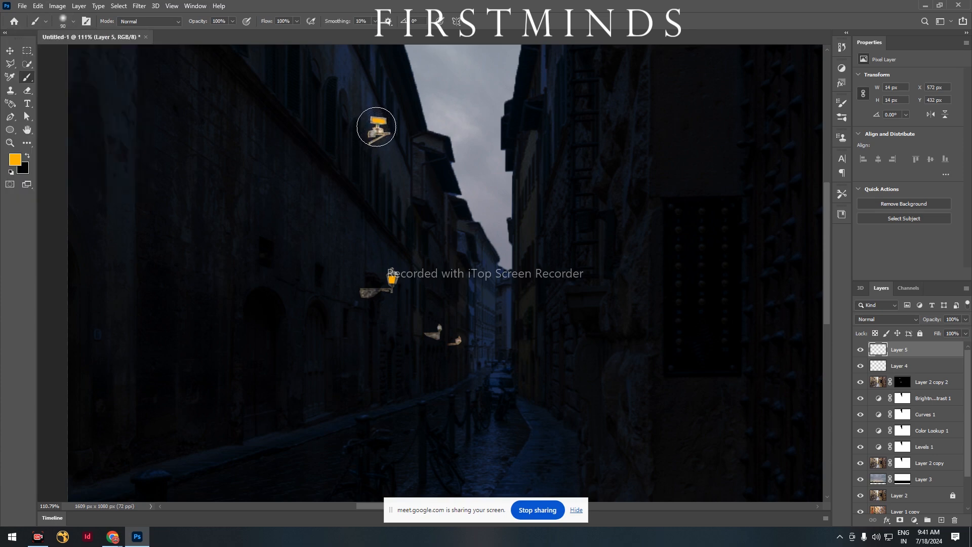
pyautogui.click(377, 126)
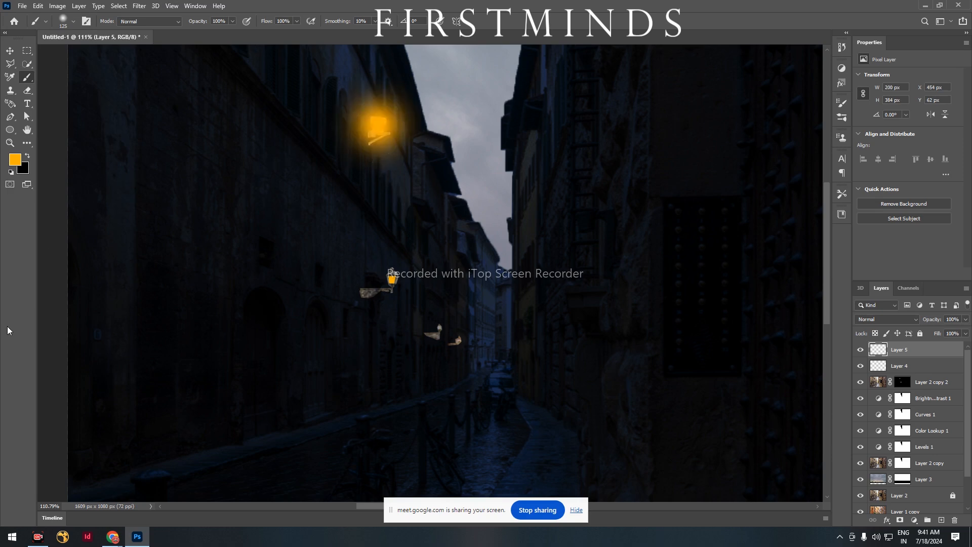
pyautogui.hotkey('ctrl', 'z')
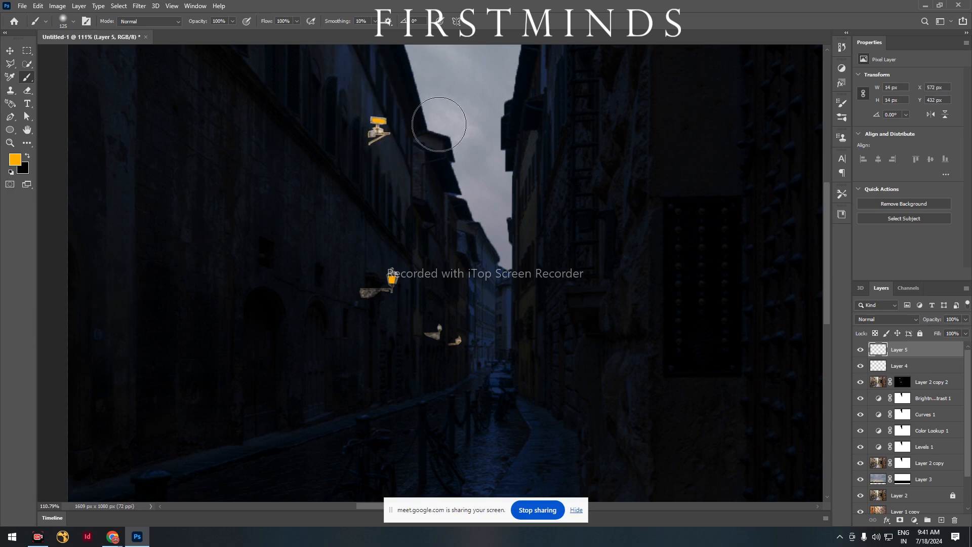
# Step: Add a new layer on top, try an orange fill in a feathered rectangular selection around the floodlight, and remove the fill and selection
pyautogui.click(28, 50)
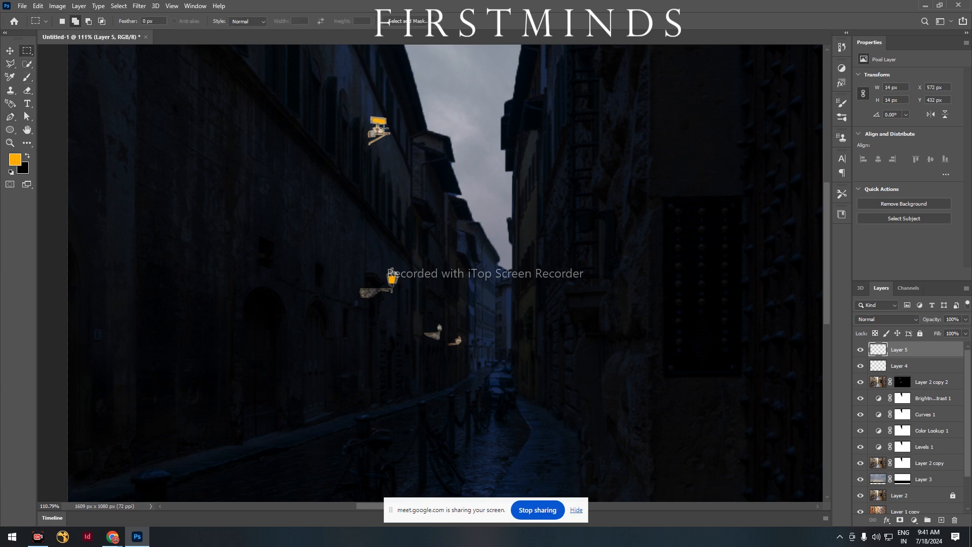
pyautogui.moveTo(354, 97); pyautogui.dragTo(412, 162)
pyautogui.click(941, 520)
pyautogui.rightClick(387, 127)
pyautogui.click(411, 151)
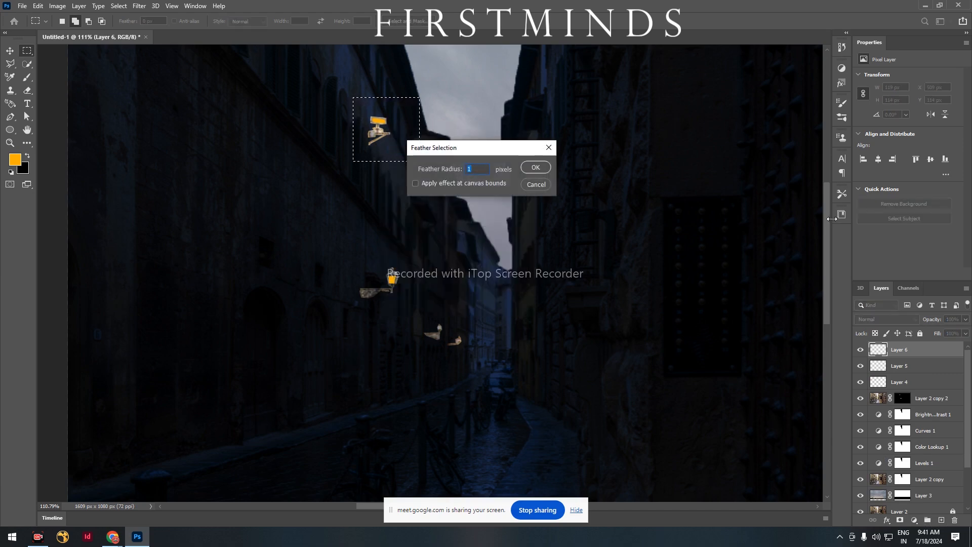
pyautogui.press('Return')
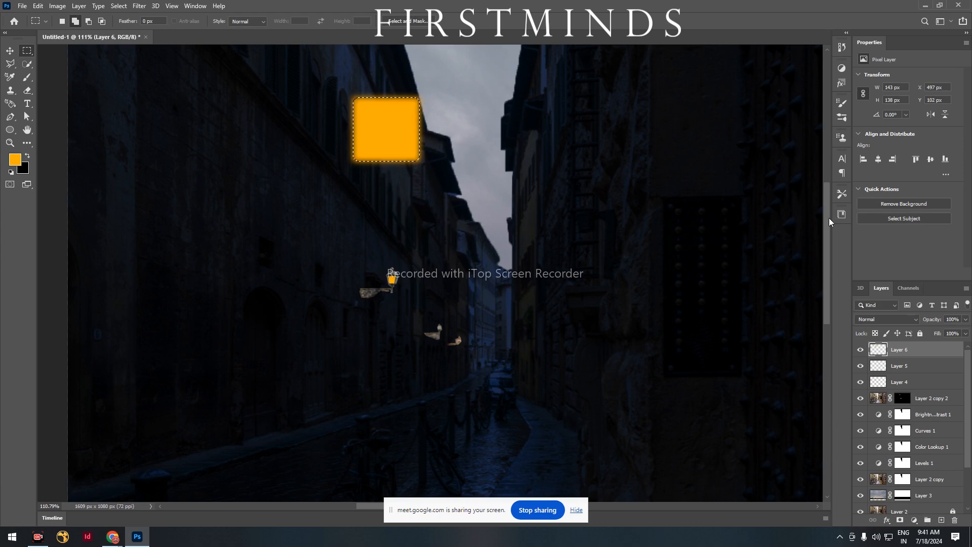
pyautogui.hotkey('ctrl', 'd')
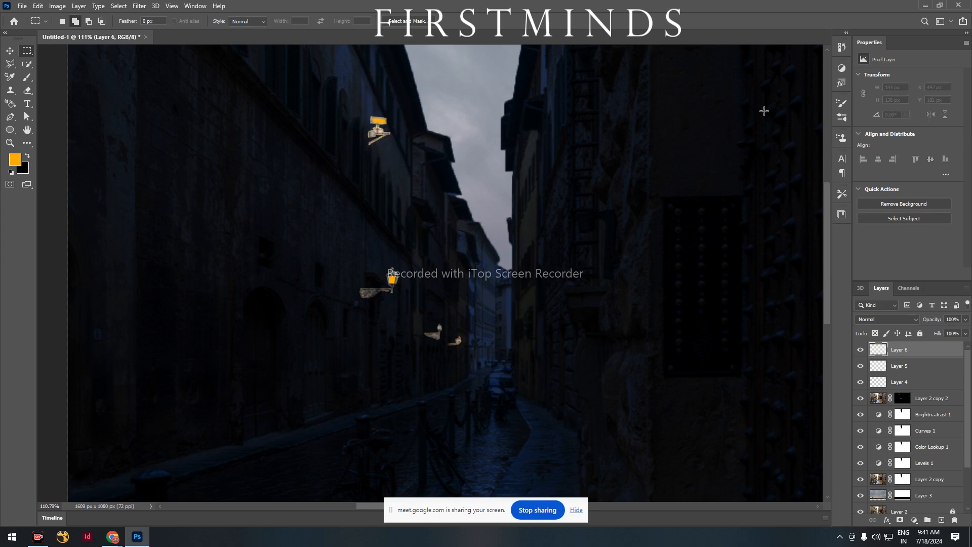
# Step: Paint soft 125 px orange glows over the floodlight and the large wall lantern on the new layer
pyautogui.press('b')
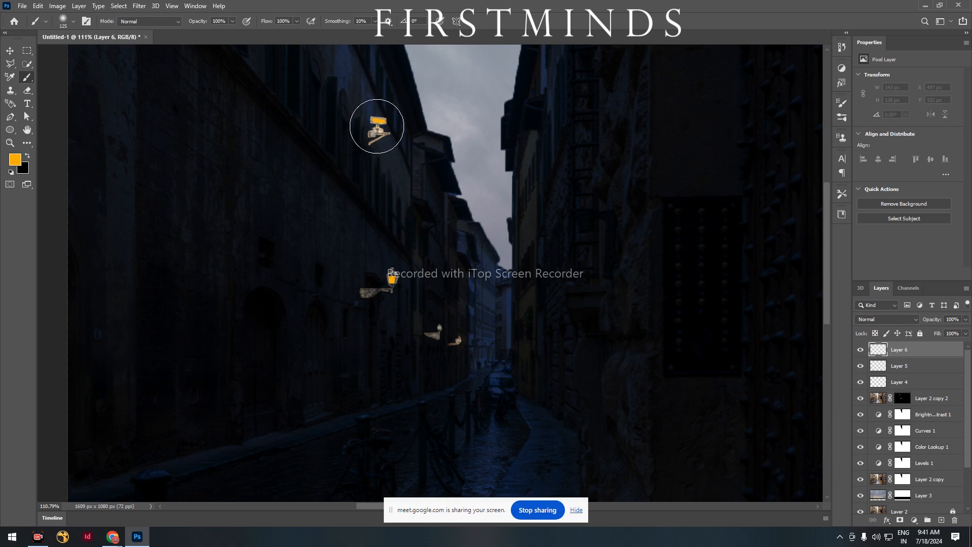
pyautogui.click(377, 126)
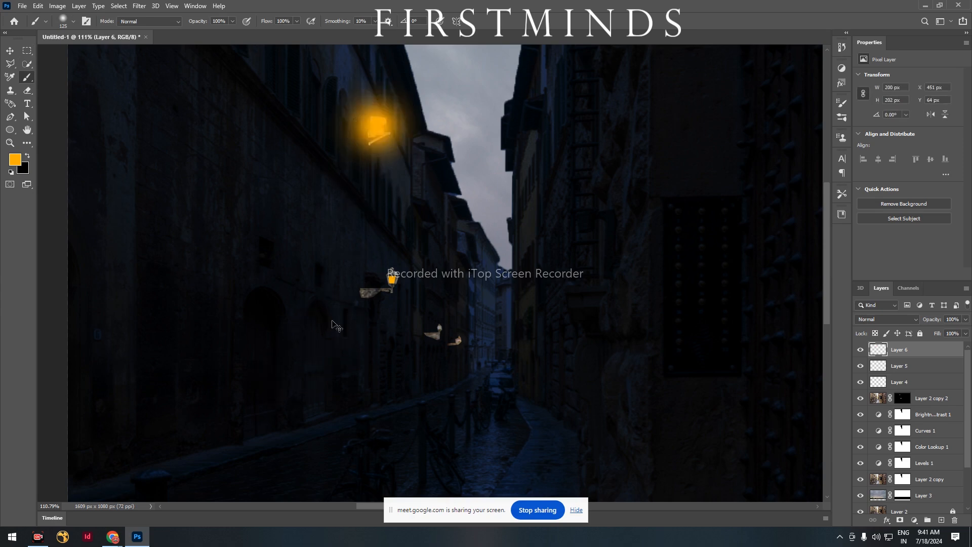
pyautogui.hotkey('ctrl', 'z')
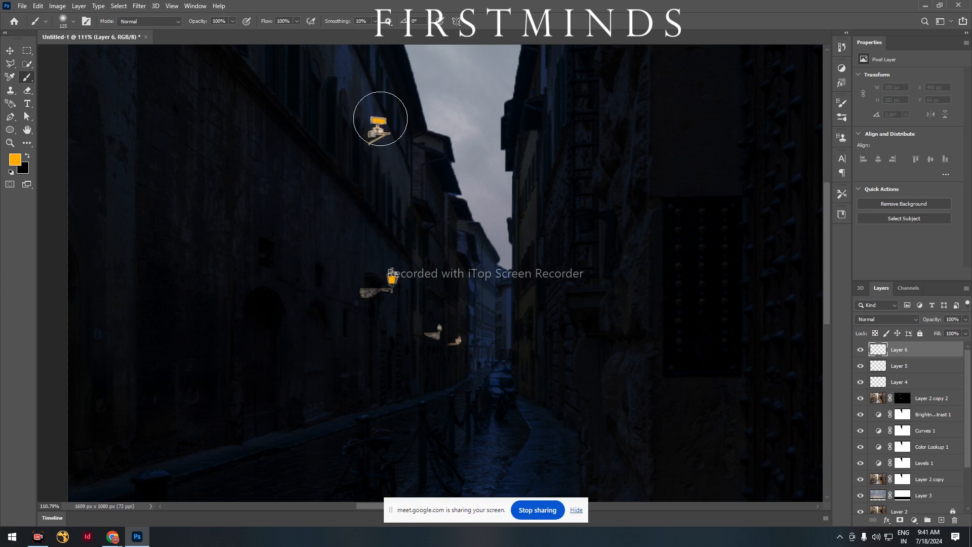
pyautogui.click(377, 123)
pyautogui.click(379, 123)
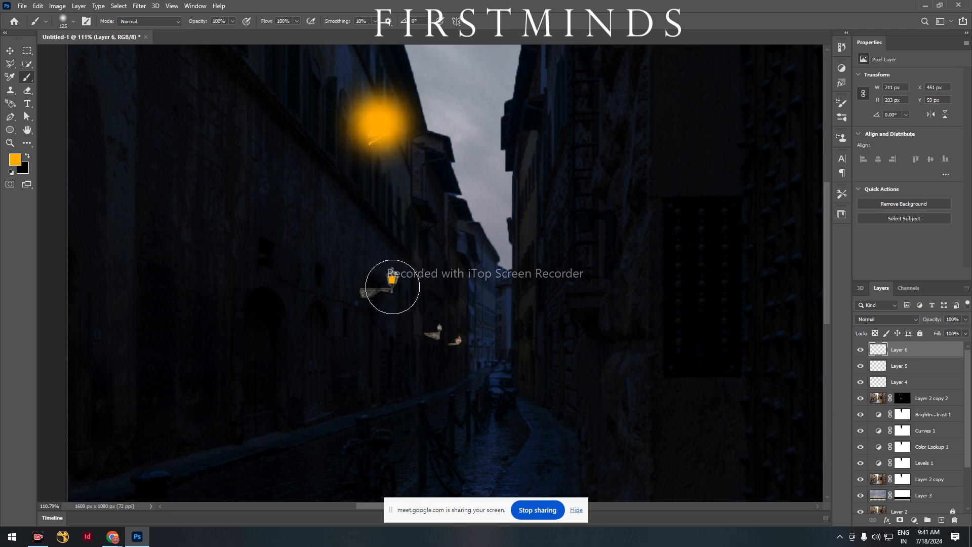
pyautogui.click(391, 283)
pyautogui.hotkey('ctrl', 'z')
pyautogui.click(388, 277)
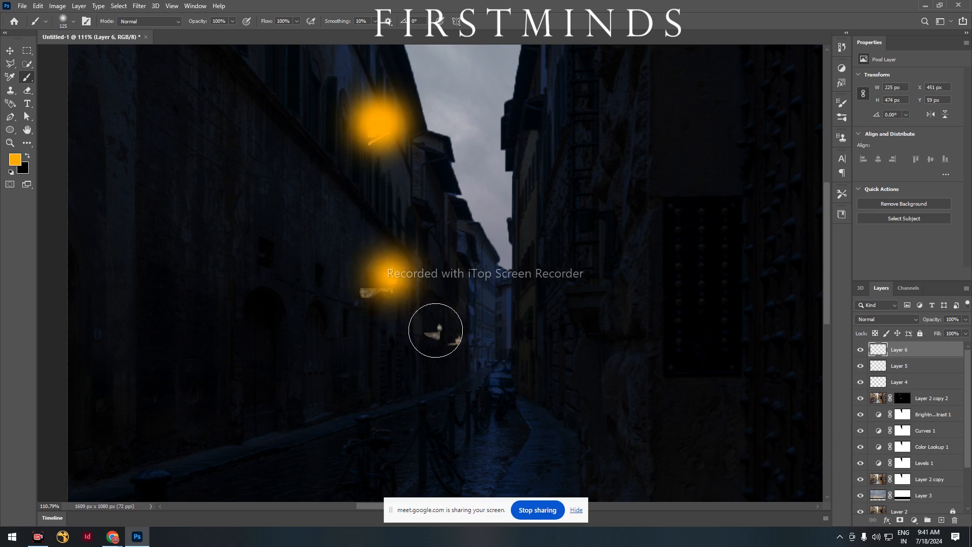
# Step: Paint smaller orange glows over the two distant wall lamps, using a 45 px brush for the nearer and 25 px for the farther
pyautogui.press('[')
pyautogui.press('[')
pyautogui.press('[')
pyautogui.press('[')
pyautogui.press('[')
pyautogui.press('[')
pyautogui.press('[')
pyautogui.click(441, 328)
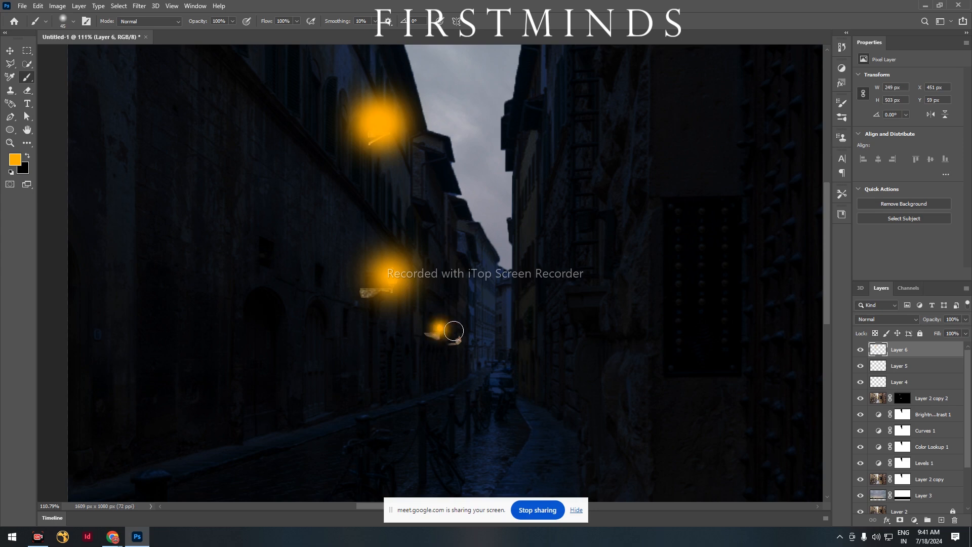
pyautogui.press('[')
pyautogui.press('[')
pyautogui.click(459, 340)
pyautogui.hotkey('ctrl', '0')
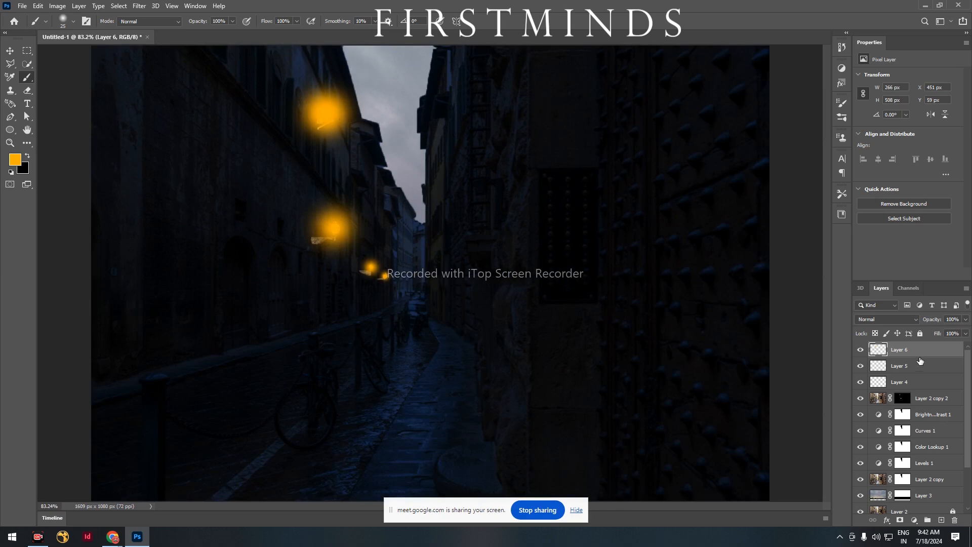
# Step: Toggle the glow layer's visibility, try its opacity at 79%, and restore it to 100%
pyautogui.click(861, 350)
pyautogui.click(861, 349)
pyautogui.click(965, 333)
pyautogui.moveTo(960, 334); pyautogui.dragTo(956, 336)
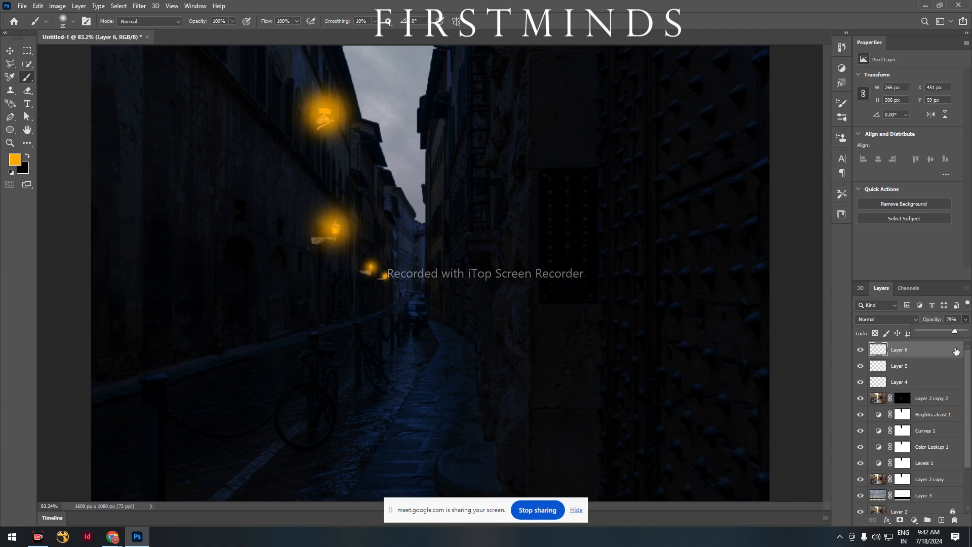
pyautogui.moveTo(954, 331); pyautogui.dragTo(966, 331)
# Step: Compare blend modes from Dissolve to Color Dodge on the glow layer and set it to Screen
pyautogui.click(880, 317)
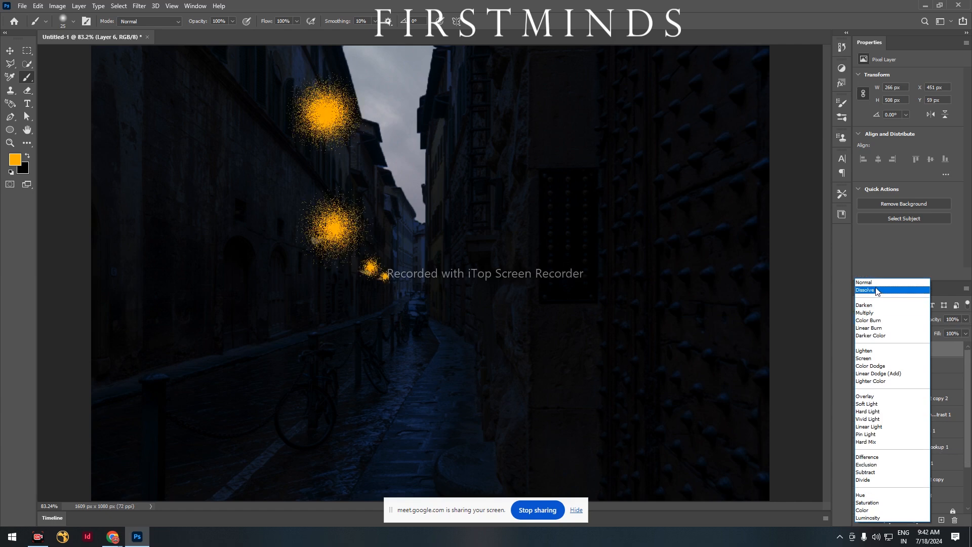
pyautogui.click(881, 286)
pyautogui.press('Down')
pyautogui.press('Down')
pyautogui.press('Down')
pyautogui.press('Down')
pyautogui.press('Down')
pyautogui.press('Down')
pyautogui.press('Down')
pyautogui.press('Down')
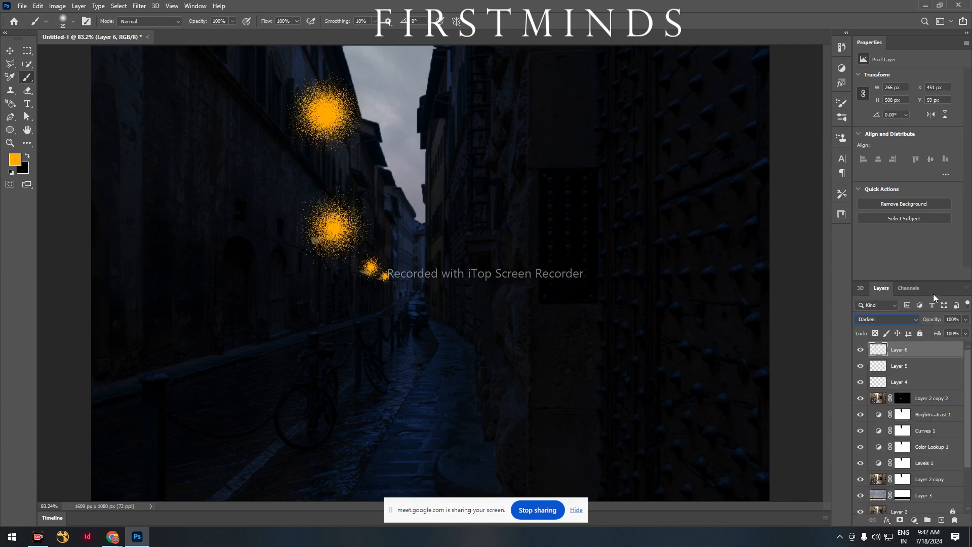
pyautogui.press('Down')
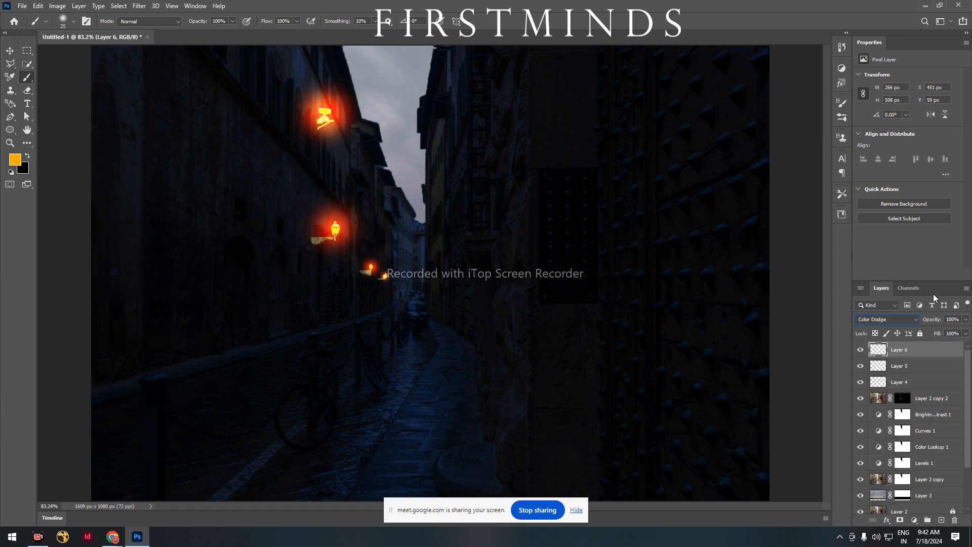
pyautogui.press('Up')
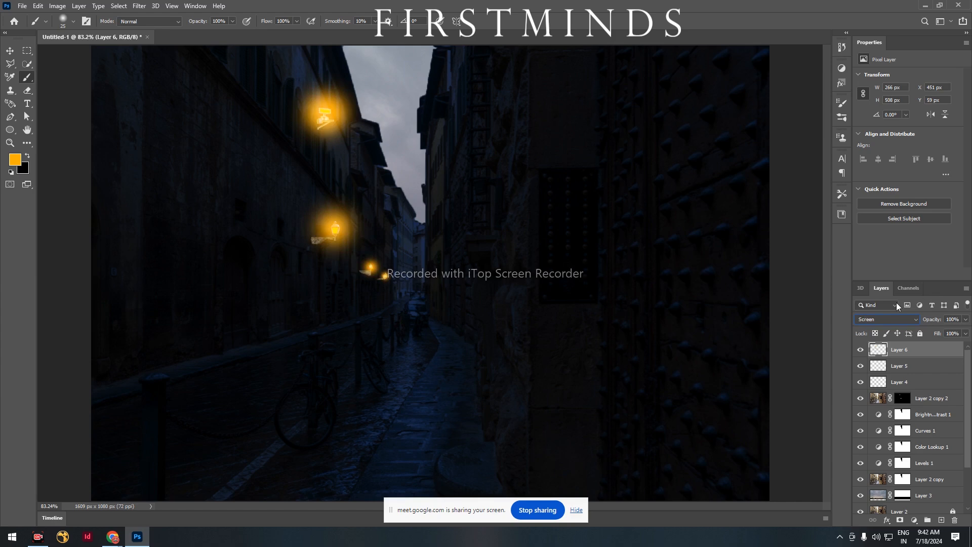
pyautogui.click(658, 370)
# Step: Duplicate Layer 2 to the top of the layer stack and mask out its sky with the selection loaded from an existing layer mask
pyautogui.scroll(3, 322, 108)
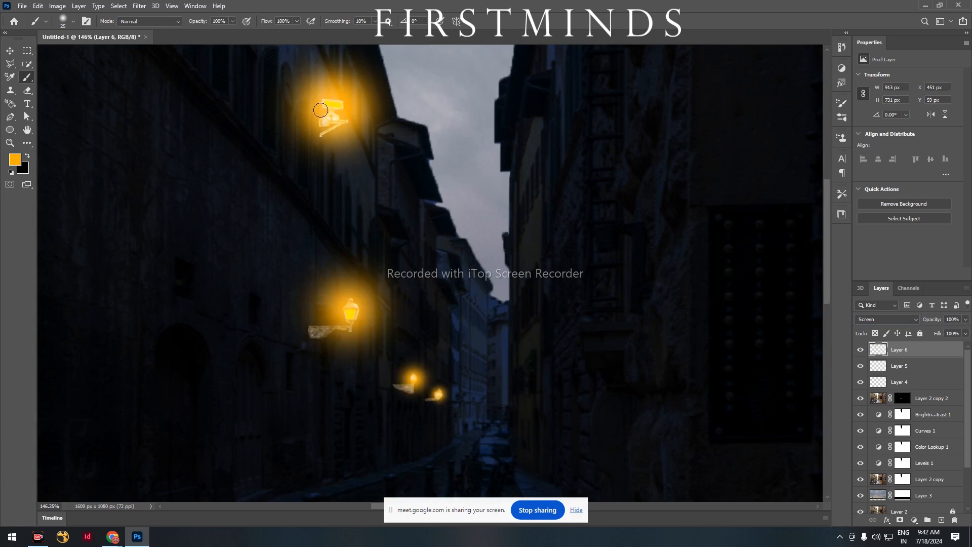
pyautogui.scroll(2, 324, 108)
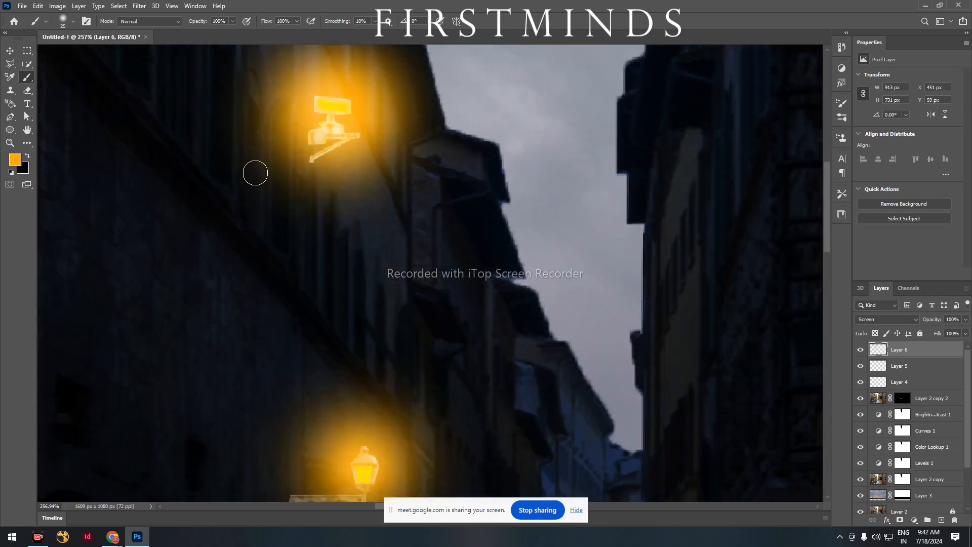
pyautogui.scroll(-5, 255, 172)
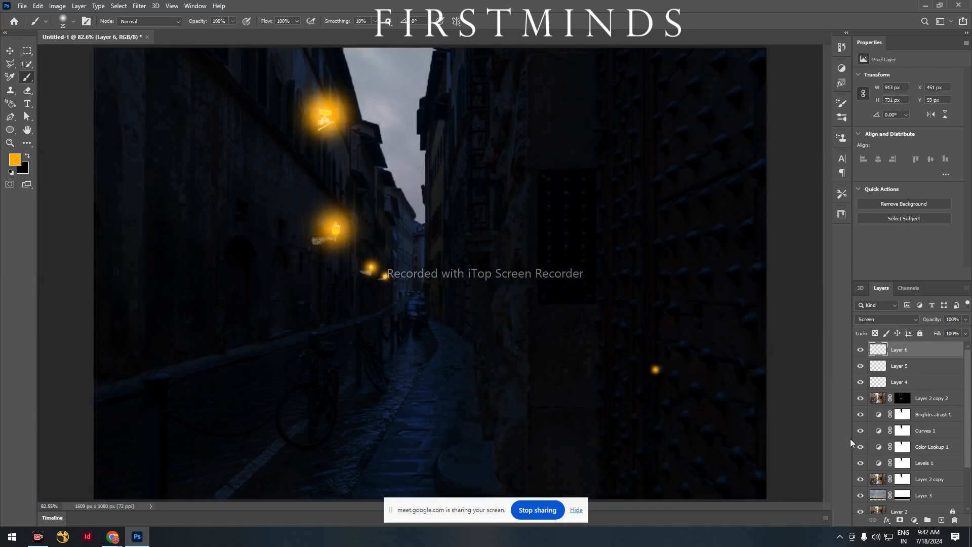
pyautogui.scroll(-2, 427, 295)
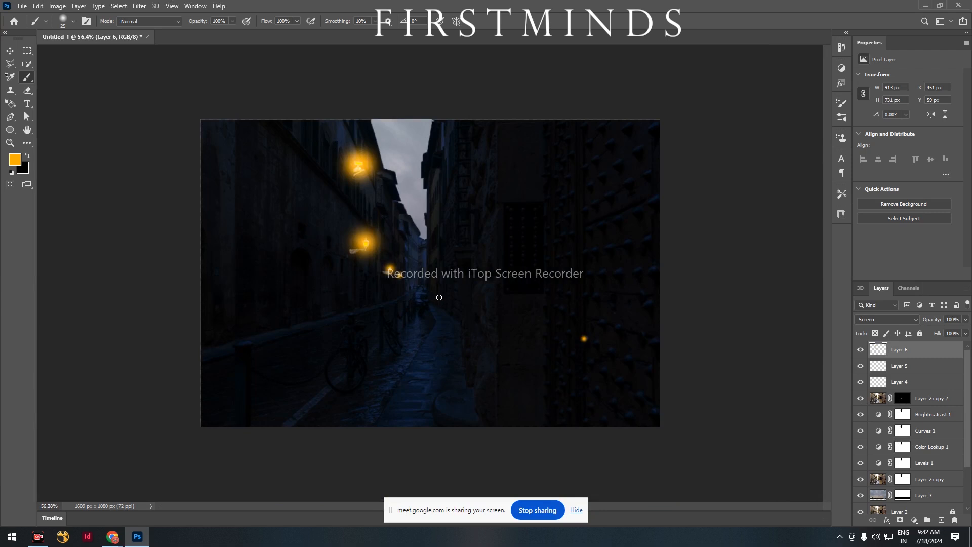
pyautogui.scroll(-2, 881, 480)
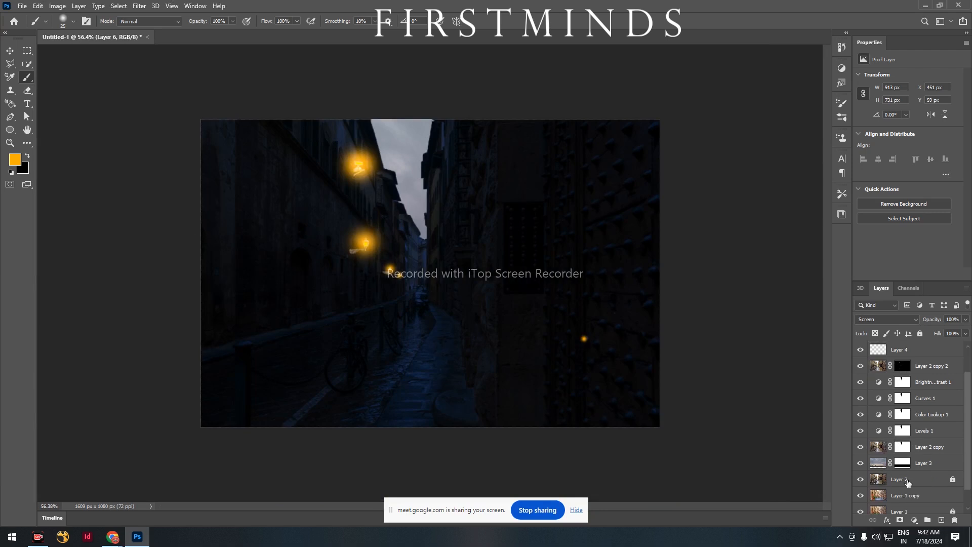
pyautogui.click(879, 484)
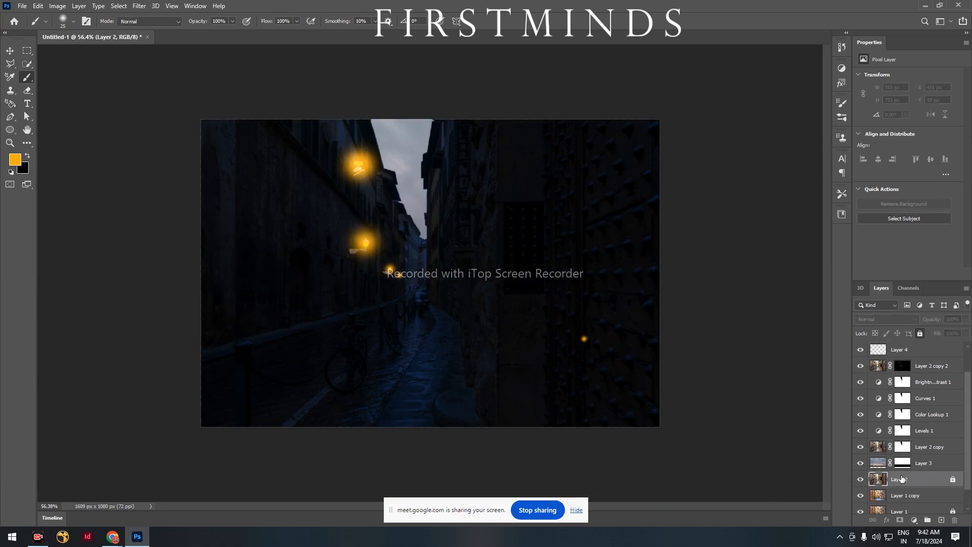
pyautogui.hotkey('ctrl', 'j')
pyautogui.moveTo(901, 480); pyautogui.dragTo(881, 343)
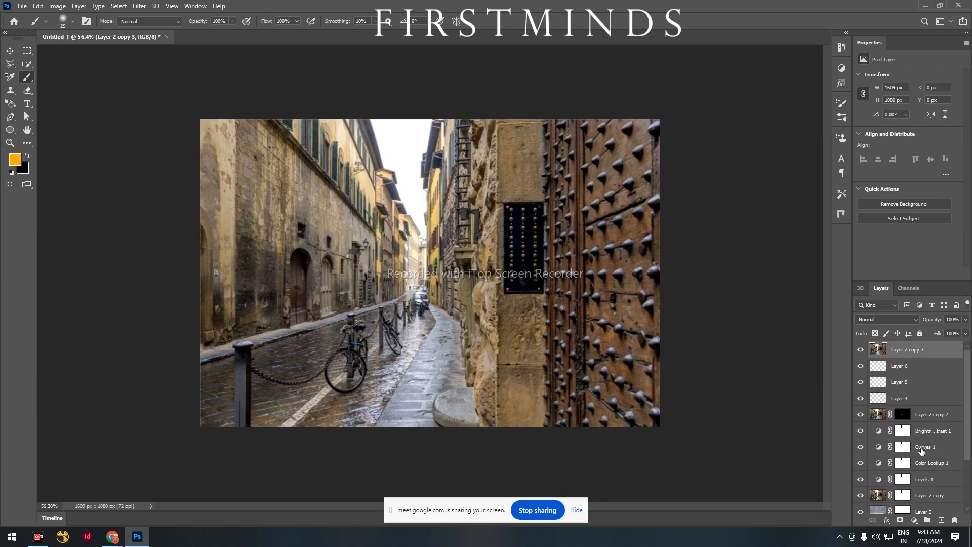
pyautogui.keyDown('ctrl'); pyautogui.click(905, 416); pyautogui.keyUp('ctrl')
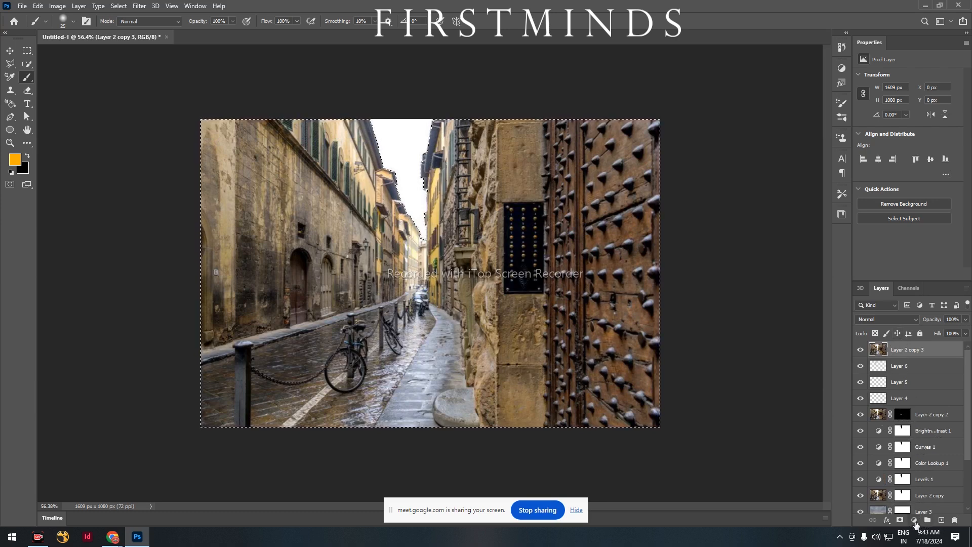
pyautogui.click(901, 522)
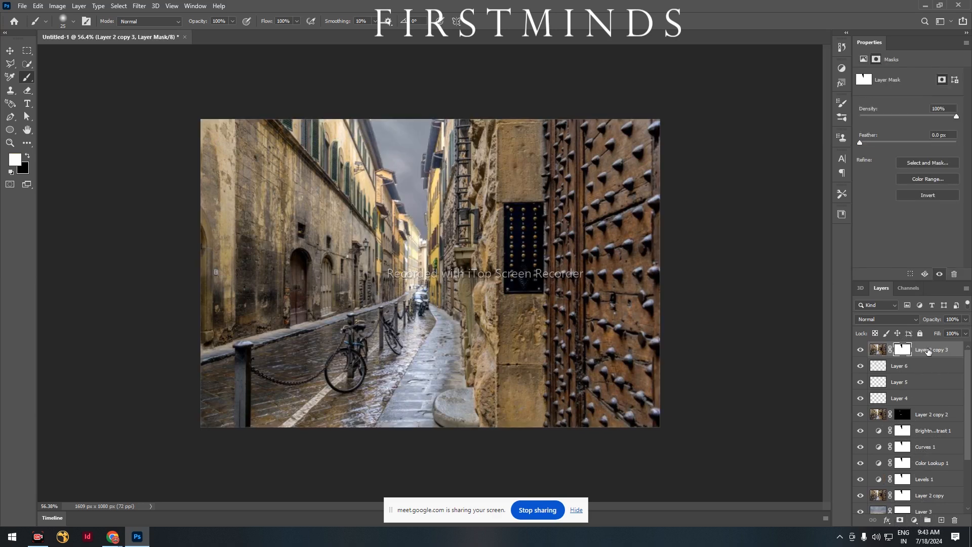
# Step: Rename the masked street copy light_REFLICATION and move it below Layer 4 in the layer stack
pyautogui.doubleClick(945, 350)
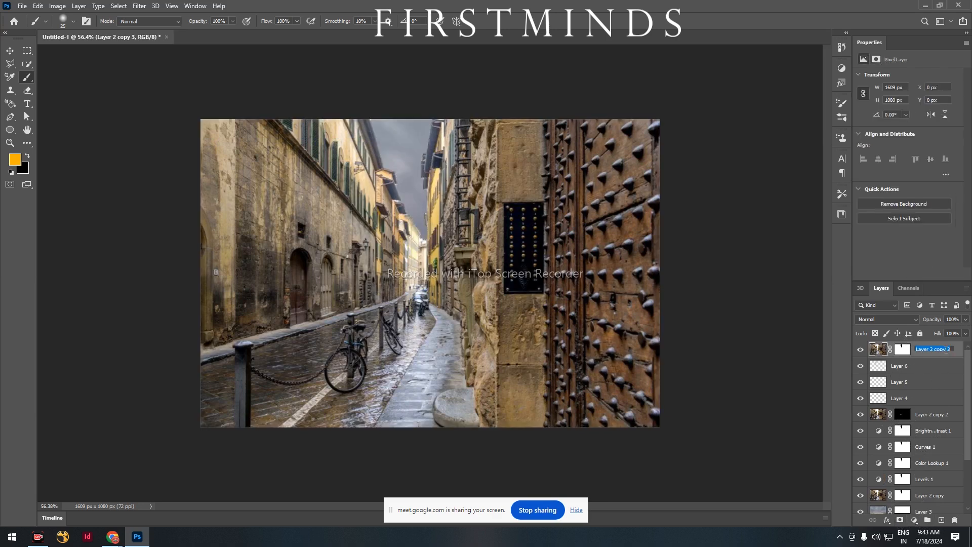
pyautogui.press('BackSpace')
pyautogui.write('ON')
pyautogui.press('Return')
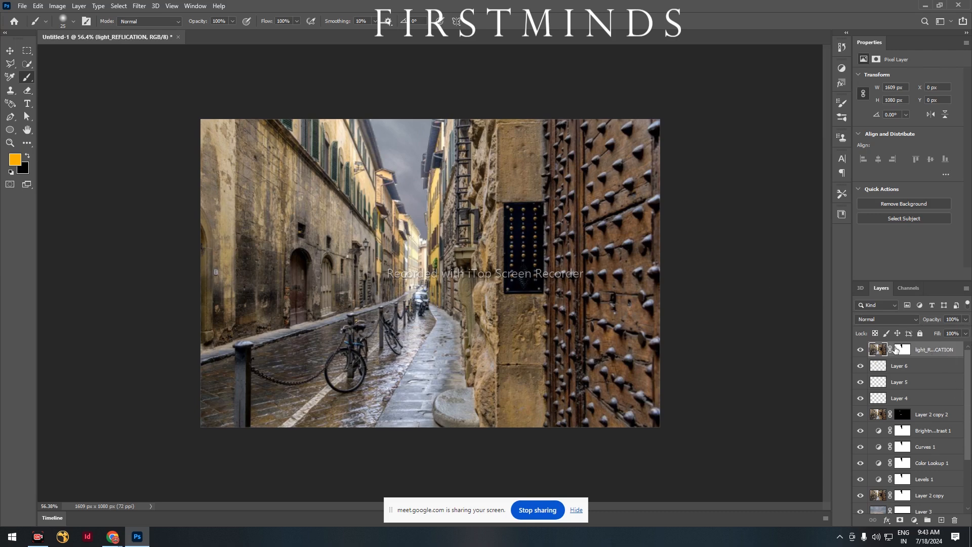
pyautogui.moveTo(931, 351); pyautogui.dragTo(930, 404)
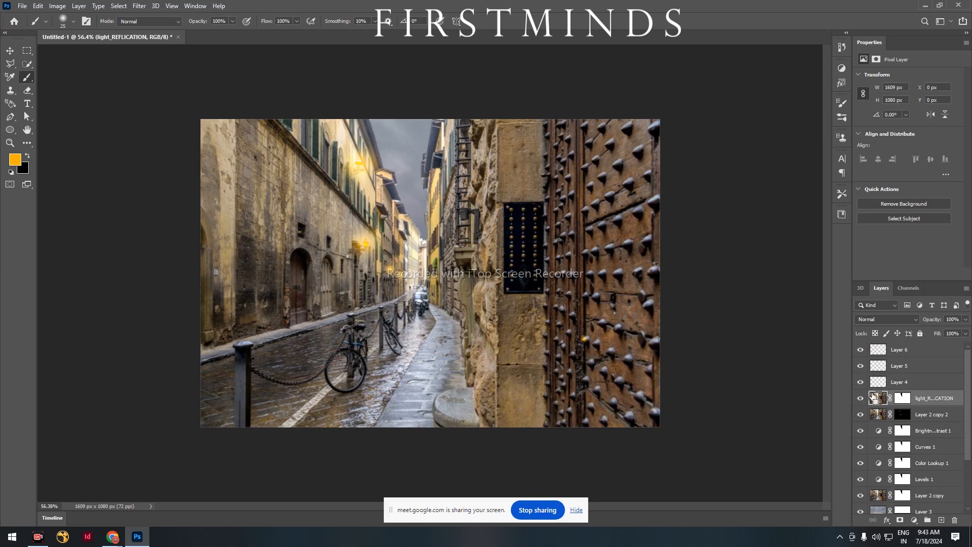
# Step: Load the light_REFLICATION layer's mask as a selection, fill it with orange on a new layer above, and deselect
pyautogui.keyDown('ctrl'); pyautogui.click(906, 396); pyautogui.keyUp('ctrl')
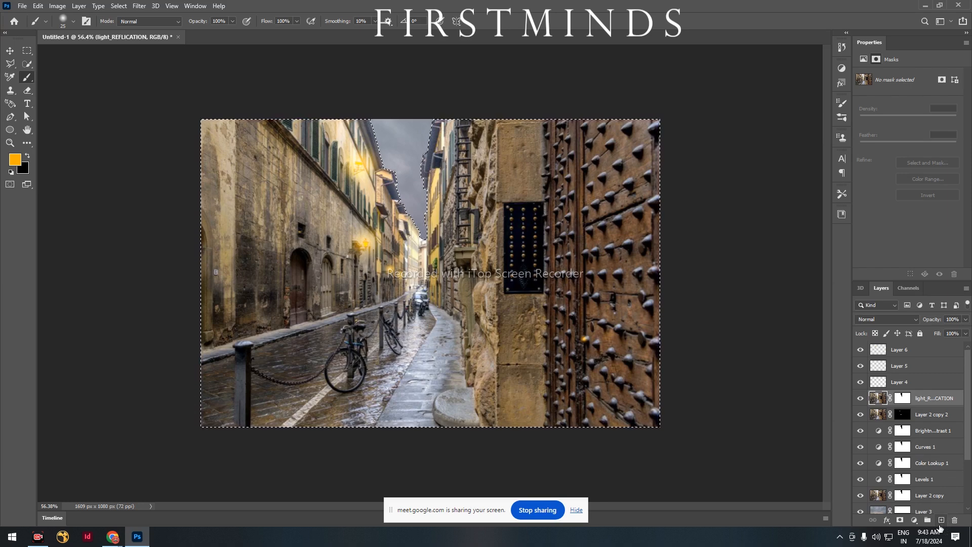
pyautogui.click(940, 521)
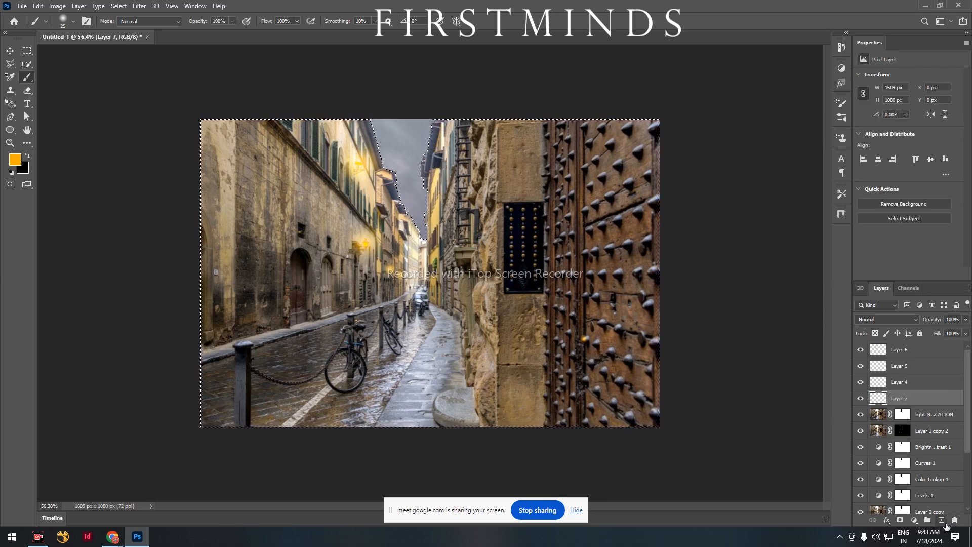
pyautogui.hotkey('alt', 'BackSpace')
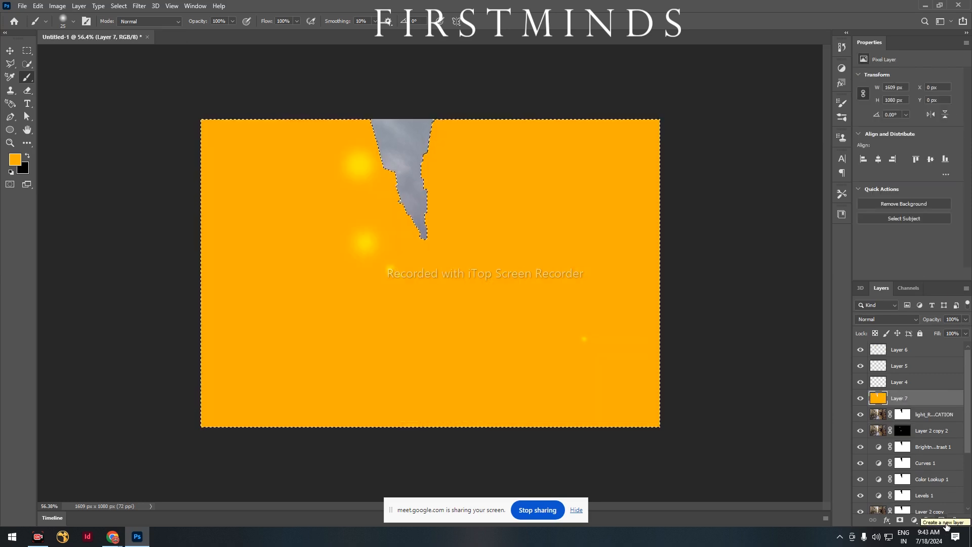
pyautogui.hotkey('ctrl', 'd')
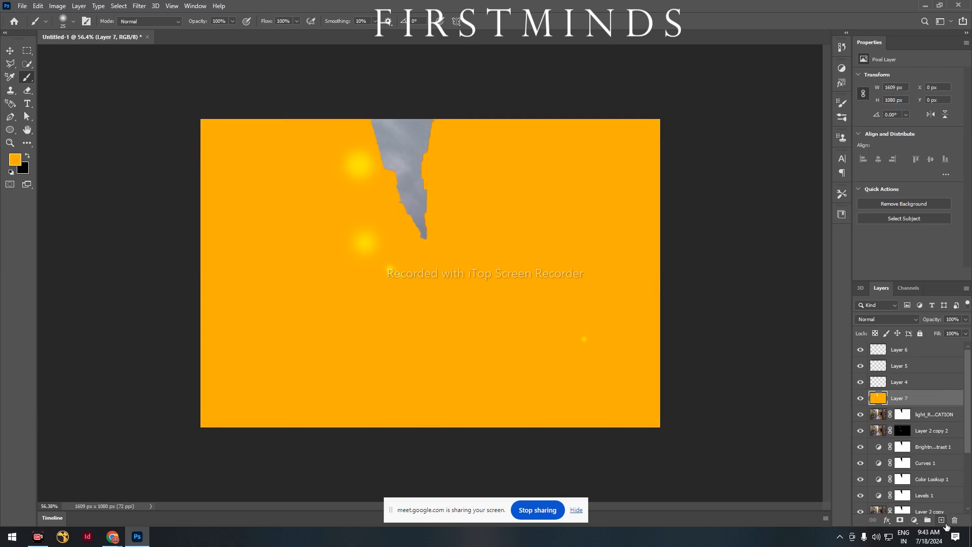
# Step: Compare blend modes from Darken onward on the orange fill layer and set it to Screen
pyautogui.click(879, 318)
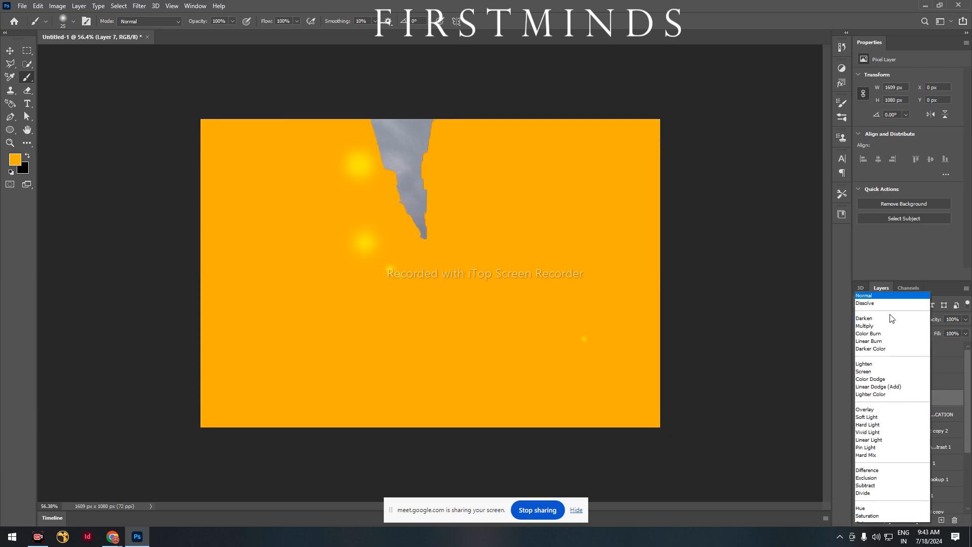
pyautogui.click(893, 282)
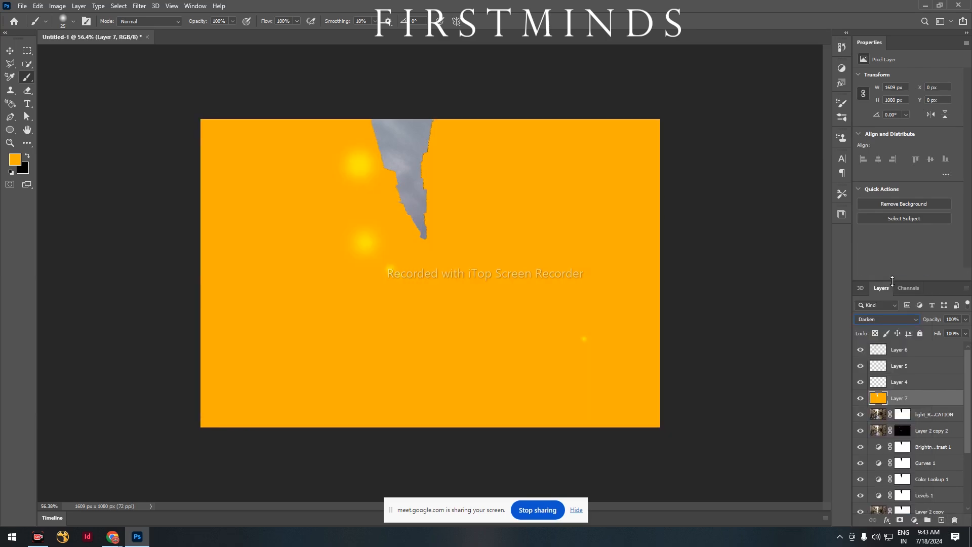
pyautogui.press('Down')
pyautogui.press('Down')
pyautogui.press('Down')
pyautogui.press('Down')
pyautogui.press('Down')
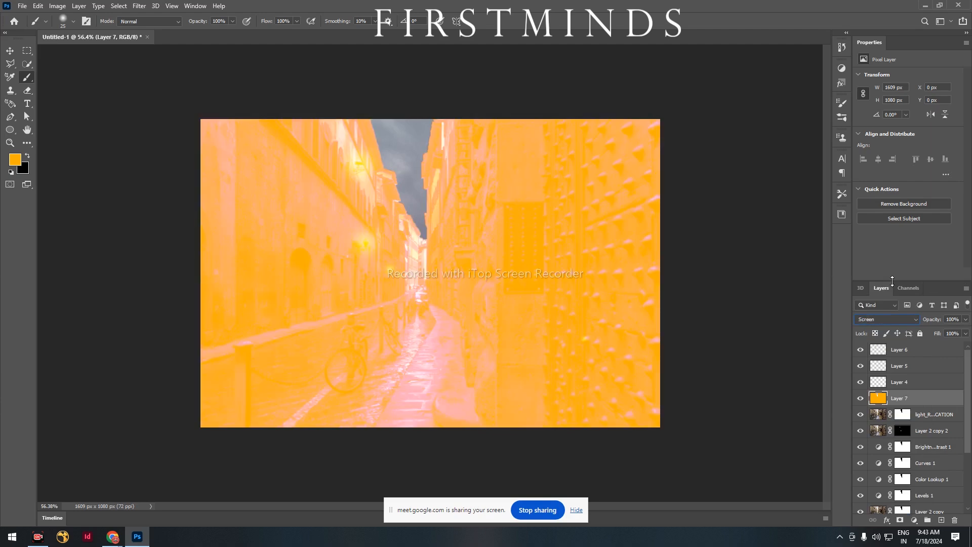
pyautogui.press('Down')
pyautogui.press('Up')
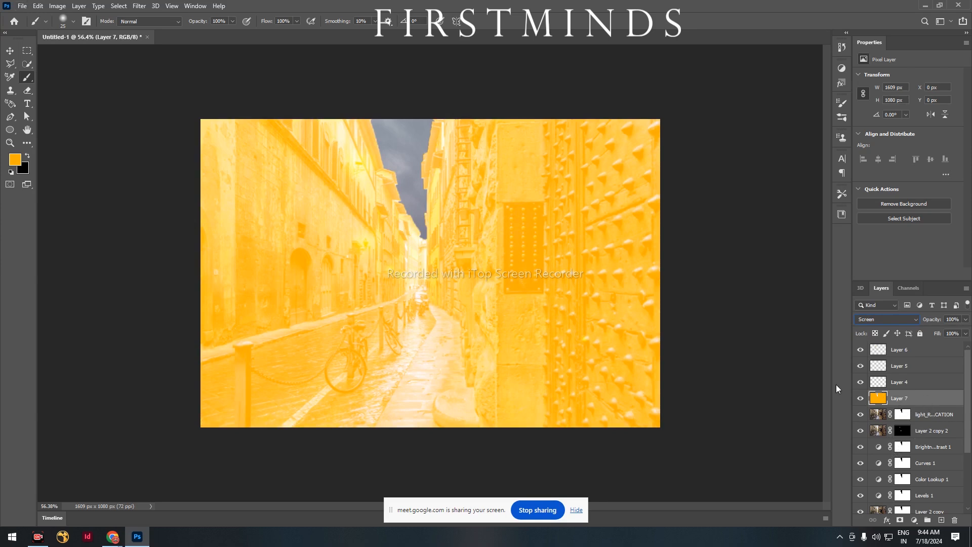
# Step: Merge the orange fill with the light_REFLICATION layer and add a white layer mask to the merged layer
pyautogui.keyDown('ctrl'); pyautogui.click(928, 417); pyautogui.keyUp('ctrl')
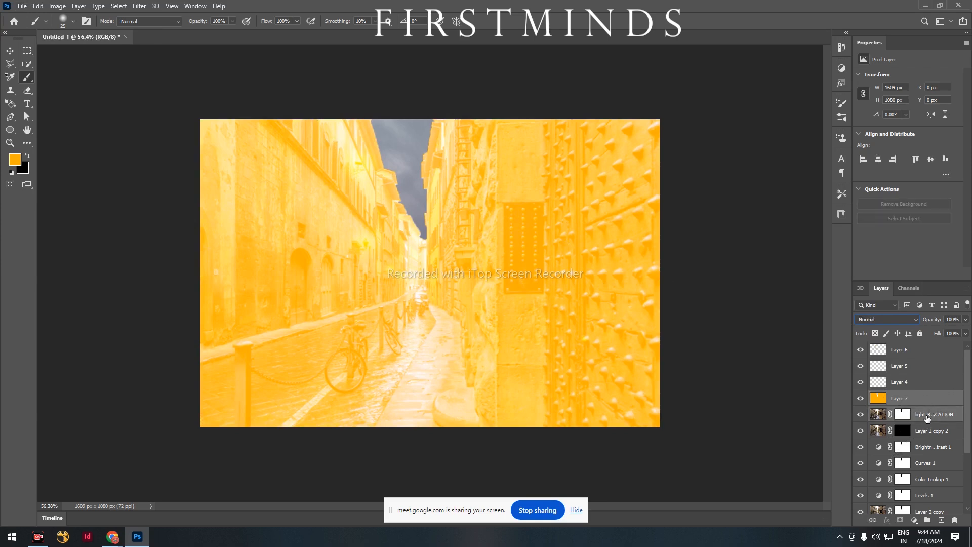
pyautogui.hotkey('ctrl', 'e')
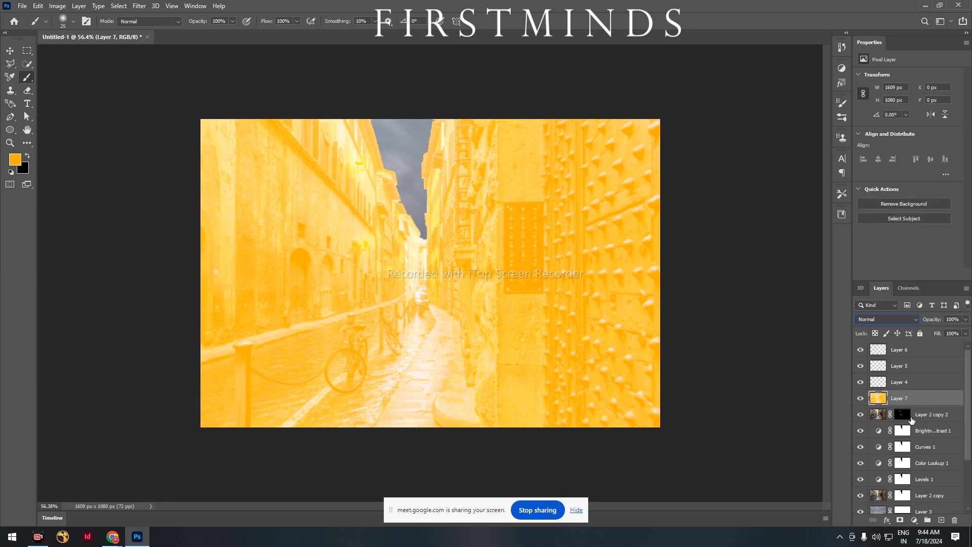
pyautogui.click(860, 399)
pyautogui.click(861, 399)
pyautogui.click(901, 522)
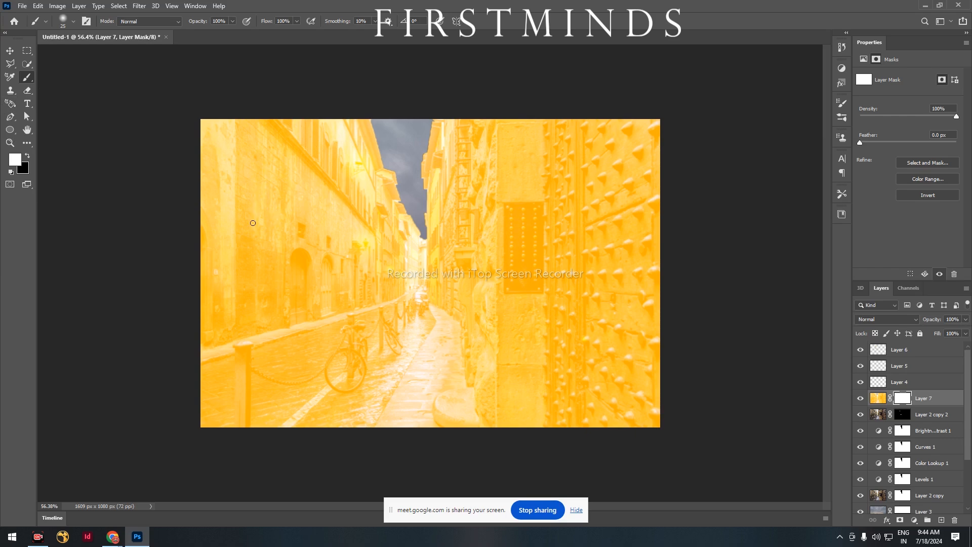
# Step: Hide the whole merged orange layer by painting its mask black with a 900 px brush
pyautogui.press('x')
pyautogui.moveTo(267, 198)
pyautogui.mouseDown()
pyautogui.moveTo(260, 232)
pyautogui.moveTo(262, 186)
pyautogui.mouseUp()
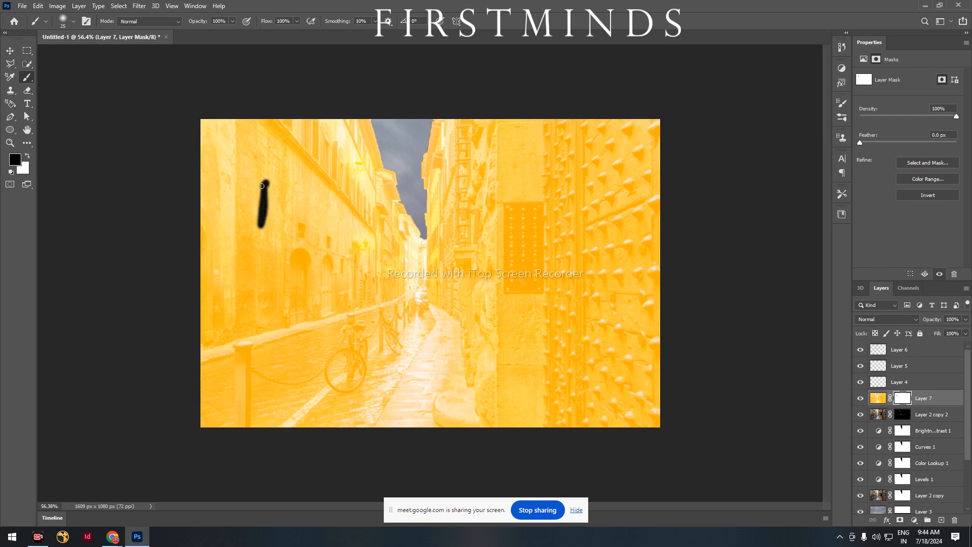
pyautogui.press(']')
pyautogui.press(']')
pyautogui.press(']')
pyautogui.moveTo(228, 173)
pyautogui.mouseDown()
pyautogui.moveTo(217, 391)
pyautogui.moveTo(271, 120)
pyautogui.moveTo(320, 349)
pyautogui.moveTo(373, 412)
pyautogui.moveTo(538, 402)
pyautogui.moveTo(599, 364)
pyautogui.moveTo(235, 134)
pyautogui.moveTo(657, 194)
pyautogui.moveTo(475, 233)
pyautogui.mouseUp()
pyautogui.hotkey('ctrl', '0')
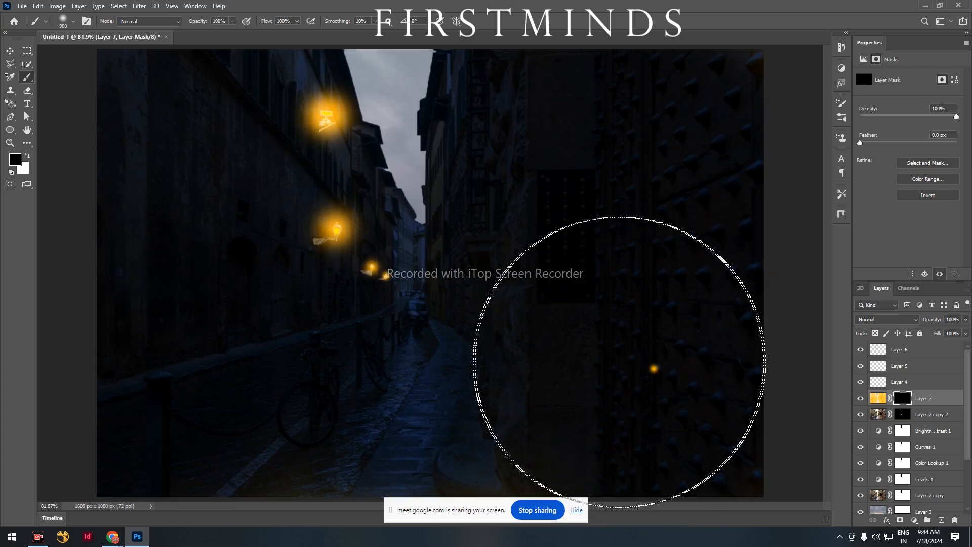
# Step: Reveal orange light on the wall and street below the middle lamp, painting the mask white with a 50 px brush at 10%, then 100% opacity
pyautogui.scroll(5, 315, 160)
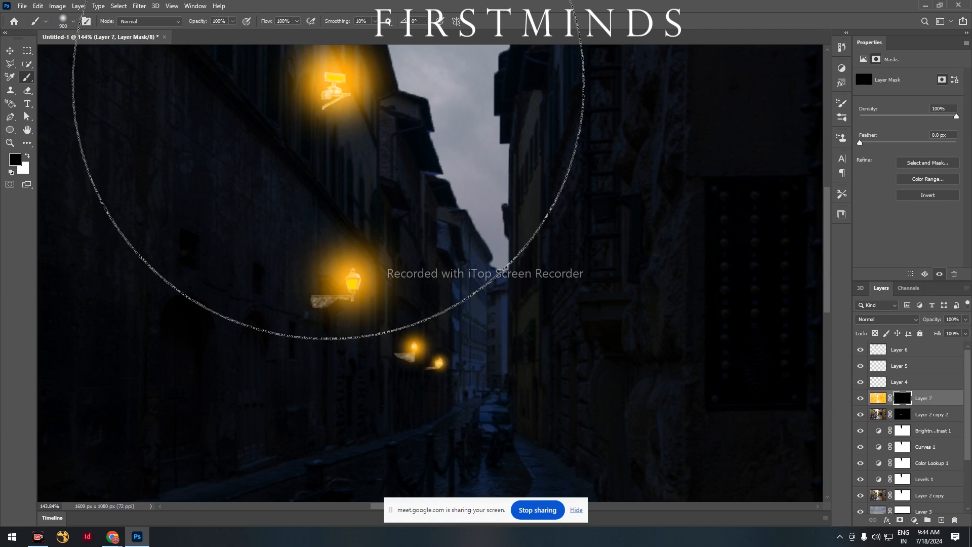
pyautogui.scroll(-2, 329, 152)
pyautogui.press('[')
pyautogui.press('[')
pyautogui.press('[')
pyautogui.press('[')
pyautogui.press('[')
pyautogui.press('[')
pyautogui.press('[')
pyautogui.press('[')
pyautogui.press('[')
pyautogui.press('[')
pyautogui.press('[')
pyautogui.press('[')
pyautogui.press('[')
pyautogui.press('[')
pyautogui.press('[')
pyautogui.press('[')
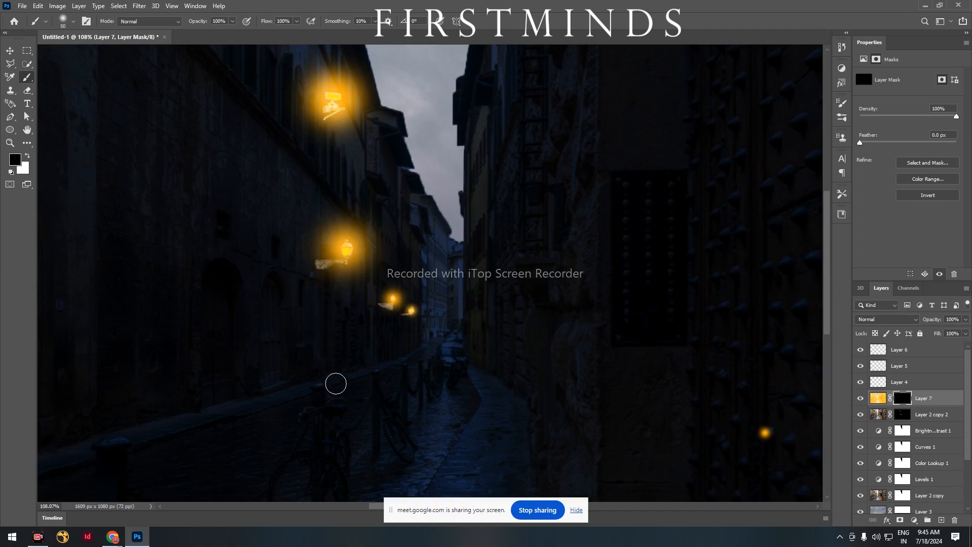
pyautogui.scroll(5, 335, 383)
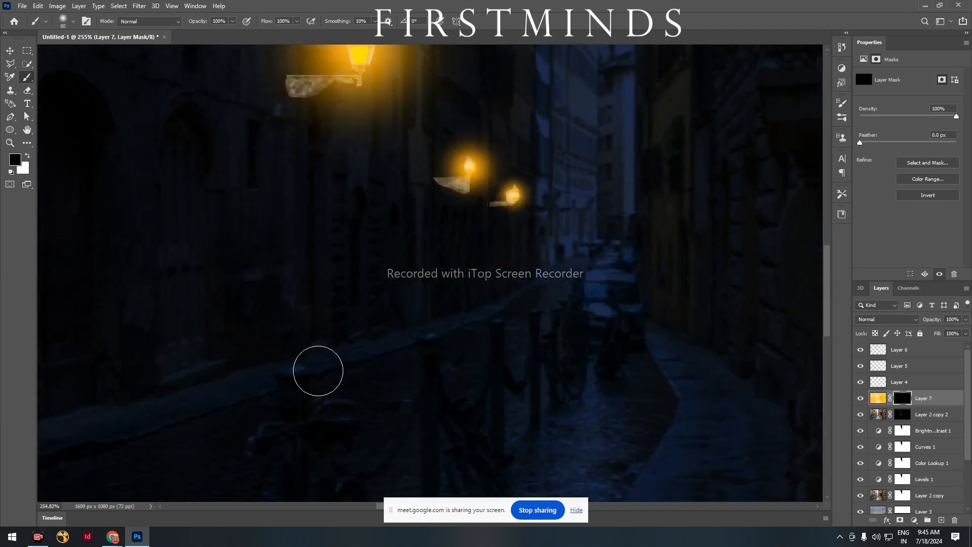
pyautogui.scroll(-2, 325, 355)
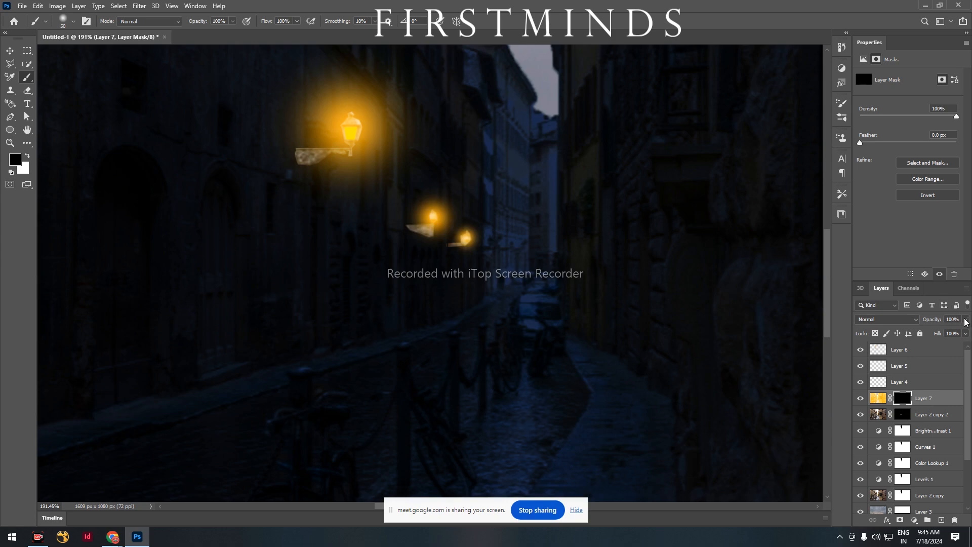
pyautogui.click(232, 22)
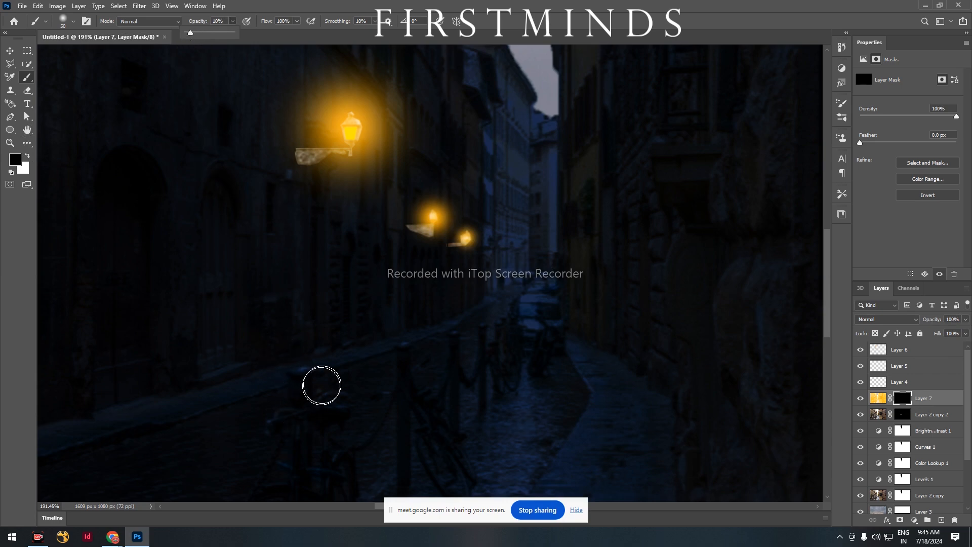
pyautogui.click(324, 385)
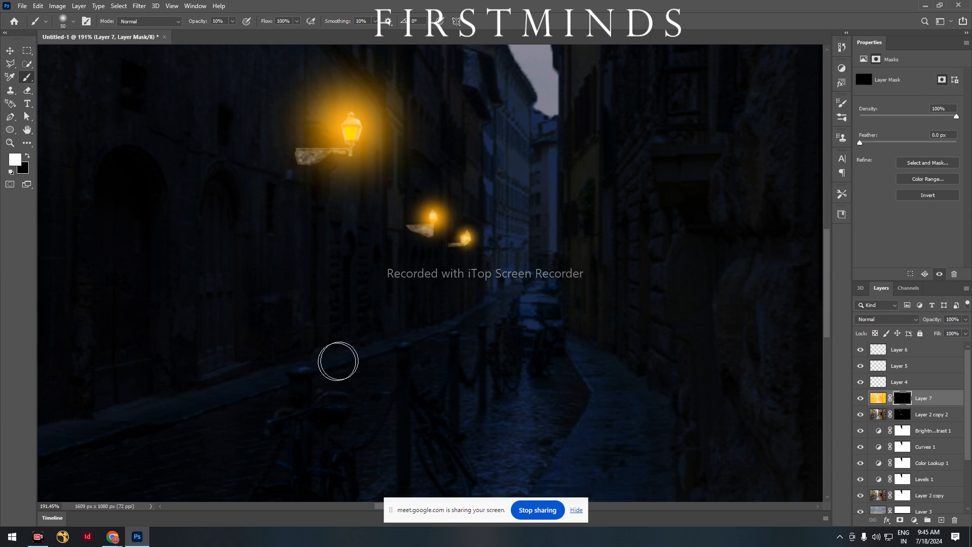
pyautogui.moveTo(336, 370)
pyautogui.mouseDown()
pyautogui.moveTo(272, 387)
pyautogui.moveTo(329, 386)
pyautogui.moveTo(238, 393)
pyautogui.moveTo(331, 370)
pyautogui.moveTo(289, 368)
pyautogui.moveTo(278, 307)
pyautogui.moveTo(261, 350)
pyautogui.moveTo(280, 259)
pyautogui.moveTo(278, 275)
pyautogui.moveTo(271, 202)
pyautogui.moveTo(273, 327)
pyautogui.moveTo(279, 298)
pyautogui.moveTo(284, 336)
pyautogui.moveTo(292, 320)
pyautogui.moveTo(279, 185)
pyautogui.moveTo(289, 142)
pyautogui.moveTo(263, 205)
pyautogui.moveTo(269, 147)
pyautogui.moveTo(283, 149)
pyautogui.moveTo(288, 135)
pyautogui.moveTo(286, 109)
pyautogui.moveTo(275, 208)
pyautogui.moveTo(286, 71)
pyautogui.moveTo(279, 329)
pyautogui.moveTo(277, 193)
pyautogui.moveTo(272, 345)
pyautogui.moveTo(265, 327)
pyautogui.moveTo(277, 325)
pyautogui.moveTo(264, 379)
pyautogui.moveTo(292, 377)
pyautogui.moveTo(281, 393)
pyautogui.moveTo(295, 400)
pyautogui.moveTo(306, 375)
pyautogui.moveTo(321, 372)
pyautogui.moveTo(348, 392)
pyautogui.moveTo(358, 377)
pyautogui.moveTo(342, 374)
pyautogui.moveTo(357, 398)
pyautogui.moveTo(318, 406)
pyautogui.moveTo(412, 390)
pyautogui.moveTo(423, 406)
pyautogui.moveTo(467, 403)
pyautogui.mouseUp()
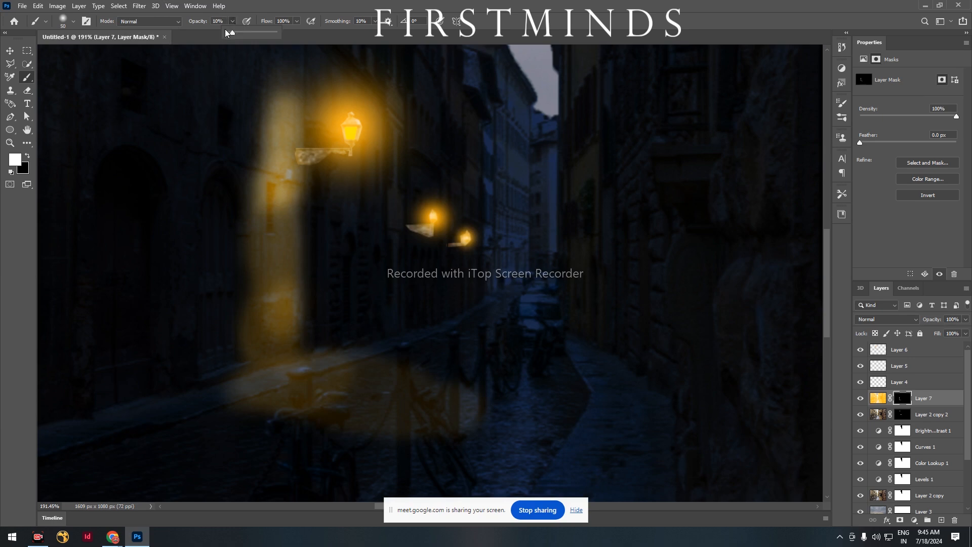
pyautogui.moveTo(371, 395)
pyautogui.mouseDown()
pyautogui.moveTo(477, 407)
pyautogui.moveTo(419, 402)
pyautogui.moveTo(343, 374)
pyautogui.moveTo(283, 392)
pyautogui.moveTo(474, 422)
pyautogui.moveTo(254, 380)
pyautogui.moveTo(237, 386)
pyautogui.moveTo(289, 371)
pyautogui.moveTo(287, 118)
pyautogui.moveTo(262, 206)
pyautogui.moveTo(269, 374)
pyautogui.moveTo(260, 371)
pyautogui.moveTo(256, 295)
pyautogui.moveTo(267, 223)
pyautogui.mouseUp()
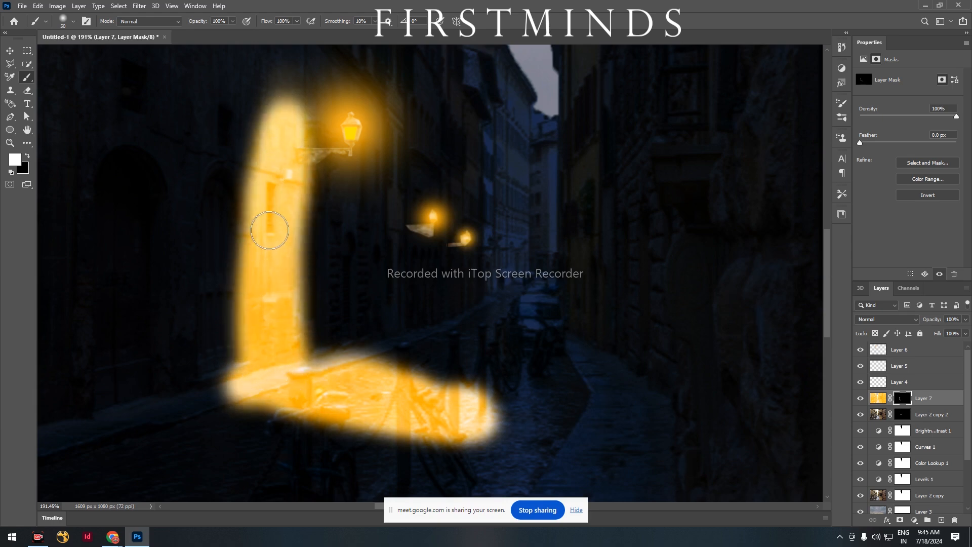
# Step: Compare blend modes on the orange reflection layer's image and set it to Linear Dodge (Add)
pyautogui.scroll(-5, 425, 257)
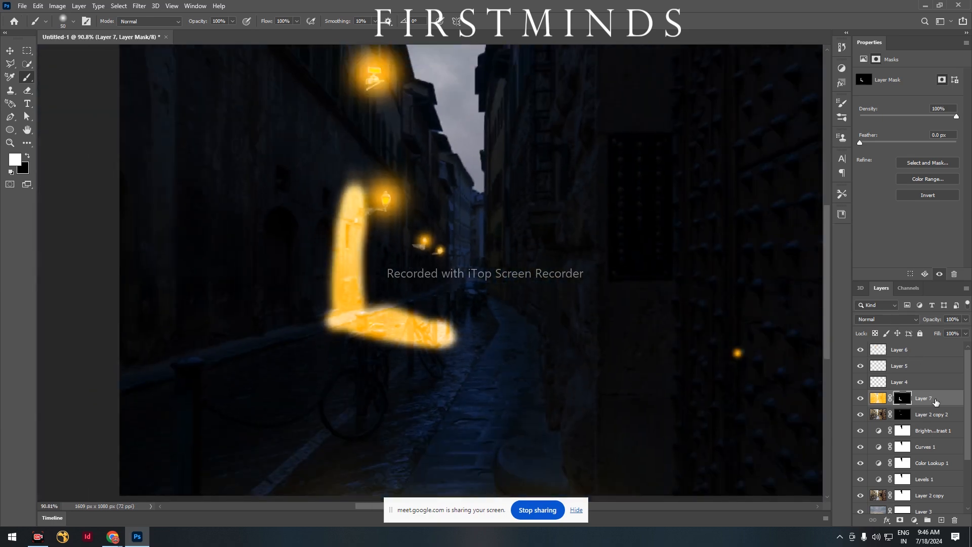
pyautogui.click(878, 399)
pyautogui.click(891, 319)
pyautogui.click(895, 279)
pyautogui.press('Down')
pyautogui.press('Down')
pyautogui.press('Down')
pyautogui.press('Down')
pyautogui.press('Down')
pyautogui.press('Down')
pyautogui.press('Down')
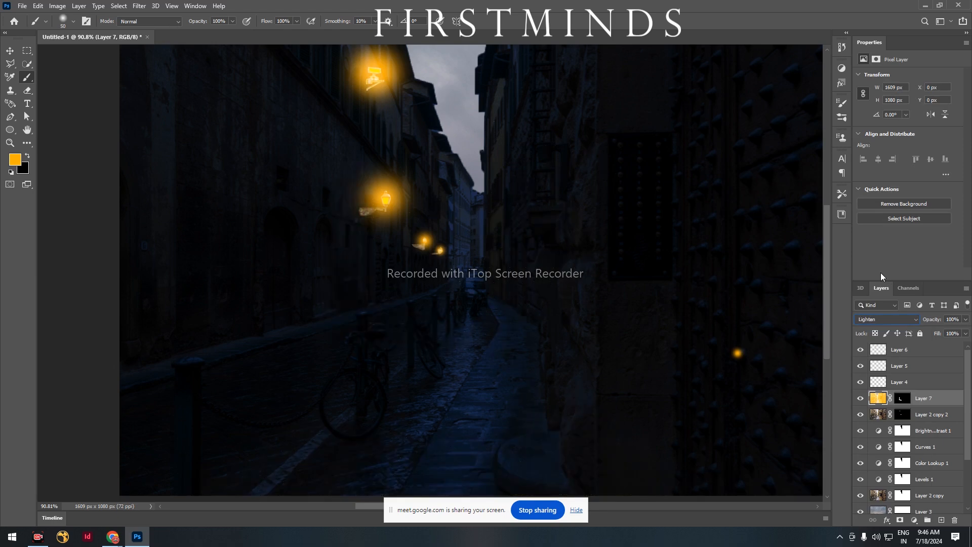
pyautogui.press('Down')
pyautogui.press('Down')
pyautogui.press('Down')
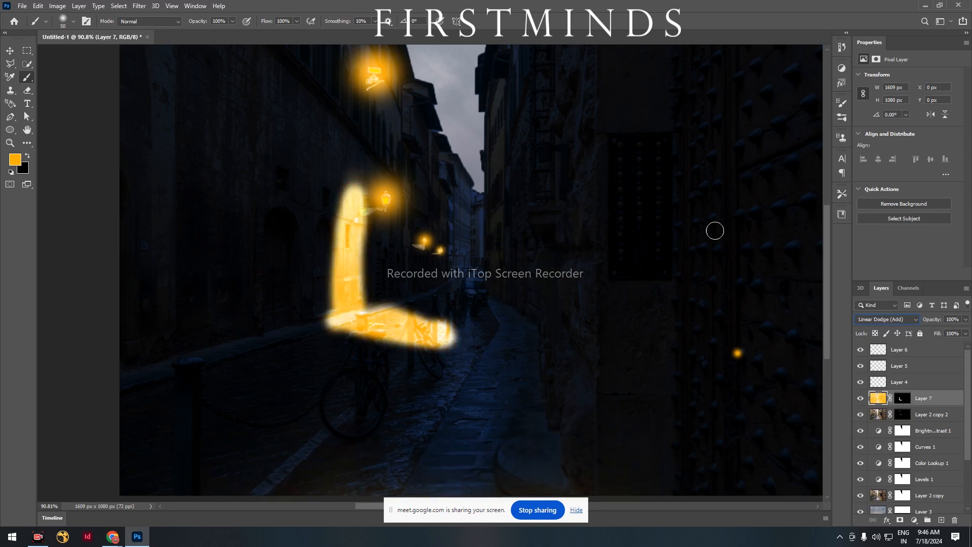
# Step: Paint white on Layer 7's mask to extend the orange light across the street and up the opposite stone wall
pyautogui.click(10, 50)
pyautogui.scroll(5, 400, 193)
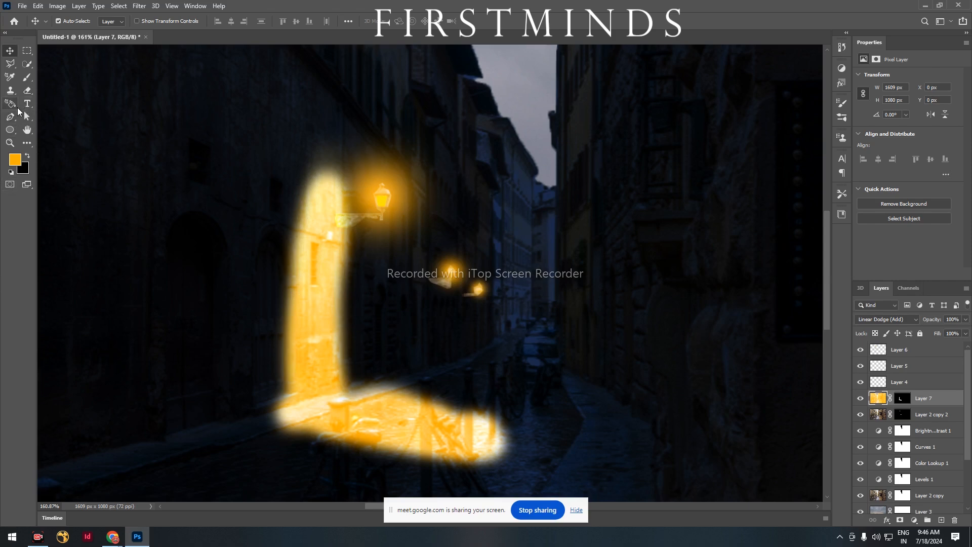
pyautogui.press('b')
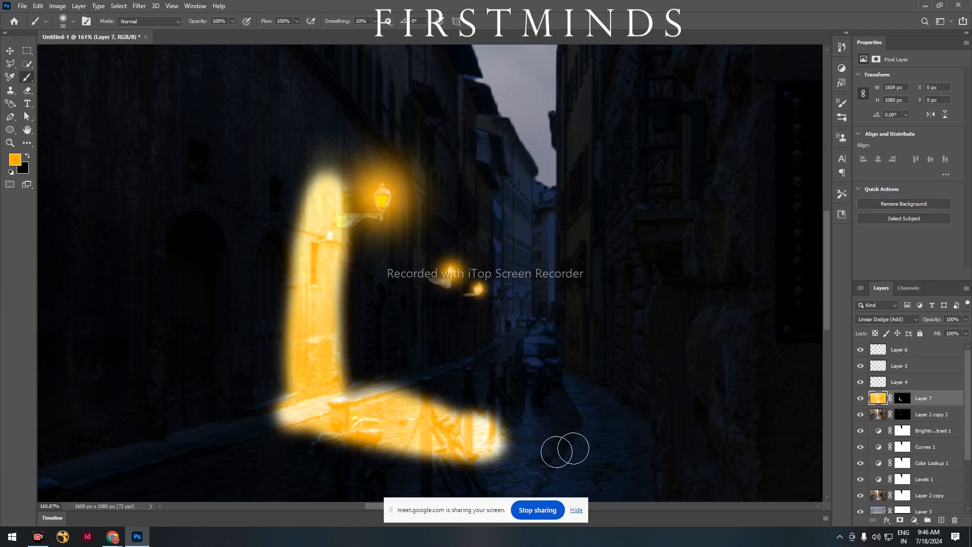
pyautogui.click(902, 398)
pyautogui.moveTo(578, 431)
pyautogui.mouseDown()
pyautogui.moveTo(515, 467)
pyautogui.moveTo(614, 439)
pyautogui.moveTo(591, 466)
pyautogui.moveTo(658, 449)
pyautogui.moveTo(553, 460)
pyautogui.mouseUp()
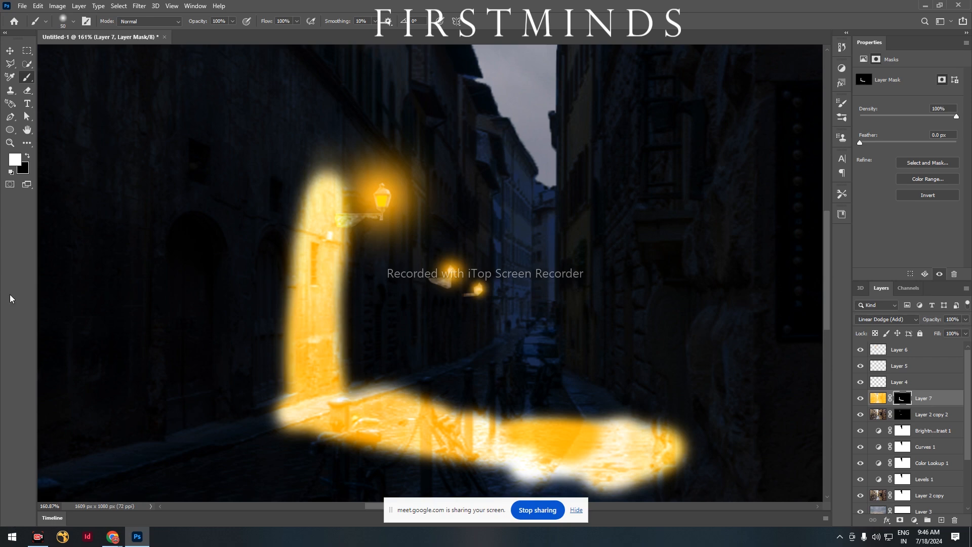
pyautogui.moveTo(421, 408)
pyautogui.mouseDown()
pyautogui.moveTo(600, 402)
pyautogui.moveTo(544, 415)
pyautogui.moveTo(609, 409)
pyautogui.moveTo(619, 428)
pyautogui.mouseUp()
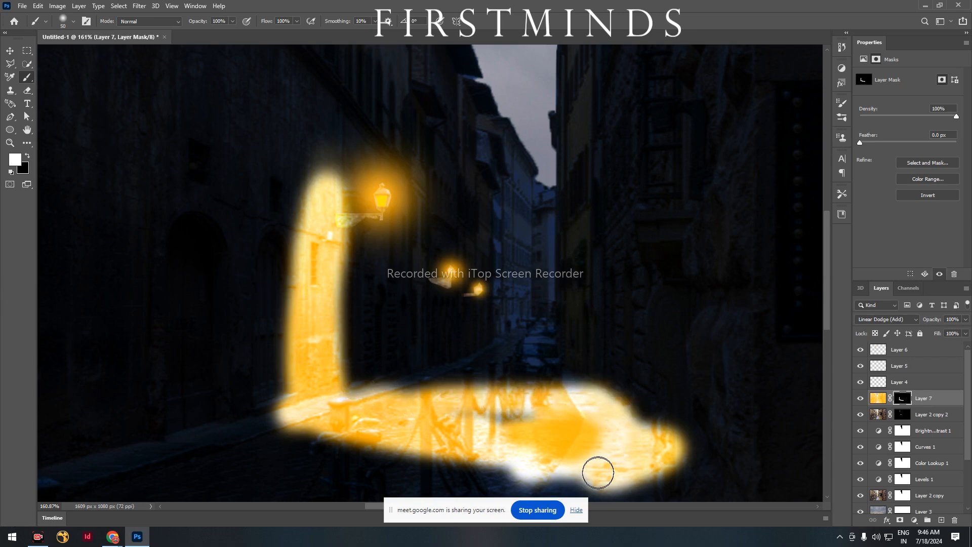
pyautogui.moveTo(615, 177)
pyautogui.mouseDown()
pyautogui.moveTo(627, 316)
pyautogui.moveTo(631, 206)
pyautogui.moveTo(633, 375)
pyautogui.moveTo(606, 434)
pyautogui.moveTo(619, 428)
pyautogui.moveTo(652, 343)
pyautogui.moveTo(667, 232)
pyautogui.moveTo(660, 183)
pyautogui.moveTo(657, 404)
pyautogui.moveTo(629, 449)
pyautogui.mouseUp()
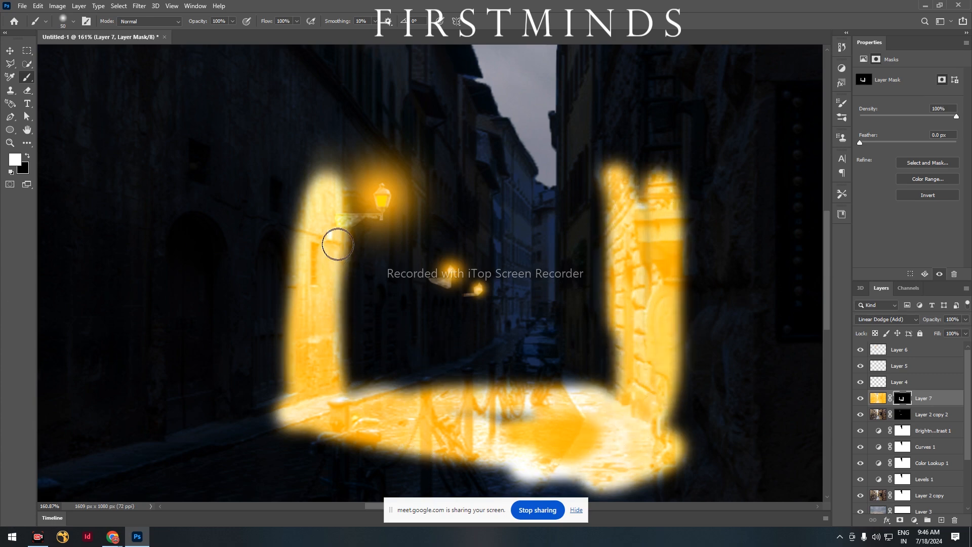
pyautogui.moveTo(639, 138); pyautogui.dragTo(653, 187)
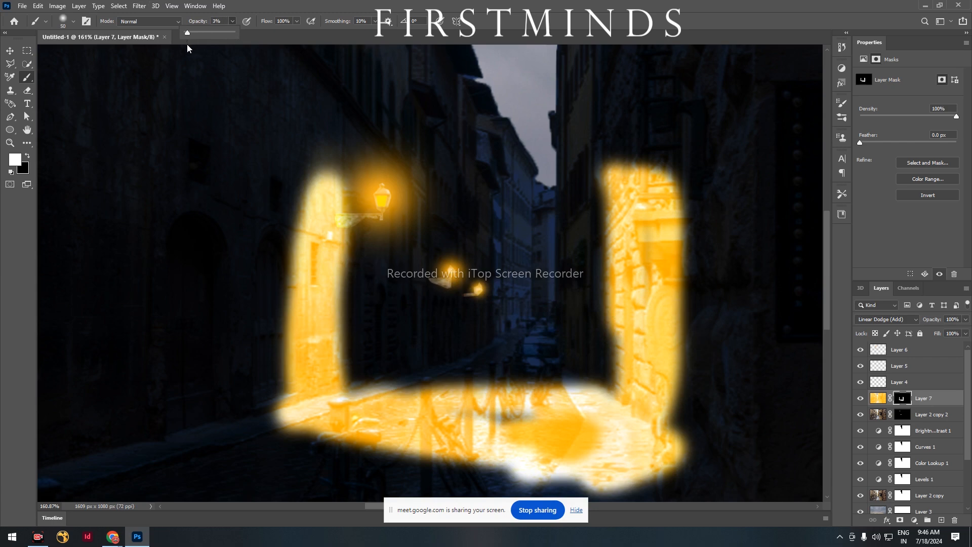
# Step: Dim the orange light on both walls and the street by painting Layer 7's mask black at 71% brush opacity
pyautogui.moveTo(189, 45); pyautogui.dragTo(191, 45)
pyautogui.moveTo(559, 177); pyautogui.dragTo(592, 192)
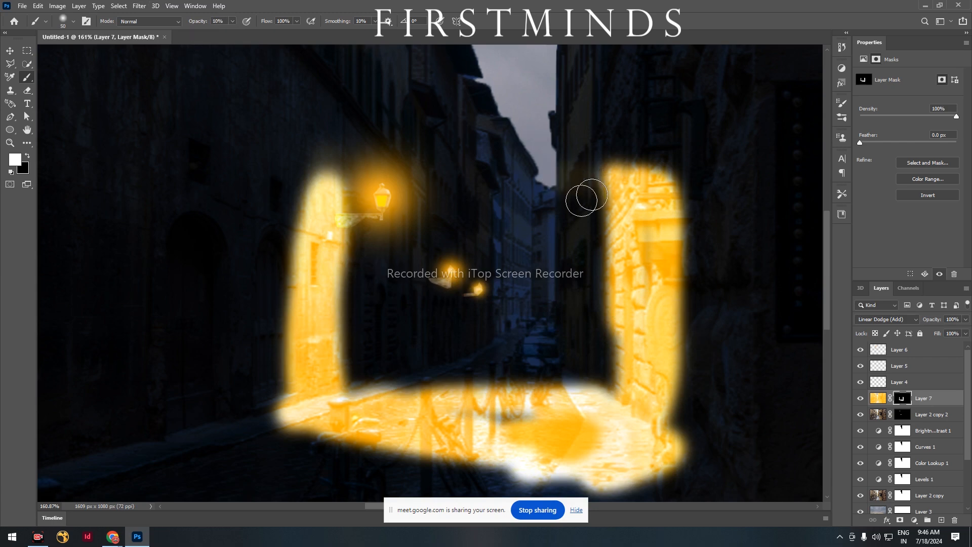
pyautogui.moveTo(654, 159)
pyautogui.mouseDown()
pyautogui.moveTo(588, 198)
pyautogui.moveTo(606, 178)
pyautogui.moveTo(651, 158)
pyautogui.moveTo(628, 181)
pyautogui.mouseUp()
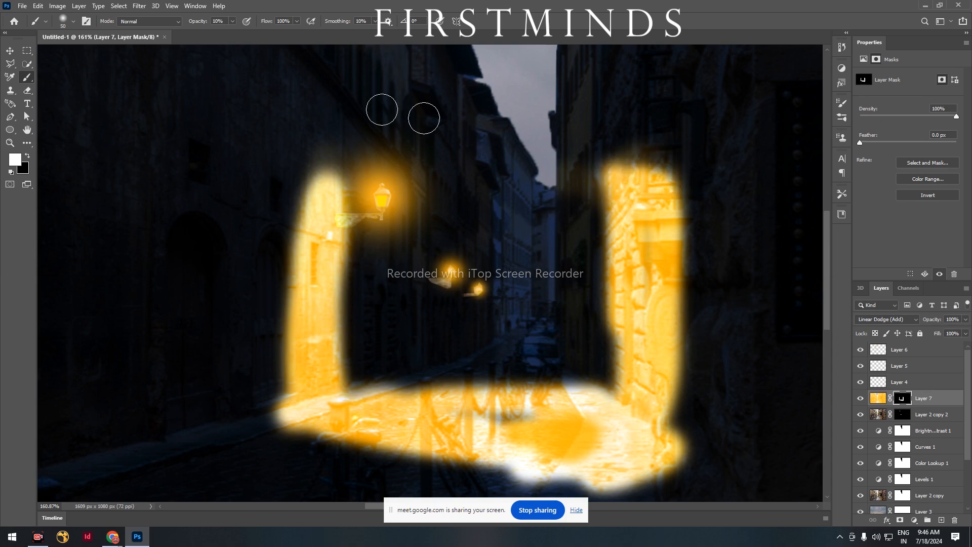
pyautogui.press('x')
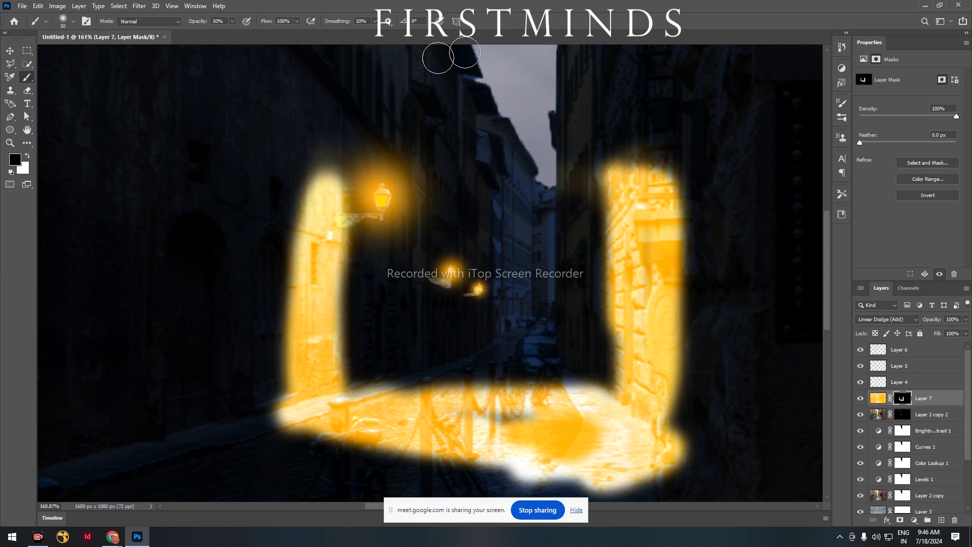
pyautogui.moveTo(618, 185)
pyautogui.mouseDown()
pyautogui.moveTo(613, 200)
pyautogui.moveTo(648, 231)
pyautogui.moveTo(678, 229)
pyautogui.moveTo(647, 213)
pyautogui.mouseUp()
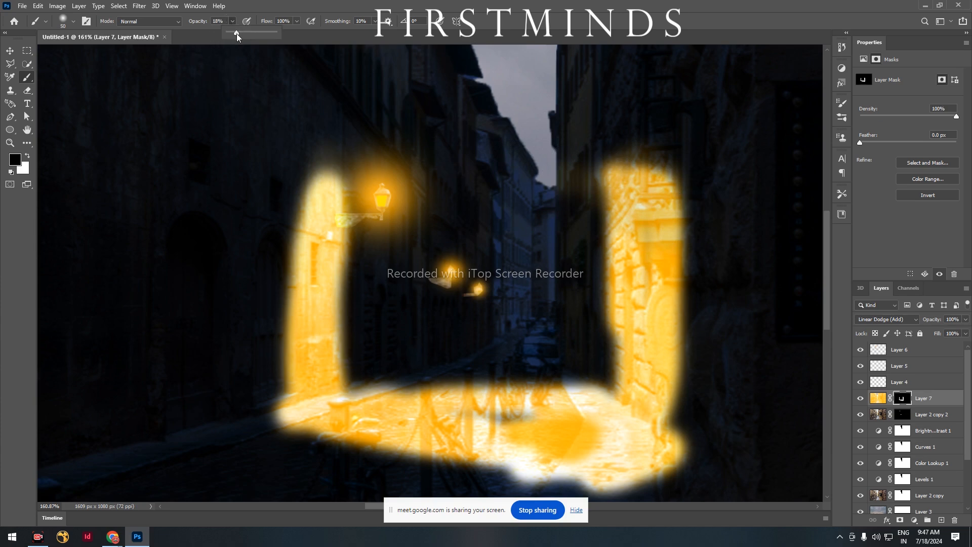
pyautogui.moveTo(628, 261)
pyautogui.mouseDown()
pyautogui.moveTo(656, 184)
pyautogui.moveTo(606, 175)
pyautogui.moveTo(656, 167)
pyautogui.moveTo(611, 182)
pyautogui.moveTo(606, 263)
pyautogui.moveTo(649, 299)
pyautogui.moveTo(673, 250)
pyautogui.mouseUp()
pyautogui.moveTo(664, 288)
pyautogui.mouseDown()
pyautogui.moveTo(682, 251)
pyautogui.moveTo(650, 439)
pyautogui.moveTo(656, 456)
pyautogui.moveTo(677, 361)
pyautogui.moveTo(678, 440)
pyautogui.moveTo(670, 470)
pyautogui.moveTo(642, 482)
pyautogui.moveTo(653, 365)
pyautogui.moveTo(635, 402)
pyautogui.moveTo(626, 326)
pyautogui.moveTo(617, 354)
pyautogui.moveTo(612, 302)
pyautogui.moveTo(609, 192)
pyautogui.moveTo(620, 158)
pyautogui.moveTo(603, 264)
pyautogui.moveTo(630, 207)
pyautogui.mouseUp()
pyautogui.hotkey('ctrl', 'z')
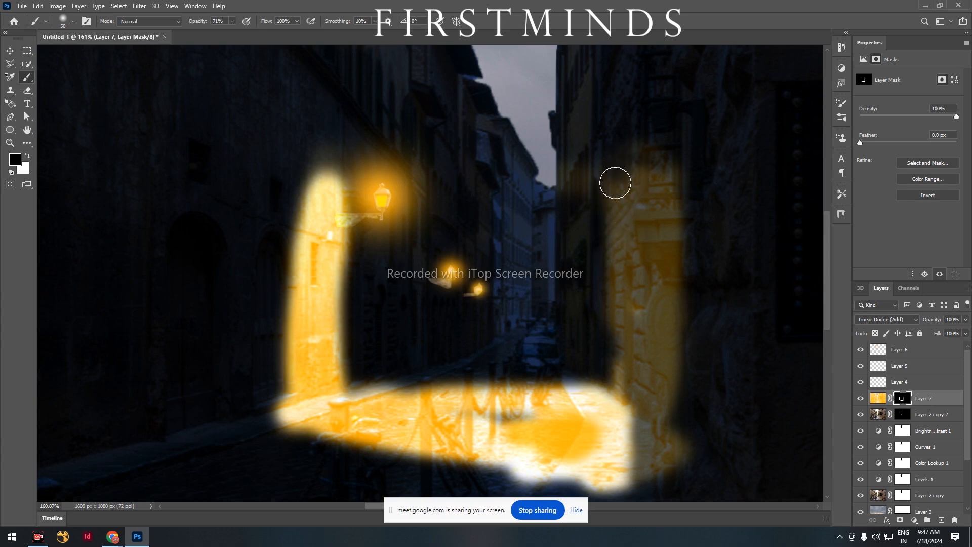
pyautogui.moveTo(623, 428)
pyautogui.mouseDown()
pyautogui.moveTo(607, 481)
pyautogui.moveTo(624, 421)
pyautogui.moveTo(573, 396)
pyautogui.moveTo(619, 424)
pyautogui.moveTo(598, 494)
pyautogui.moveTo(625, 466)
pyautogui.moveTo(648, 353)
pyautogui.moveTo(658, 456)
pyautogui.mouseUp()
pyautogui.hotkey('ctrl', 'z')
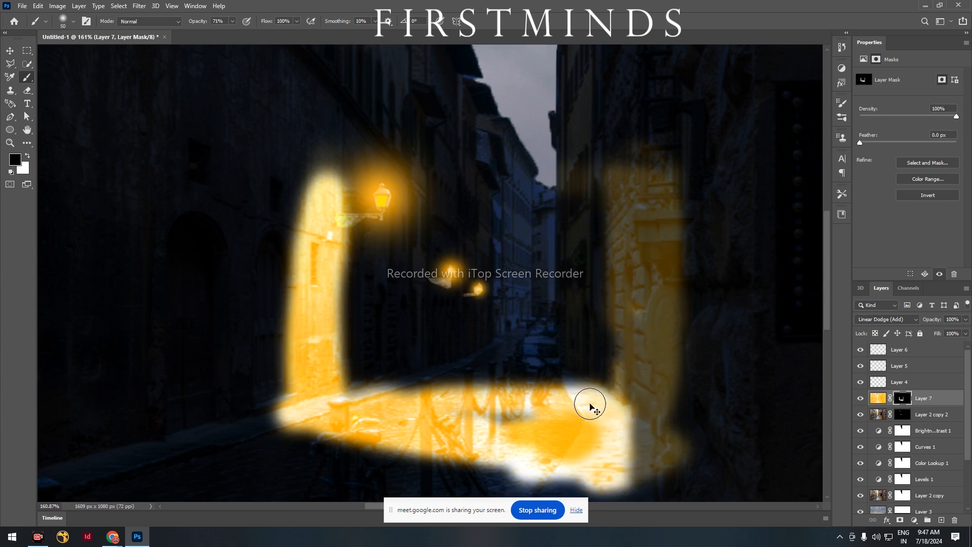
pyautogui.hotkey('ctrl', 'z')
pyautogui.moveTo(604, 200)
pyautogui.mouseDown()
pyautogui.moveTo(598, 337)
pyautogui.moveTo(611, 286)
pyautogui.moveTo(604, 180)
pyautogui.moveTo(626, 171)
pyautogui.moveTo(664, 180)
pyautogui.moveTo(673, 238)
pyautogui.moveTo(655, 395)
pyautogui.moveTo(662, 438)
pyautogui.moveTo(677, 313)
pyautogui.moveTo(637, 195)
pyautogui.moveTo(645, 326)
pyautogui.moveTo(627, 414)
pyautogui.moveTo(634, 183)
pyautogui.moveTo(607, 178)
pyautogui.moveTo(642, 165)
pyautogui.moveTo(683, 222)
pyautogui.moveTo(668, 470)
pyautogui.moveTo(588, 498)
pyautogui.moveTo(664, 449)
pyautogui.moveTo(597, 447)
pyautogui.moveTo(618, 406)
pyautogui.moveTo(591, 394)
pyautogui.moveTo(503, 396)
pyautogui.moveTo(570, 412)
pyautogui.moveTo(575, 455)
pyautogui.moveTo(519, 472)
pyautogui.moveTo(464, 450)
pyautogui.moveTo(561, 442)
pyautogui.moveTo(527, 432)
pyautogui.moveTo(487, 379)
pyautogui.moveTo(428, 380)
pyautogui.moveTo(504, 403)
pyautogui.moveTo(476, 447)
pyautogui.moveTo(402, 450)
pyautogui.moveTo(284, 422)
pyautogui.moveTo(455, 449)
pyautogui.moveTo(477, 418)
pyautogui.moveTo(471, 406)
pyautogui.moveTo(482, 403)
pyautogui.moveTo(445, 387)
pyautogui.moveTo(370, 387)
pyautogui.moveTo(384, 378)
pyautogui.moveTo(362, 371)
pyautogui.moveTo(385, 364)
pyautogui.moveTo(351, 324)
pyautogui.moveTo(349, 181)
pyautogui.moveTo(331, 181)
pyautogui.moveTo(295, 232)
pyautogui.moveTo(297, 400)
pyautogui.moveTo(291, 286)
pyautogui.moveTo(308, 397)
pyautogui.moveTo(328, 382)
pyautogui.moveTo(330, 307)
pyautogui.moveTo(319, 298)
pyautogui.moveTo(339, 278)
pyautogui.moveTo(309, 322)
pyautogui.moveTo(289, 395)
pyautogui.moveTo(298, 421)
pyautogui.moveTo(392, 415)
pyautogui.moveTo(453, 423)
pyautogui.moveTo(337, 406)
pyautogui.moveTo(340, 374)
pyautogui.moveTo(469, 404)
pyautogui.moveTo(363, 434)
pyautogui.mouseUp()
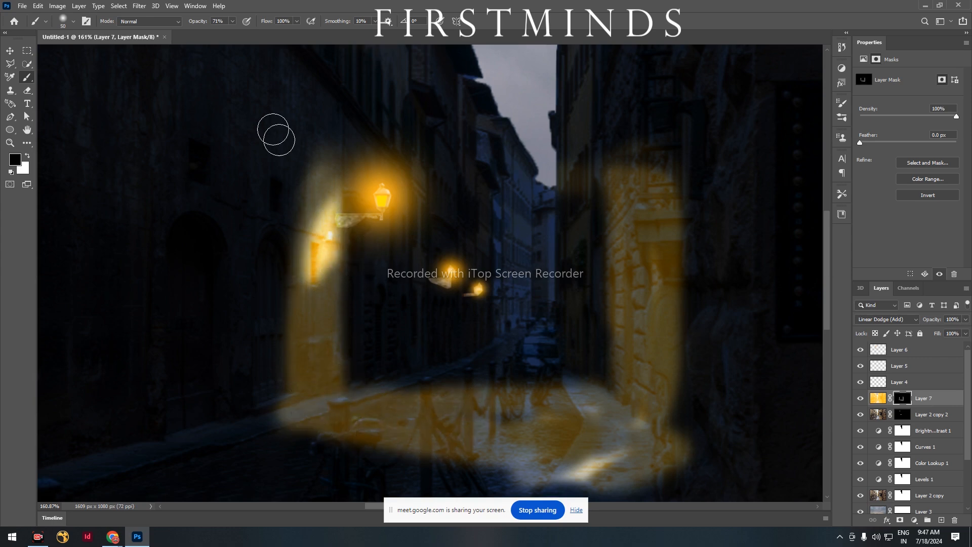
# Step: Soften the edges and brightness of the orange wall and street light with black on Layer 7's mask at 27% brush opacity
pyautogui.click(232, 21)
pyautogui.moveTo(213, 39); pyautogui.dragTo(212, 38)
pyautogui.moveTo(315, 244)
pyautogui.mouseDown()
pyautogui.moveTo(335, 197)
pyautogui.moveTo(315, 275)
pyautogui.moveTo(311, 223)
pyautogui.moveTo(312, 290)
pyautogui.moveTo(322, 293)
pyautogui.moveTo(325, 204)
pyautogui.moveTo(313, 235)
pyautogui.moveTo(310, 278)
pyautogui.moveTo(317, 201)
pyautogui.moveTo(318, 294)
pyautogui.moveTo(288, 165)
pyautogui.moveTo(295, 181)
pyautogui.moveTo(328, 166)
pyautogui.moveTo(307, 174)
pyautogui.mouseUp()
pyautogui.moveTo(293, 244); pyautogui.dragTo(290, 389)
pyautogui.moveTo(275, 281); pyautogui.dragTo(287, 404)
pyautogui.moveTo(341, 353)
pyautogui.mouseDown()
pyautogui.moveTo(337, 276)
pyautogui.moveTo(338, 323)
pyautogui.moveTo(314, 349)
pyautogui.moveTo(338, 363)
pyautogui.mouseUp()
pyautogui.moveTo(300, 424)
pyautogui.mouseDown()
pyautogui.moveTo(537, 473)
pyautogui.moveTo(604, 468)
pyautogui.moveTo(586, 465)
pyautogui.moveTo(643, 436)
pyautogui.mouseUp()
pyautogui.moveTo(689, 228)
pyautogui.mouseDown()
pyautogui.moveTo(685, 186)
pyautogui.moveTo(654, 329)
pyautogui.moveTo(665, 320)
pyautogui.moveTo(648, 163)
pyautogui.moveTo(650, 257)
pyautogui.moveTo(666, 270)
pyautogui.moveTo(651, 351)
pyautogui.moveTo(666, 278)
pyautogui.moveTo(653, 481)
pyautogui.moveTo(666, 415)
pyautogui.moveTo(656, 289)
pyautogui.moveTo(664, 110)
pyautogui.moveTo(648, 282)
pyautogui.moveTo(651, 230)
pyautogui.moveTo(632, 167)
pyautogui.moveTo(603, 175)
pyautogui.mouseUp()
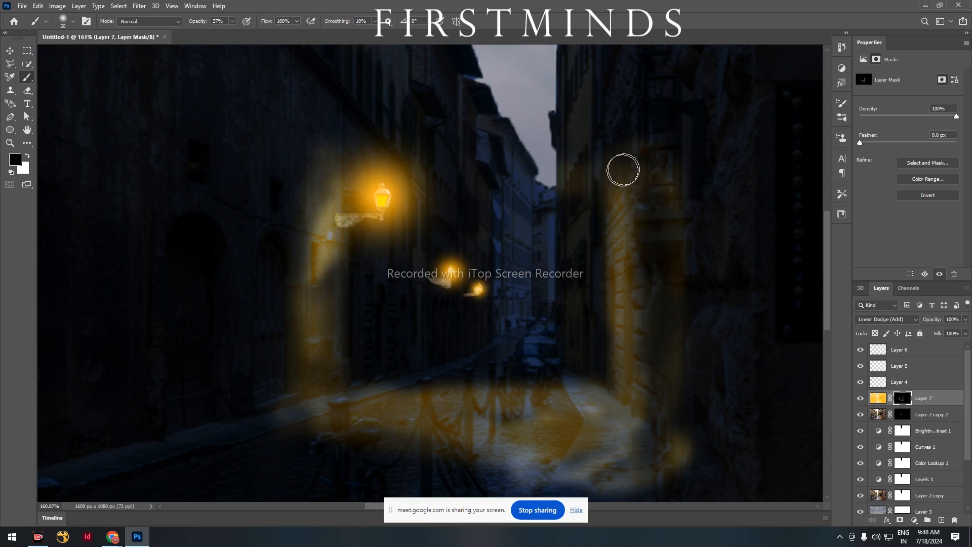
pyautogui.moveTo(669, 231)
pyautogui.mouseDown()
pyautogui.moveTo(618, 237)
pyautogui.moveTo(608, 268)
pyautogui.moveTo(606, 251)
pyautogui.moveTo(627, 314)
pyautogui.moveTo(646, 153)
pyautogui.moveTo(608, 406)
pyautogui.moveTo(616, 361)
pyautogui.moveTo(630, 392)
pyautogui.moveTo(623, 175)
pyautogui.mouseUp()
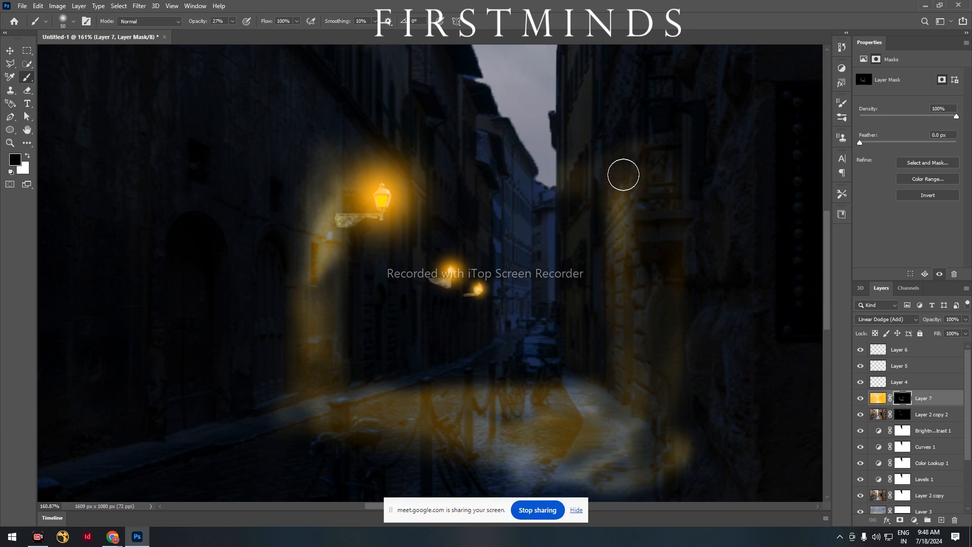
pyautogui.moveTo(598, 226); pyautogui.dragTo(621, 196)
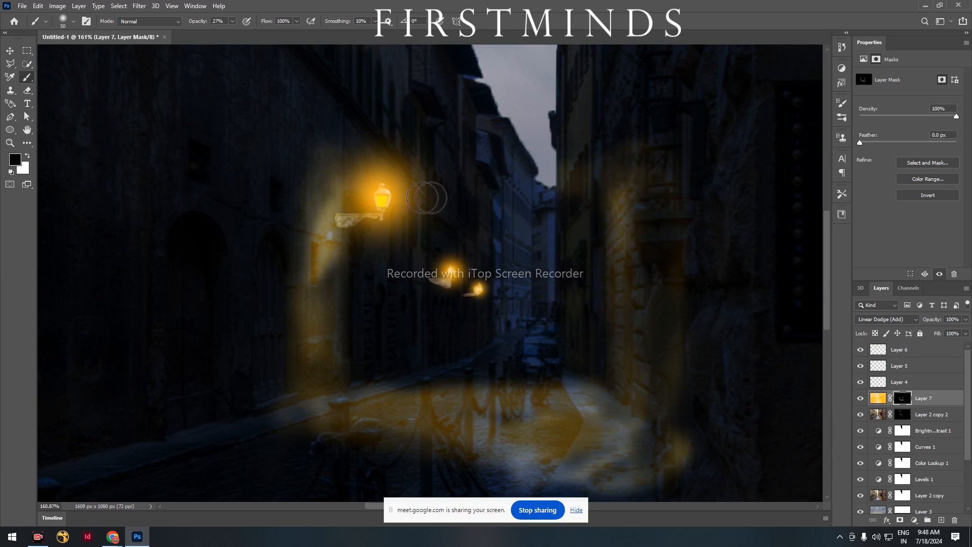
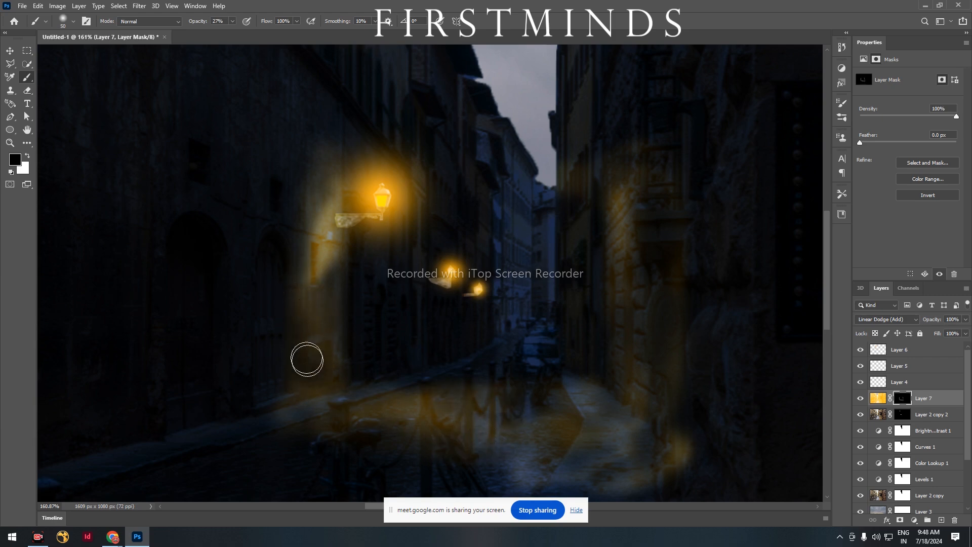
pyautogui.click(366, 210)
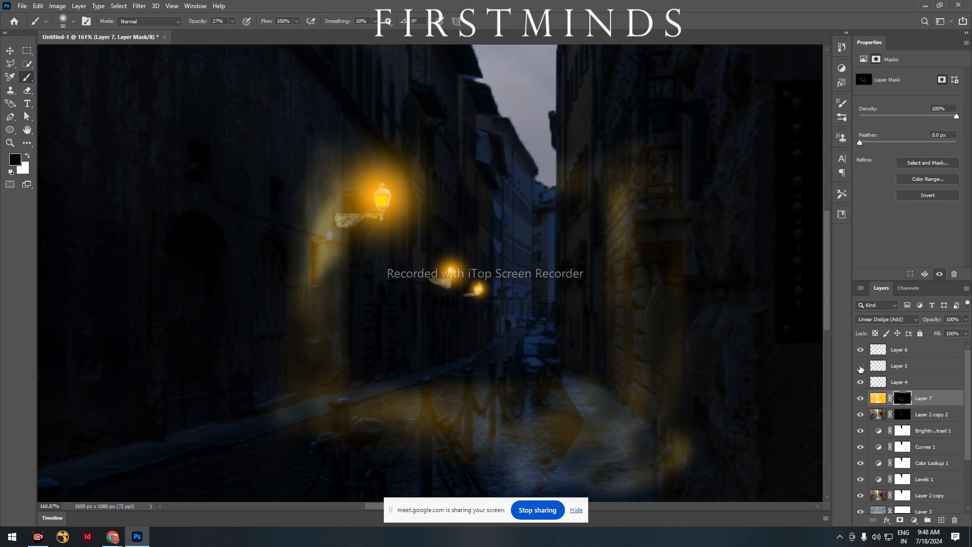
# Step: Check Layer 5's opacity and Layer 6's visibility, and lower Layer 6's opacity to 75%
pyautogui.click(895, 370)
pyautogui.click(966, 319)
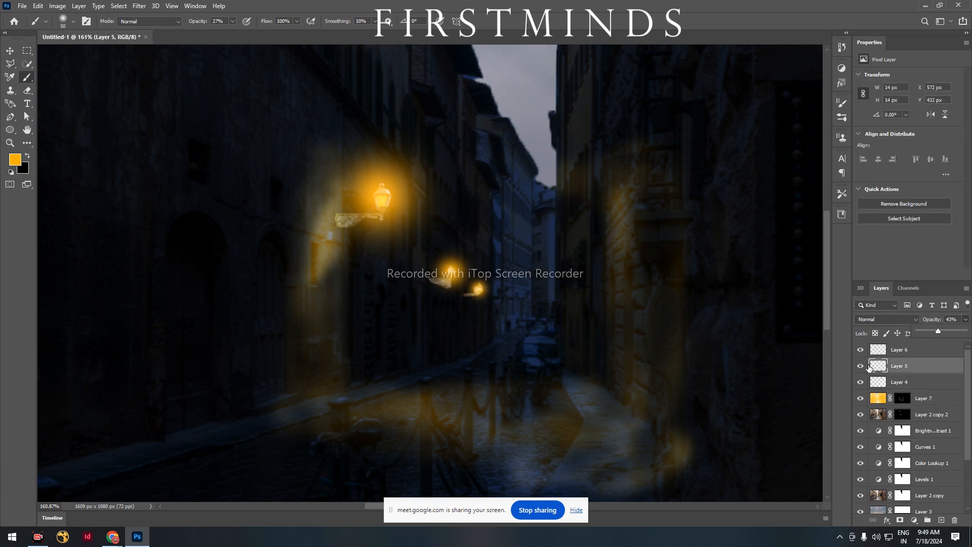
pyautogui.click(861, 350)
pyautogui.click(862, 351)
pyautogui.click(909, 353)
pyautogui.moveTo(967, 320); pyautogui.dragTo(954, 338)
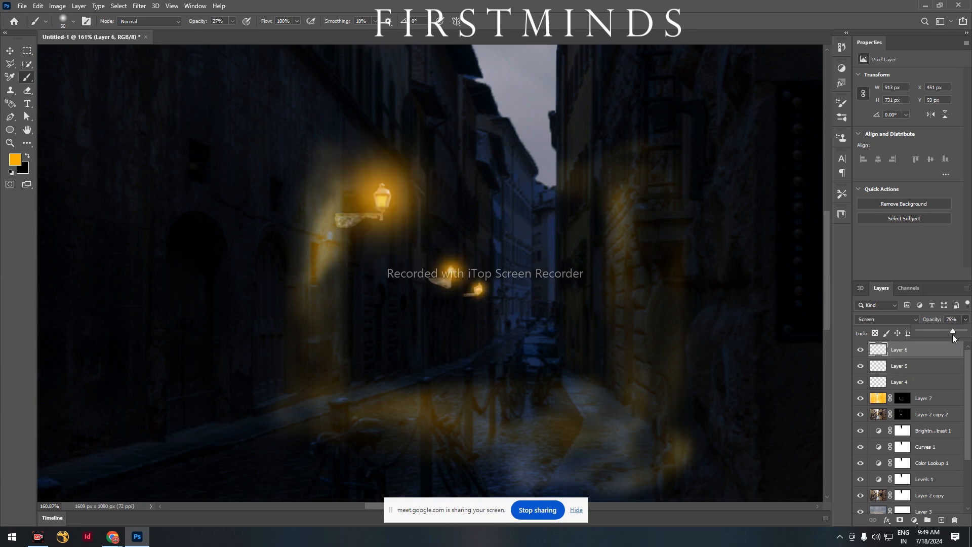
# Step: Fade the bright orange patch on the wall below the middle lamp by painting black on Layer 7's mask
pyautogui.moveTo(336, 256)
pyautogui.mouseDown()
pyautogui.moveTo(321, 278)
pyautogui.moveTo(315, 246)
pyautogui.moveTo(333, 275)
pyautogui.mouseUp()
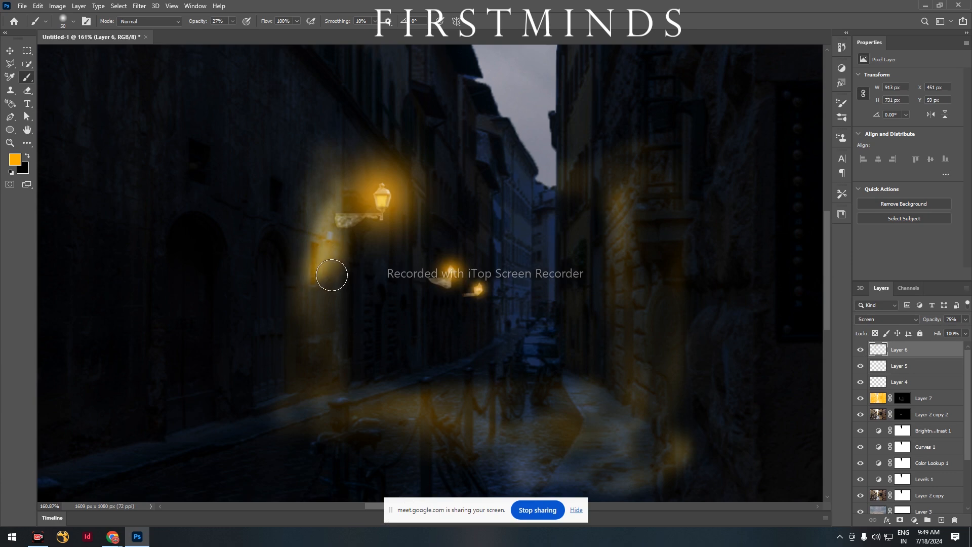
pyautogui.press('x')
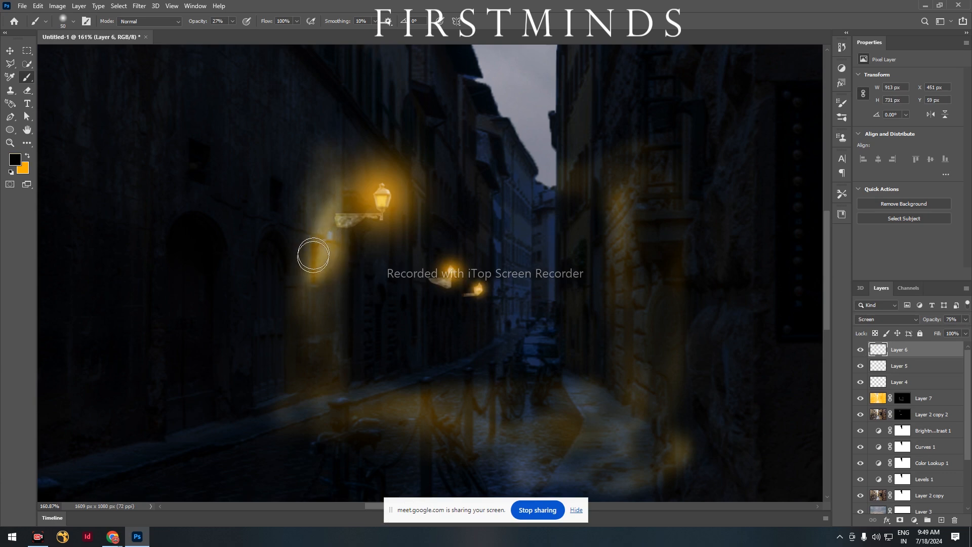
pyautogui.moveTo(324, 240)
pyautogui.mouseDown()
pyautogui.moveTo(328, 306)
pyautogui.moveTo(333, 264)
pyautogui.moveTo(280, 340)
pyautogui.moveTo(348, 231)
pyautogui.moveTo(320, 236)
pyautogui.moveTo(315, 267)
pyautogui.moveTo(314, 246)
pyautogui.moveTo(322, 269)
pyautogui.mouseUp()
pyautogui.click(902, 403)
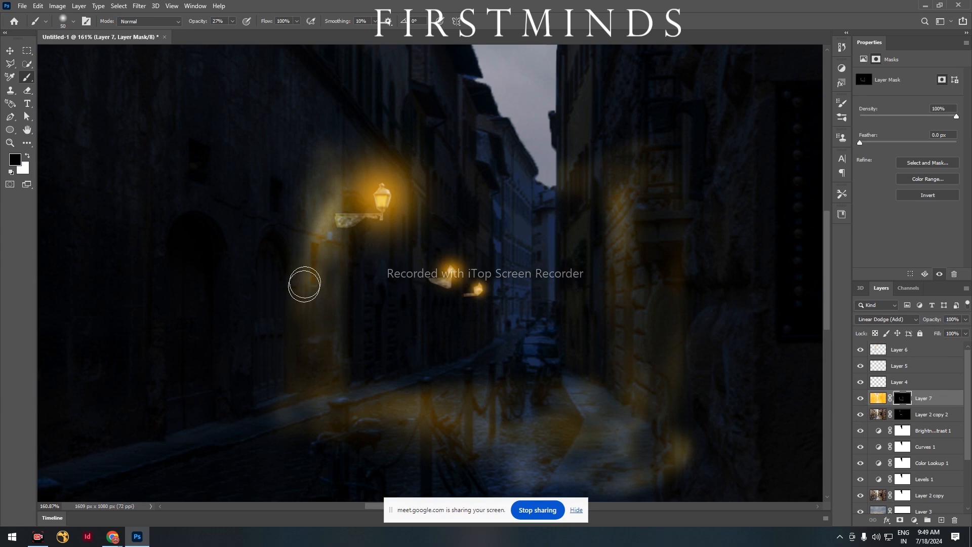
# Step: Try to reveal orange light on the wall beside and below the top lamp with white on Layer 7's mask
pyautogui.scroll(-5, 328, 302)
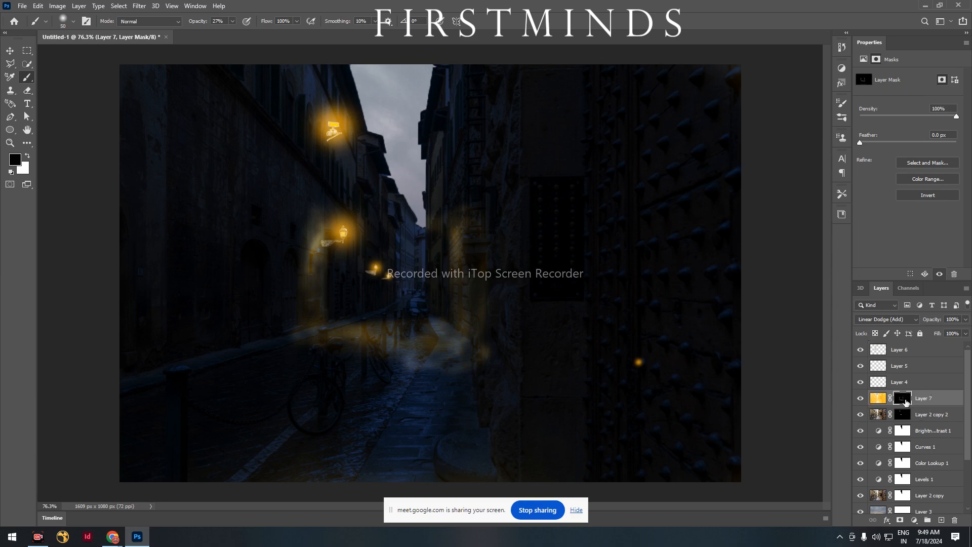
pyautogui.scroll(5, 318, 116)
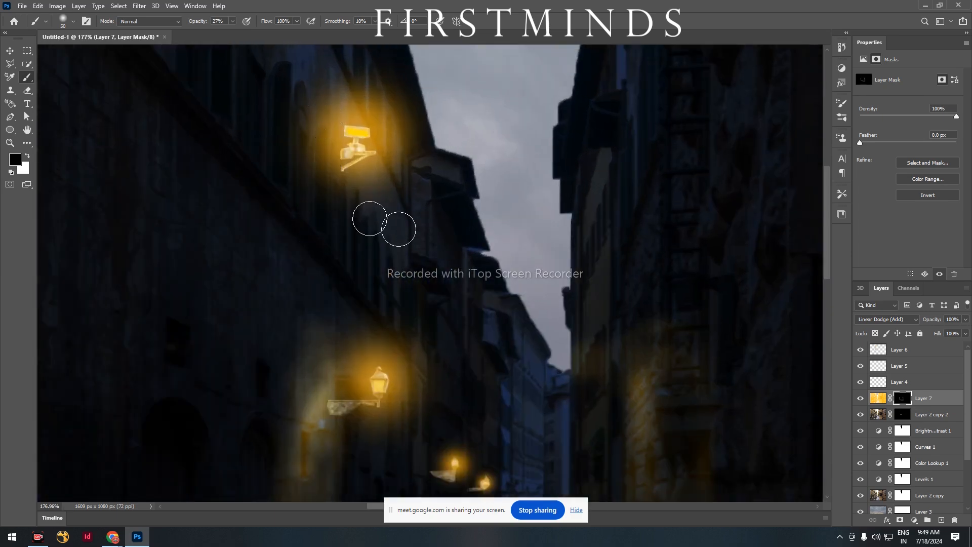
pyautogui.press('x')
pyautogui.moveTo(322, 145)
pyautogui.mouseDown()
pyautogui.moveTo(307, 241)
pyautogui.moveTo(325, 127)
pyautogui.moveTo(318, 235)
pyautogui.moveTo(336, 168)
pyautogui.moveTo(314, 218)
pyautogui.mouseUp()
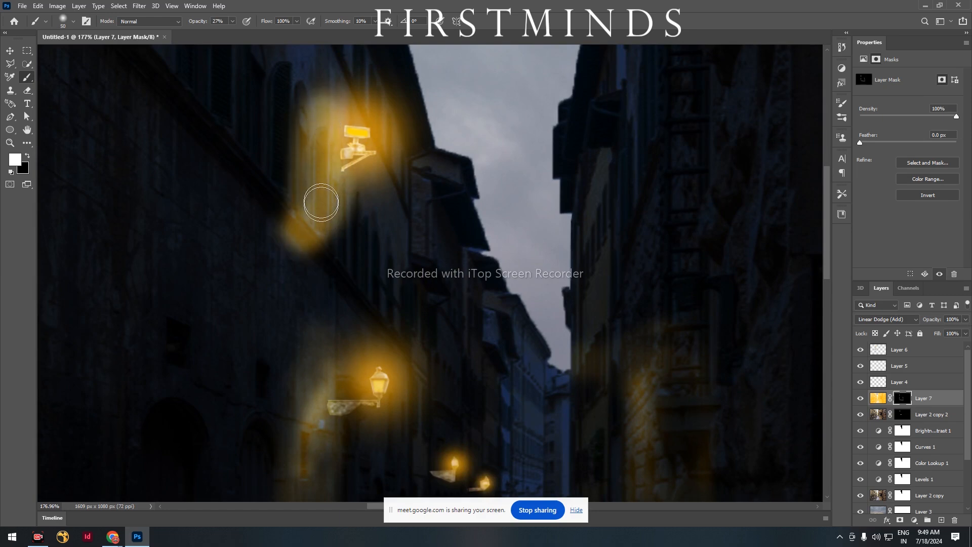
pyautogui.hotkey('ctrl', 'z')
pyautogui.hotkey('ctrl', 'z')
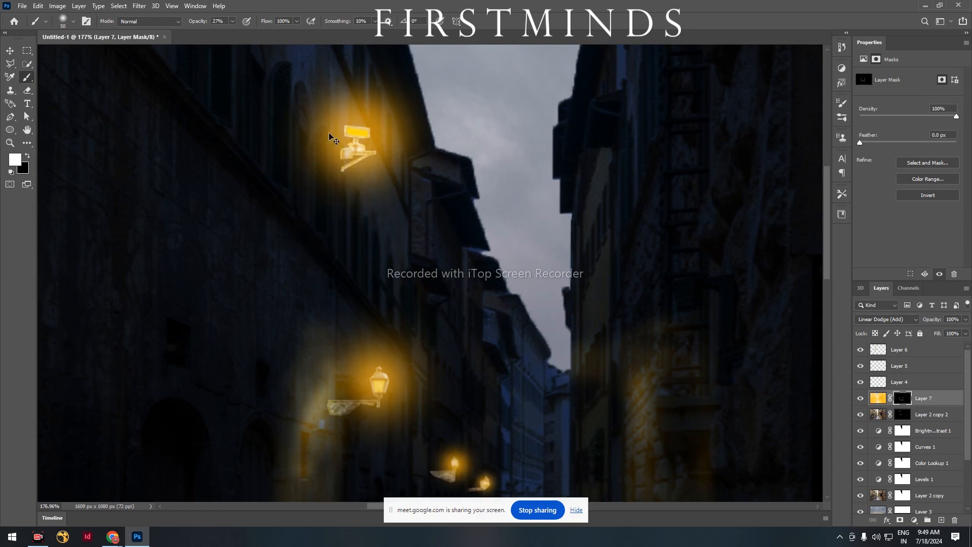
# Step: Try to spread orange light over the upper facades and the far end of the street on Layer 7's mask, toning it down with black
pyautogui.moveTo(364, 139); pyautogui.dragTo(370, 138)
pyautogui.scroll(-4, 370, 138)
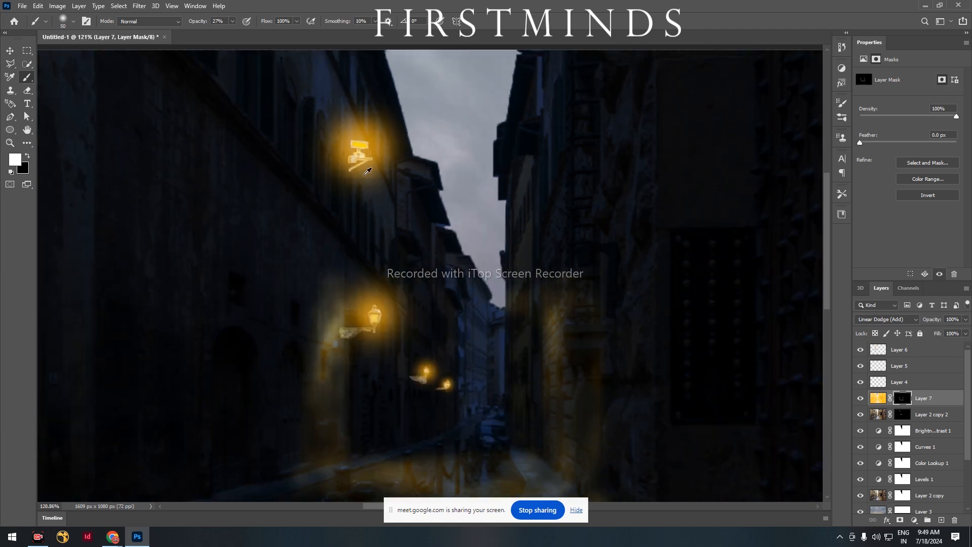
pyautogui.moveTo(492, 123)
pyautogui.mouseDown()
pyautogui.moveTo(512, 148)
pyautogui.moveTo(504, 117)
pyautogui.moveTo(502, 131)
pyautogui.mouseUp()
pyautogui.moveTo(339, 150)
pyautogui.mouseDown()
pyautogui.moveTo(391, 150)
pyautogui.moveTo(373, 150)
pyautogui.moveTo(480, 202)
pyautogui.moveTo(377, 144)
pyautogui.moveTo(495, 154)
pyautogui.moveTo(486, 172)
pyautogui.moveTo(426, 168)
pyautogui.mouseUp()
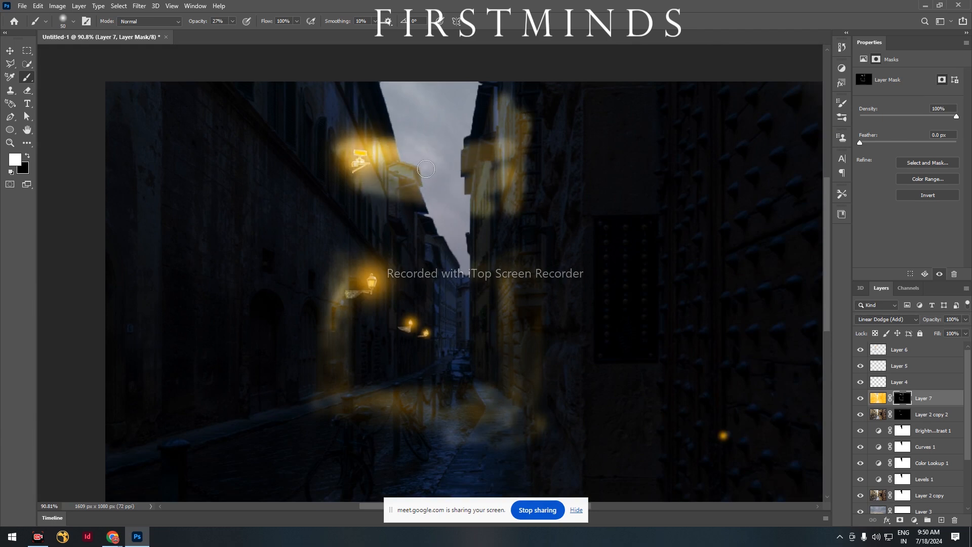
pyautogui.moveTo(378, 286)
pyautogui.mouseDown()
pyautogui.moveTo(484, 288)
pyautogui.moveTo(488, 332)
pyautogui.moveTo(456, 378)
pyautogui.moveTo(353, 375)
pyautogui.moveTo(360, 306)
pyautogui.moveTo(419, 299)
pyautogui.moveTo(450, 381)
pyautogui.moveTo(456, 327)
pyautogui.moveTo(387, 319)
pyautogui.moveTo(372, 329)
pyautogui.moveTo(445, 372)
pyautogui.moveTo(460, 347)
pyautogui.moveTo(382, 333)
pyautogui.moveTo(449, 354)
pyautogui.mouseUp()
pyautogui.moveTo(448, 295)
pyautogui.mouseDown()
pyautogui.moveTo(462, 359)
pyautogui.moveTo(349, 380)
pyautogui.moveTo(462, 381)
pyautogui.moveTo(350, 374)
pyautogui.moveTo(442, 369)
pyautogui.moveTo(325, 359)
pyautogui.moveTo(433, 378)
pyautogui.moveTo(365, 380)
pyautogui.moveTo(487, 377)
pyautogui.moveTo(492, 335)
pyautogui.moveTo(411, 367)
pyautogui.moveTo(432, 354)
pyautogui.moveTo(343, 376)
pyautogui.moveTo(347, 343)
pyautogui.moveTo(380, 332)
pyautogui.moveTo(362, 315)
pyautogui.moveTo(504, 315)
pyautogui.moveTo(433, 292)
pyautogui.moveTo(459, 280)
pyautogui.moveTo(451, 293)
pyautogui.moveTo(390, 279)
pyautogui.moveTo(484, 288)
pyautogui.moveTo(397, 279)
pyautogui.moveTo(477, 294)
pyautogui.moveTo(482, 350)
pyautogui.moveTo(480, 340)
pyautogui.moveTo(471, 360)
pyautogui.moveTo(363, 363)
pyautogui.moveTo(376, 380)
pyautogui.moveTo(346, 338)
pyautogui.moveTo(358, 325)
pyautogui.moveTo(374, 371)
pyautogui.moveTo(478, 370)
pyautogui.moveTo(461, 374)
pyautogui.moveTo(476, 322)
pyautogui.moveTo(430, 384)
pyautogui.moveTo(391, 381)
pyautogui.moveTo(461, 353)
pyautogui.moveTo(445, 385)
pyautogui.moveTo(482, 360)
pyautogui.moveTo(480, 378)
pyautogui.moveTo(491, 372)
pyautogui.moveTo(463, 403)
pyautogui.moveTo(349, 366)
pyautogui.moveTo(339, 331)
pyautogui.moveTo(415, 324)
pyautogui.mouseUp()
pyautogui.press('x')
pyautogui.moveTo(332, 323); pyautogui.dragTo(445, 323)
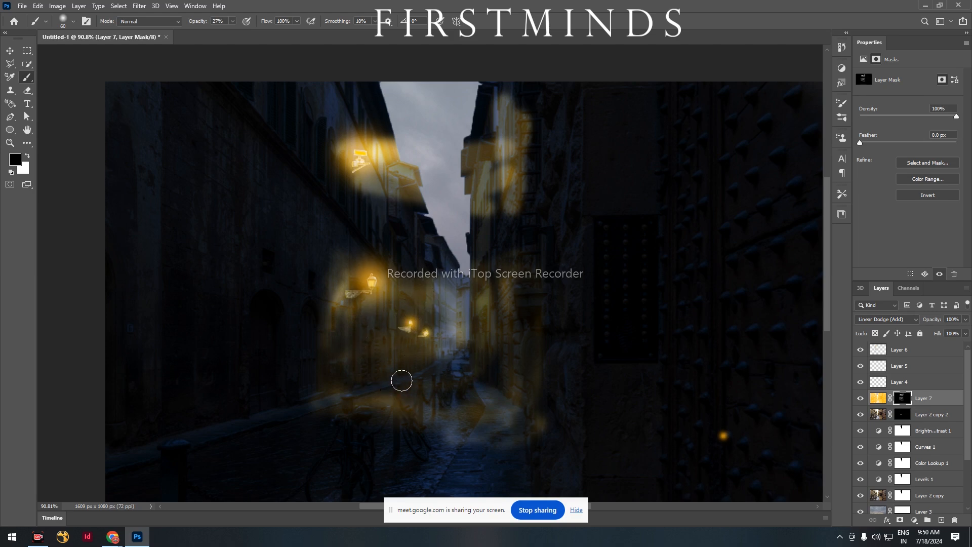
# Step: Undo the recent mask strokes on the upper facades and the far end of the street
pyautogui.hotkey('ctrl', 'z')
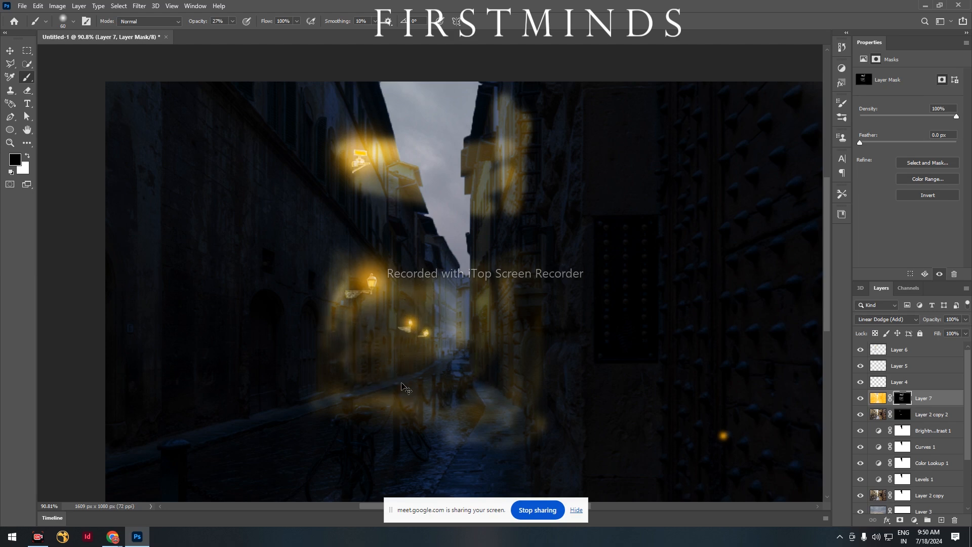
pyautogui.hotkey('ctrl', 'z')
pyautogui.hotkey('ctrl', 'z')
pyautogui.hotkey('ctrl', 'z')
pyautogui.hotkey('ctrl', 'z')
pyautogui.hotkey('ctrl', 'z')
pyautogui.hotkey('ctrl', 'z')
pyautogui.hotkey('ctrl', 'z')
pyautogui.hotkey('ctrl', 'z')
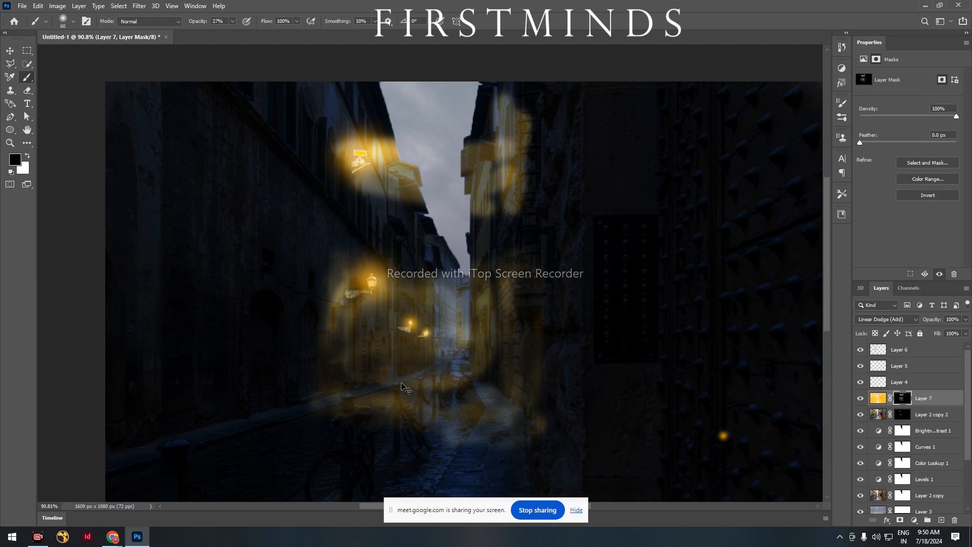
pyautogui.hotkey('ctrl', 'z')
pyautogui.hotkey('ctrl', 'z')
pyautogui.hotkey('ctrl', 'z')
pyautogui.hotkey('ctrl', 'z')
pyautogui.hotkey('ctrl', 'z')
pyautogui.hotkey('ctrl', 'z')
pyautogui.hotkey('ctrl', 'z')
pyautogui.hotkey('ctrl', 'z')
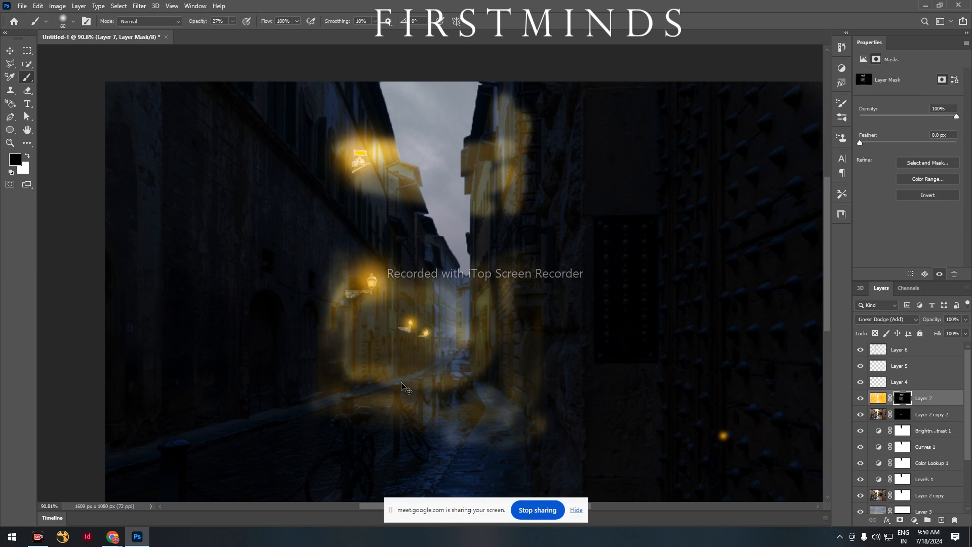
pyautogui.hotkey('ctrl', 'z')
pyautogui.hotkey('ctrl', 'z')
pyautogui.hotkey('ctrl', 'z')
pyautogui.hotkey('ctrl', 'z')
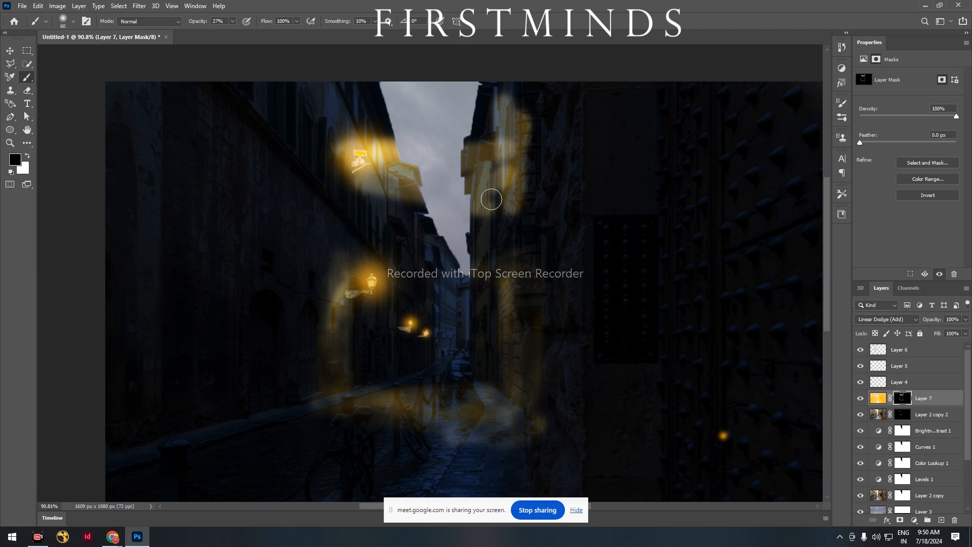
pyautogui.hotkey('ctrl', 'z')
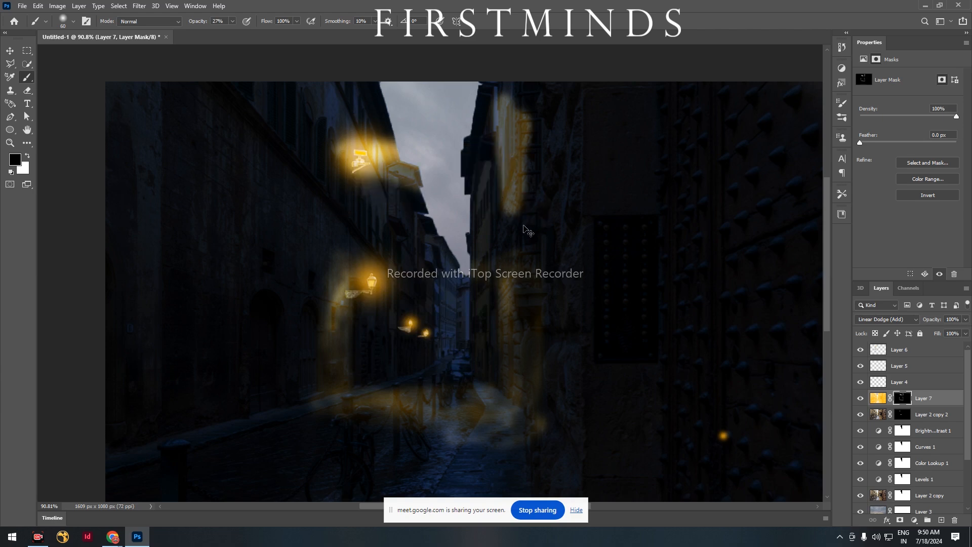
pyautogui.hotkey('ctrl', 'z')
pyautogui.hotkey('ctrl', 'z')
pyautogui.hotkey('ctrl', 'z')
pyautogui.hotkey('ctrl', 'z')
pyautogui.hotkey('ctrl', 'z')
pyautogui.hotkey('ctrl', 'z')
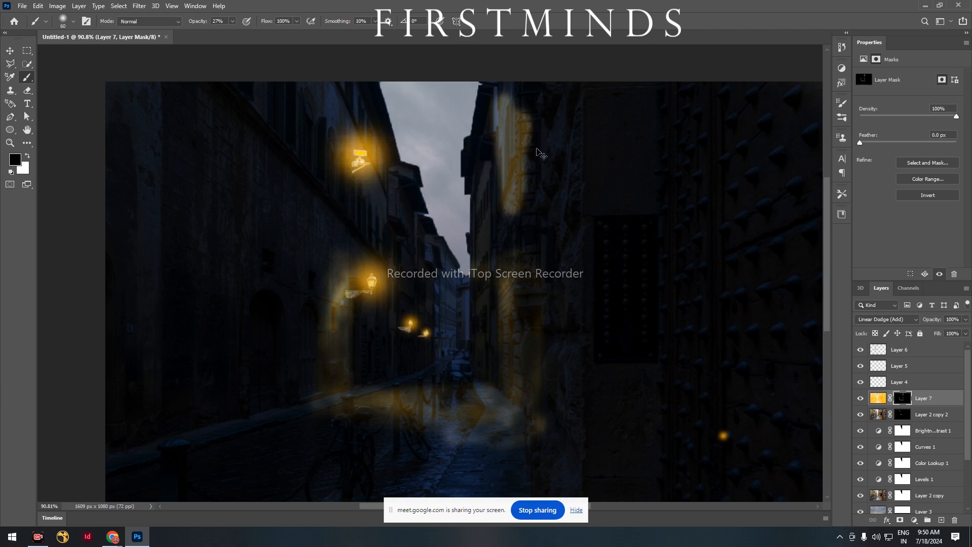
# Step: Add faint orange light around and below the top lamp with a 60 px white brush at 11% opacity on Layer 7's mask
pyautogui.click(233, 22)
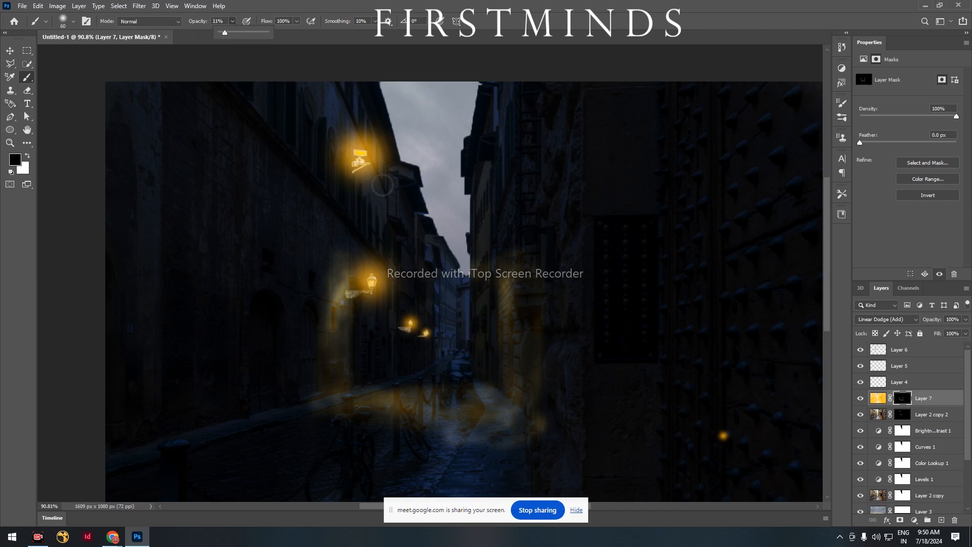
pyautogui.click(347, 146)
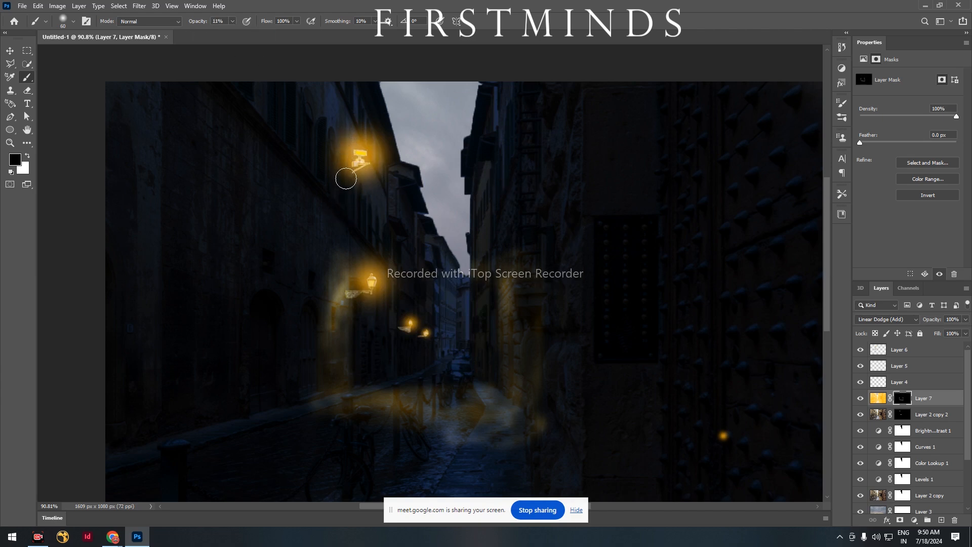
pyautogui.press('x')
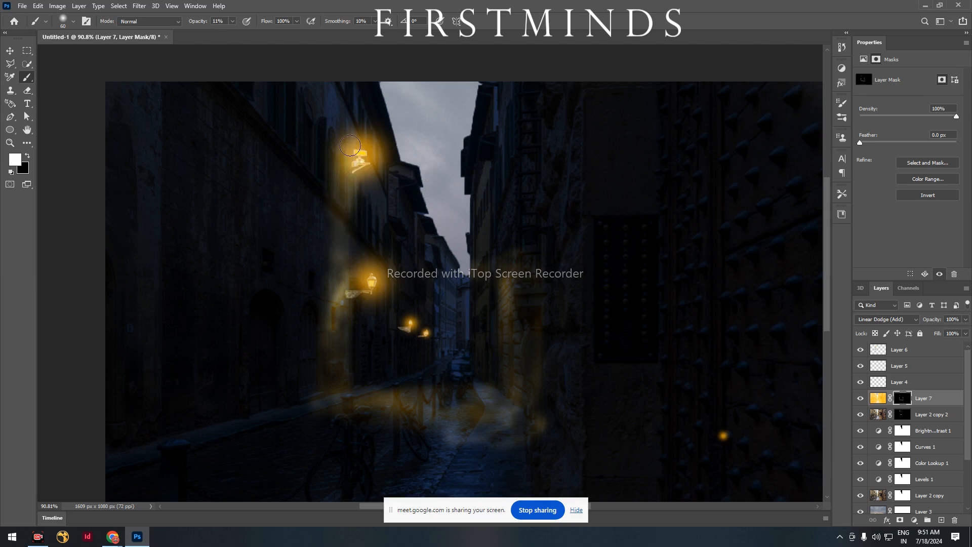
pyautogui.moveTo(369, 155); pyautogui.dragTo(363, 187)
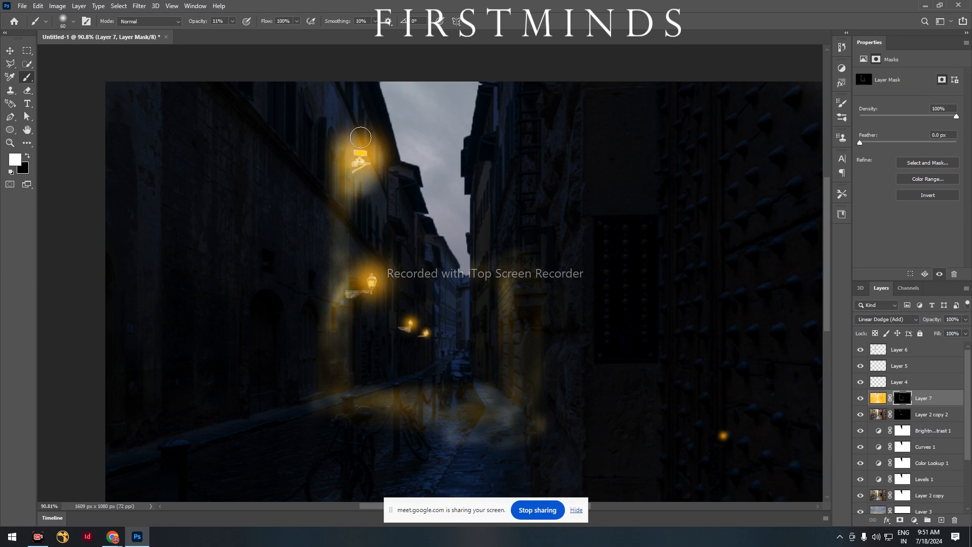
pyautogui.press('x')
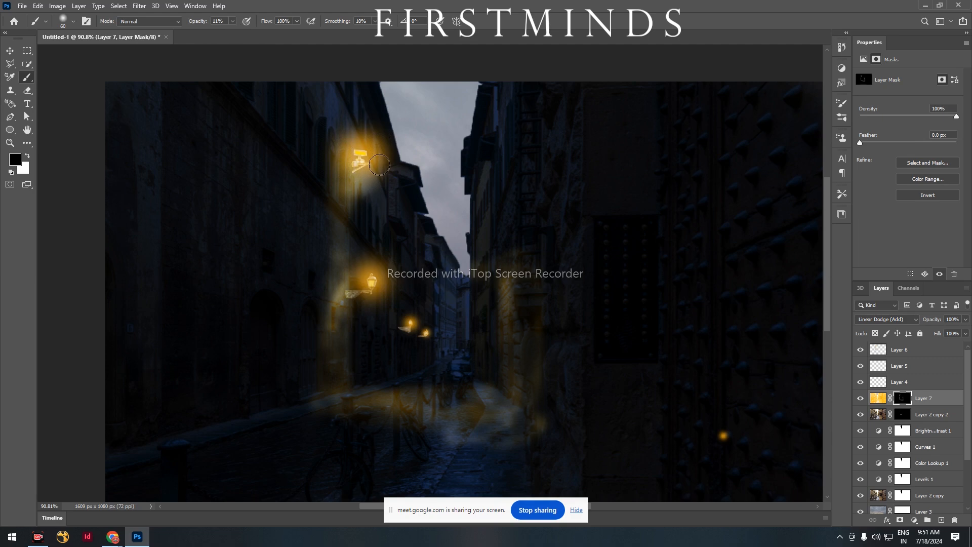
# Step: Try to brighten the wall below the top lamp with a white brush at 26% opacity on Layer 7's mask
pyautogui.click(232, 21)
pyautogui.moveTo(233, 32); pyautogui.dragTo(238, 34)
pyautogui.press('x')
pyautogui.press('x')
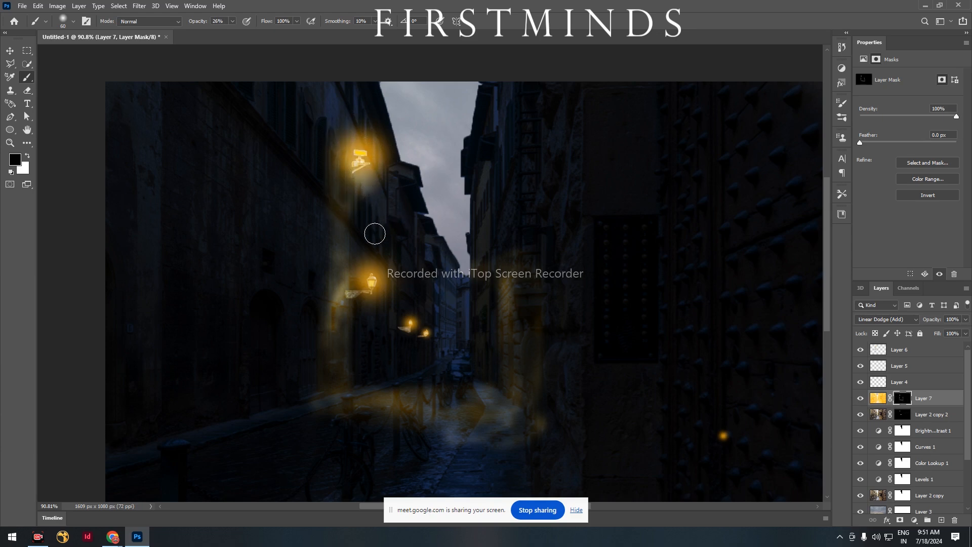
pyautogui.press('x')
pyautogui.moveTo(340, 189); pyautogui.dragTo(345, 183)
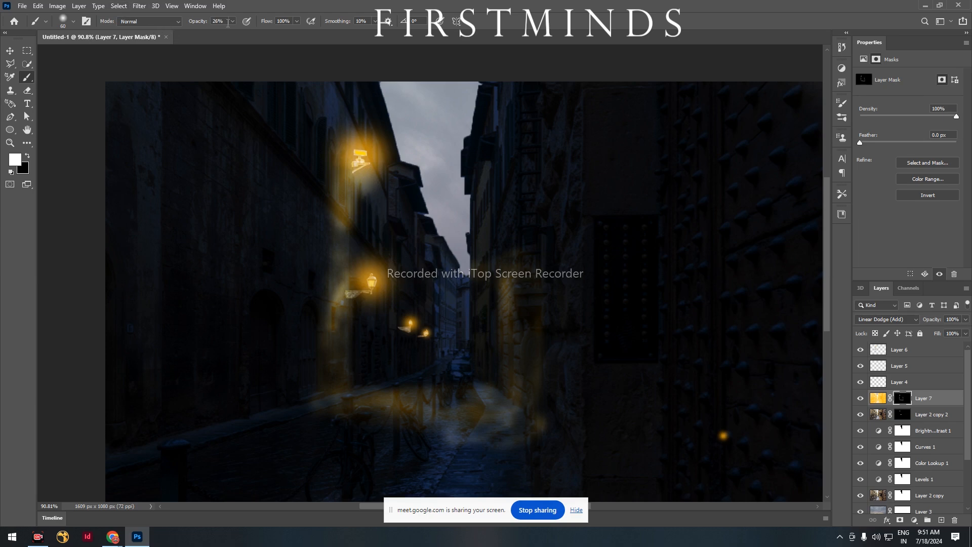
# Step: Undo the 26% stroke and repaint the wall below the top lamp with white at 8% brush opacity
pyautogui.moveTo(225, 33); pyautogui.dragTo(223, 34)
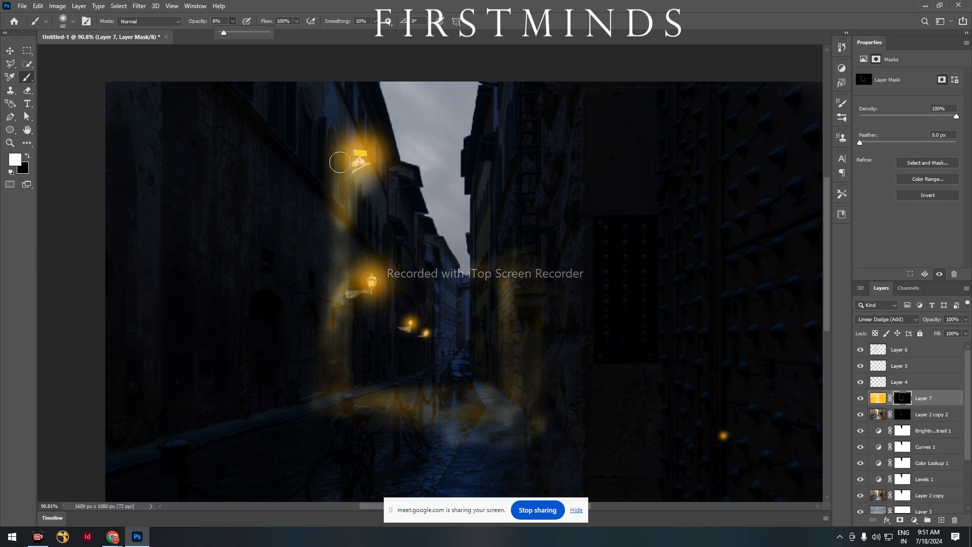
pyautogui.hotkey('ctrl', 'z')
pyautogui.moveTo(348, 150)
pyautogui.mouseDown()
pyautogui.moveTo(344, 235)
pyautogui.moveTo(343, 191)
pyautogui.mouseUp()
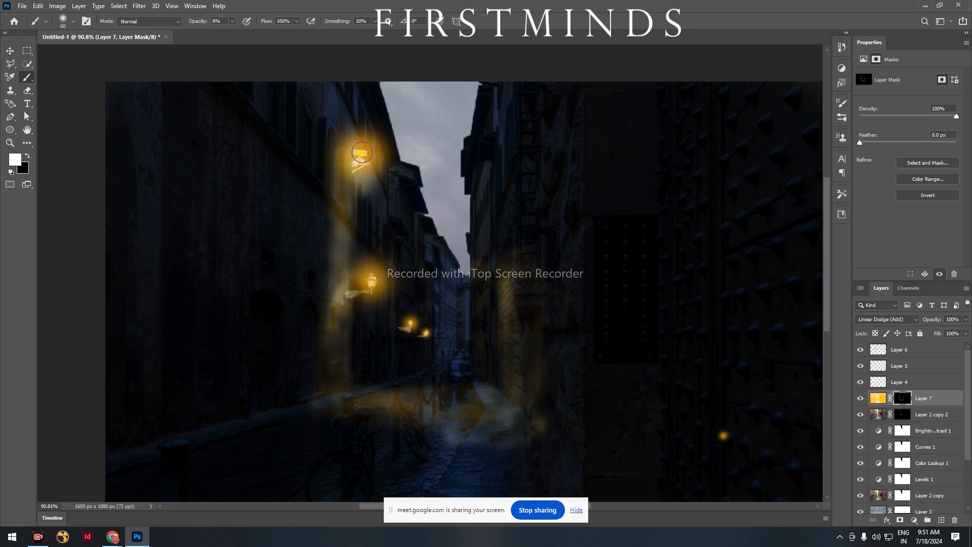
# Step: Add faint orange light to the upper facade opposite the lamps with white at 8% opacity on Layer 7's mask
pyautogui.moveTo(515, 137); pyautogui.dragTo(512, 174)
pyautogui.moveTo(513, 109)
pyautogui.mouseDown()
pyautogui.moveTo(504, 217)
pyautogui.moveTo(501, 119)
pyautogui.moveTo(497, 221)
pyautogui.moveTo(507, 209)
pyautogui.moveTo(521, 239)
pyautogui.moveTo(503, 294)
pyautogui.moveTo(514, 135)
pyautogui.moveTo(513, 338)
pyautogui.moveTo(527, 102)
pyautogui.moveTo(570, 160)
pyautogui.moveTo(588, 165)
pyautogui.moveTo(580, 115)
pyautogui.moveTo(589, 207)
pyautogui.moveTo(574, 87)
pyautogui.moveTo(551, 163)
pyautogui.moveTo(554, 107)
pyautogui.moveTo(561, 327)
pyautogui.moveTo(561, 122)
pyautogui.mouseUp()
pyautogui.hotkey('ctrl', 'z')
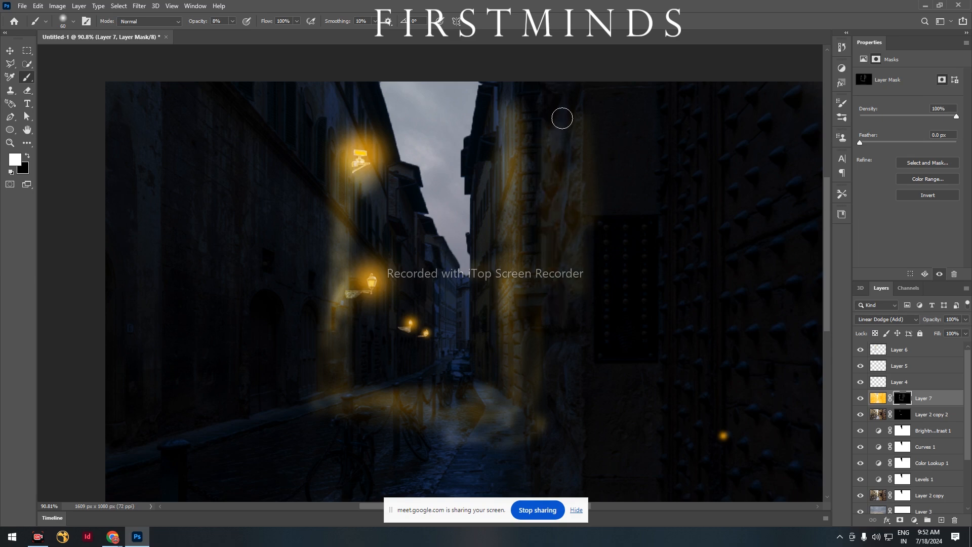
pyautogui.hotkey('ctrl', 'z')
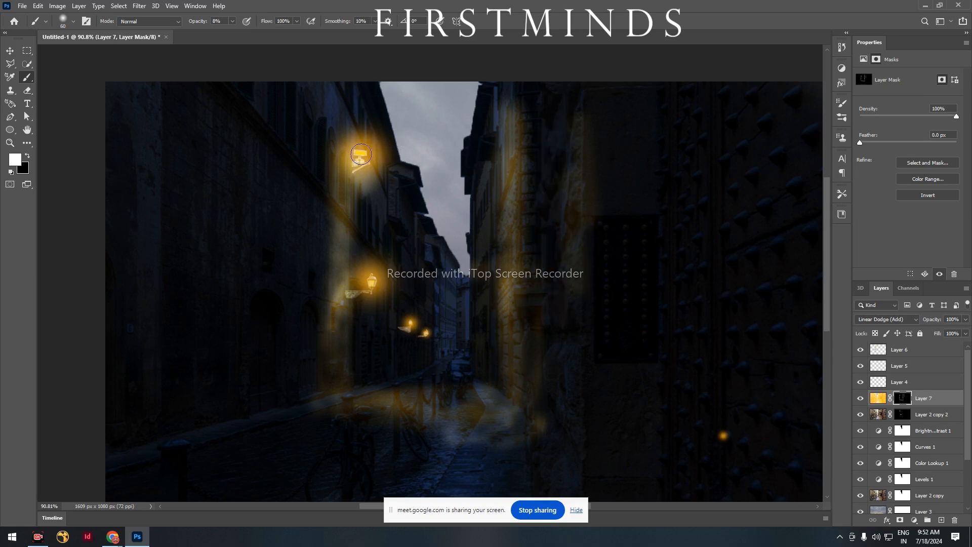
# Step: Try several long vertical strokes of orange light down the facade opposite the lamps, undoing each one
pyautogui.moveTo(543, 126)
pyautogui.mouseDown()
pyautogui.moveTo(547, 214)
pyautogui.moveTo(544, 98)
pyautogui.moveTo(553, 288)
pyautogui.mouseUp()
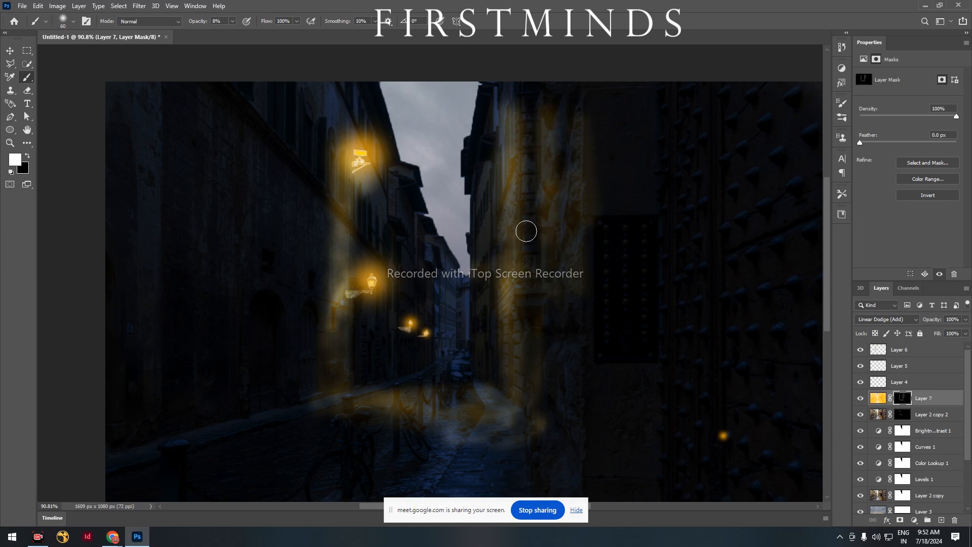
pyautogui.hotkey('ctrl', 'z')
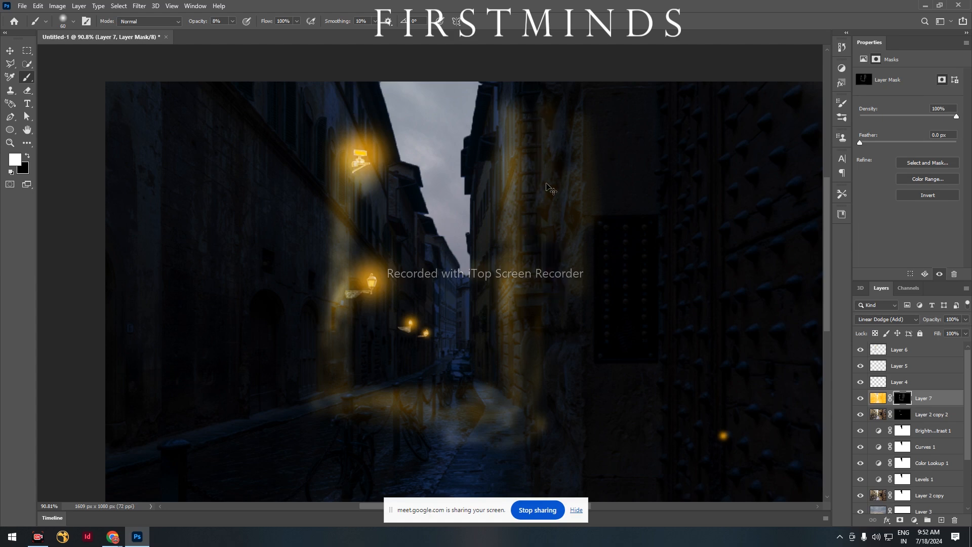
pyautogui.hotkey('ctrl', 'z')
pyautogui.moveTo(563, 116)
pyautogui.mouseDown()
pyautogui.moveTo(554, 375)
pyautogui.moveTo(555, 349)
pyautogui.mouseUp()
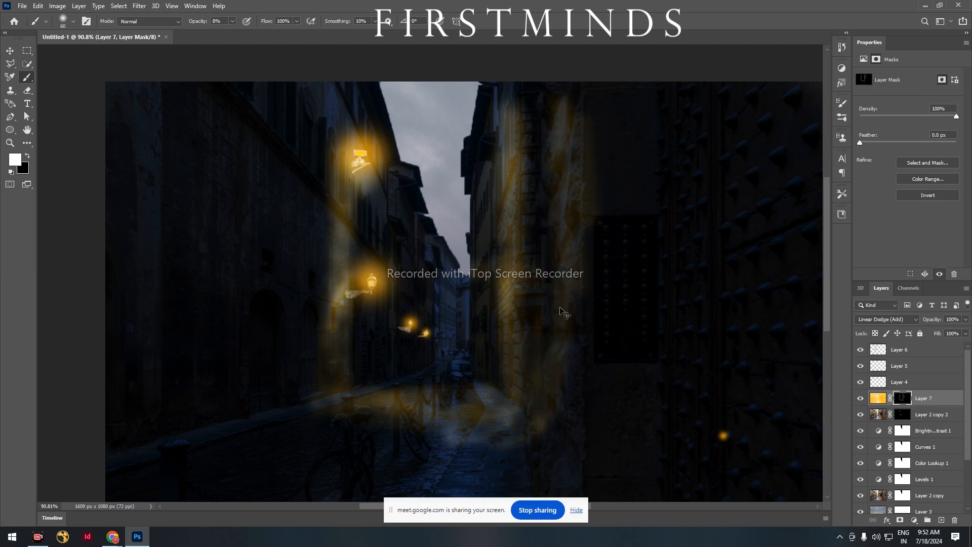
pyautogui.hotkey('ctrl', 'z')
pyautogui.moveTo(576, 93); pyautogui.dragTo(553, 478)
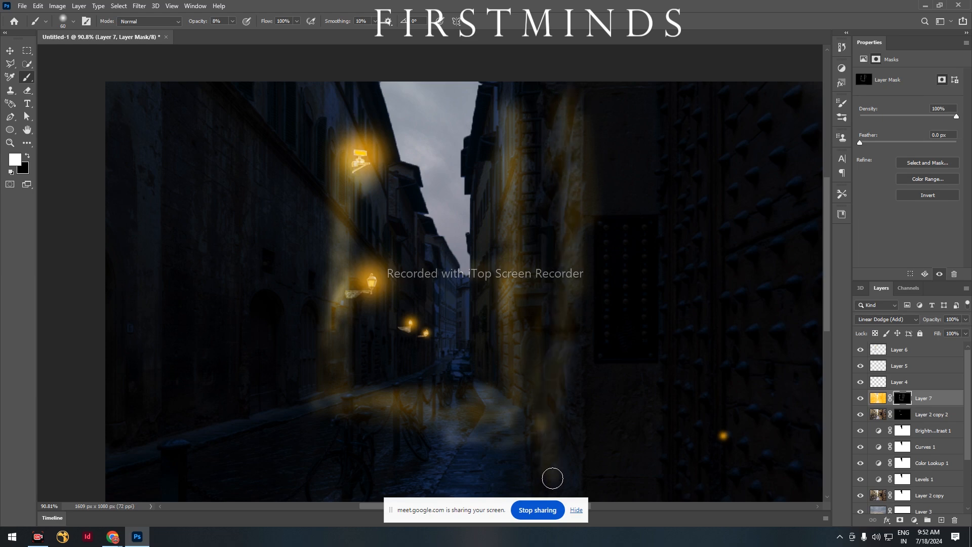
pyautogui.hotkey('ctrl', 'z')
# Step: Paint a full-height strip of orange light down the wall edge beside the dark studded door, toning it down with black on Layer 7's mask
pyautogui.scroll(-2, 557, 395)
pyautogui.scroll(1, 537, 385)
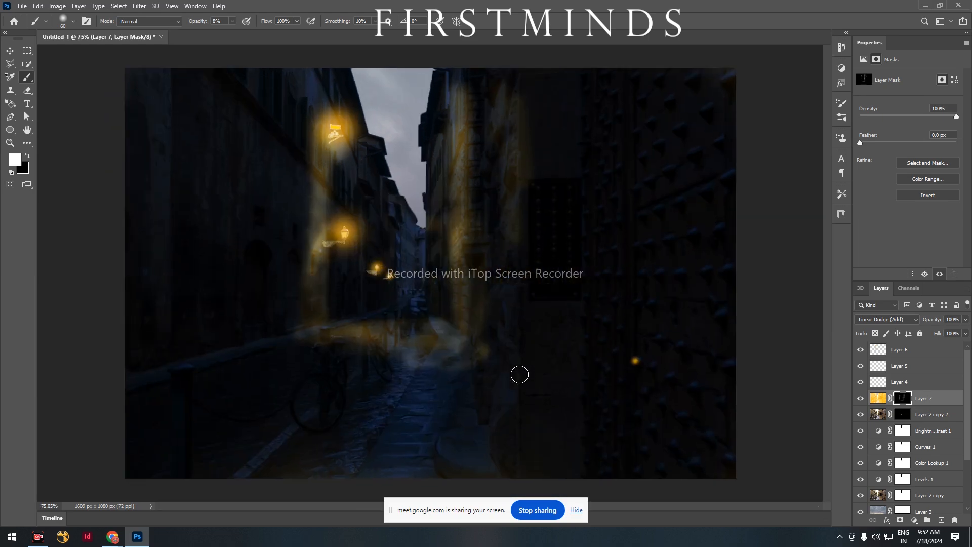
pyautogui.moveTo(506, 109)
pyautogui.mouseDown()
pyautogui.moveTo(516, 141)
pyautogui.moveTo(507, 445)
pyautogui.mouseUp()
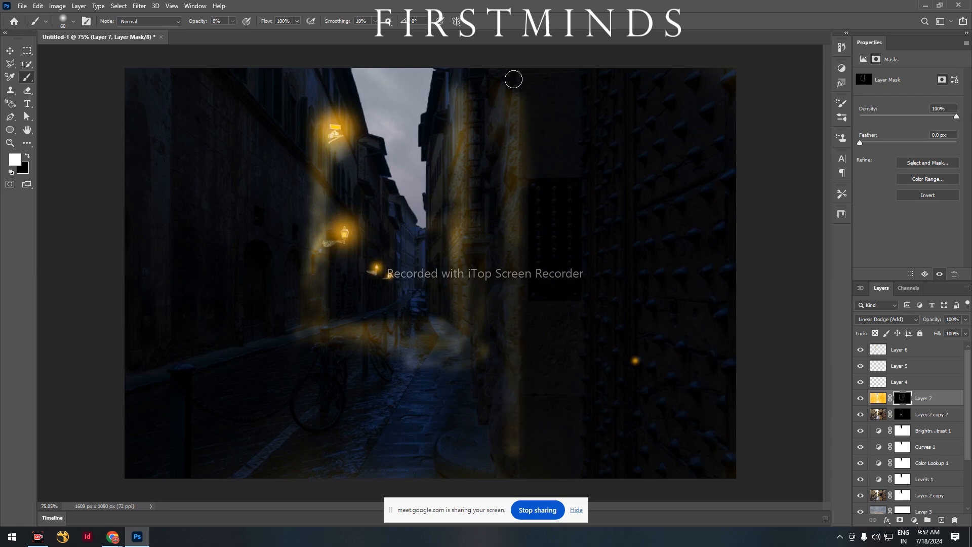
pyautogui.keyDown('shift'); pyautogui.click(514, 79); pyautogui.keyUp('shift')
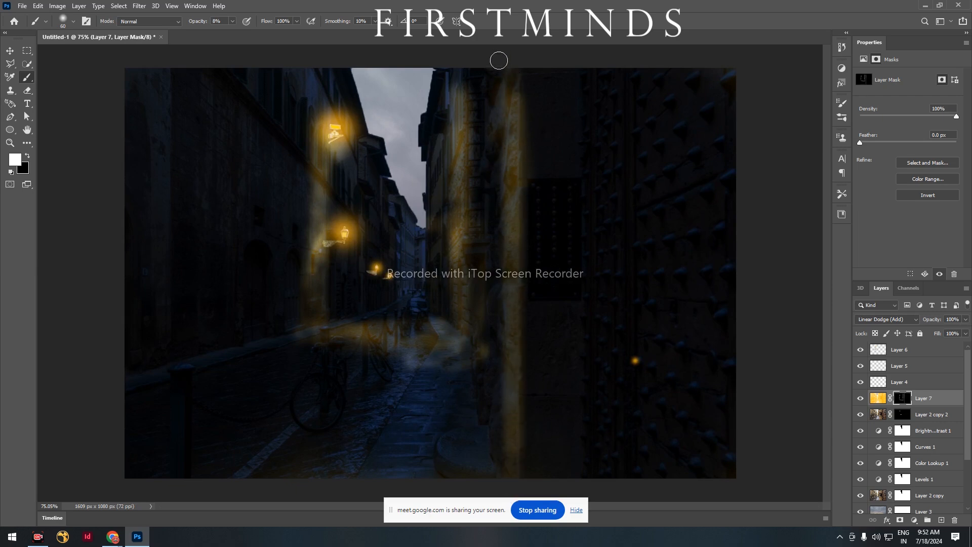
pyautogui.moveTo(499, 61)
pyautogui.mouseDown()
pyautogui.moveTo(518, 192)
pyautogui.moveTo(513, 379)
pyautogui.mouseUp()
pyautogui.moveTo(510, 164); pyautogui.dragTo(507, 469)
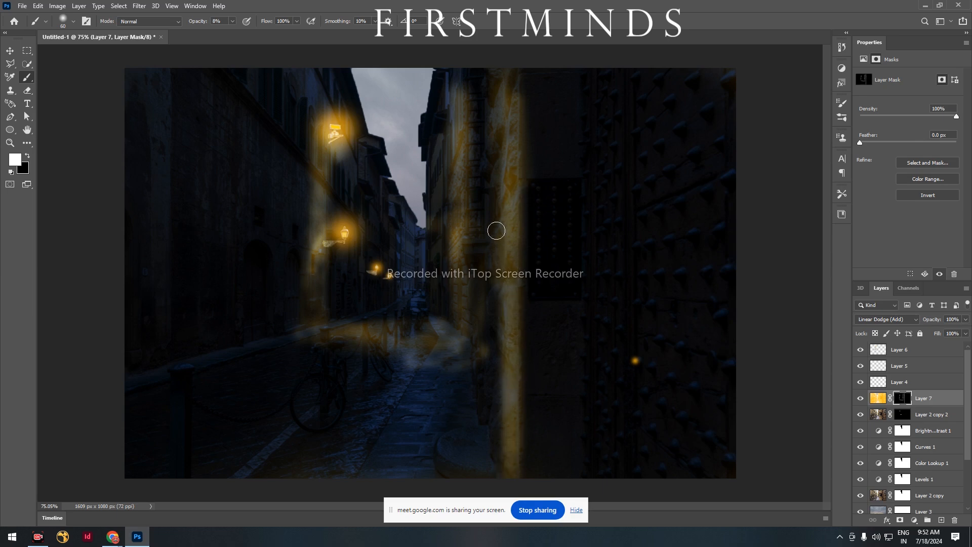
pyautogui.press('x')
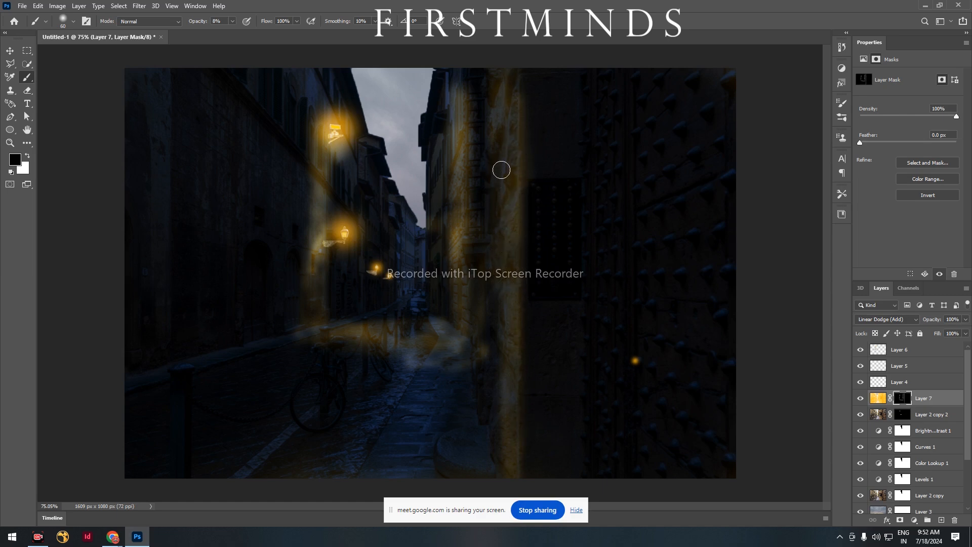
# Step: Try to strengthen the orange light on the wall opposite the lamps with white strokes and undo them
pyautogui.press('x')
pyautogui.moveTo(490, 96); pyautogui.dragTo(488, 254)
pyautogui.moveTo(503, 178)
pyautogui.mouseDown()
pyautogui.moveTo(498, 377)
pyautogui.moveTo(506, 233)
pyautogui.moveTo(470, 374)
pyautogui.mouseUp()
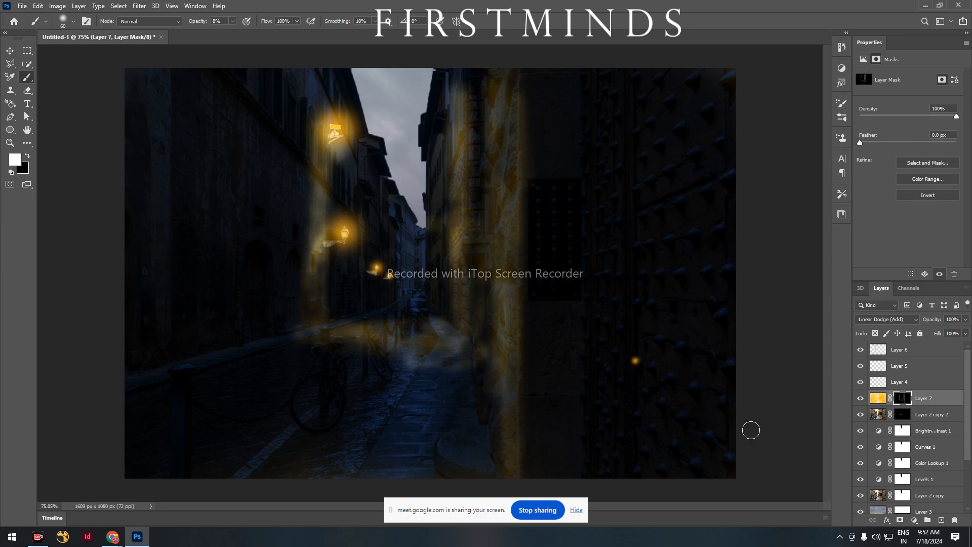
pyautogui.hotkey('ctrl', 'z')
pyautogui.hotkey('ctrl', 'z')
pyautogui.hotkey('ctrl', 'z')
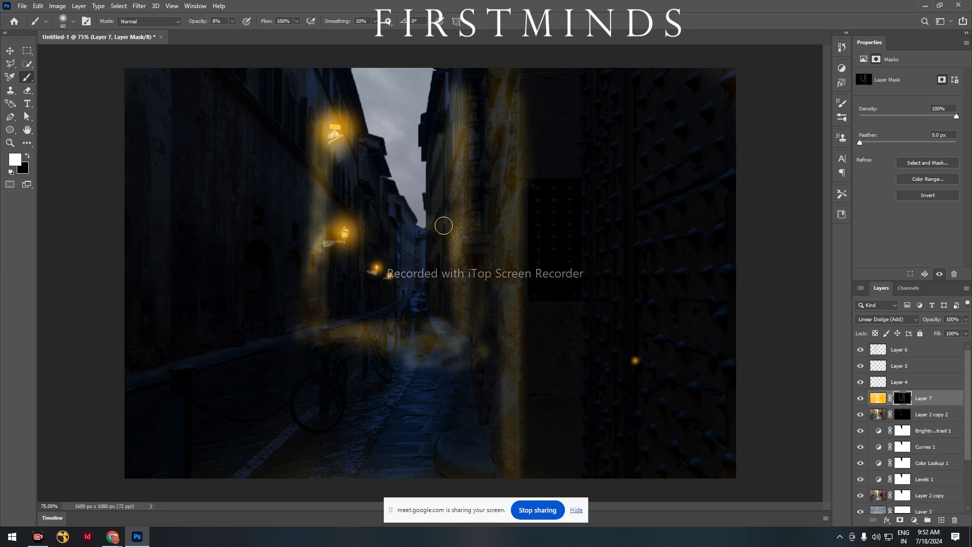
pyautogui.press('x')
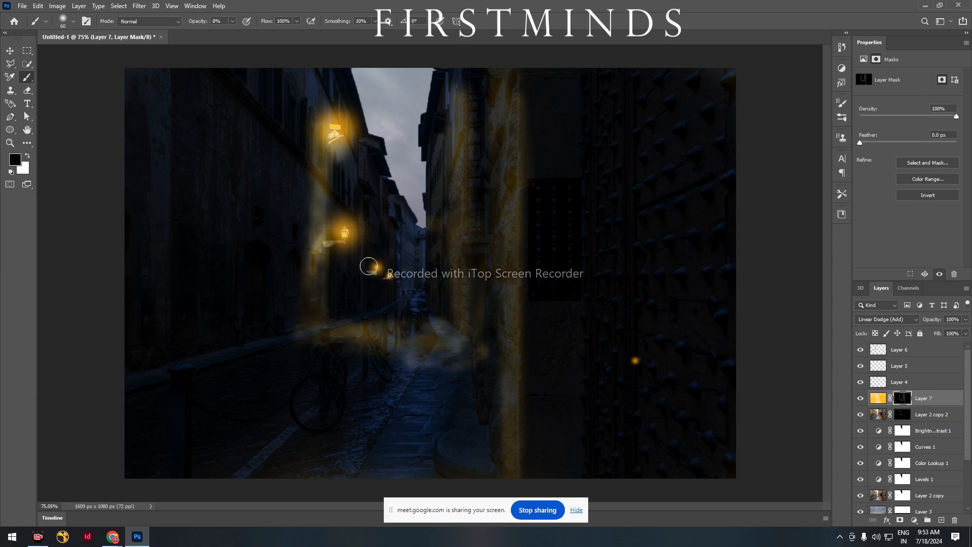
# Step: Add a new layer above Layer 7 and dab a faint orange glow on the third lamp with a 125 px brush
pyautogui.click(942, 521)
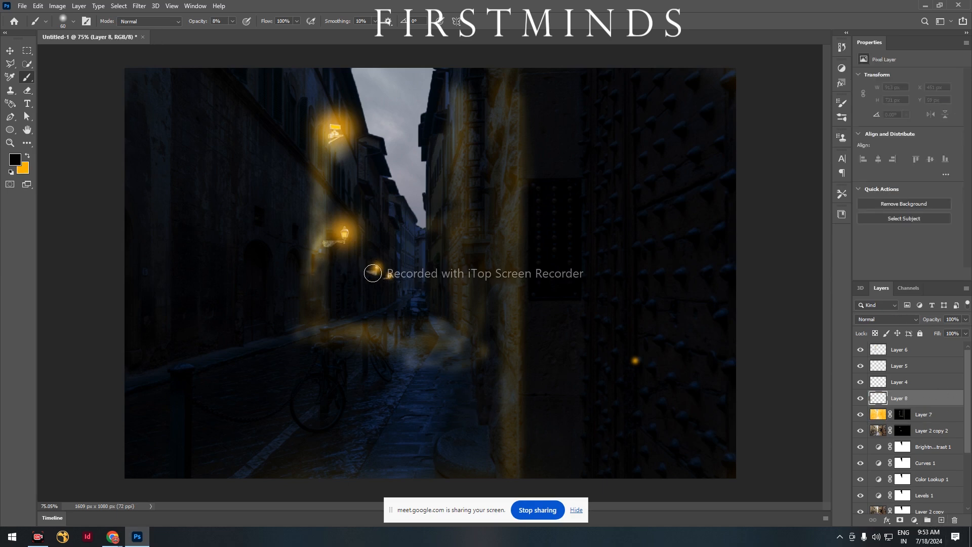
pyautogui.click(374, 268)
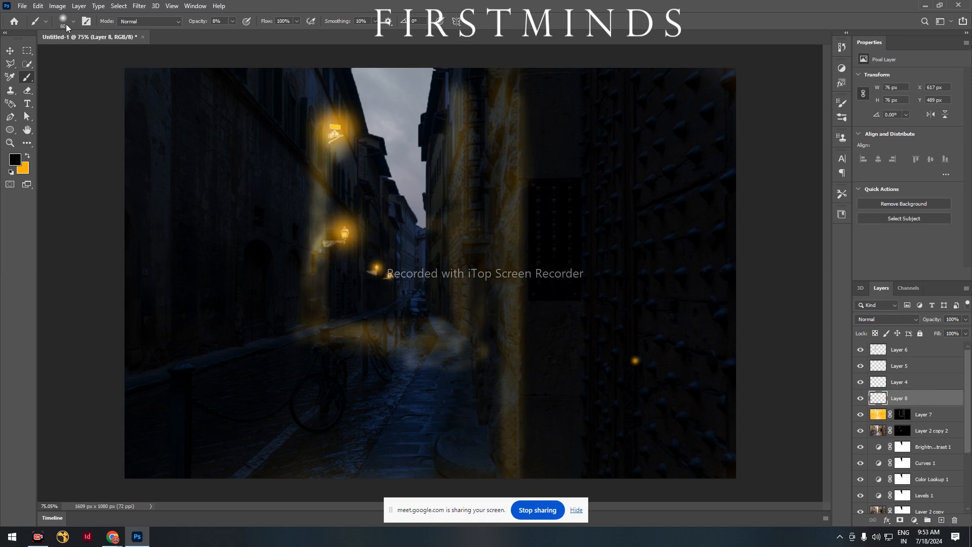
pyautogui.press('x')
pyautogui.press(']')
pyautogui.press(']')
pyautogui.press(']')
pyautogui.press(']')
pyautogui.press(']')
pyautogui.click(374, 272)
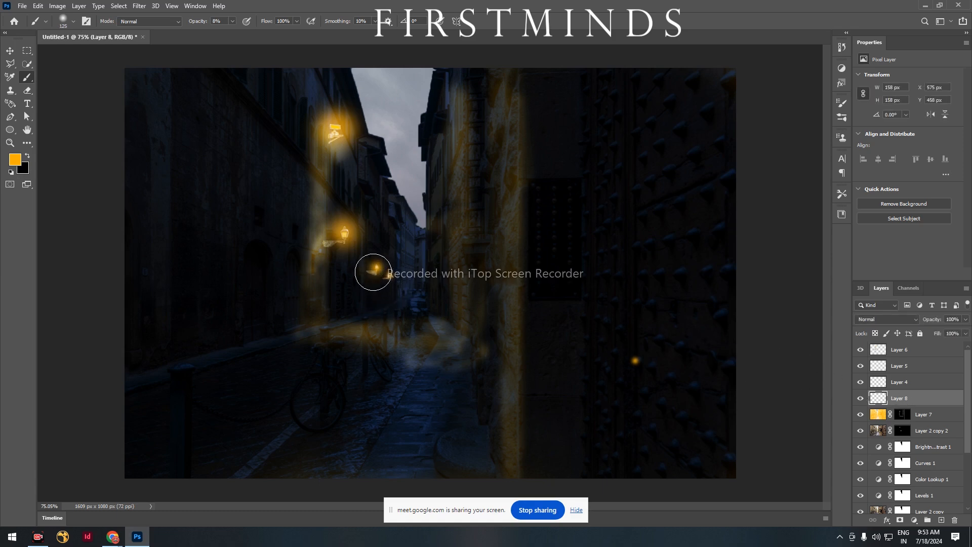
# Step: Paint strong orange glows over the two far lamps with a 40 px brush at 100% opacity
pyautogui.click(232, 22)
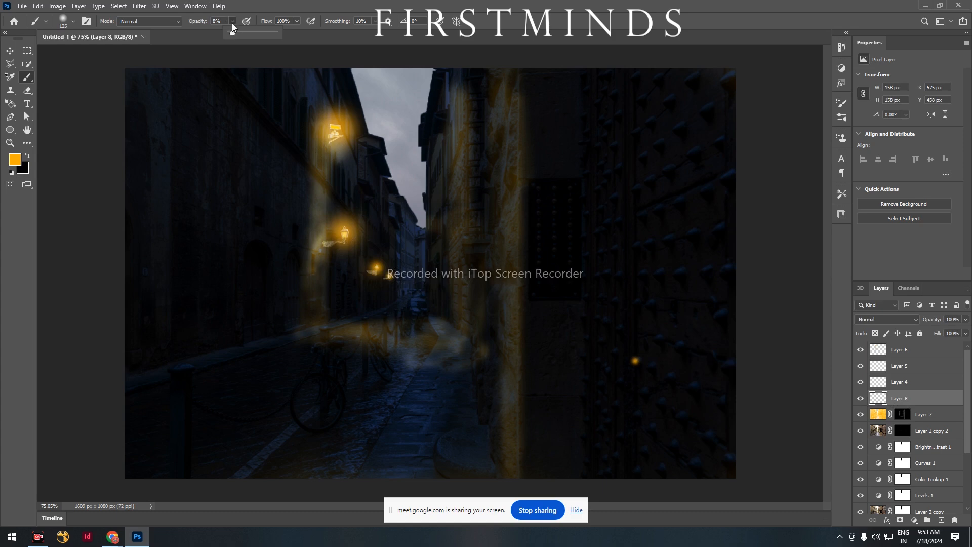
pyautogui.click(383, 3)
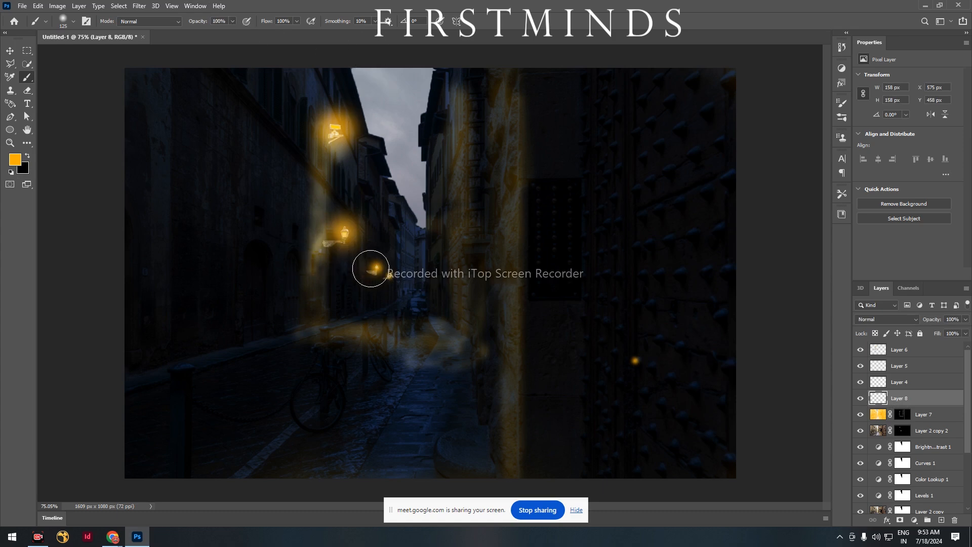
pyautogui.press('[')
pyautogui.press('[')
pyautogui.press('[')
pyautogui.press('[')
pyautogui.click(375, 268)
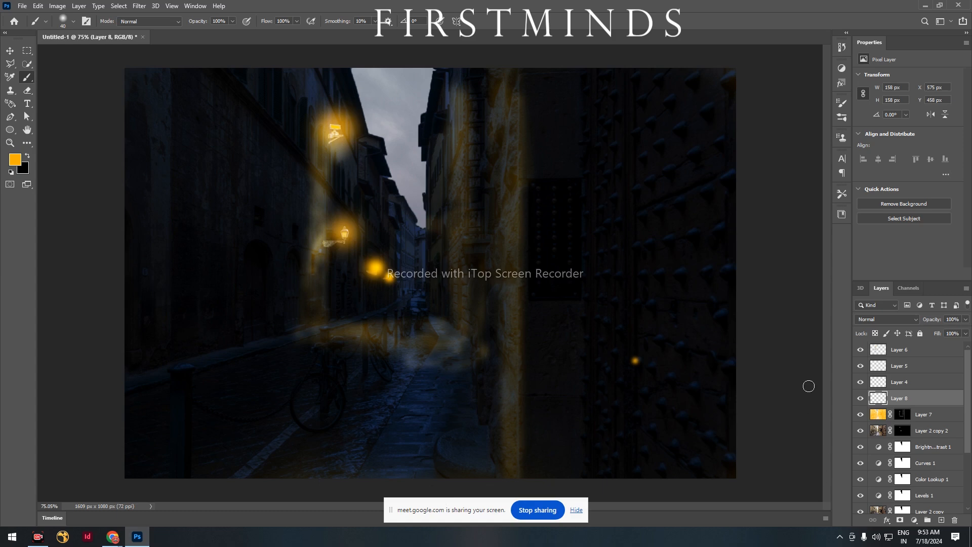
# Step: Reveal orange light on the wall and street beneath the two far lamps with white at 12% opacity on Layer 7's mask
pyautogui.click(883, 416)
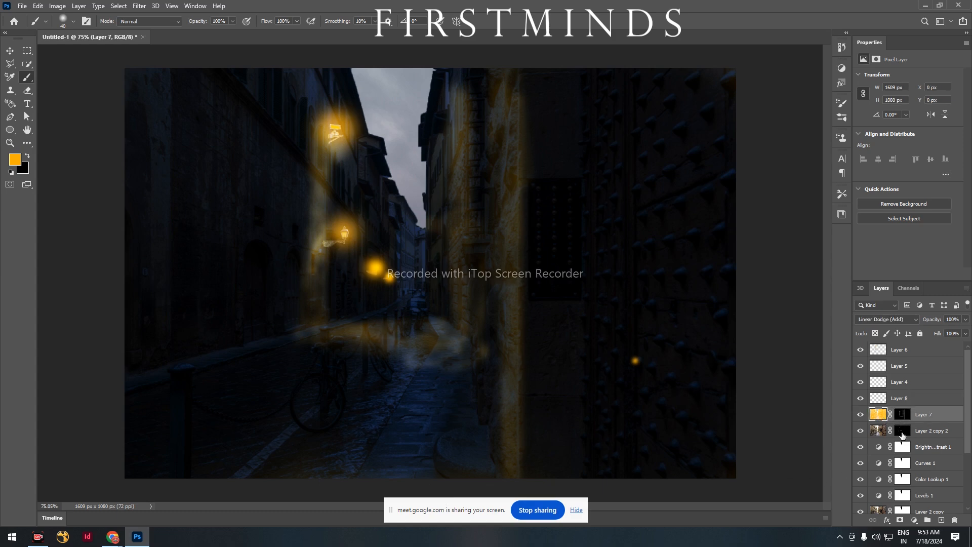
pyautogui.click(911, 418)
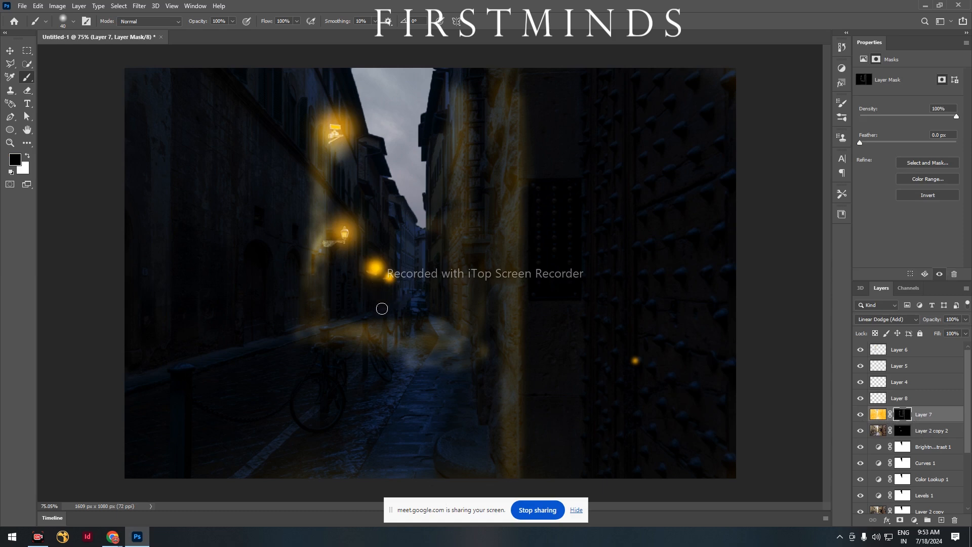
pyautogui.press('x')
pyautogui.moveTo(366, 299); pyautogui.dragTo(366, 289)
pyautogui.hotkey('ctrl', 'z')
pyautogui.hotkey('ctrl', 'z')
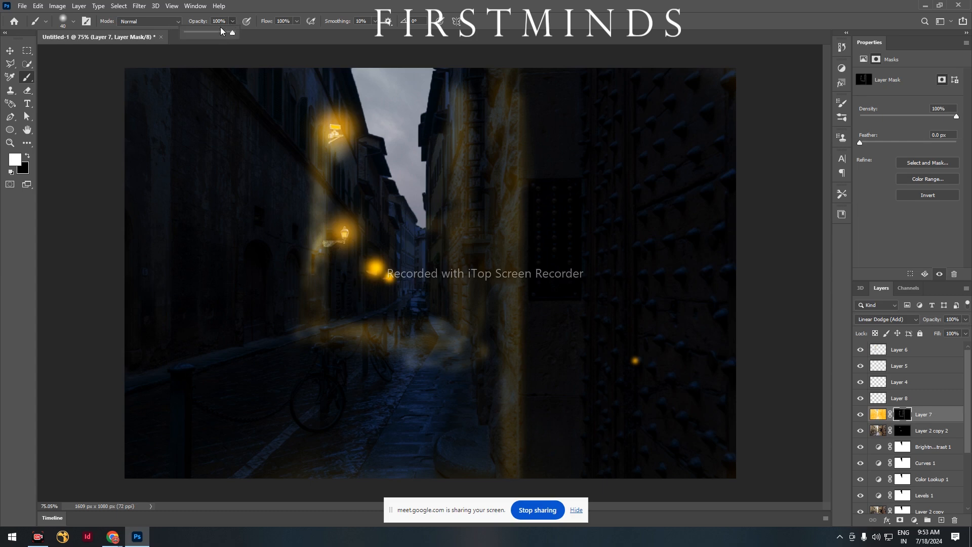
pyautogui.moveTo(370, 287)
pyautogui.mouseDown()
pyautogui.moveTo(380, 306)
pyautogui.moveTo(381, 290)
pyautogui.moveTo(364, 293)
pyautogui.moveTo(406, 309)
pyautogui.mouseUp()
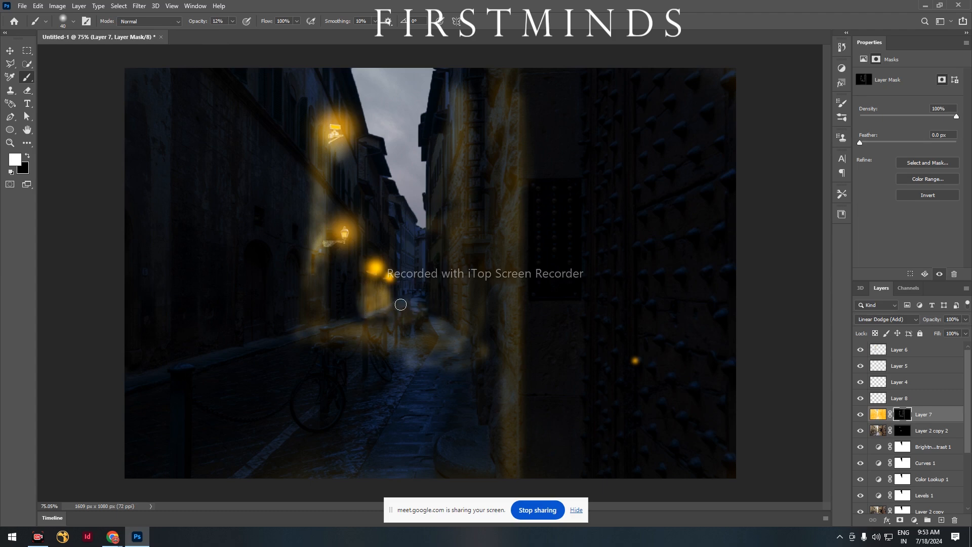
pyautogui.moveTo(436, 277)
pyautogui.mouseDown()
pyautogui.moveTo(425, 291)
pyautogui.moveTo(429, 275)
pyautogui.moveTo(435, 301)
pyautogui.mouseUp()
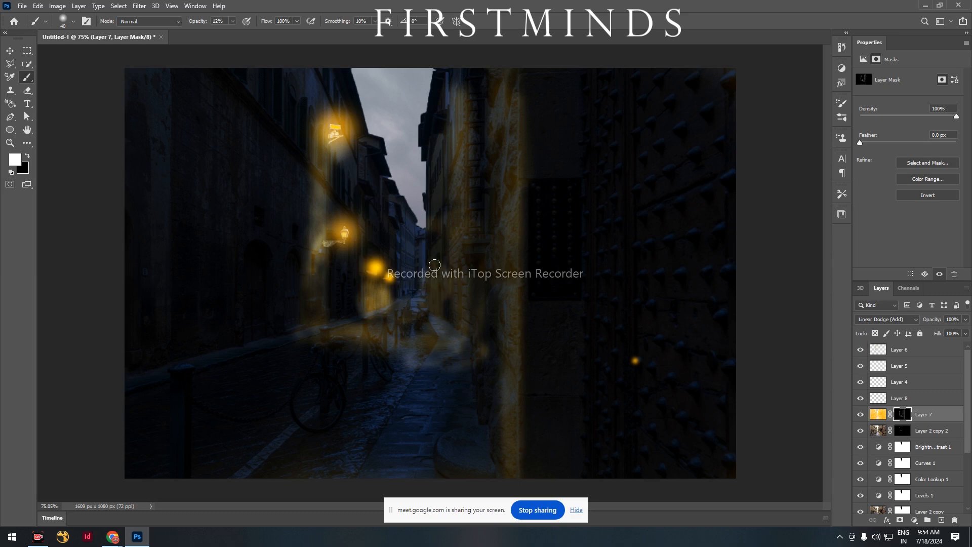
pyautogui.moveTo(364, 299)
pyautogui.mouseDown()
pyautogui.moveTo(393, 289)
pyautogui.moveTo(379, 301)
pyautogui.moveTo(423, 313)
pyautogui.moveTo(362, 311)
pyautogui.moveTo(399, 312)
pyautogui.moveTo(370, 319)
pyautogui.moveTo(406, 312)
pyautogui.mouseUp()
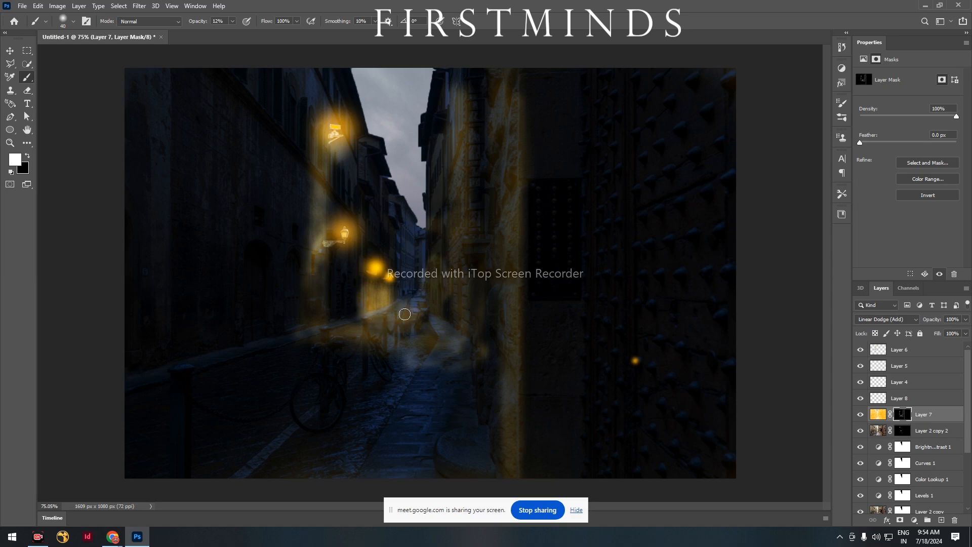
# Step: Extend the orange light along the wall below the second lamp and across the top of the arched doorway
pyautogui.moveTo(340, 288)
pyautogui.mouseDown()
pyautogui.moveTo(338, 268)
pyautogui.moveTo(336, 315)
pyautogui.moveTo(346, 277)
pyautogui.moveTo(351, 299)
pyautogui.moveTo(364, 299)
pyautogui.moveTo(355, 273)
pyautogui.mouseUp()
pyautogui.moveTo(329, 319)
pyautogui.mouseDown()
pyautogui.moveTo(373, 306)
pyautogui.moveTo(338, 271)
pyautogui.moveTo(328, 285)
pyautogui.mouseUp()
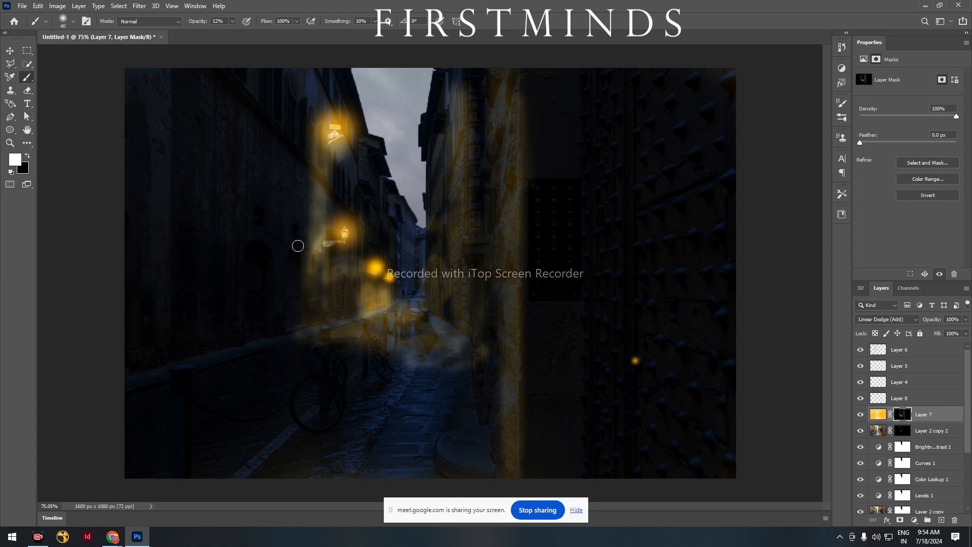
pyautogui.moveTo(301, 242)
pyautogui.mouseDown()
pyautogui.moveTo(257, 241)
pyautogui.moveTo(276, 247)
pyautogui.mouseUp()
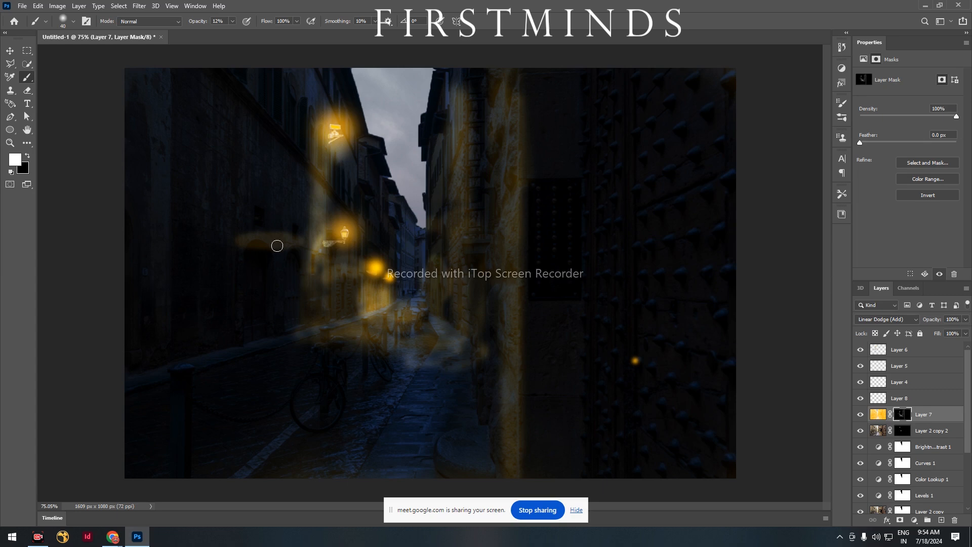
# Step: Try to spread orange light over the street, bicycles and wall bases with a 100 px white brush at 12% opacity
pyautogui.press(']')
pyautogui.press(']')
pyautogui.press(']')
pyautogui.press(']')
pyautogui.press(']')
pyautogui.press(']')
pyautogui.moveTo(302, 172)
pyautogui.mouseDown()
pyautogui.moveTo(133, 284)
pyautogui.moveTo(250, 256)
pyautogui.moveTo(282, 235)
pyautogui.moveTo(222, 244)
pyautogui.moveTo(273, 220)
pyautogui.moveTo(276, 303)
pyautogui.moveTo(297, 210)
pyautogui.moveTo(267, 322)
pyautogui.moveTo(283, 303)
pyautogui.moveTo(170, 329)
pyautogui.moveTo(129, 359)
pyautogui.moveTo(202, 319)
pyautogui.moveTo(224, 291)
pyautogui.moveTo(158, 301)
pyautogui.moveTo(123, 344)
pyautogui.moveTo(194, 355)
pyautogui.moveTo(116, 336)
pyautogui.moveTo(147, 314)
pyautogui.moveTo(123, 323)
pyautogui.moveTo(179, 360)
pyautogui.moveTo(107, 385)
pyautogui.moveTo(167, 380)
pyautogui.moveTo(90, 416)
pyautogui.moveTo(170, 434)
pyautogui.mouseUp()
pyautogui.hotkey('ctrl', 'z')
pyautogui.moveTo(330, 134)
pyautogui.mouseDown()
pyautogui.moveTo(323, 478)
pyautogui.moveTo(293, 463)
pyautogui.moveTo(330, 419)
pyautogui.moveTo(386, 398)
pyautogui.moveTo(422, 367)
pyautogui.moveTo(482, 432)
pyautogui.moveTo(478, 451)
pyautogui.moveTo(416, 424)
pyautogui.moveTo(289, 467)
pyautogui.moveTo(327, 460)
pyautogui.moveTo(265, 453)
pyautogui.moveTo(202, 492)
pyautogui.moveTo(271, 386)
pyautogui.moveTo(319, 386)
pyautogui.moveTo(347, 351)
pyautogui.moveTo(294, 373)
pyautogui.moveTo(235, 436)
pyautogui.moveTo(124, 491)
pyautogui.moveTo(518, 488)
pyautogui.moveTo(497, 484)
pyautogui.moveTo(520, 458)
pyautogui.mouseUp()
pyautogui.moveTo(508, 93)
pyautogui.mouseDown()
pyautogui.moveTo(485, 440)
pyautogui.moveTo(488, 368)
pyautogui.moveTo(469, 446)
pyautogui.mouseUp()
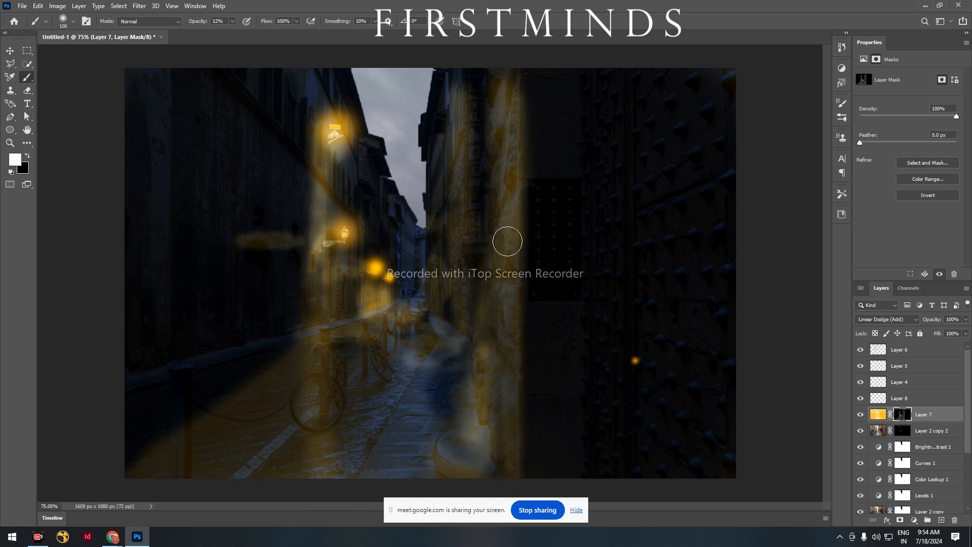
# Step: Try to intensify the orange light down the wall opposite the lamps, raising the brush opacity to 67%
pyautogui.moveTo(496, 146)
pyautogui.mouseDown()
pyautogui.moveTo(469, 81)
pyautogui.moveTo(487, 441)
pyautogui.moveTo(490, 110)
pyautogui.moveTo(496, 275)
pyautogui.mouseUp()
pyautogui.click(232, 22)
pyautogui.moveTo(476, 81)
pyautogui.mouseDown()
pyautogui.moveTo(499, 364)
pyautogui.moveTo(497, 110)
pyautogui.moveTo(480, 432)
pyautogui.mouseUp()
# Step: Undo the recent large-brush strokes on the street and the opposite wall on Layer 7's mask
pyautogui.hotkey('ctrl', 'z')
pyautogui.hotkey('ctrl', 'z')
pyautogui.hotkey('ctrl', 'z')
pyautogui.hotkey('ctrl', 'z')
pyautogui.hotkey('ctrl', 'z')
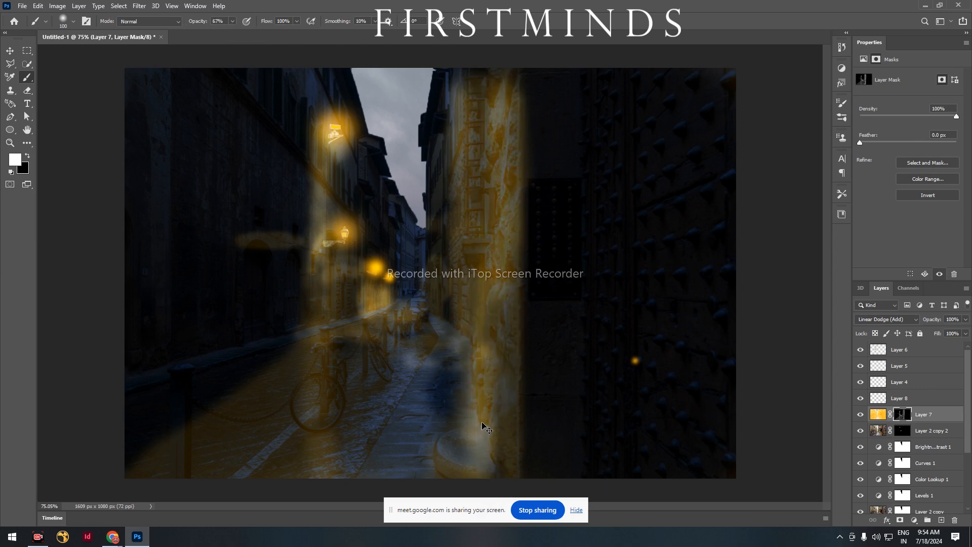
pyautogui.hotkey('ctrl', 'z')
pyautogui.hotkey('ctrl', 'z')
pyautogui.hotkey('ctrl', 'z')
pyautogui.hotkey('ctrl', 'z')
pyautogui.hotkey('ctrl', 'z')
pyautogui.hotkey('ctrl', 'z')
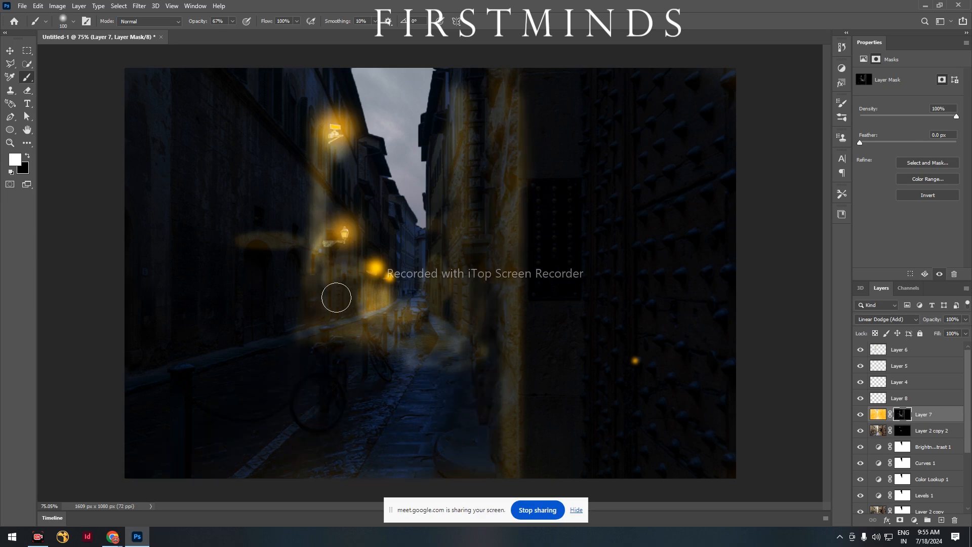
# Step: Undo the stroke over the arched doorway, and brighten the wall beneath the far lamps with a white brush at 67% opacity
pyautogui.hotkey('ctrl', 'z')
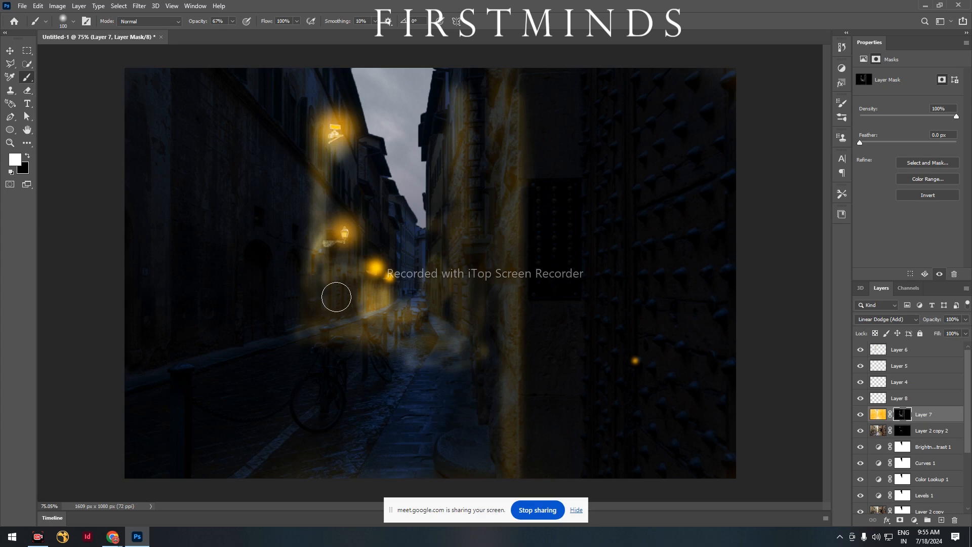
pyautogui.scroll(5, 369, 303)
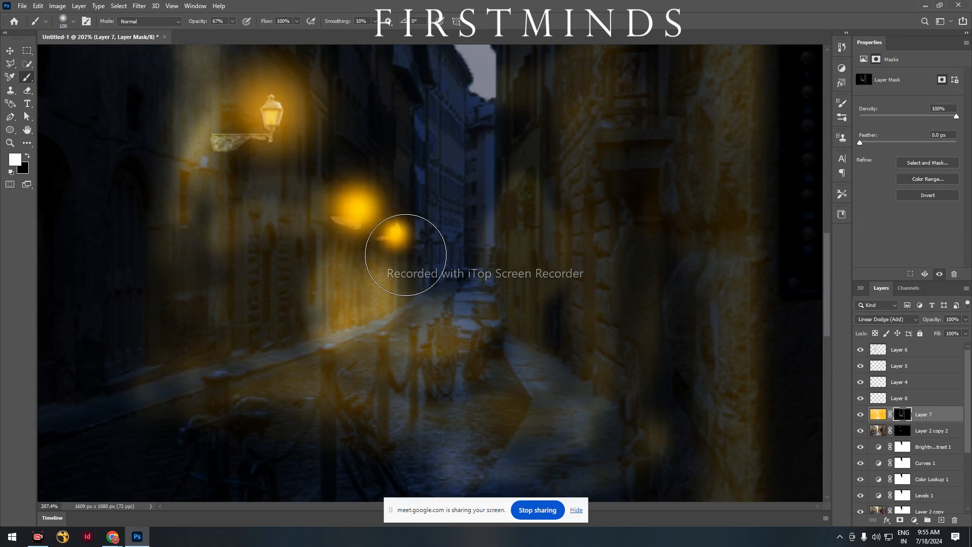
pyautogui.scroll(-5, 400, 253)
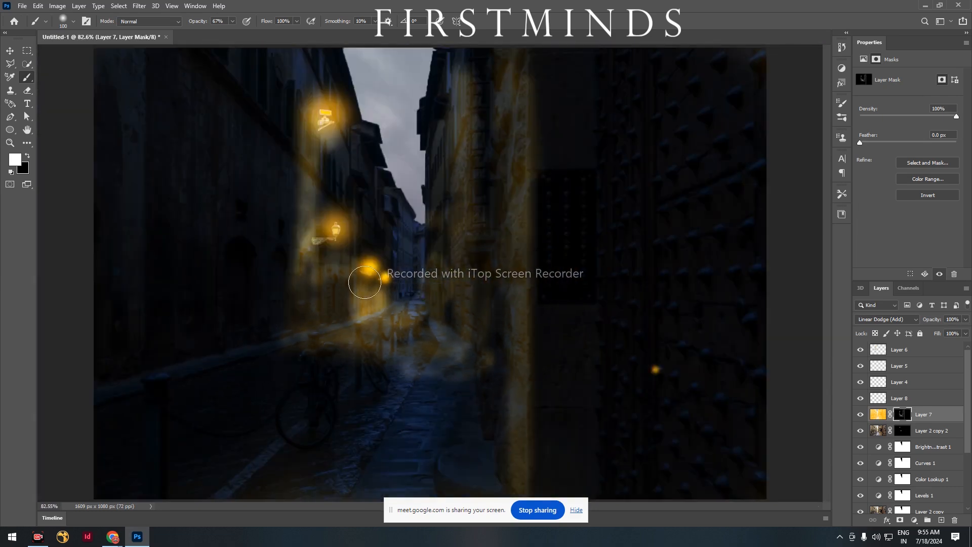
pyautogui.click(371, 285)
pyautogui.click(371, 288)
pyautogui.click(379, 287)
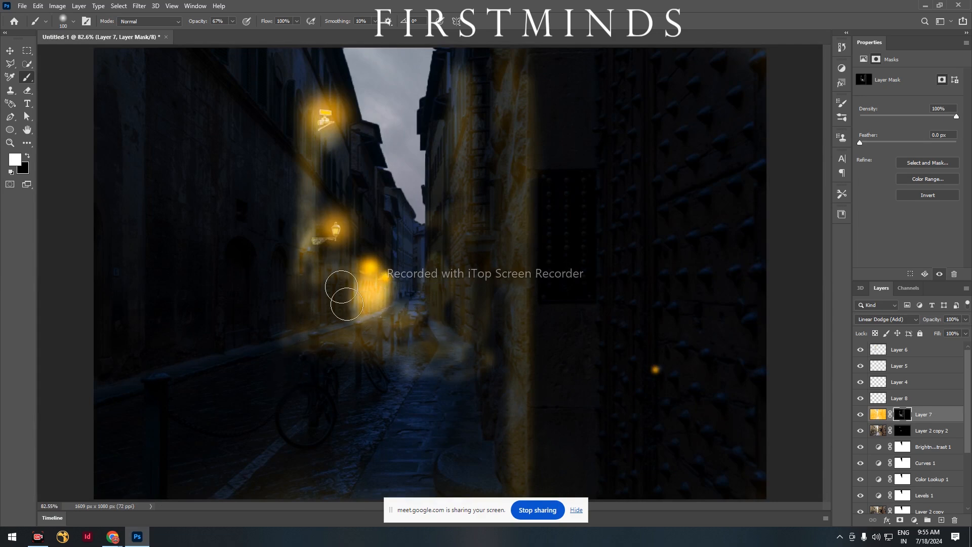
pyautogui.click(351, 285)
pyautogui.click(349, 307)
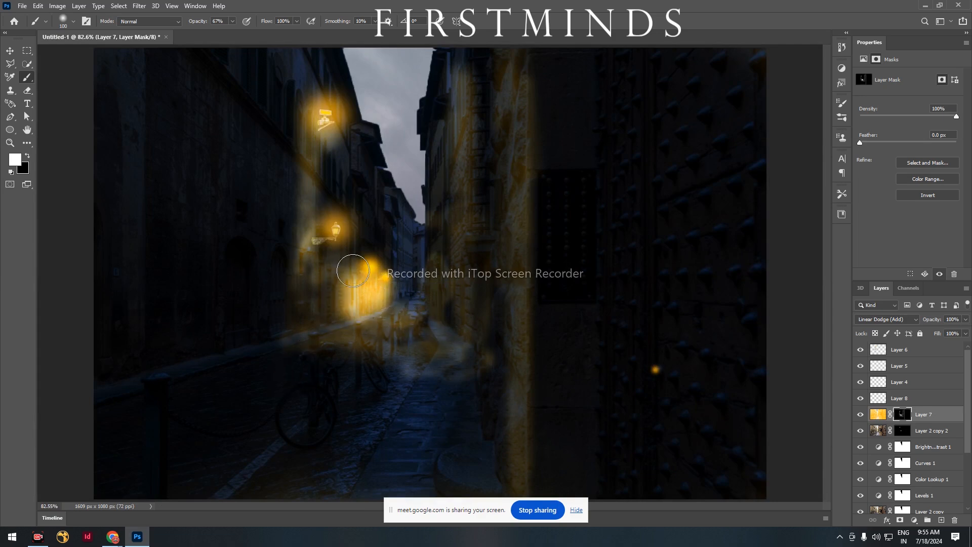
pyautogui.click(350, 269)
pyautogui.scroll(-4, 377, 349)
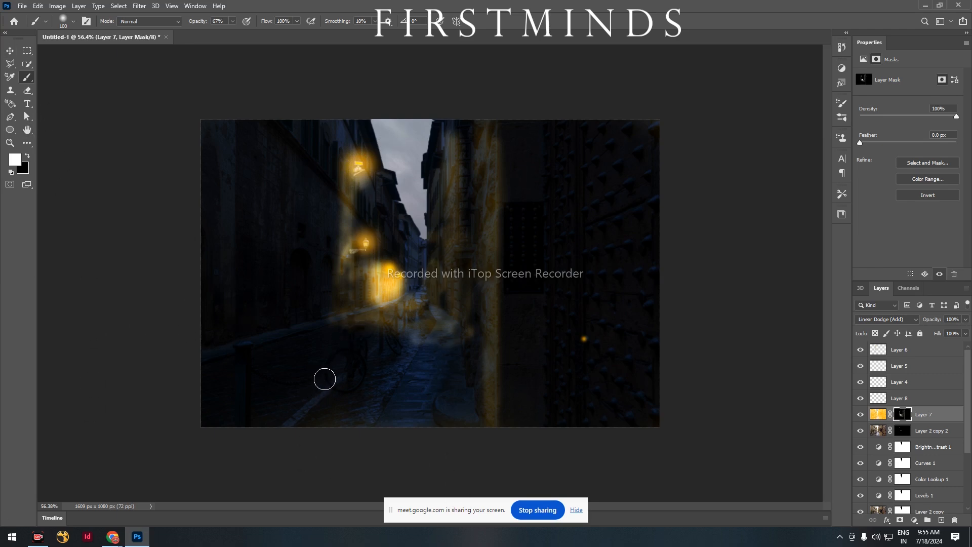
# Step: Try to spread orange light over the street and bicycle at 67% opacity, and undo the stroke
pyautogui.moveTo(346, 333)
pyautogui.mouseDown()
pyautogui.moveTo(313, 445)
pyautogui.moveTo(264, 501)
pyautogui.moveTo(354, 450)
pyautogui.moveTo(338, 428)
pyautogui.moveTo(411, 429)
pyautogui.moveTo(337, 411)
pyautogui.moveTo(393, 397)
pyautogui.moveTo(347, 394)
pyautogui.moveTo(428, 390)
pyautogui.moveTo(359, 379)
pyautogui.moveTo(349, 365)
pyautogui.moveTo(355, 341)
pyautogui.moveTo(440, 355)
pyautogui.moveTo(390, 397)
pyautogui.mouseUp()
pyautogui.hotkey('ctrl', 'z')
pyautogui.hotkey('ctrl', 'z')
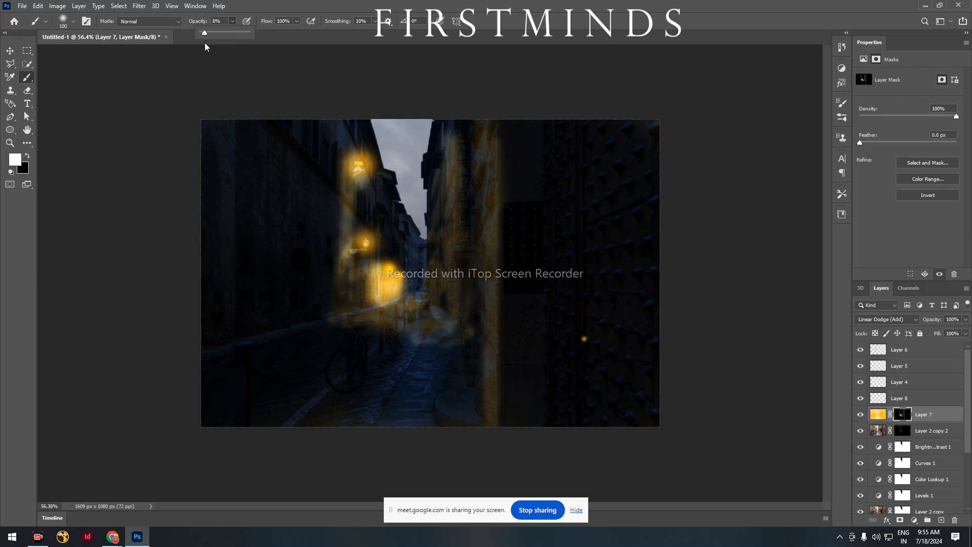
# Step: Spread faint orange light over the street, bicycles and lower opposite wall with the white brush at 11% opacity
pyautogui.moveTo(367, 350)
pyautogui.mouseDown()
pyautogui.moveTo(292, 451)
pyautogui.moveTo(385, 361)
pyautogui.moveTo(330, 397)
pyautogui.moveTo(391, 345)
pyautogui.moveTo(409, 349)
pyautogui.moveTo(331, 442)
pyautogui.moveTo(354, 433)
pyautogui.moveTo(391, 393)
pyautogui.moveTo(453, 365)
pyautogui.moveTo(425, 394)
pyautogui.moveTo(447, 364)
pyautogui.moveTo(419, 426)
pyautogui.moveTo(417, 357)
pyautogui.moveTo(448, 353)
pyautogui.moveTo(444, 361)
pyautogui.moveTo(455, 361)
pyautogui.moveTo(440, 371)
pyautogui.moveTo(460, 391)
pyautogui.moveTo(444, 401)
pyautogui.moveTo(472, 417)
pyautogui.moveTo(481, 249)
pyautogui.mouseUp()
pyautogui.scroll(3, 429, 307)
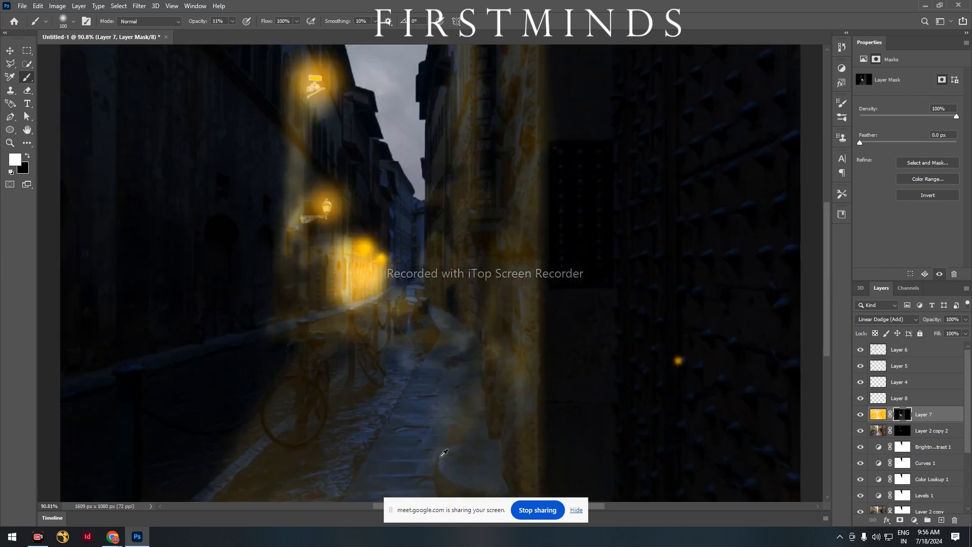
pyautogui.moveTo(461, 409); pyautogui.dragTo(456, 300)
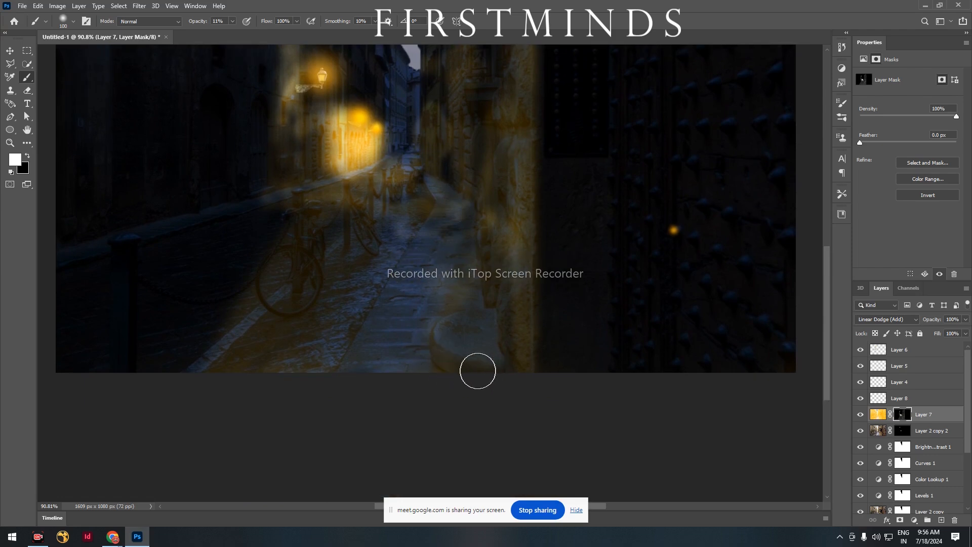
# Step: Reduce the orange spill around the rounded stone base and along the opposite wall's edge with a 50 px black brush at 34% opacity
pyautogui.press('x')
pyautogui.press('[')
pyautogui.press('[')
pyautogui.press('[')
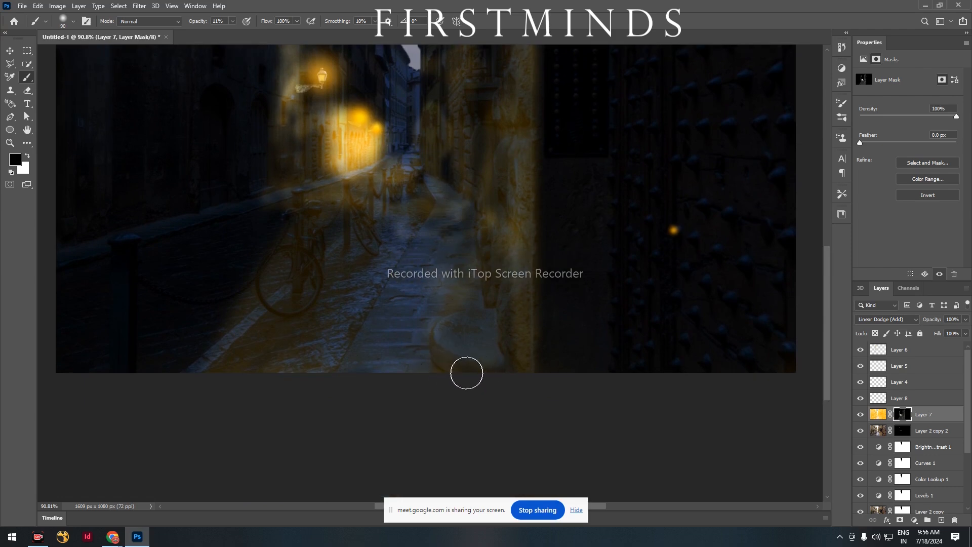
pyautogui.press('[')
pyautogui.press('[')
pyautogui.click(233, 21)
pyautogui.moveTo(444, 356)
pyautogui.mouseDown()
pyautogui.moveTo(488, 370)
pyautogui.moveTo(441, 363)
pyautogui.mouseUp()
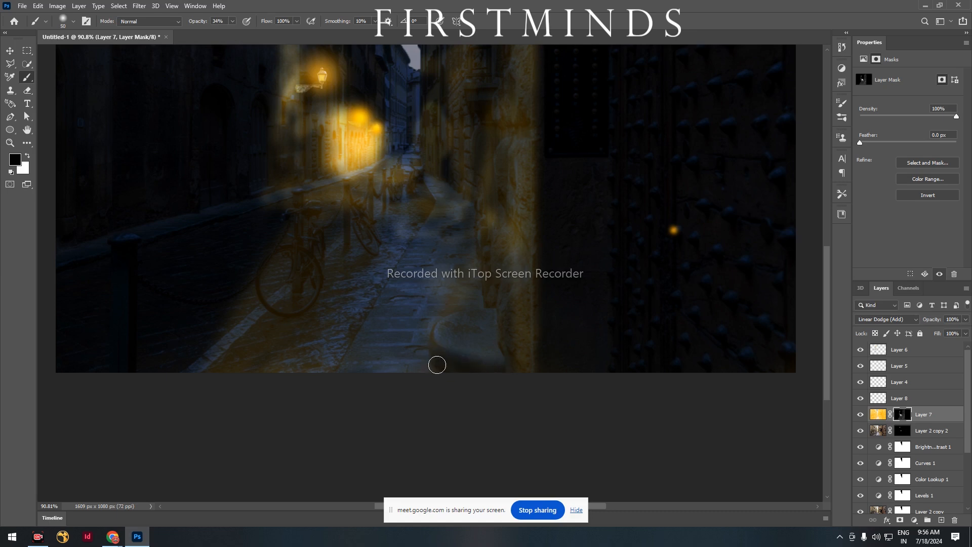
pyautogui.moveTo(528, 358)
pyautogui.mouseDown()
pyautogui.moveTo(539, 266)
pyautogui.moveTo(544, 365)
pyautogui.moveTo(539, 230)
pyautogui.moveTo(557, 98)
pyautogui.mouseUp()
pyautogui.scroll(3, 618, 176)
pyautogui.moveTo(540, 83)
pyautogui.mouseDown()
pyautogui.moveTo(531, 327)
pyautogui.moveTo(525, 103)
pyautogui.mouseUp()
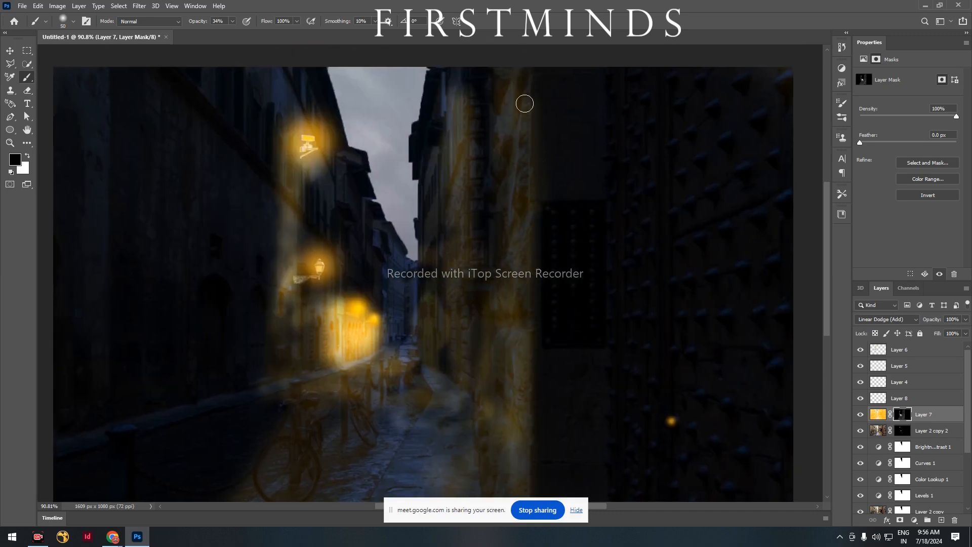
# Step: Build up orange light down the full height of the opposite wall with a 150 px white brush at 14% opacity
pyautogui.scroll(-2, 561, 299)
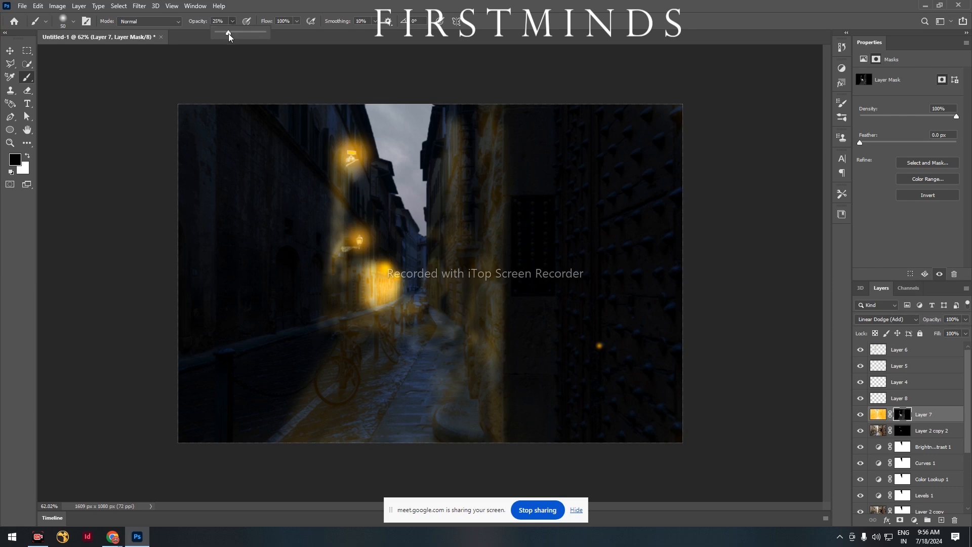
pyautogui.press('x')
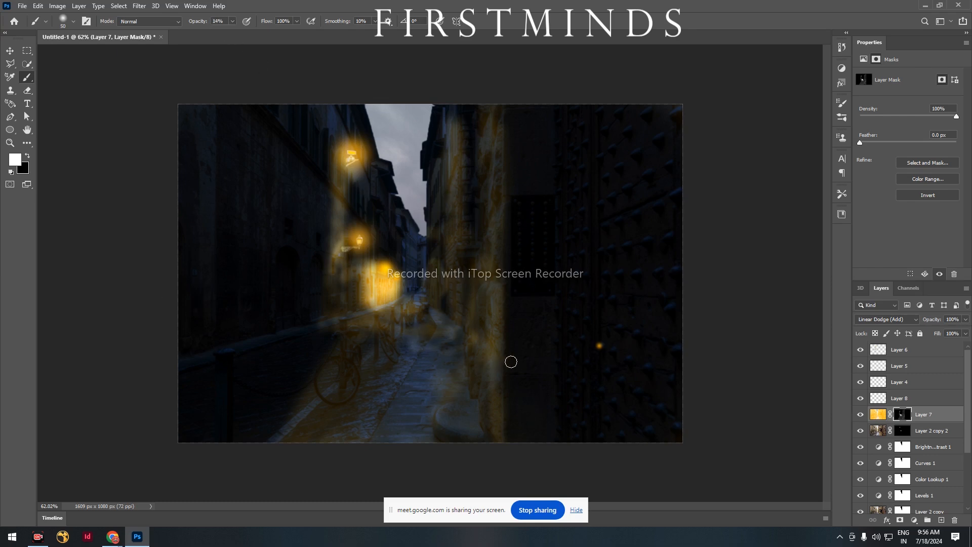
pyautogui.moveTo(515, 219)
pyautogui.mouseDown()
pyautogui.moveTo(494, 191)
pyautogui.moveTo(491, 292)
pyautogui.moveTo(492, 173)
pyautogui.mouseUp()
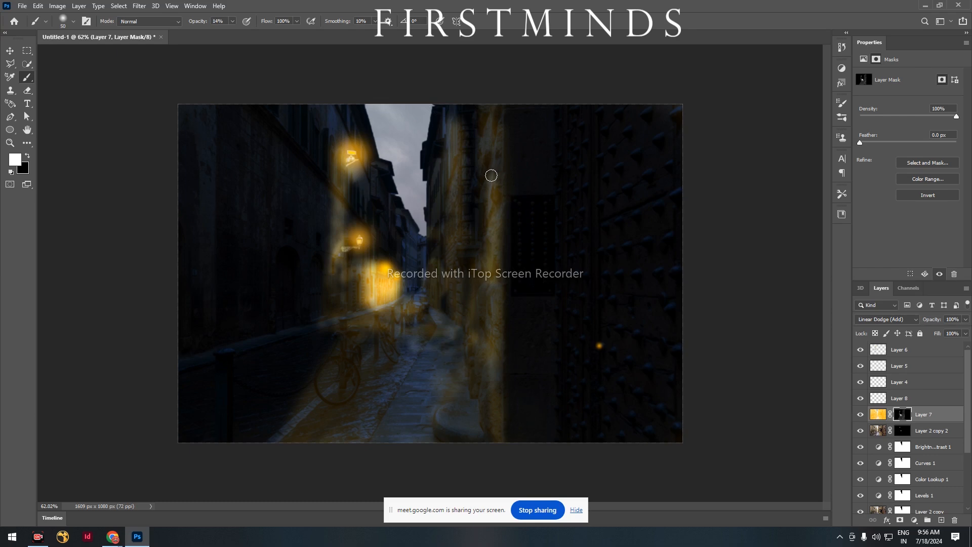
pyautogui.press(']')
pyautogui.press(']')
pyautogui.press(']')
pyautogui.press(']')
pyautogui.press(']')
pyautogui.press(']')
pyautogui.press(']')
pyautogui.moveTo(486, 111)
pyautogui.mouseDown()
pyautogui.moveTo(470, 447)
pyautogui.moveTo(473, 390)
pyautogui.moveTo(480, 439)
pyautogui.moveTo(471, 393)
pyautogui.moveTo(480, 378)
pyautogui.moveTo(481, 407)
pyautogui.moveTo(481, 126)
pyautogui.moveTo(478, 104)
pyautogui.moveTo(449, 107)
pyautogui.moveTo(473, 123)
pyautogui.moveTo(457, 116)
pyautogui.moveTo(464, 324)
pyautogui.moveTo(453, 317)
pyautogui.moveTo(491, 186)
pyautogui.mouseUp()
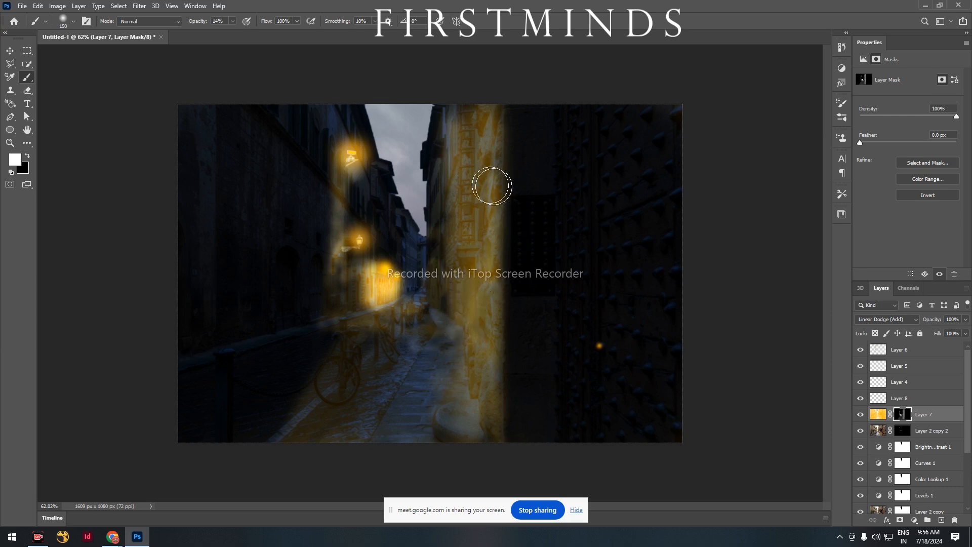
# Step: Mask the orange light off the narrow vertical column on the opposite wall with a 45 px black brush at 100% opacity
pyautogui.scroll(2, 440, 250)
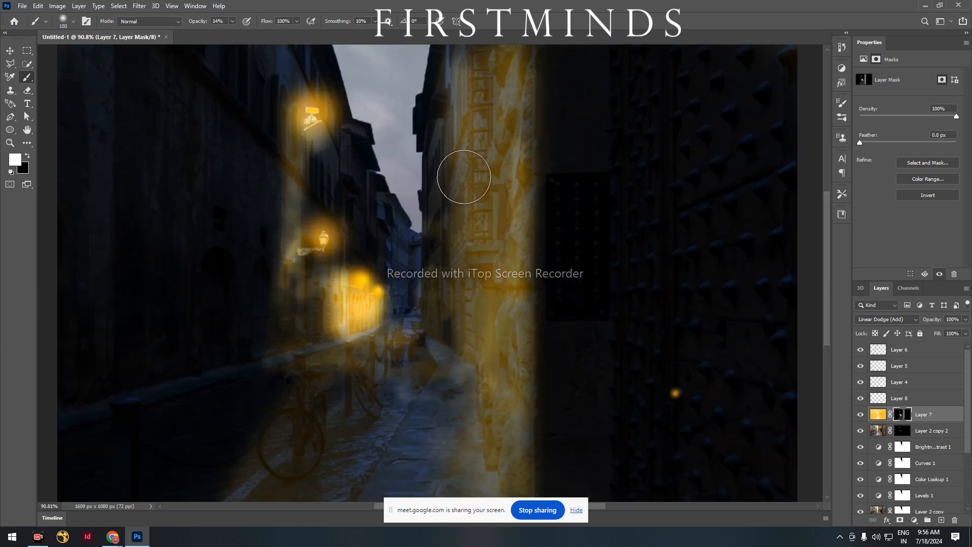
pyautogui.press('x')
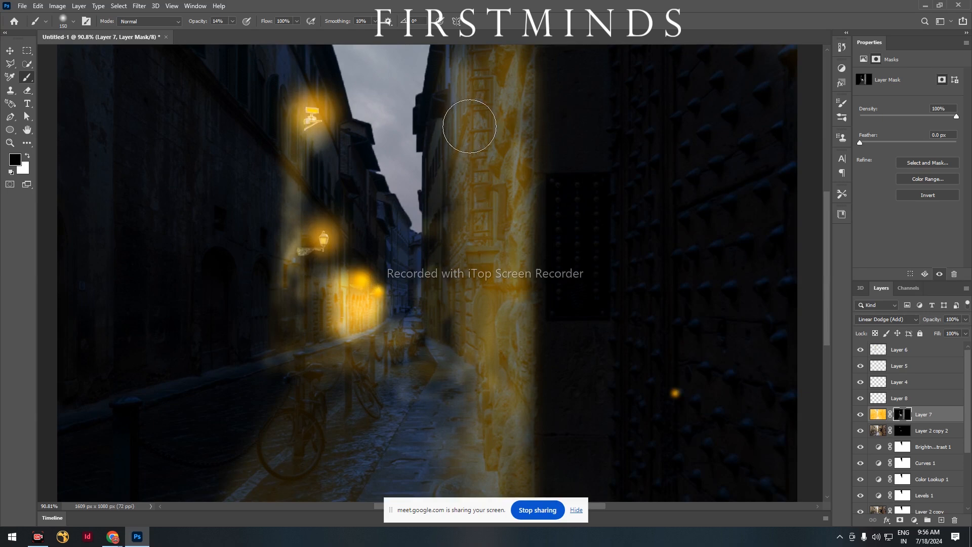
pyautogui.press('[')
pyautogui.press('[')
pyautogui.press('[')
pyautogui.press('[')
pyautogui.press('[')
pyautogui.press('[')
pyautogui.press('[')
pyautogui.press('[')
pyautogui.moveTo(475, 125); pyautogui.dragTo(472, 234)
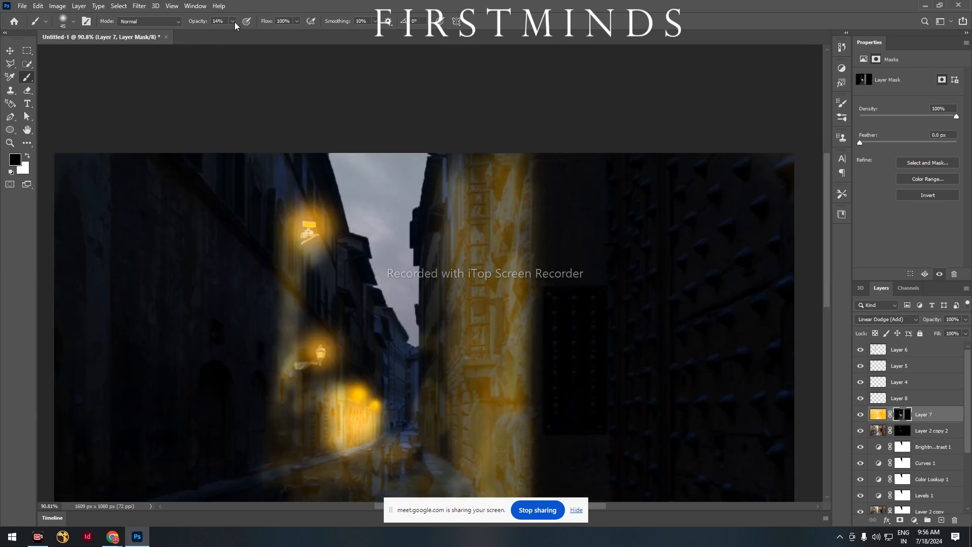
pyautogui.moveTo(469, 141)
pyautogui.mouseDown()
pyautogui.moveTo(472, 209)
pyautogui.moveTo(482, 158)
pyautogui.moveTo(482, 171)
pyautogui.moveTo(477, 293)
pyautogui.moveTo(473, 206)
pyautogui.moveTo(482, 376)
pyautogui.moveTo(483, 362)
pyautogui.moveTo(484, 270)
pyautogui.moveTo(474, 373)
pyautogui.moveTo(449, 274)
pyautogui.moveTo(458, 284)
pyautogui.moveTo(461, 380)
pyautogui.moveTo(466, 327)
pyautogui.mouseUp()
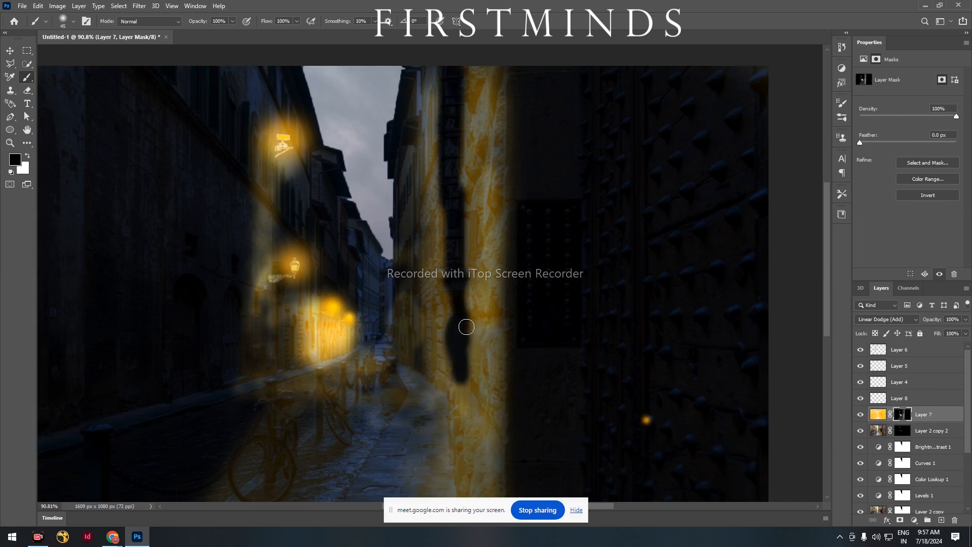
pyautogui.moveTo(462, 388)
pyautogui.mouseDown()
pyautogui.moveTo(464, 307)
pyautogui.moveTo(463, 404)
pyautogui.moveTo(460, 315)
pyautogui.moveTo(461, 393)
pyautogui.mouseUp()
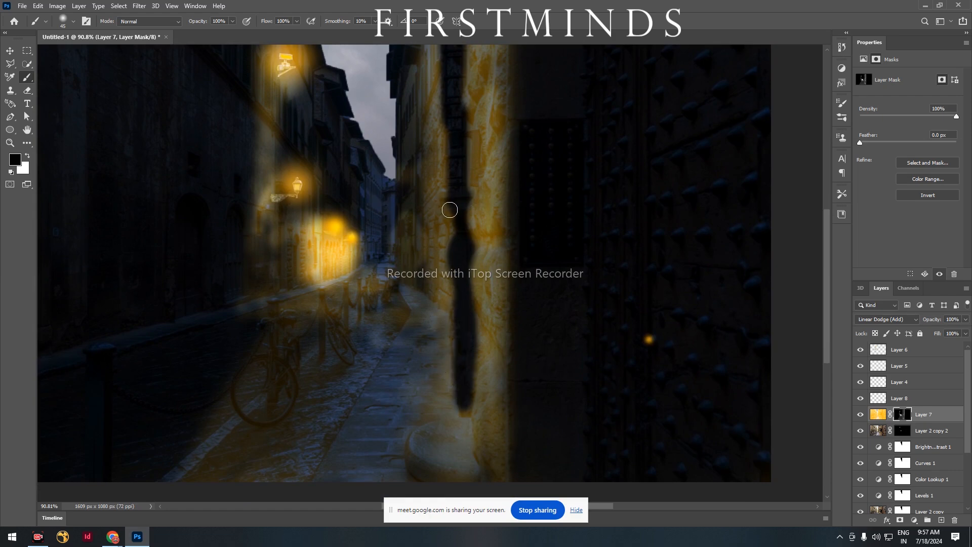
pyautogui.moveTo(448, 237); pyautogui.dragTo(445, 204)
pyautogui.moveTo(451, 150); pyautogui.dragTo(442, 382)
# Step: Softly restore orange light on and beside the masked column with a 45 px white brush at 8% opacity
pyautogui.click(233, 21)
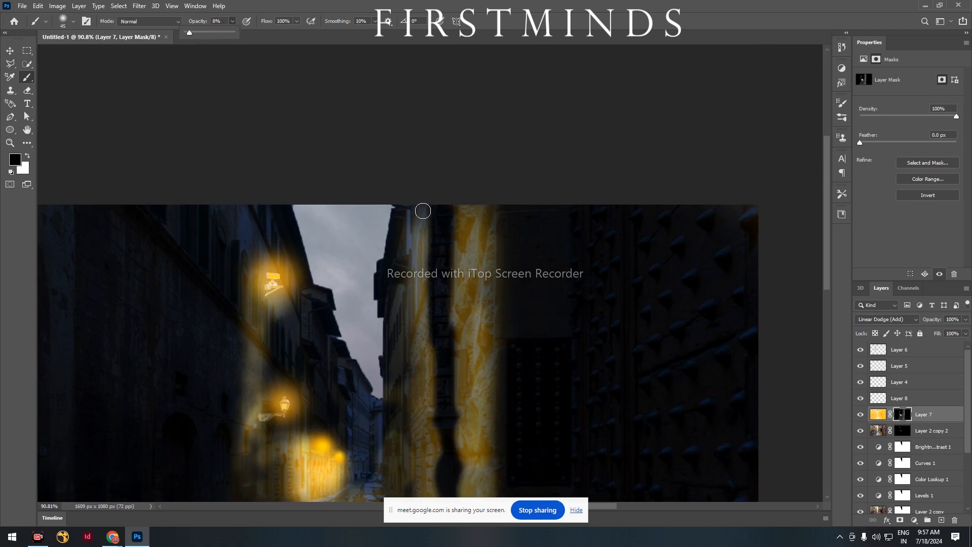
pyautogui.press('x')
pyautogui.moveTo(430, 227)
pyautogui.mouseDown()
pyautogui.moveTo(432, 358)
pyautogui.moveTo(471, 279)
pyautogui.moveTo(434, 223)
pyautogui.moveTo(431, 316)
pyautogui.mouseUp()
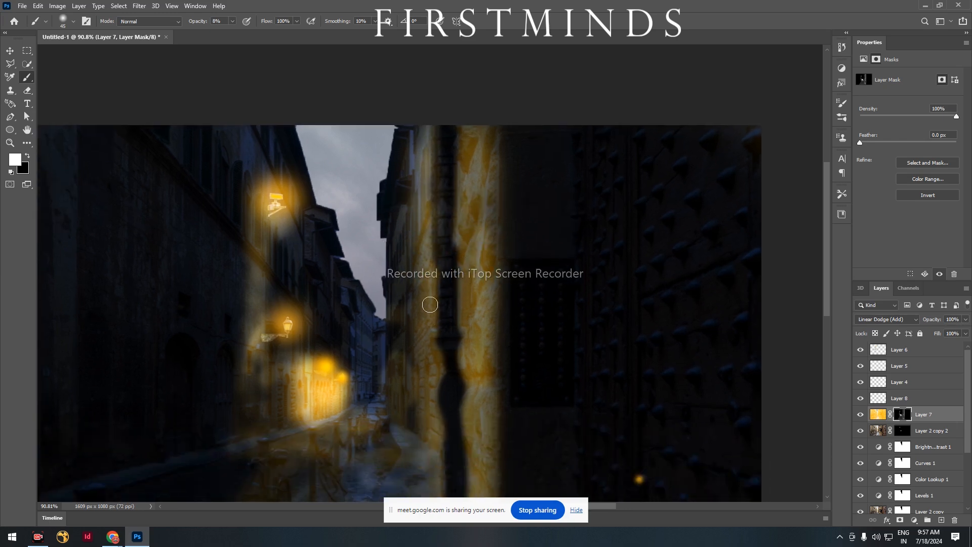
pyautogui.moveTo(431, 254); pyautogui.dragTo(430, 305)
pyautogui.moveTo(429, 227); pyautogui.dragTo(434, 297)
pyautogui.moveTo(426, 235); pyautogui.dragTo(444, 91)
pyautogui.moveTo(456, 378); pyautogui.dragTo(454, 275)
pyautogui.moveTo(440, 224)
pyautogui.mouseDown()
pyautogui.moveTo(428, 317)
pyautogui.moveTo(440, 348)
pyautogui.moveTo(443, 461)
pyautogui.mouseUp()
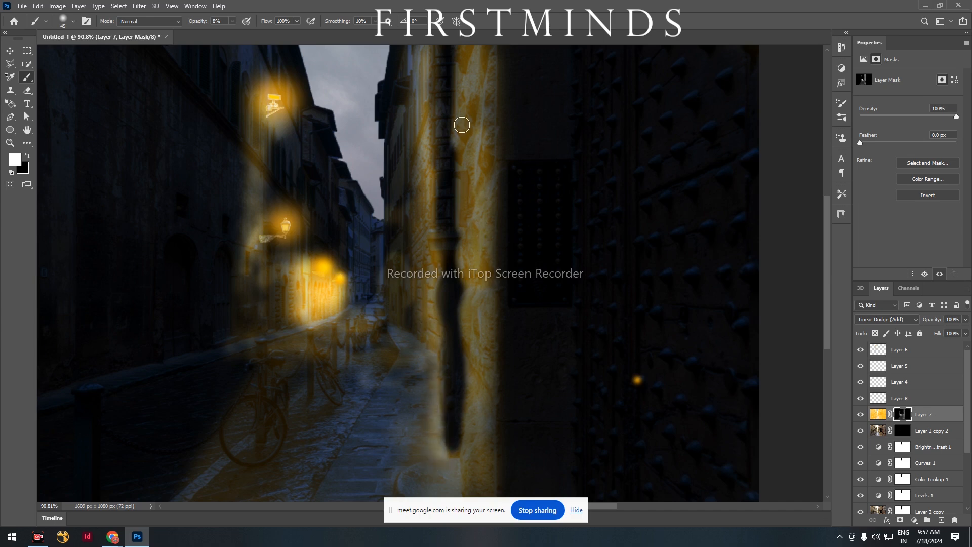
# Step: Try to darken individual stone patches on the lit opposite wall with a 10 px black brush, raising its opacity to 43%
pyautogui.scroll(2, 470, 112)
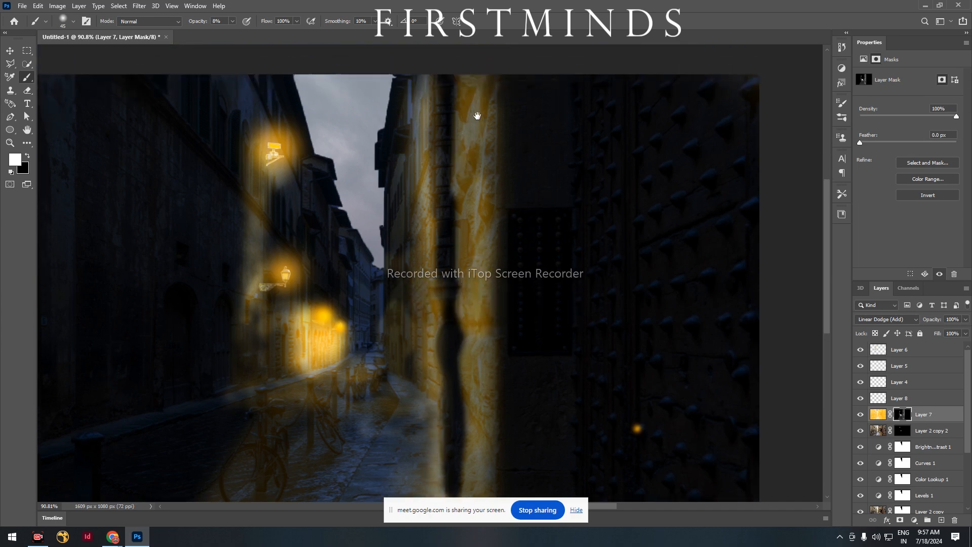
pyautogui.scroll(7, 483, 146)
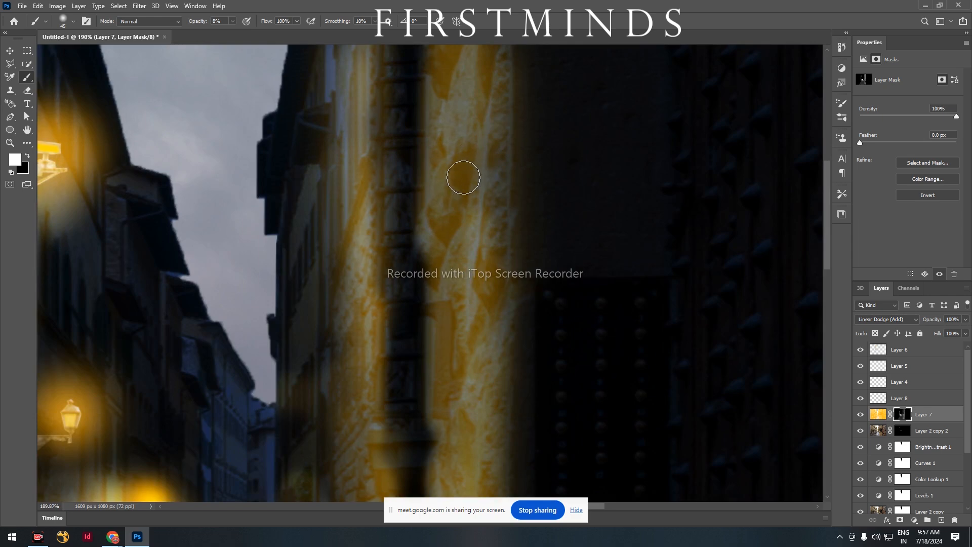
pyautogui.scroll(2, 463, 175)
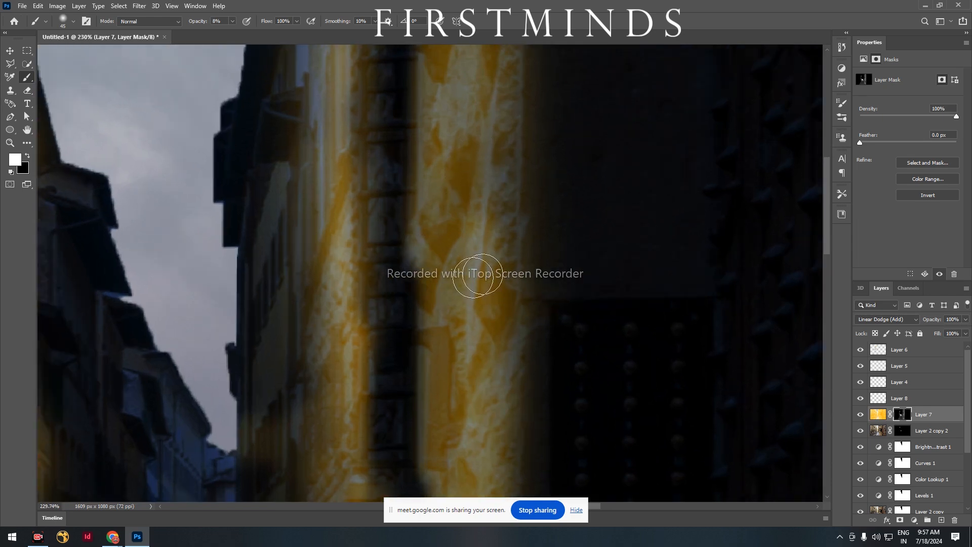
pyautogui.press('x')
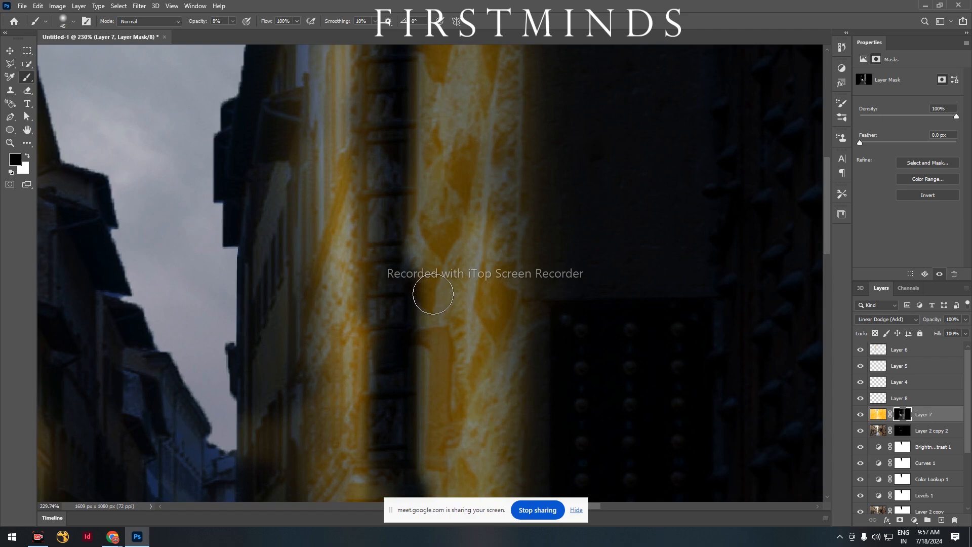
pyautogui.press('[')
pyautogui.press('[')
pyautogui.press('[')
pyautogui.press('[')
pyautogui.click(232, 21)
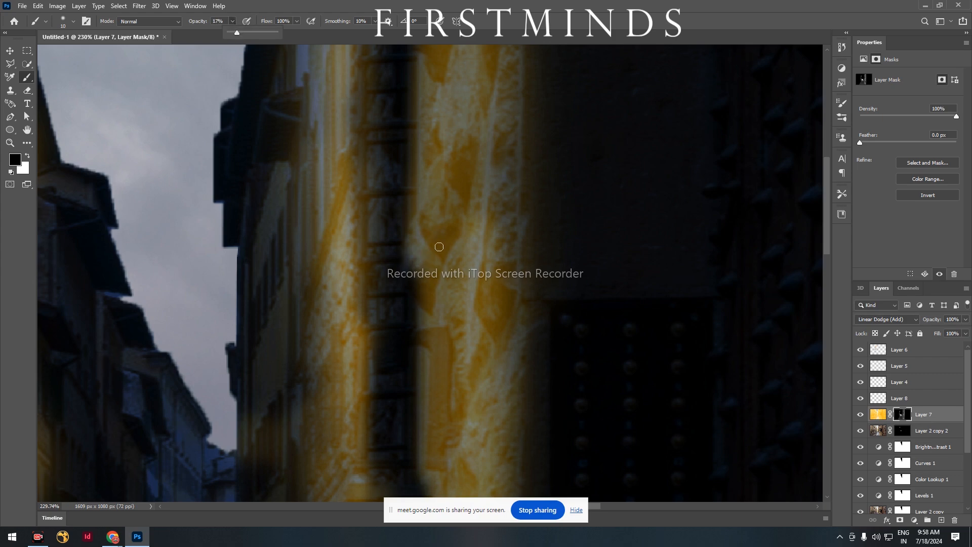
pyautogui.moveTo(440, 241); pyautogui.dragTo(447, 229)
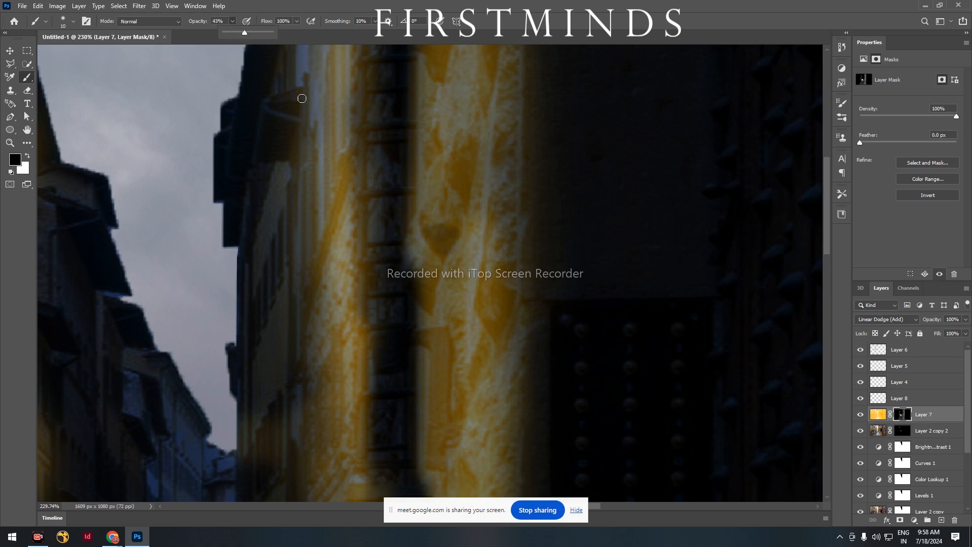
pyautogui.moveTo(442, 239)
pyautogui.mouseDown()
pyautogui.moveTo(434, 233)
pyautogui.moveTo(444, 240)
pyautogui.mouseUp()
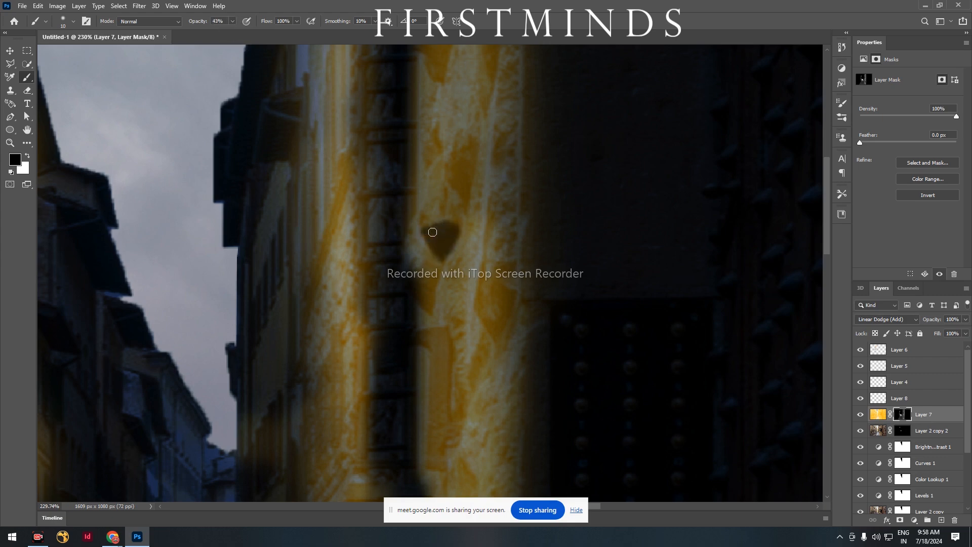
pyautogui.moveTo(466, 152); pyautogui.dragTo(451, 187)
pyautogui.scroll(-2, 401, 351)
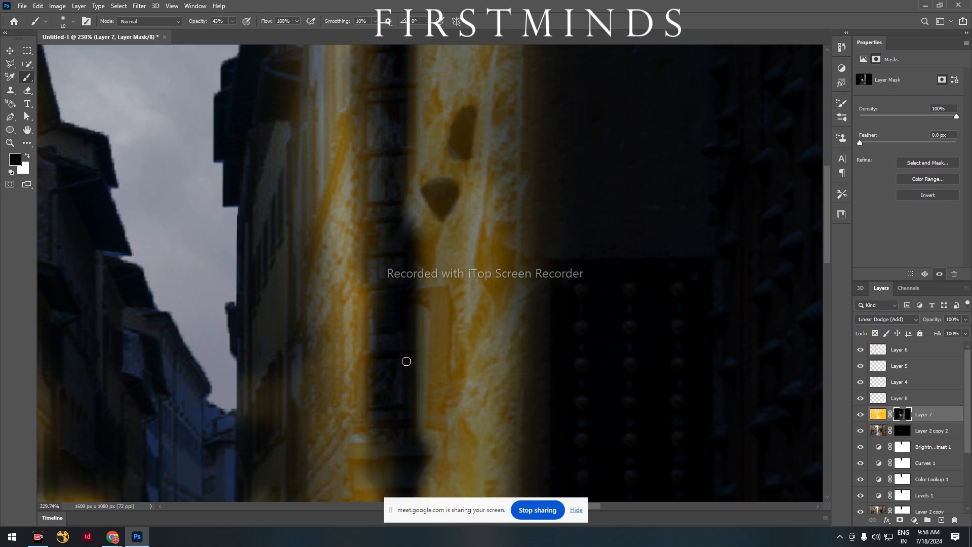
pyautogui.scroll(-4, 407, 359)
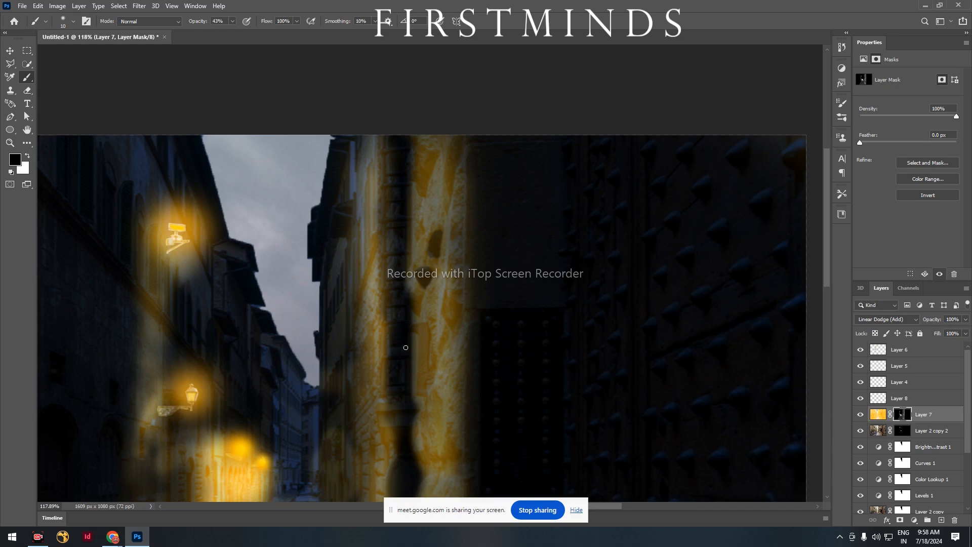
# Step: Undo the dark patch strokes on the opposite wall's stones
pyautogui.hotkey('ctrl', 'z')
pyautogui.hotkey('ctrl', 'z')
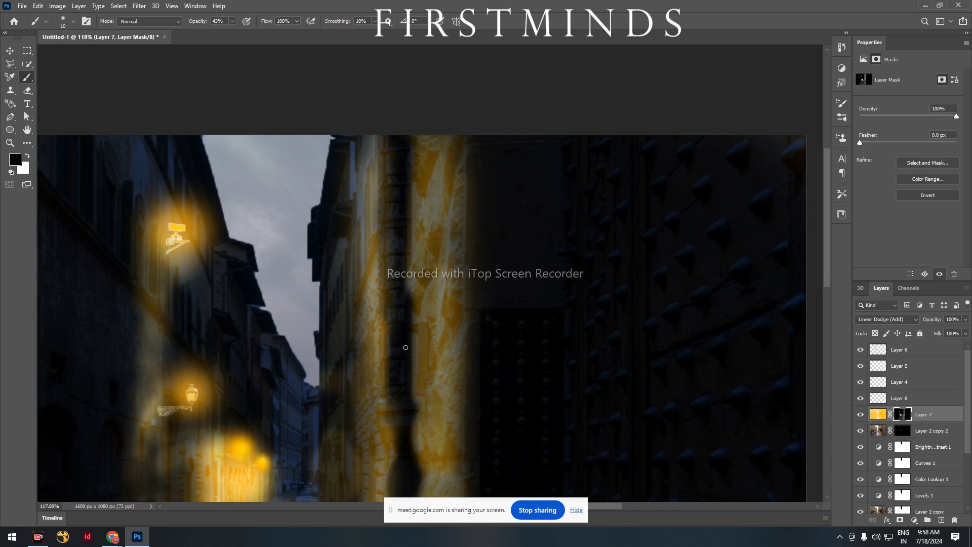
pyautogui.scroll(-5, 407, 345)
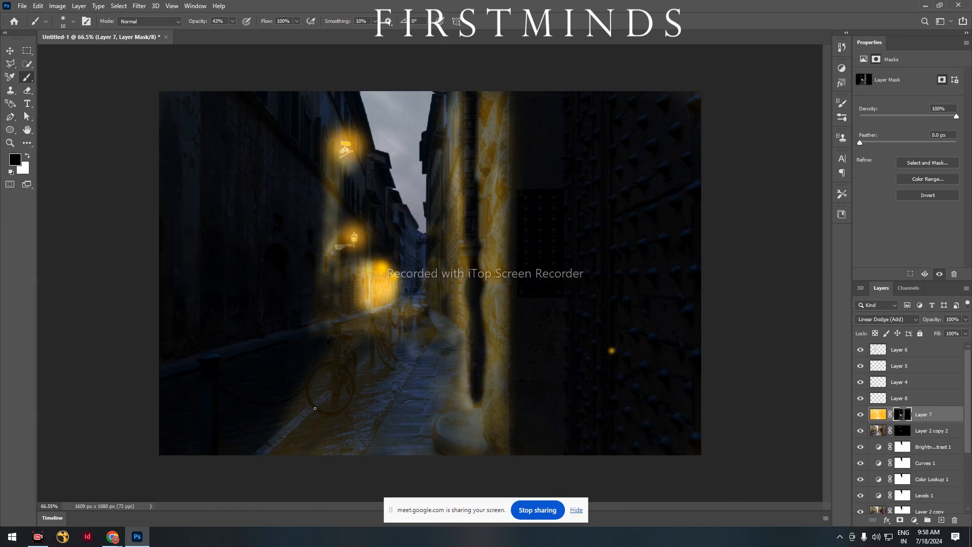
# Step: Brush soft orange light across the street around the bicycles and chain bollards on Layer 7's mask with a 90 px white brush at 6% opacity
pyautogui.scroll(2, 312, 355)
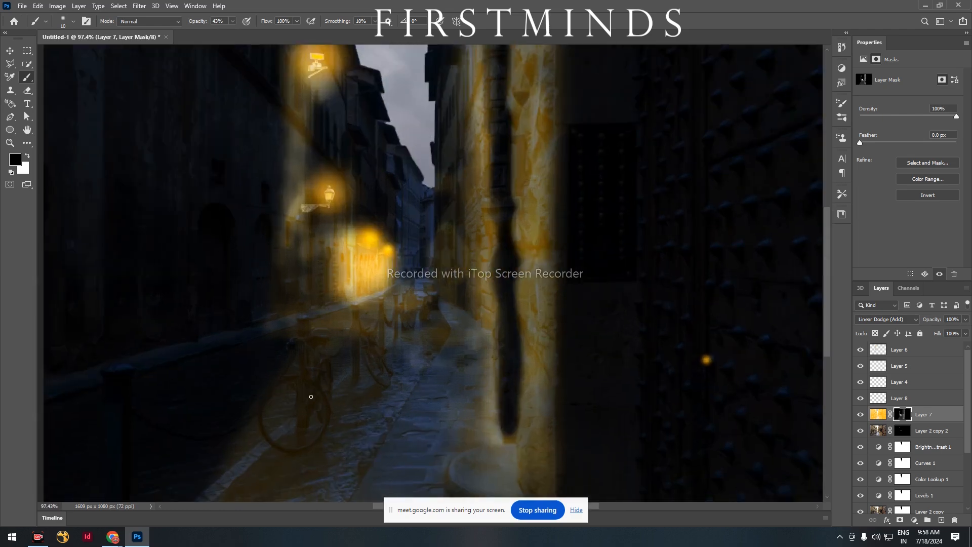
pyautogui.scroll(1, 315, 346)
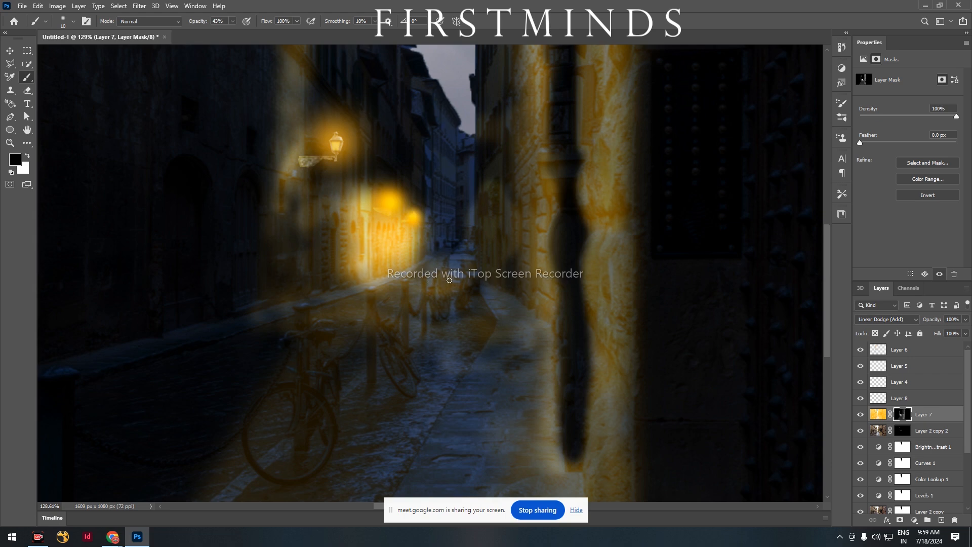
pyautogui.scroll(-4, 420, 341)
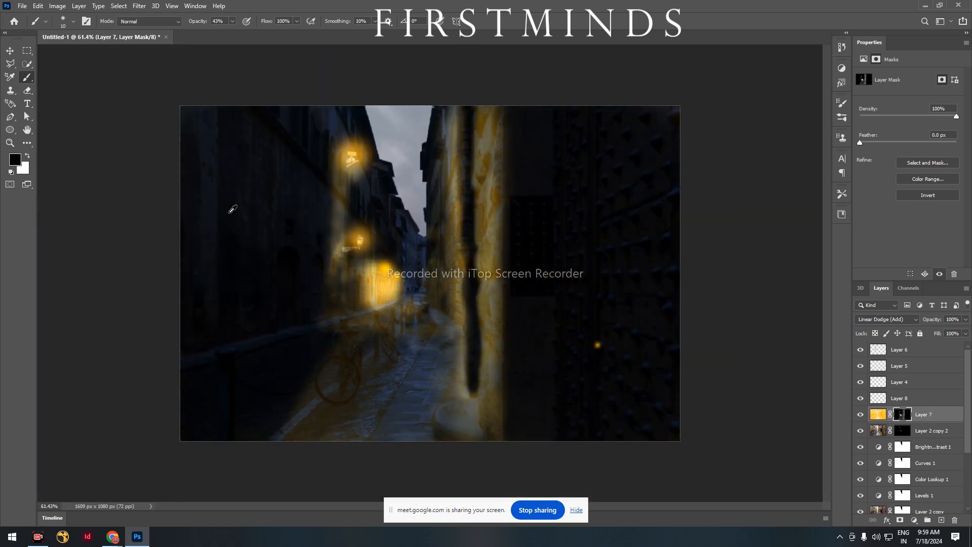
pyautogui.scroll(-2, 354, 271)
pyautogui.scroll(2, 354, 271)
pyautogui.press(']')
pyautogui.press(']')
pyautogui.press(']')
pyautogui.press(']')
pyautogui.press(']')
pyautogui.press(']')
pyautogui.press(']')
pyautogui.press(']')
pyautogui.click(232, 21)
pyautogui.moveTo(218, 33); pyautogui.dragTo(215, 35)
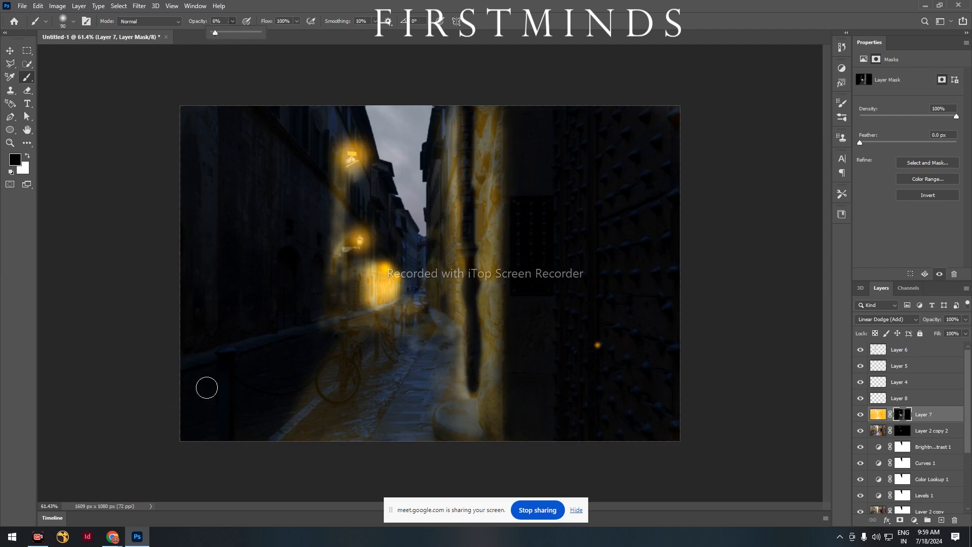
pyautogui.press('x')
pyautogui.moveTo(235, 385); pyautogui.dragTo(280, 364)
pyautogui.moveTo(329, 334)
pyautogui.mouseDown()
pyautogui.moveTo(209, 392)
pyautogui.moveTo(232, 425)
pyautogui.moveTo(304, 437)
pyautogui.moveTo(157, 422)
pyautogui.moveTo(217, 363)
pyautogui.moveTo(343, 309)
pyautogui.moveTo(192, 371)
pyautogui.moveTo(330, 341)
pyautogui.moveTo(233, 402)
pyautogui.moveTo(213, 443)
pyautogui.moveTo(342, 366)
pyautogui.moveTo(320, 410)
pyautogui.moveTo(330, 407)
pyautogui.moveTo(307, 364)
pyautogui.moveTo(234, 370)
pyautogui.moveTo(321, 329)
pyautogui.moveTo(274, 395)
pyautogui.moveTo(284, 407)
pyautogui.moveTo(314, 352)
pyautogui.moveTo(343, 344)
pyautogui.moveTo(288, 356)
pyautogui.moveTo(334, 340)
pyautogui.moveTo(240, 428)
pyautogui.moveTo(225, 403)
pyautogui.moveTo(123, 468)
pyautogui.moveTo(334, 325)
pyautogui.moveTo(233, 470)
pyautogui.moveTo(347, 413)
pyautogui.moveTo(332, 414)
pyautogui.moveTo(429, 347)
pyautogui.moveTo(362, 403)
pyautogui.moveTo(414, 372)
pyautogui.moveTo(406, 398)
pyautogui.moveTo(435, 353)
pyautogui.moveTo(413, 422)
pyautogui.moveTo(243, 411)
pyautogui.moveTo(229, 435)
pyautogui.moveTo(184, 438)
pyautogui.moveTo(280, 450)
pyautogui.moveTo(433, 442)
pyautogui.moveTo(194, 439)
pyautogui.moveTo(294, 388)
pyautogui.moveTo(275, 390)
pyautogui.moveTo(310, 360)
pyautogui.moveTo(247, 356)
pyautogui.moveTo(232, 375)
pyautogui.moveTo(349, 324)
pyautogui.moveTo(395, 321)
pyautogui.moveTo(299, 406)
pyautogui.moveTo(450, 304)
pyautogui.moveTo(390, 408)
pyautogui.moveTo(409, 396)
pyautogui.moveTo(233, 442)
pyautogui.mouseUp()
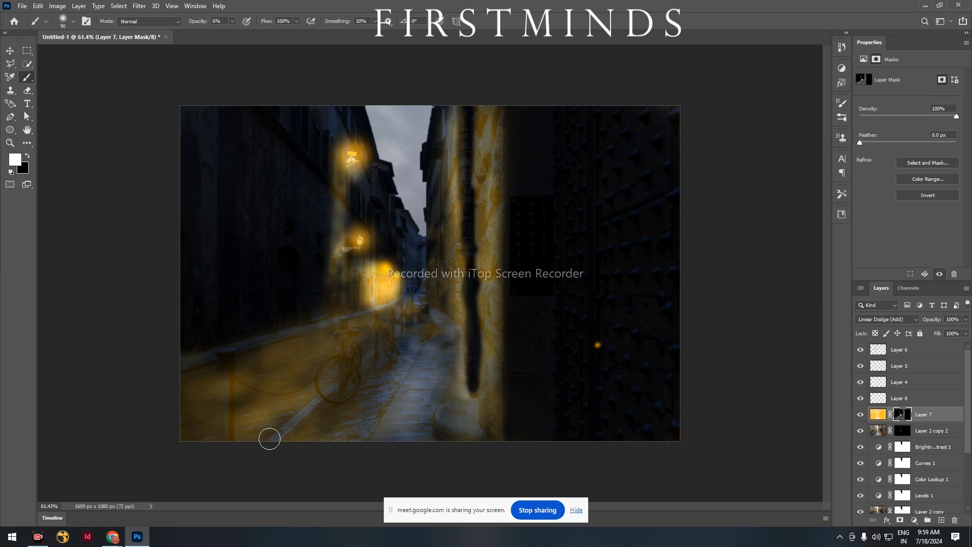
# Step: Slightly dim the orange light on the foreground street pavement with a 250 px black brush at 6% opacity and compare with Layer 6 hidden
pyautogui.press('x')
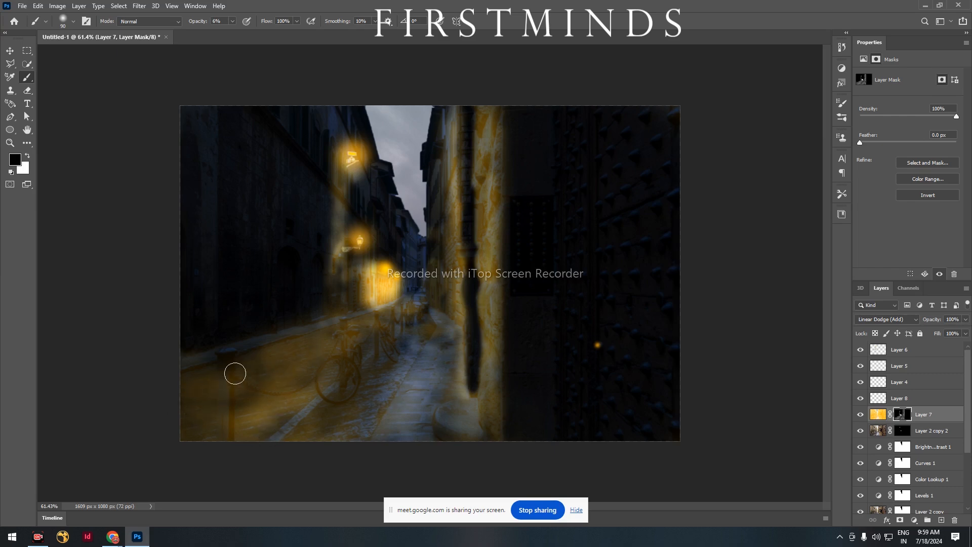
pyautogui.press(']')
pyautogui.press(']')
pyautogui.press(']')
pyautogui.press(']')
pyautogui.press(']')
pyautogui.press(']')
pyautogui.moveTo(242, 427)
pyautogui.mouseDown()
pyautogui.moveTo(282, 387)
pyautogui.moveTo(215, 399)
pyautogui.moveTo(368, 332)
pyautogui.moveTo(351, 349)
pyautogui.moveTo(371, 339)
pyautogui.moveTo(275, 371)
pyautogui.moveTo(218, 418)
pyautogui.moveTo(166, 399)
pyautogui.moveTo(211, 394)
pyautogui.moveTo(179, 389)
pyautogui.moveTo(299, 429)
pyautogui.mouseUp()
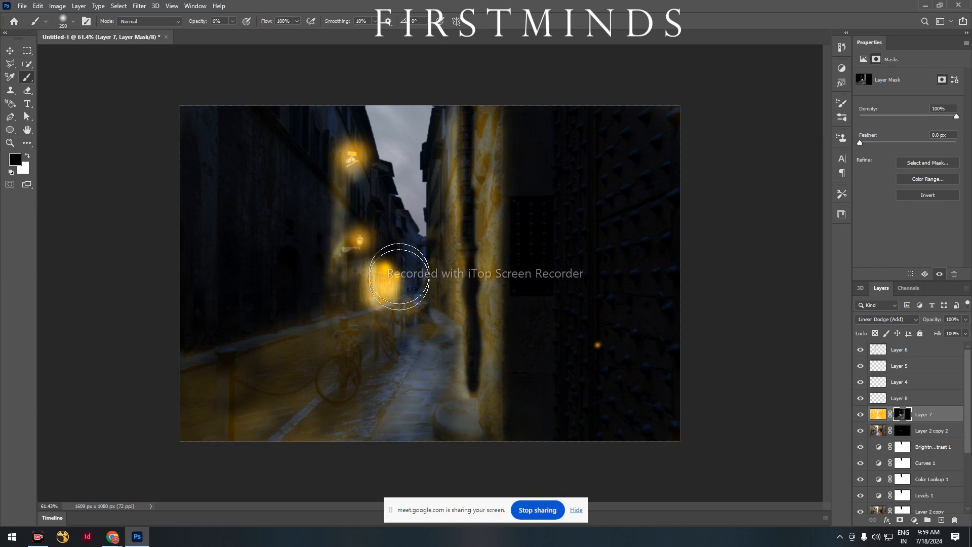
pyautogui.click(861, 350)
pyautogui.click(861, 350)
# Step: Build up orange light over the studded wall beside the dark doorway with repeated strokes of a 250 px white brush at 6% opacity
pyautogui.scroll(-6, 186, 299)
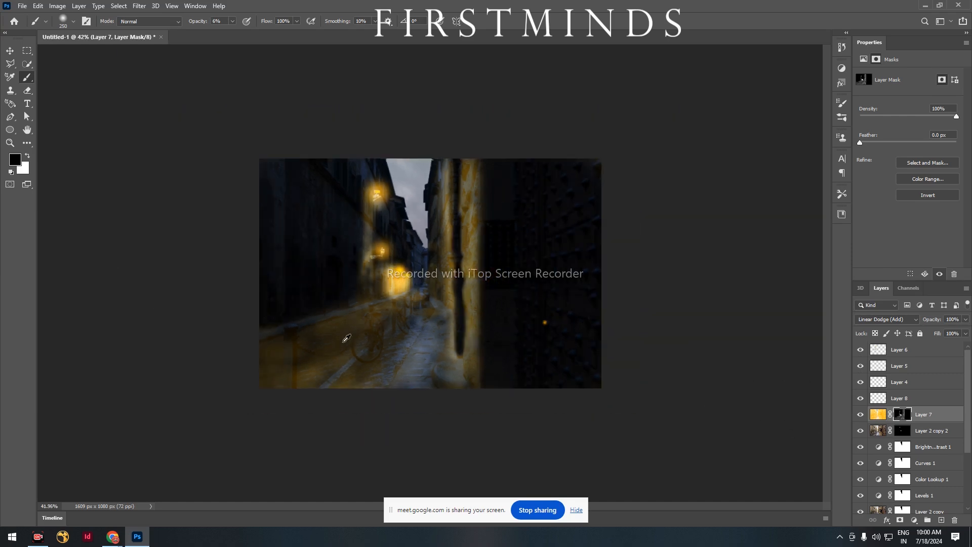
pyautogui.scroll(4, 186, 299)
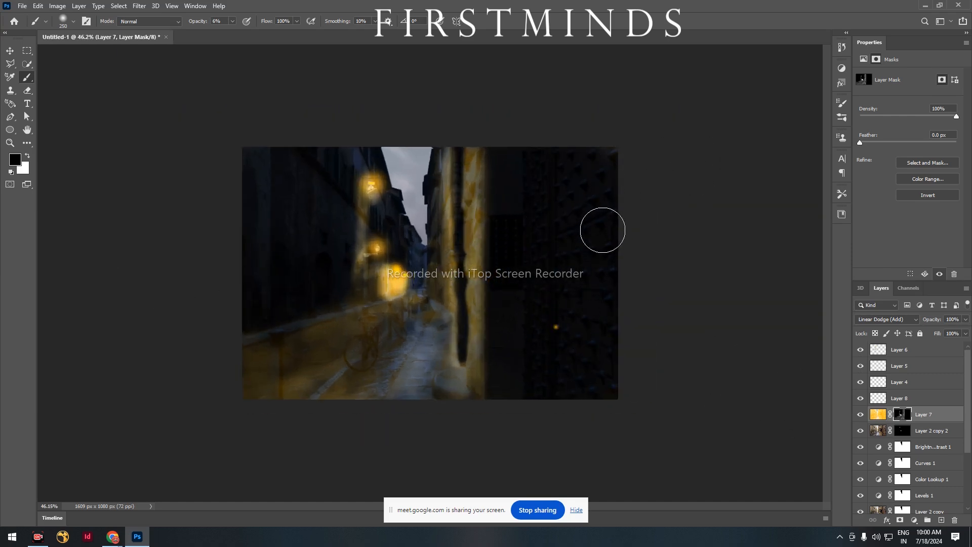
pyautogui.press('x')
pyautogui.moveTo(603, 174)
pyautogui.mouseDown()
pyautogui.moveTo(568, 344)
pyautogui.moveTo(597, 201)
pyautogui.moveTo(602, 328)
pyautogui.moveTo(593, 143)
pyautogui.moveTo(545, 395)
pyautogui.mouseUp()
pyautogui.moveTo(553, 157); pyautogui.dragTo(569, 423)
pyautogui.moveTo(606, 180); pyautogui.dragTo(607, 483)
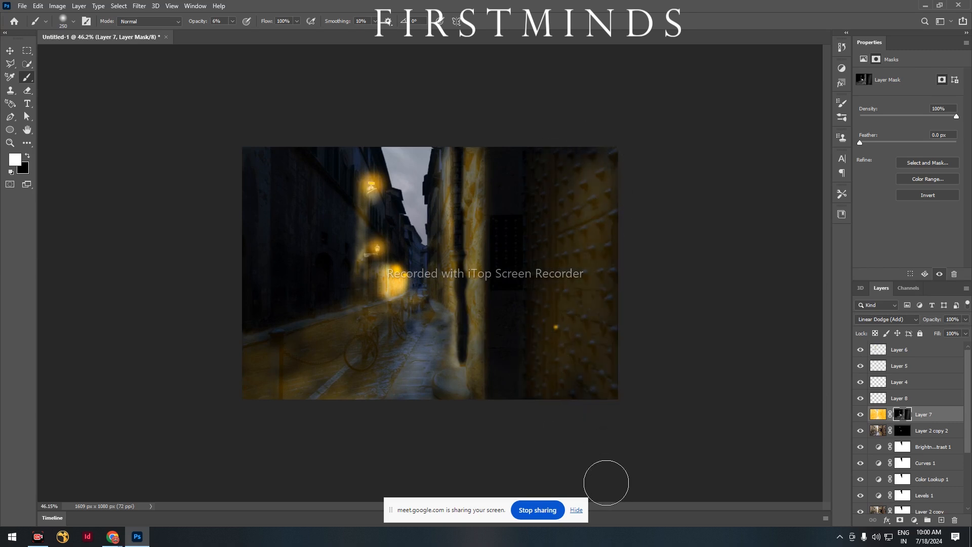
pyautogui.moveTo(595, 256)
pyautogui.mouseDown()
pyautogui.moveTo(600, 405)
pyautogui.moveTo(621, 280)
pyautogui.moveTo(616, 467)
pyautogui.moveTo(560, 159)
pyautogui.moveTo(549, 452)
pyautogui.mouseUp()
pyautogui.moveTo(534, 127); pyautogui.dragTo(542, 478)
pyautogui.moveTo(564, 338); pyautogui.dragTo(577, 512)
pyautogui.moveTo(581, 87)
pyautogui.mouseDown()
pyautogui.moveTo(573, 385)
pyautogui.moveTo(562, 423)
pyautogui.mouseUp()
pyautogui.moveTo(586, 122); pyautogui.dragTo(600, 470)
pyautogui.moveTo(571, 164); pyautogui.dragTo(592, 381)
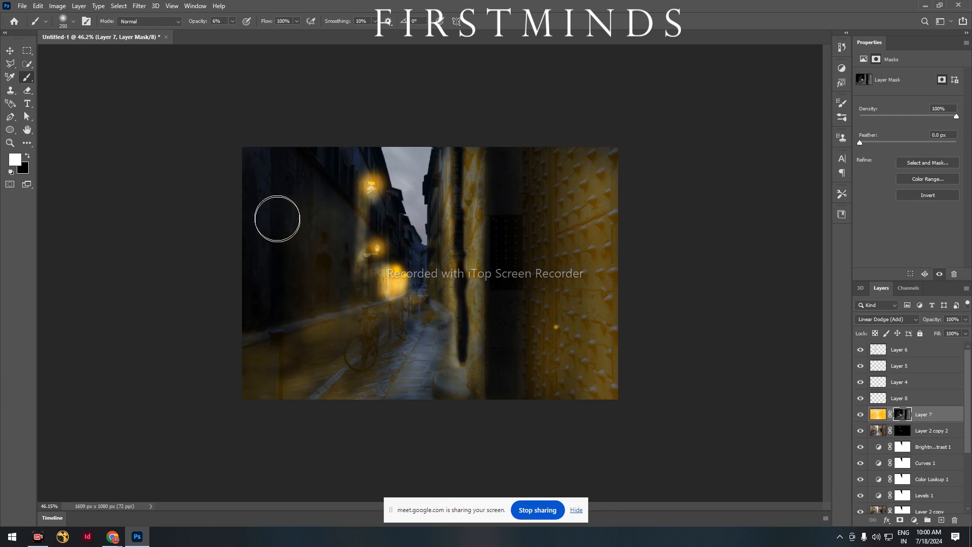
# Step: Add faint orange light to the wall with the arched doorways and the far end of the street using the 250 px white brush
pyautogui.moveTo(339, 253); pyautogui.dragTo(348, 358)
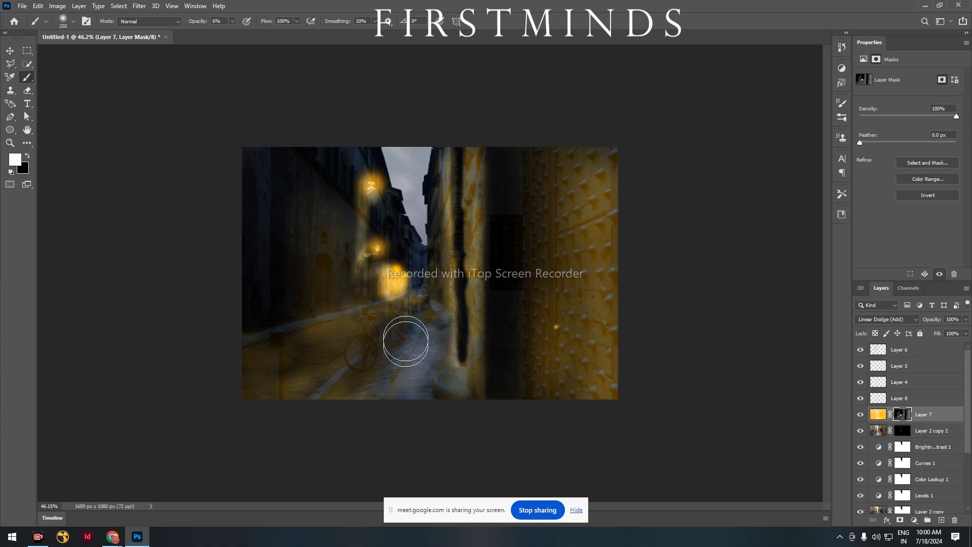
pyautogui.moveTo(378, 258)
pyautogui.mouseDown()
pyautogui.moveTo(383, 339)
pyautogui.moveTo(393, 266)
pyautogui.moveTo(408, 309)
pyautogui.moveTo(413, 273)
pyautogui.moveTo(416, 300)
pyautogui.mouseUp()
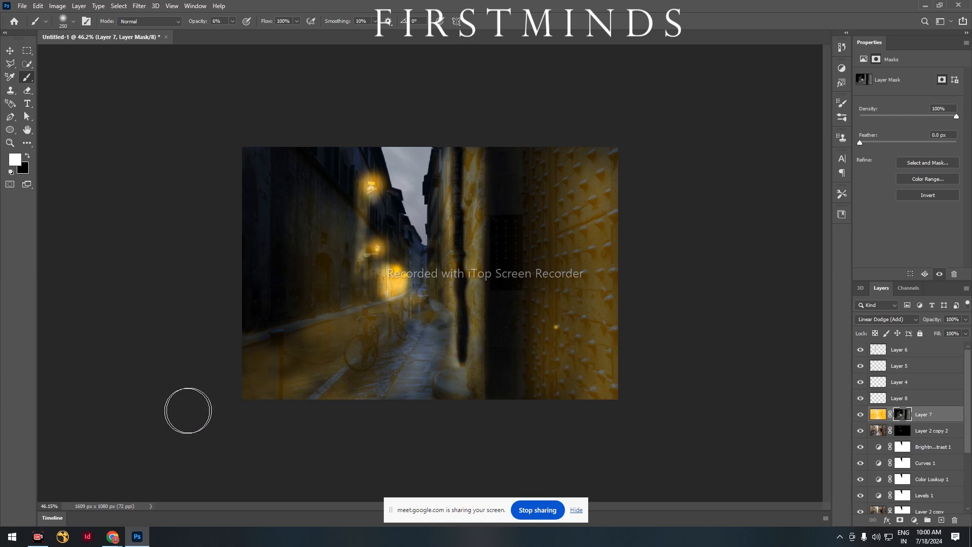
pyautogui.scroll(-2, 439, 409)
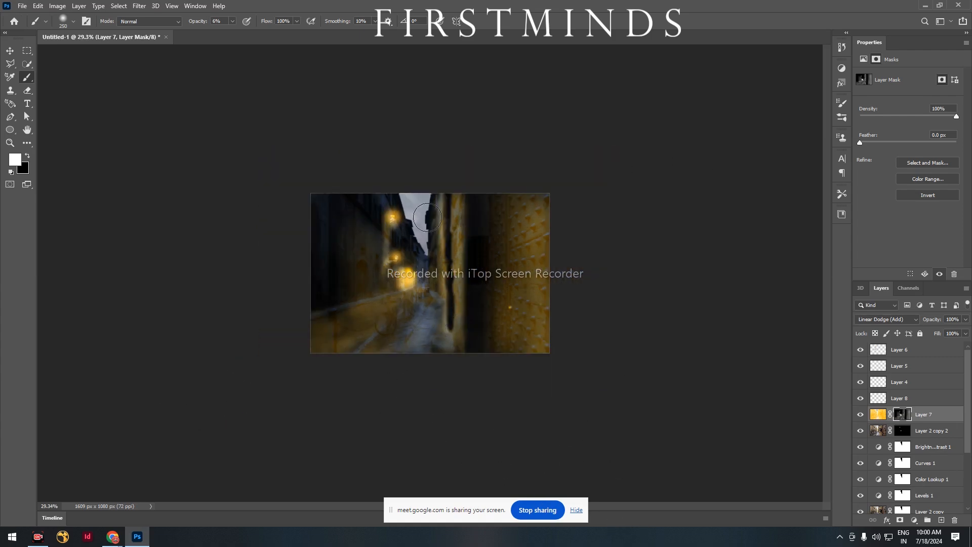
pyautogui.scroll(1, 420, 269)
pyautogui.scroll(2, 399, 302)
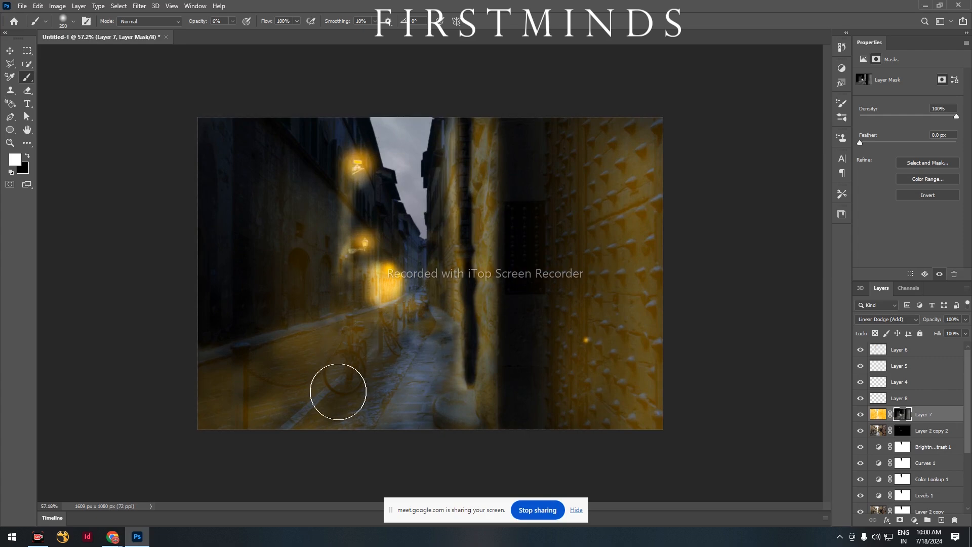
pyautogui.scroll(3, 315, 391)
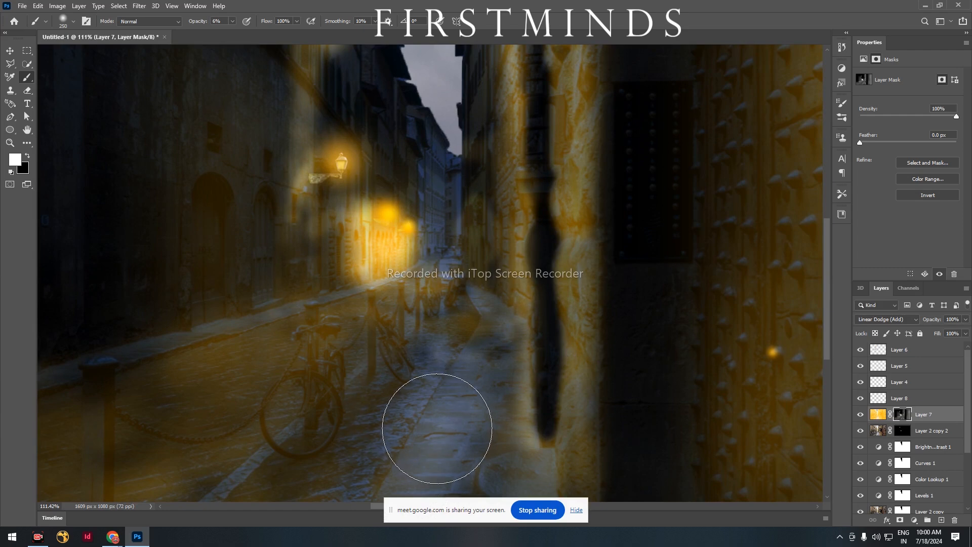
pyautogui.press('l')
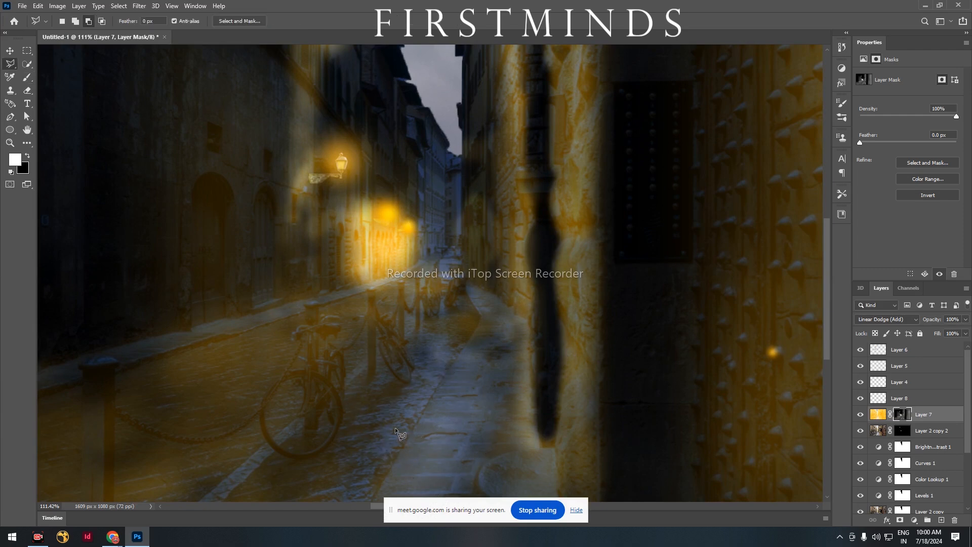
pyautogui.click(368, 374)
pyautogui.press('Escape')
pyautogui.scroll(-4, 308, 321)
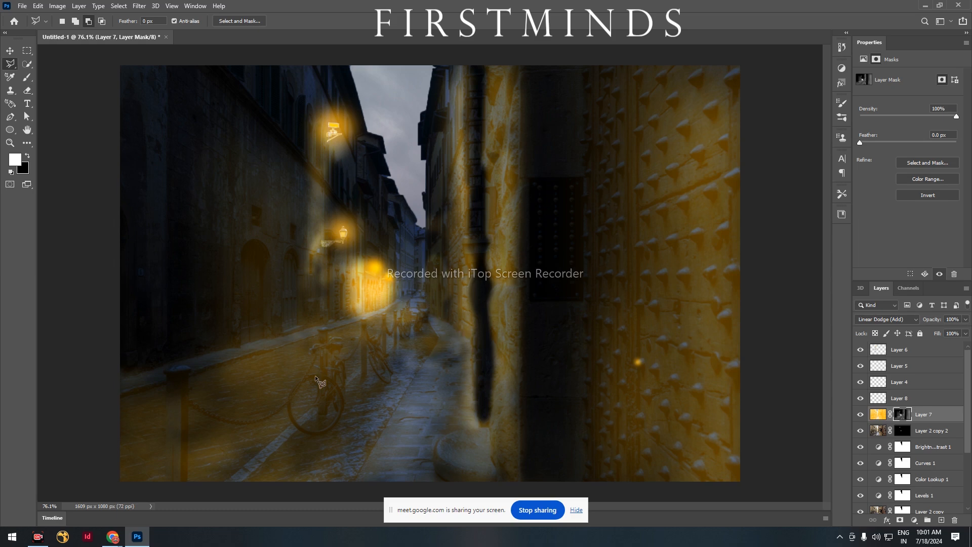
pyautogui.click(318, 414)
pyautogui.press('Escape')
# Step: Outline a tapered shadow area below the front bollard behind the bicycle wheel with the Polygonal Lasso and feather it by 1 pixel
pyautogui.click(319, 414)
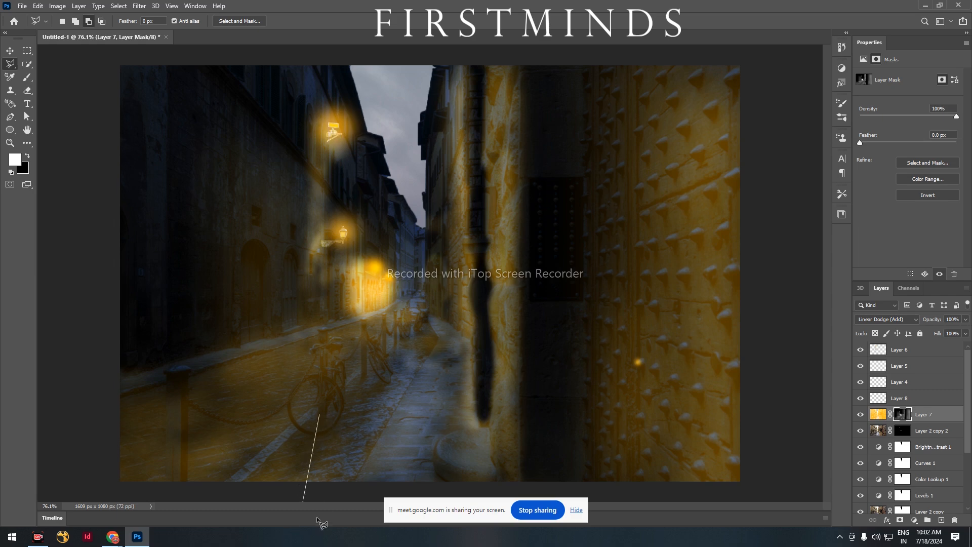
pyautogui.click(319, 445)
pyautogui.click(336, 442)
pyautogui.doubleClick(327, 422)
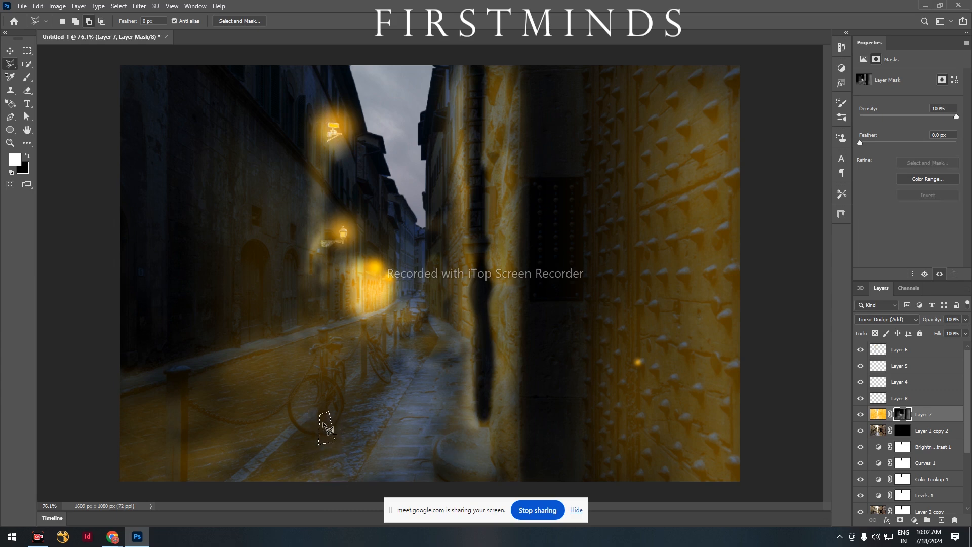
pyautogui.rightClick(328, 430)
pyautogui.click(387, 263)
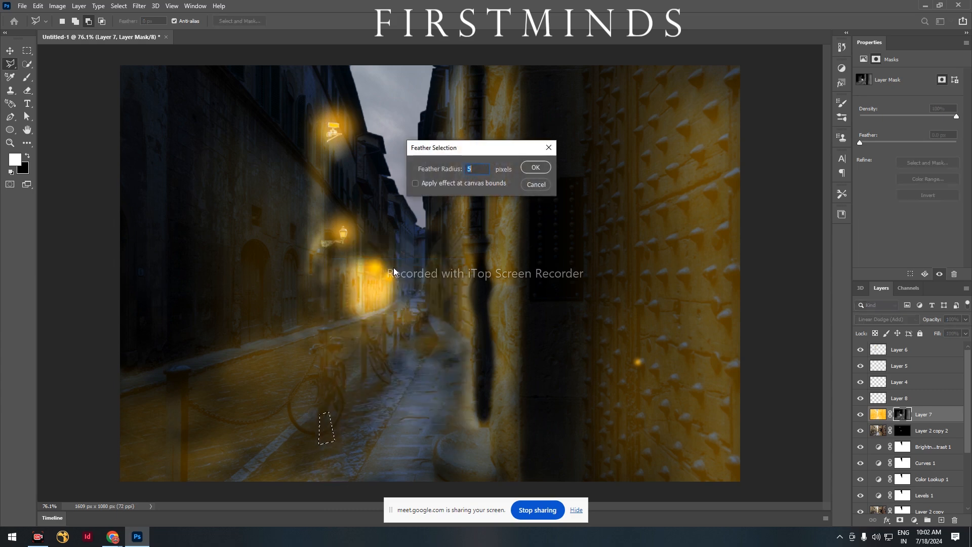
pyautogui.press('Return')
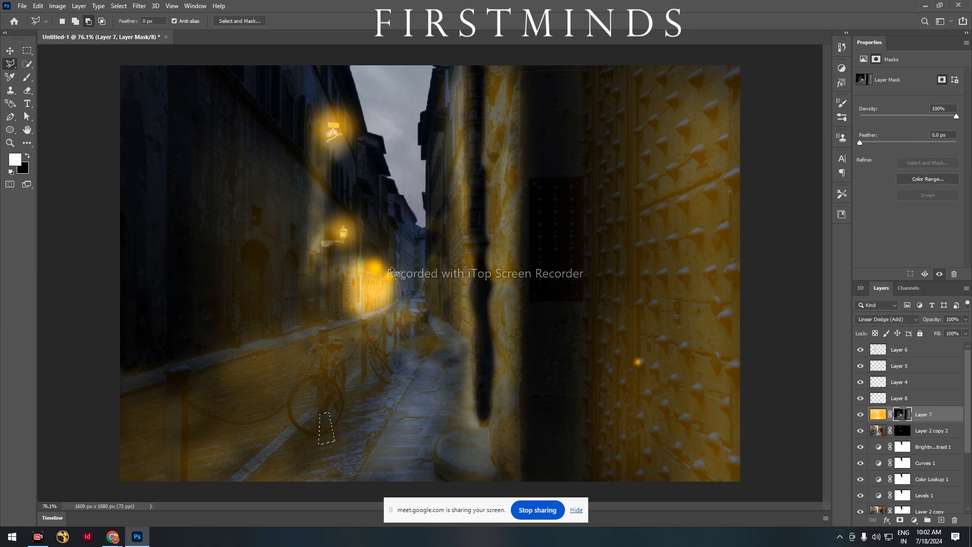
# Step: Add a new layer at the top of the layer stack, fill the selected shadow area with black, and deselect it
pyautogui.click(942, 520)
pyautogui.moveTo(936, 414); pyautogui.dragTo(934, 351)
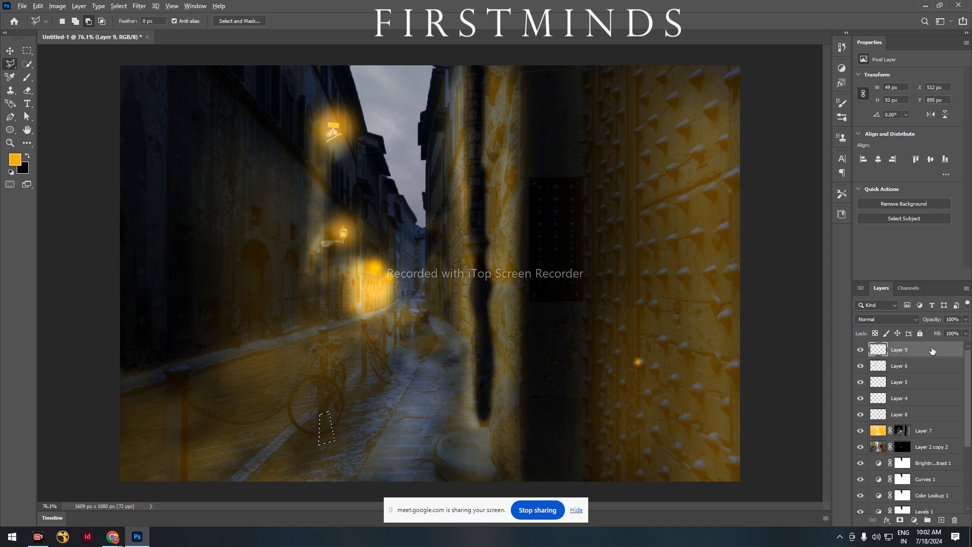
pyautogui.hotkey('alt', 'BackSpace')
pyautogui.hotkey('ctrl', 'z')
pyautogui.press('x')
pyautogui.hotkey('alt', 'BackSpace')
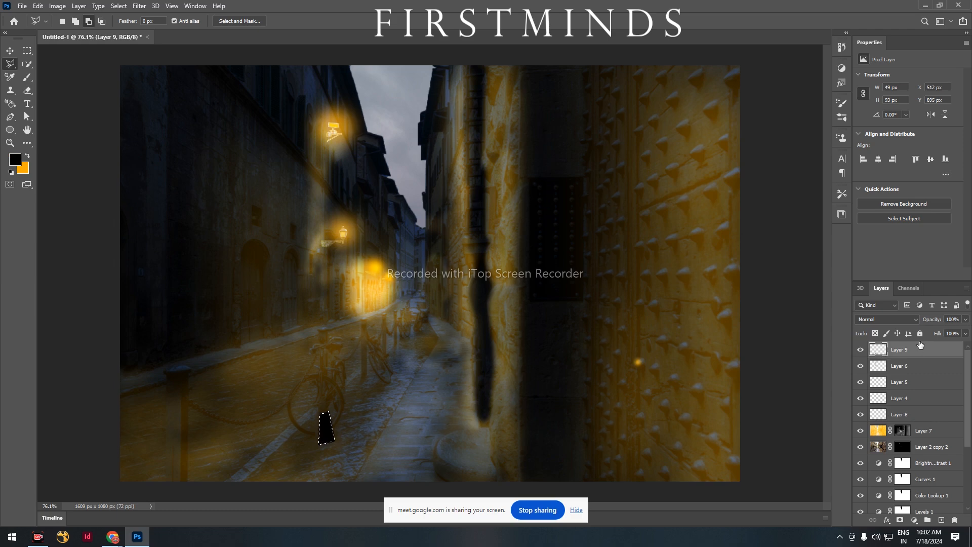
pyautogui.hotkey('ctrl', 'd')
# Step: Outline a narrow shadow area at the base of the second bollard, fill it with black, and deselect it
pyautogui.scroll(2, 349, 389)
pyautogui.scroll(2, 349, 389)
pyautogui.click(373, 375)
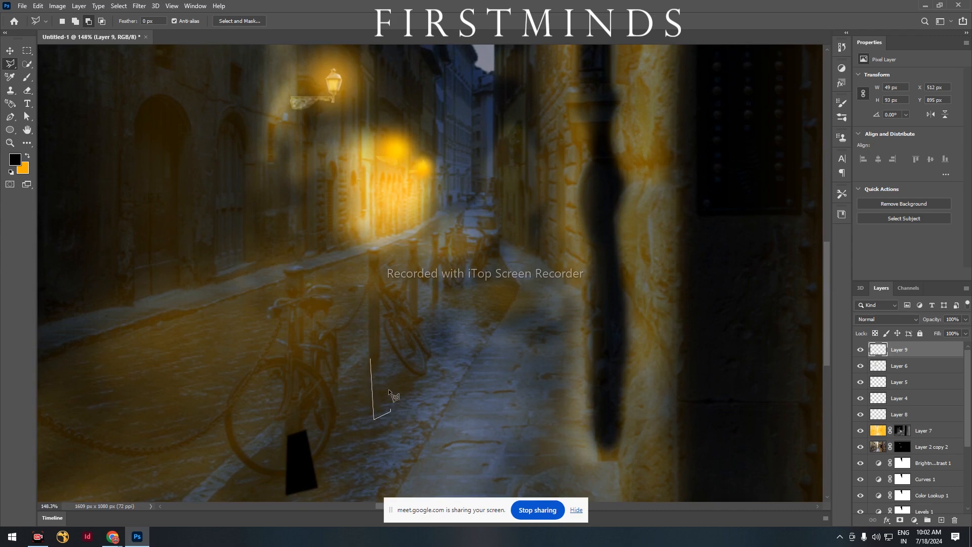
pyautogui.doubleClick(382, 359)
pyautogui.hotkey('alt', 'BackSpace')
pyautogui.hotkey('ctrl', 'd')
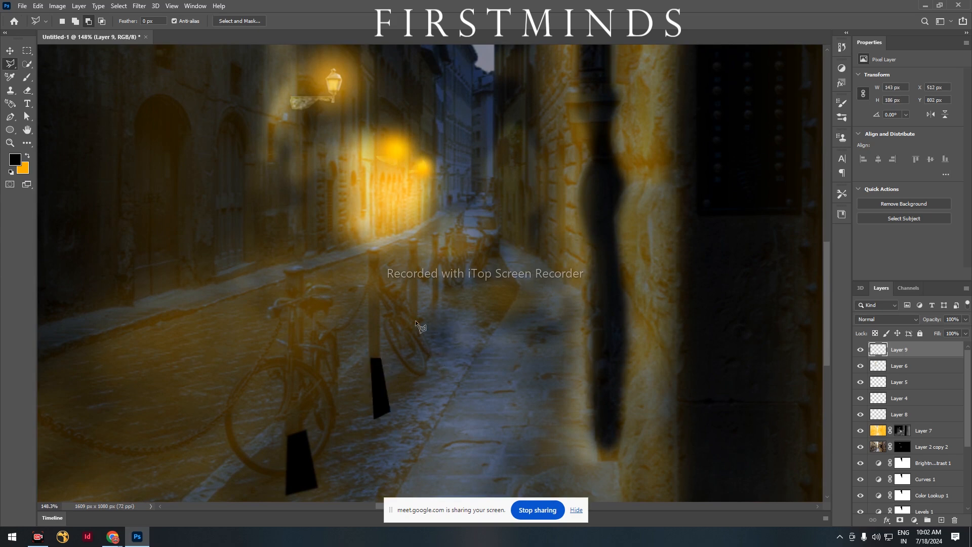
# Step: Undo both black bollard shadow fills, back to the selection at the front bollard's base
pyautogui.hotkey('ctrl', 'z')
pyautogui.hotkey('ctrl', 'z')
pyautogui.hotkey('ctrl', 'z')
pyautogui.hotkey('ctrl', 'z')
pyautogui.hotkey('ctrl', 'z')
# Step: Feather the front bollard's shadow selection by 2 pixels, fill it with black, and deselect it
pyautogui.rightClick(313, 471)
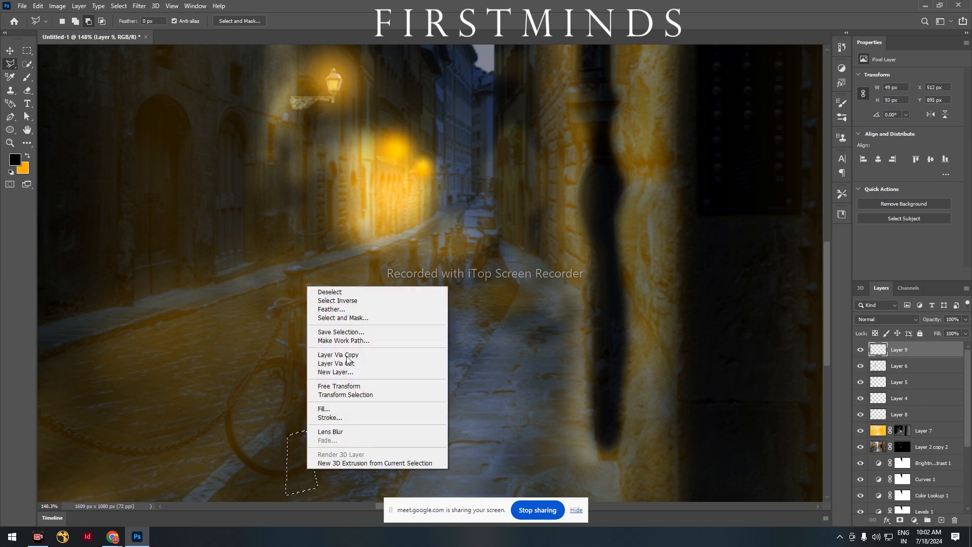
pyautogui.click(365, 309)
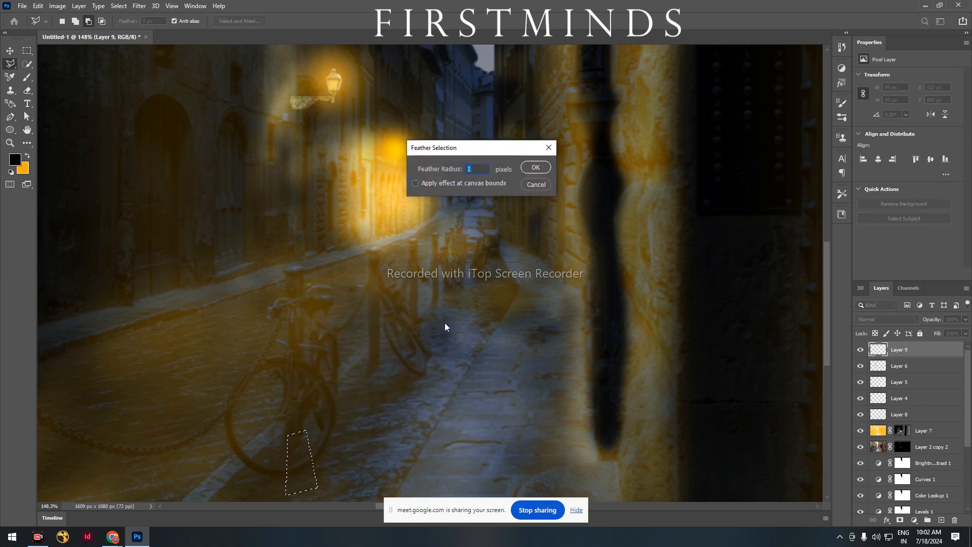
pyautogui.press('Return')
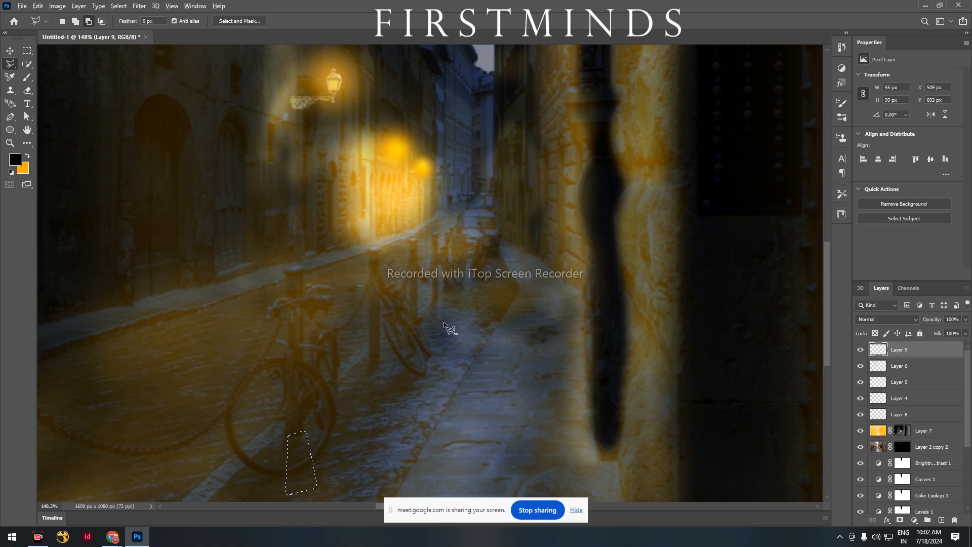
pyautogui.hotkey('alt', 'BackSpace')
pyautogui.hotkey('ctrl', 's')
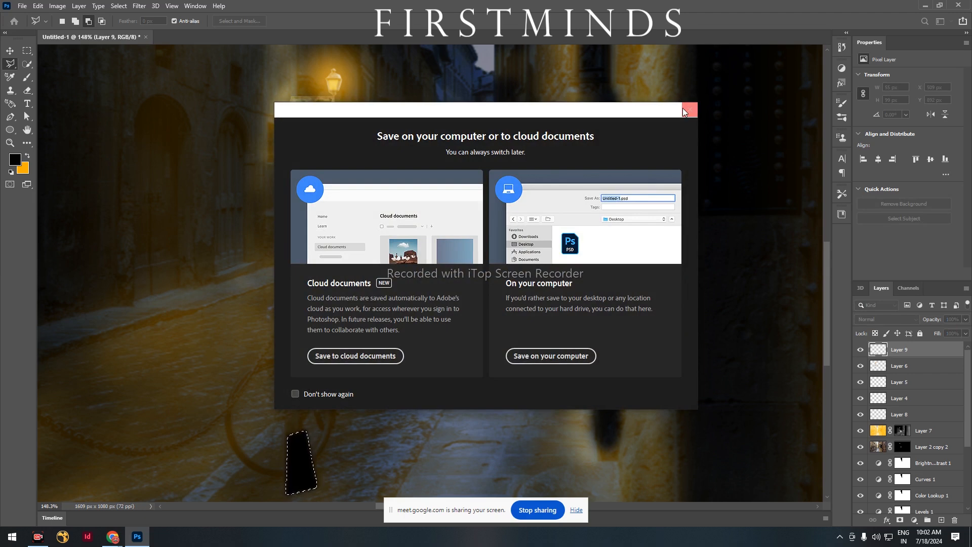
pyautogui.click(690, 109)
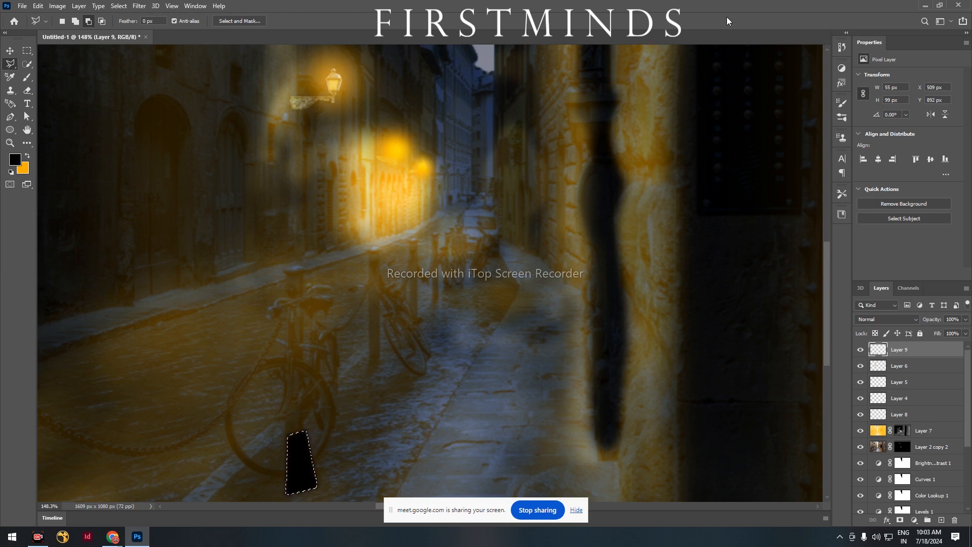
pyautogui.hotkey('ctrl', 'd')
# Step: Outline a wider tapered shadow area at the base of the second bollard with the Polygonal Lasso
pyautogui.click(368, 359)
pyautogui.click(398, 410)
pyautogui.click(372, 359)
# Step: Try filling the second bollard's unfeathered shadow selection with the background colour and with black, undoing each fill
pyautogui.hotkey('ctrl', 'BackSpace')
pyautogui.hotkey('ctrl', 'z')
pyautogui.hotkey('alt', 'BackSpace')
pyautogui.hotkey('ctrl', 'd')
pyautogui.hotkey('ctrl', 'z')
pyautogui.hotkey('ctrl', 'z')
# Step: Feather the second bollard's shadow selection by 2 pixels, fill it with black, and deselect it
pyautogui.rightClick(385, 391)
pyautogui.click(425, 223)
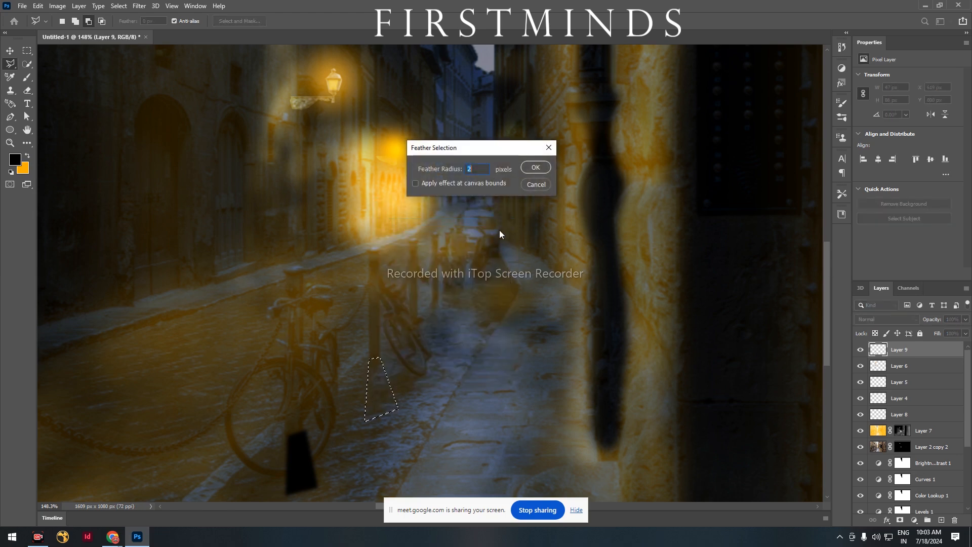
pyautogui.click(535, 167)
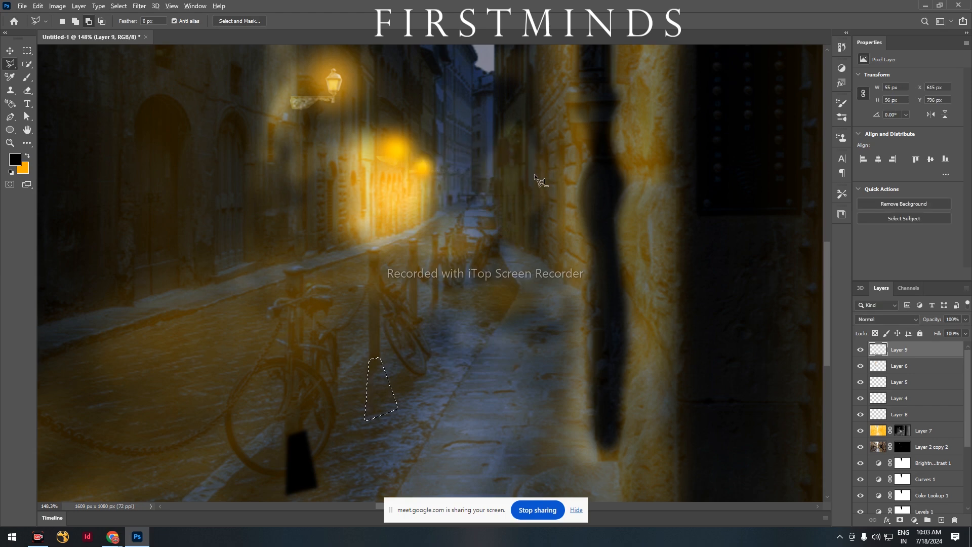
pyautogui.hotkey('alt', 'BackSpace')
pyautogui.hotkey('ctrl', 'd')
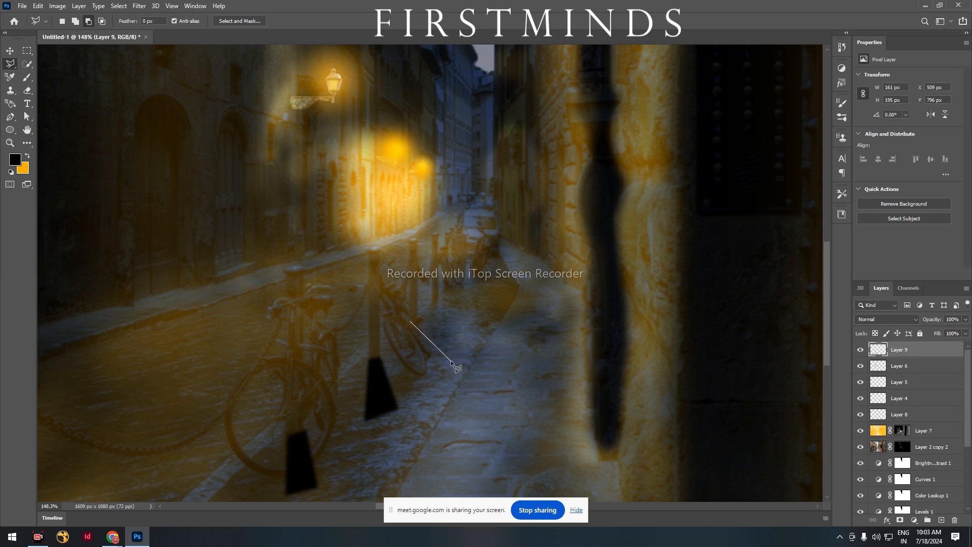
# Step: Add a tapered black shadow at the third bollard's base from a Polygonal Lasso selection feathered by 2 pixels, and deselect it
pyautogui.click(459, 343)
pyautogui.click(417, 327)
pyautogui.rightClick(452, 350)
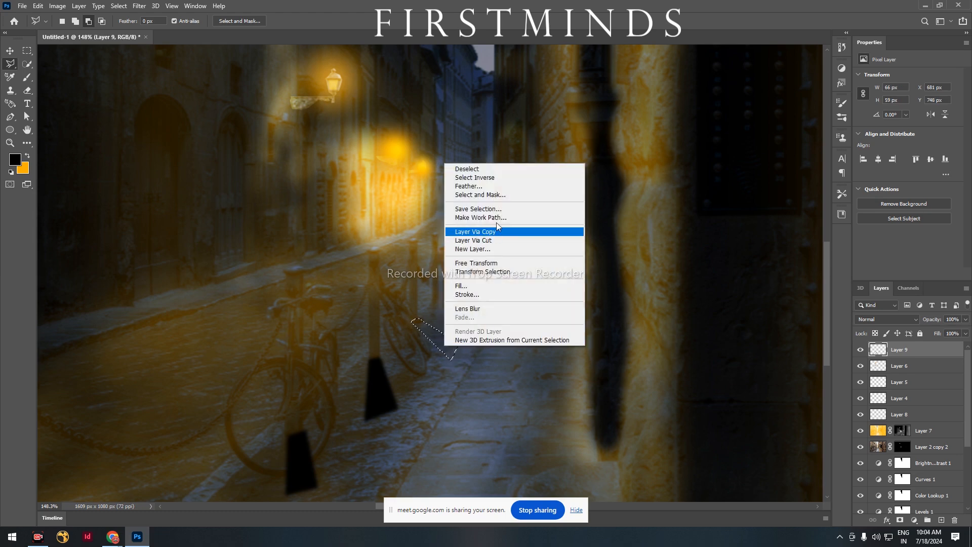
pyautogui.click(494, 185)
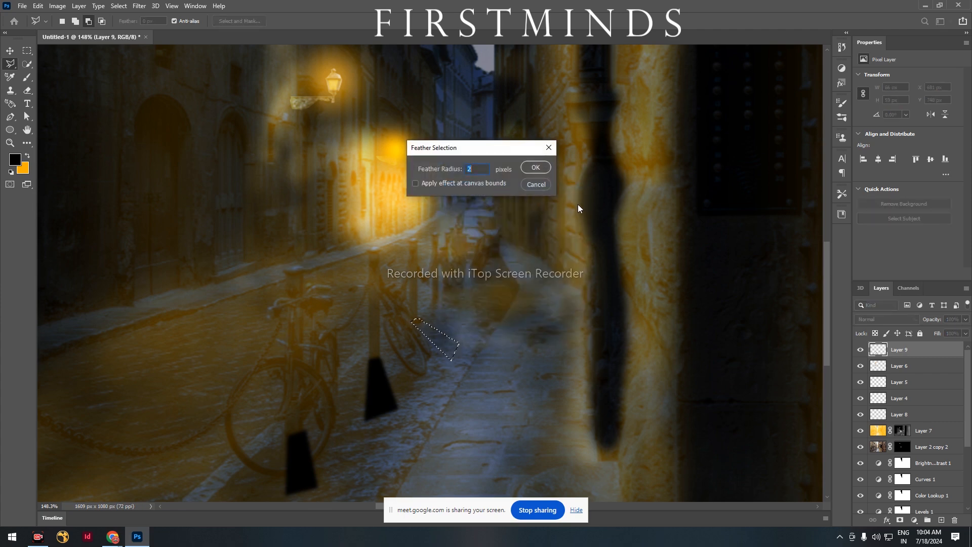
pyautogui.press('BackSpace')
pyautogui.write('5')
pyautogui.press('Return')
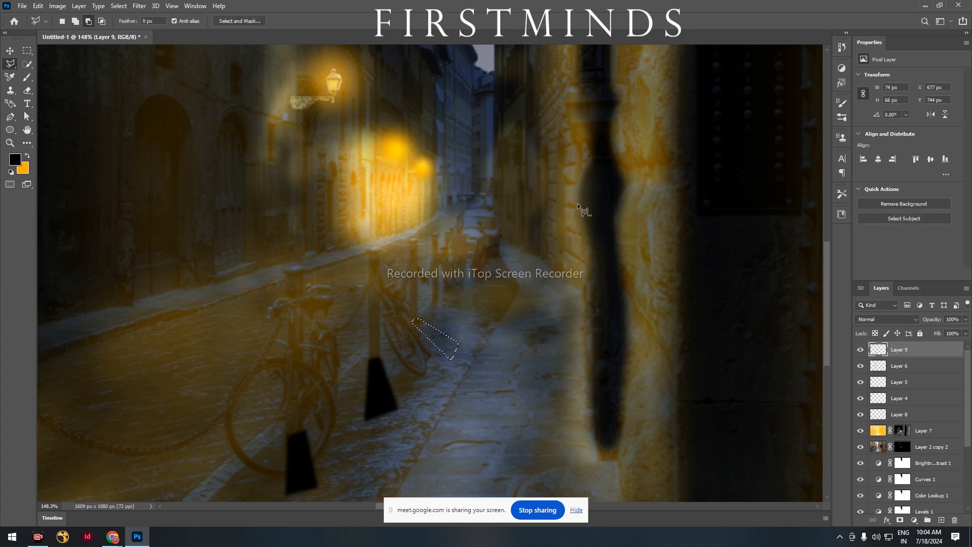
pyautogui.hotkey('alt', 'BackSpace')
pyautogui.hotkey('ctrl', 'd')
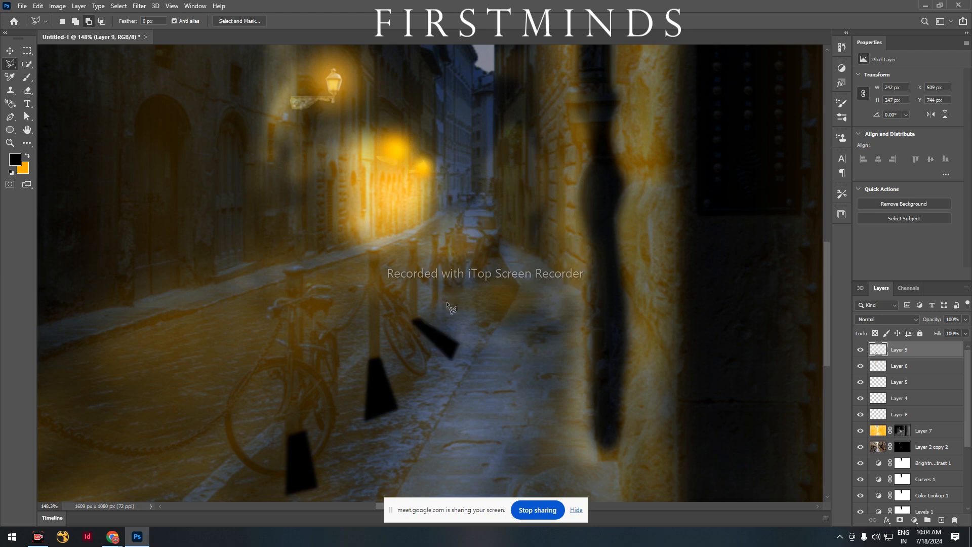
# Step: Add a thin black shadow stretching sideways from the fourth bollard's base, using a lasso selection feathered by 2 pixels, and deselect it
pyautogui.click(505, 314)
pyautogui.click(506, 306)
pyautogui.click(438, 297)
pyautogui.rightClick(494, 310)
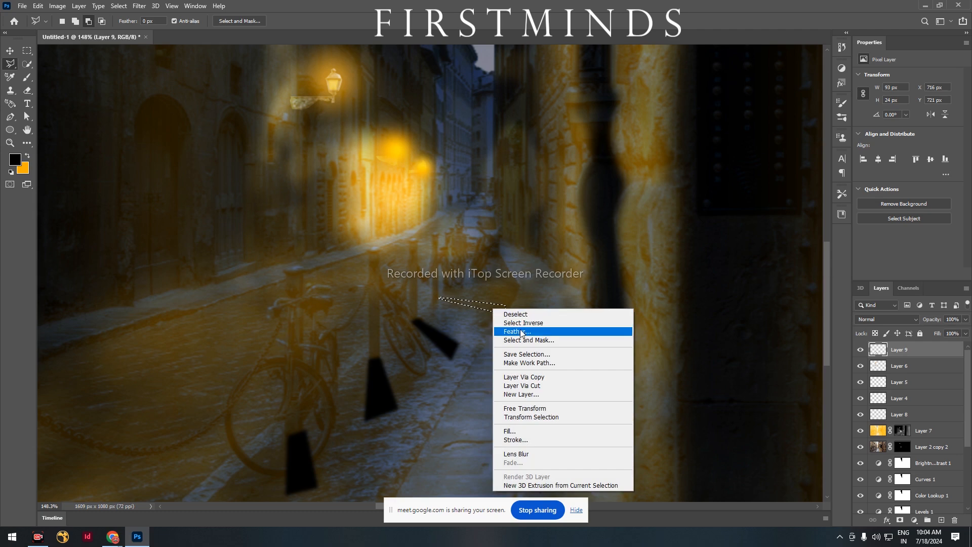
pyautogui.click(509, 330)
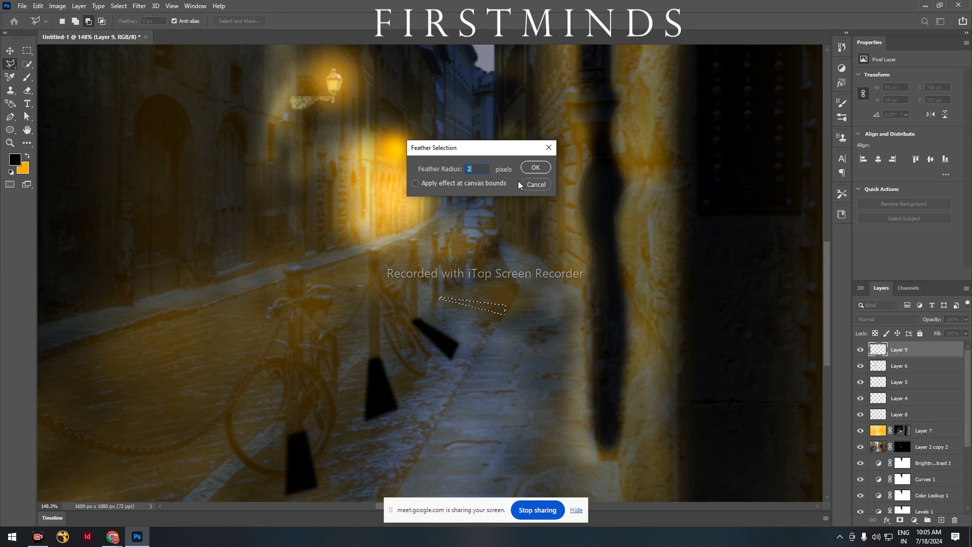
pyautogui.click(536, 165)
pyautogui.hotkey('alt', 'BackSpace')
pyautogui.hotkey('ctrl', 'd')
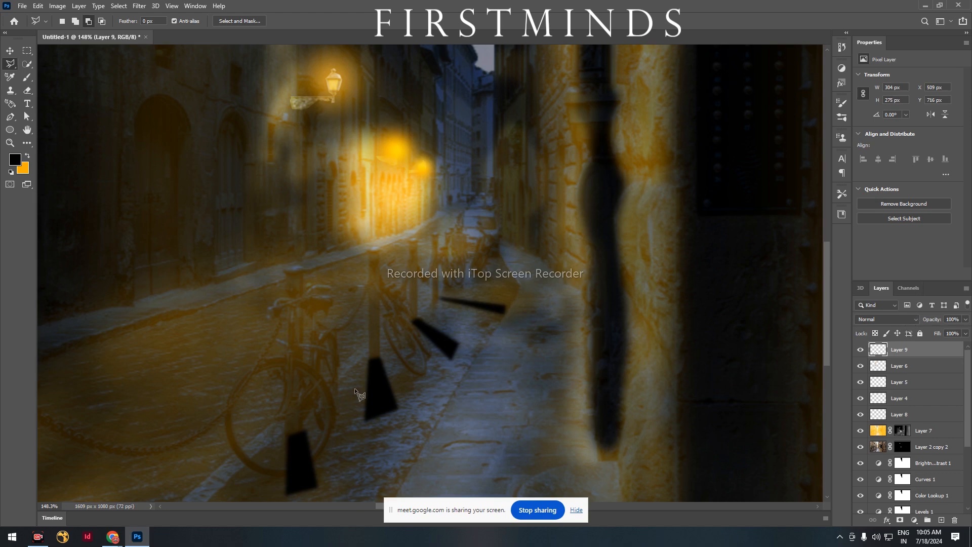
# Step: Try the blend modes from Normal through Luminosity on the bollard shadow layer, and restore Normal
pyautogui.click(896, 318)
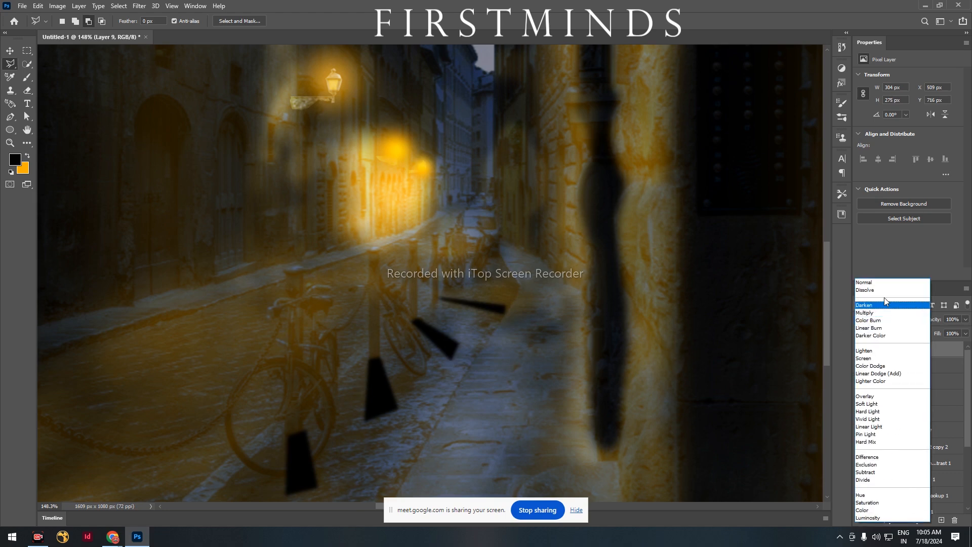
pyautogui.click(882, 284)
pyautogui.press('Down')
pyautogui.press('Down')
pyautogui.press('Down')
pyautogui.press('Down')
pyautogui.press('Down')
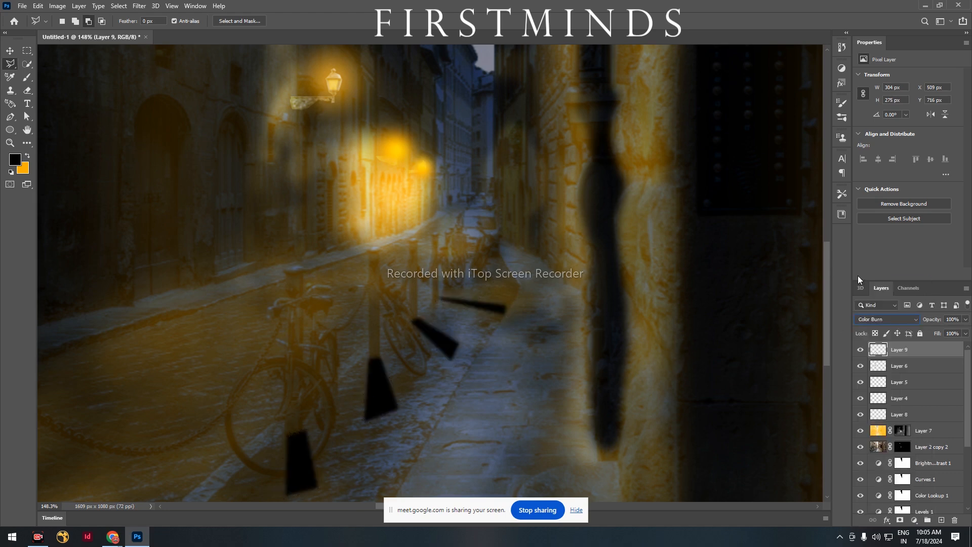
pyautogui.press('Down')
pyautogui.press('Down')
pyautogui.press('Down')
pyautogui.press('Down')
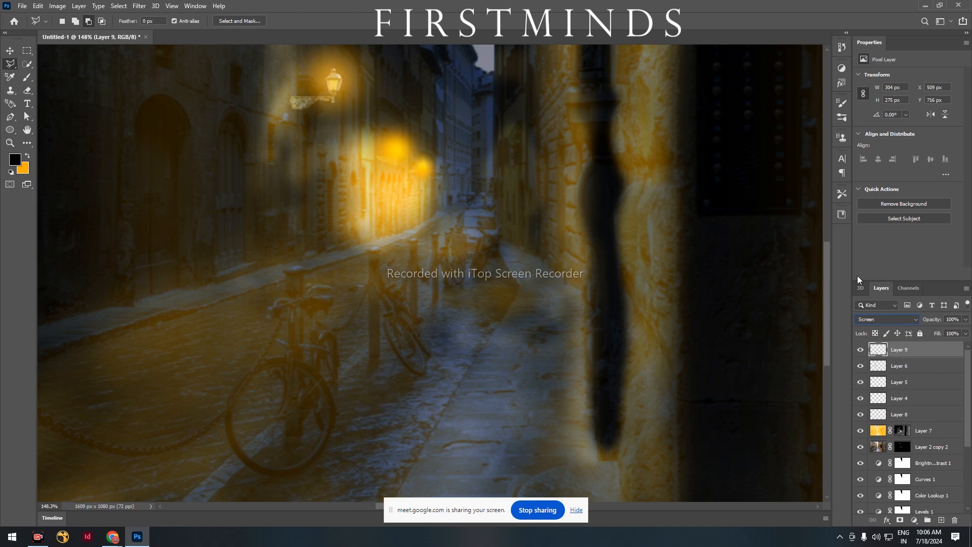
pyautogui.press('Down')
pyautogui.press('Down')
pyautogui.press('Down')
pyautogui.press('Down')
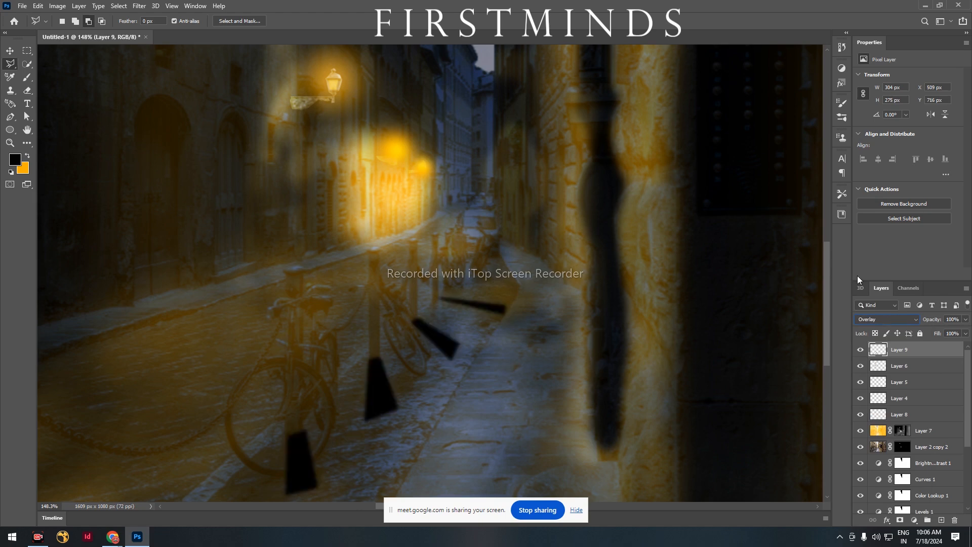
pyautogui.press('Down')
pyautogui.press('Down')
pyautogui.press('Down')
pyautogui.press('Down')
pyautogui.press('Down')
pyautogui.press('Down')
pyautogui.press('Down')
pyautogui.press('Down')
pyautogui.press('Down')
pyautogui.press('Down')
pyautogui.press('Down')
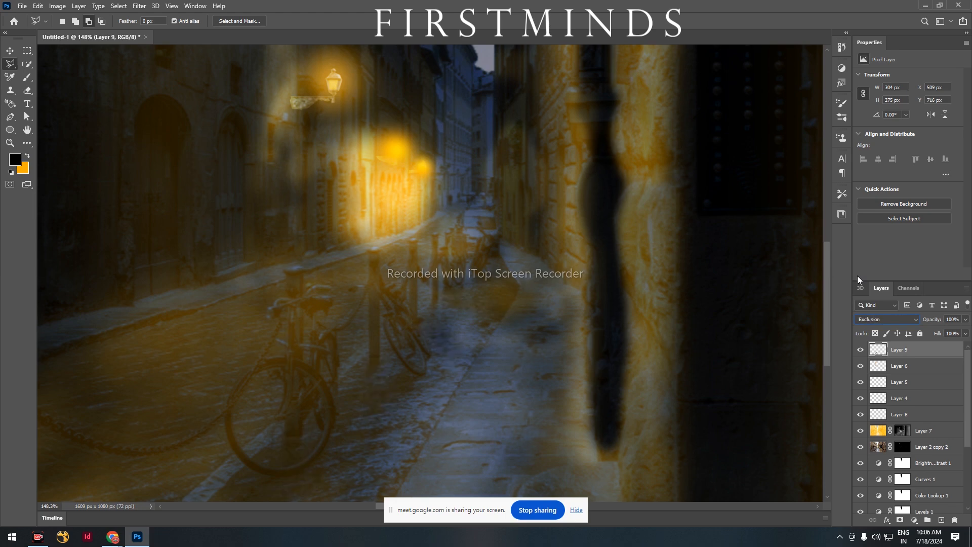
pyautogui.press('Down')
pyautogui.press('Down')
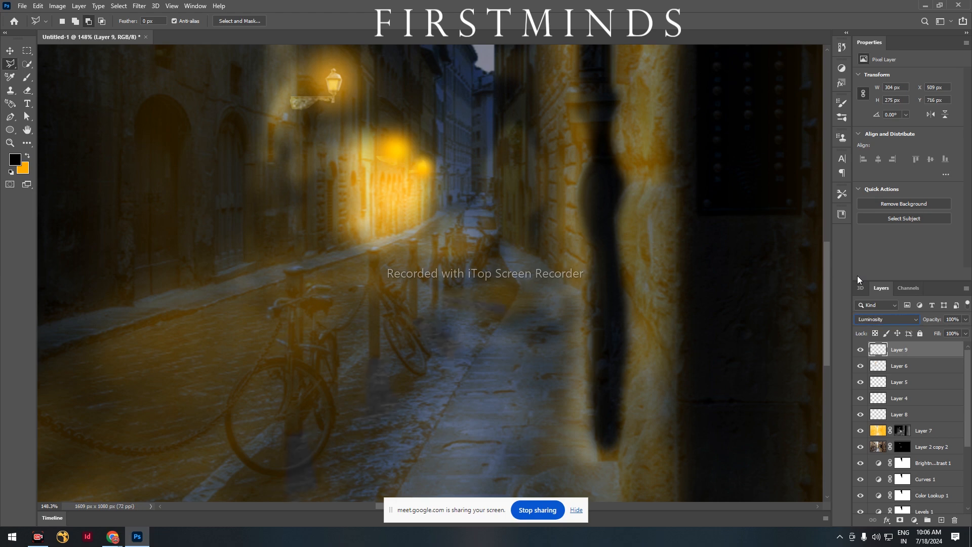
pyautogui.click(877, 318)
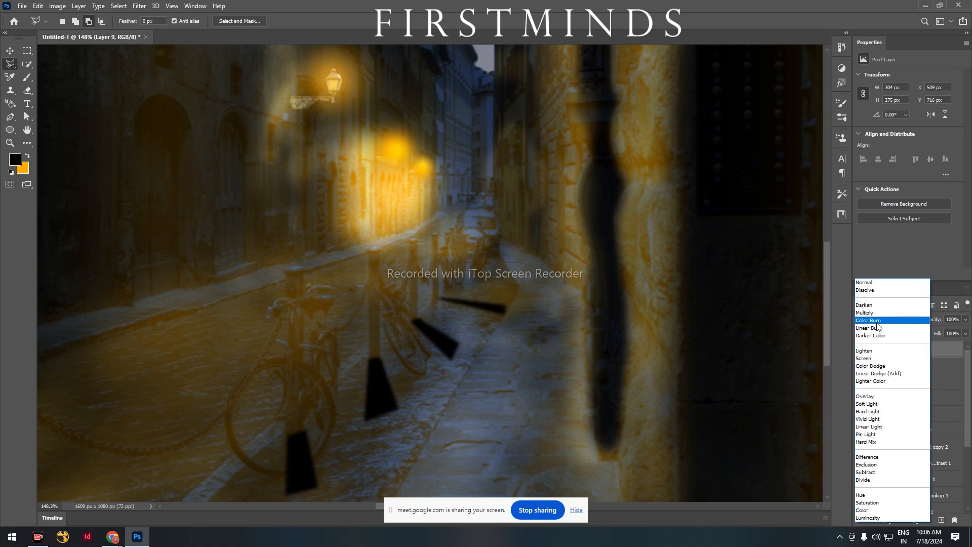
pyautogui.click(881, 283)
# Step: Lower the bollard shadow layer's opacity to 40%
pyautogui.click(965, 319)
pyautogui.moveTo(966, 330); pyautogui.dragTo(946, 332)
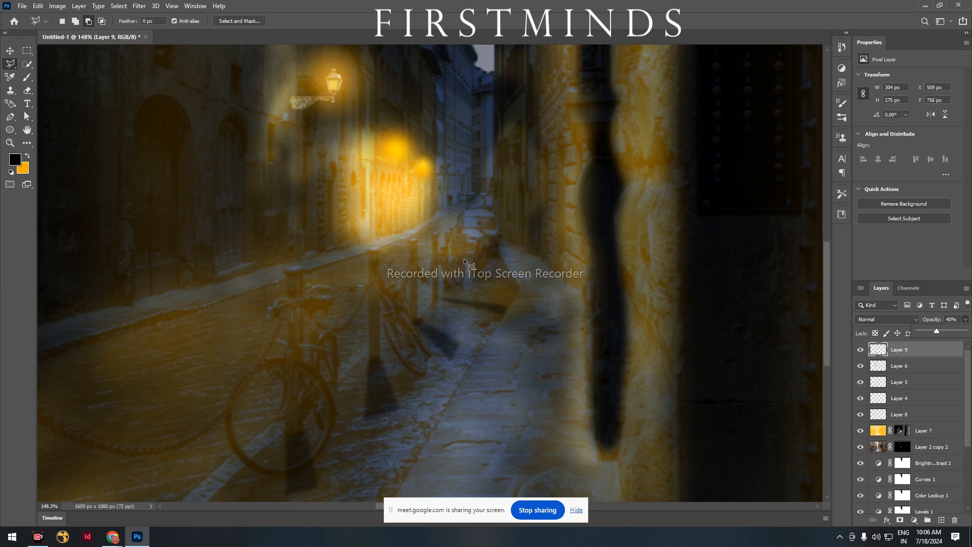
pyautogui.scroll(-3, 436, 295)
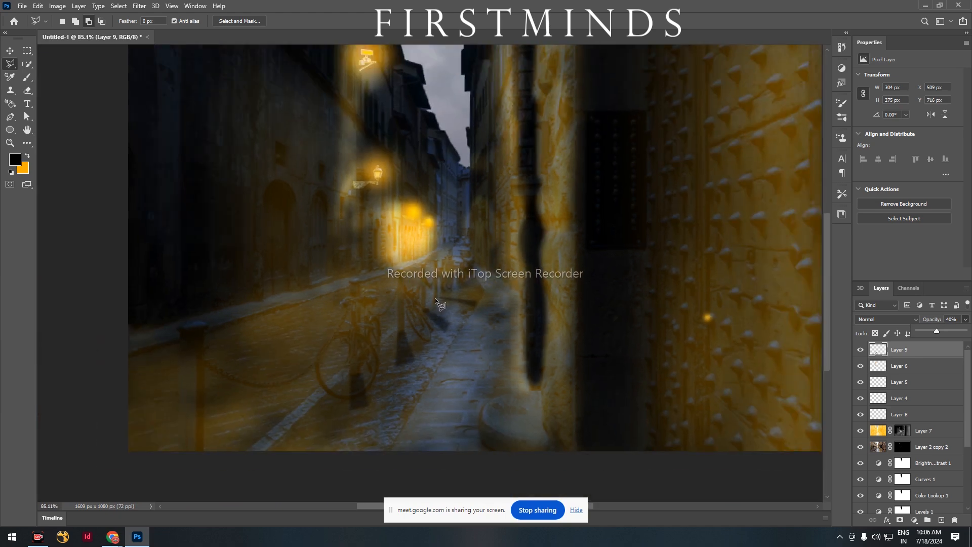